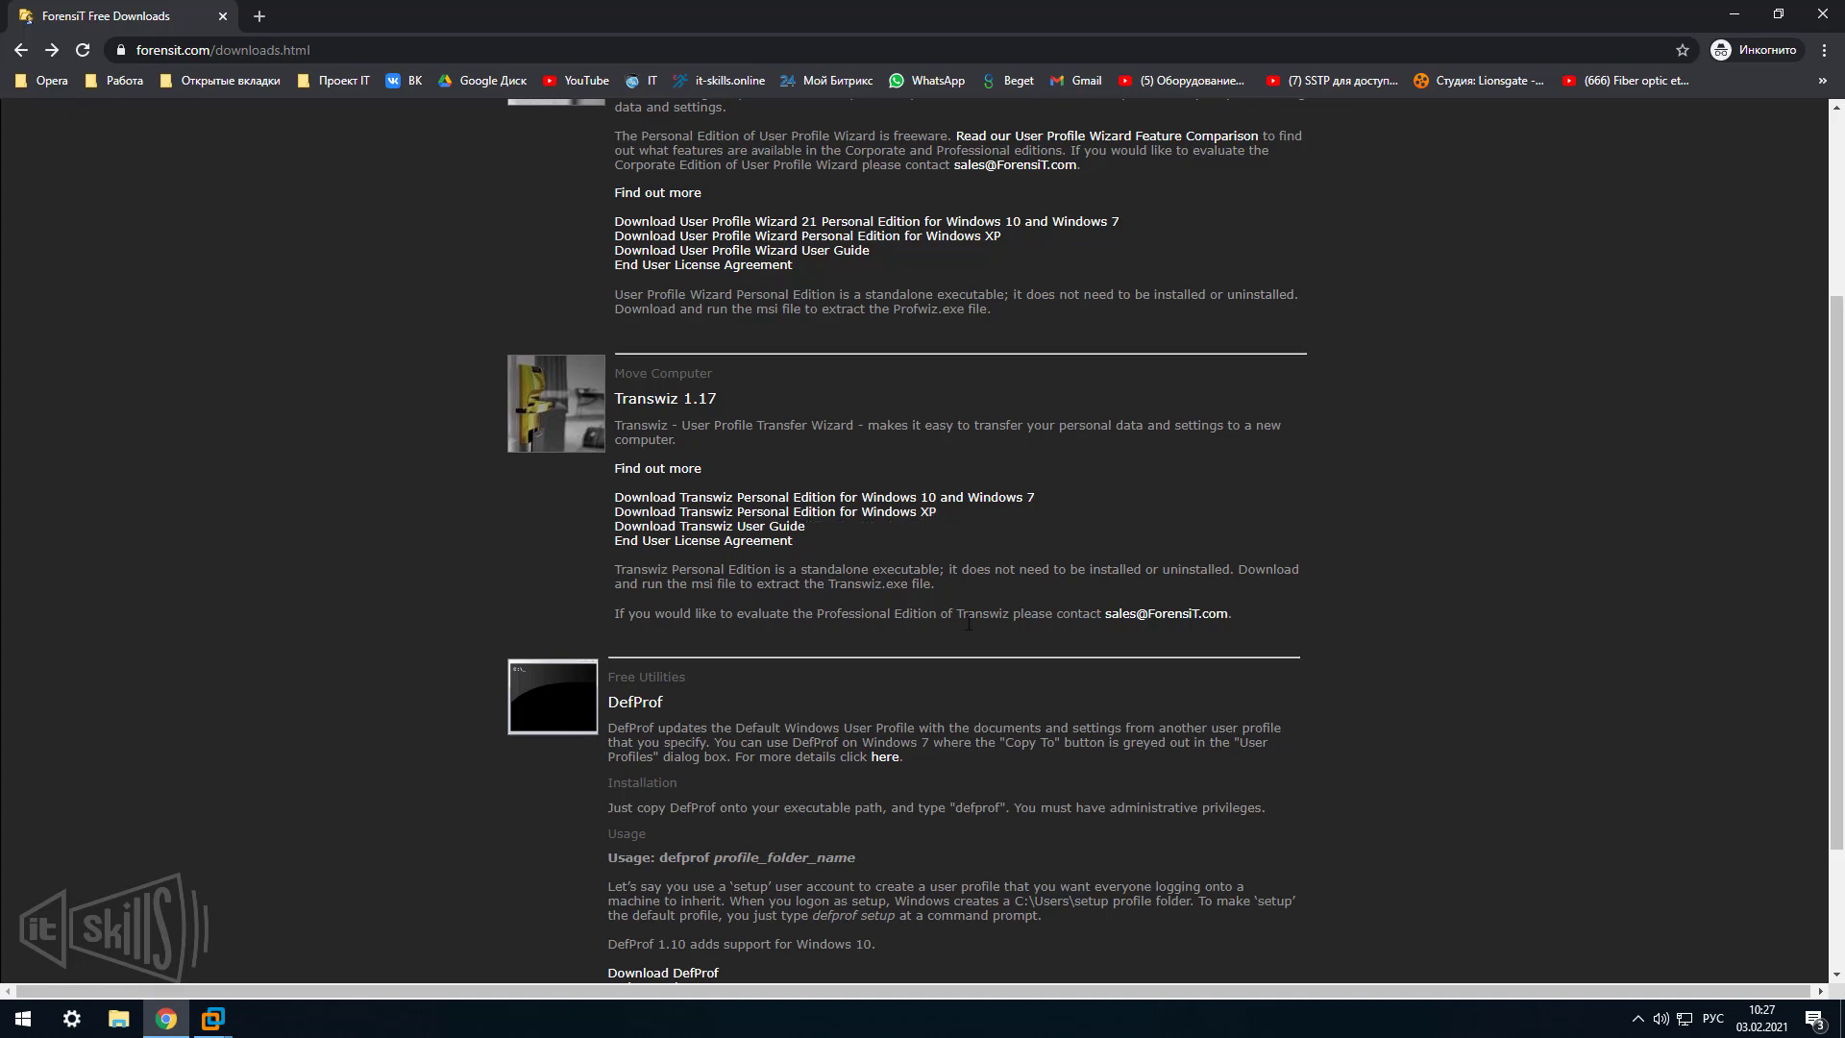
Request the Profwiz.msi download for User Profile Wizard 21 Personal Edition, then cancel the save prompt.
scroll(968, 622, down, 1)
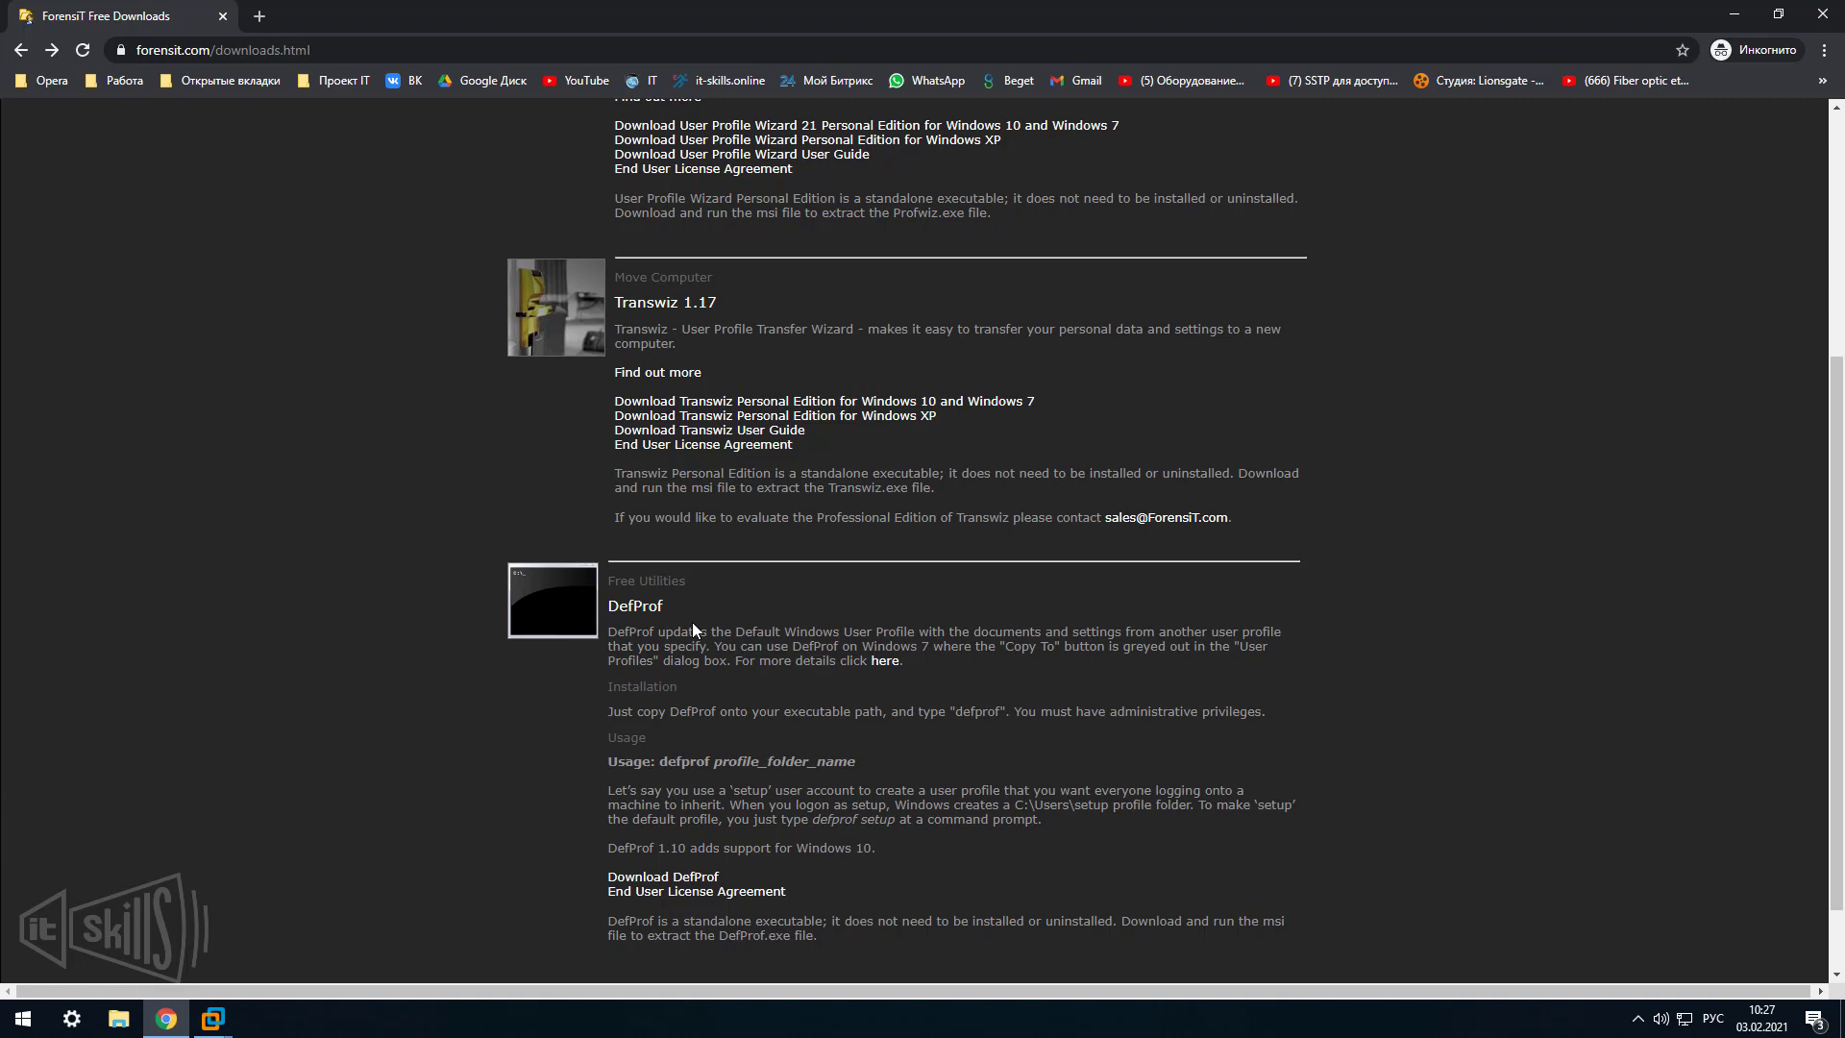
scroll(1042, 620, up, 1)
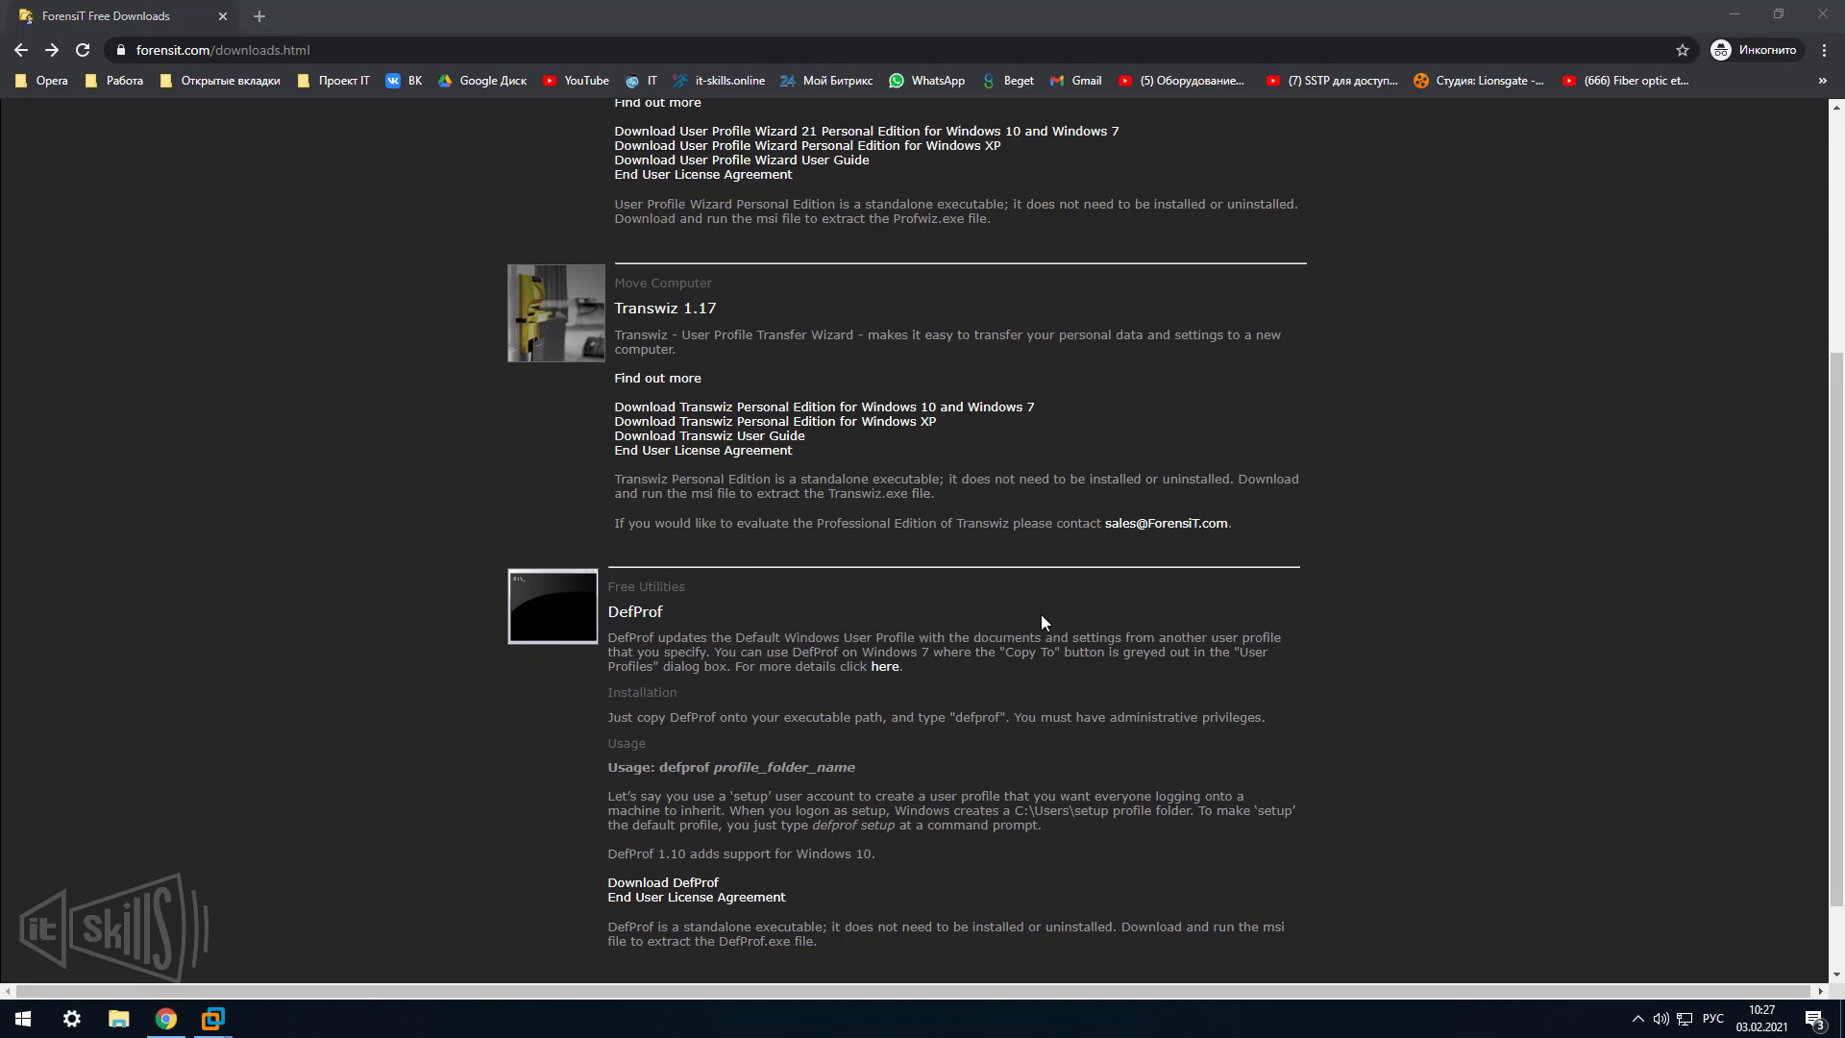
scroll(1041, 614, up, 4)
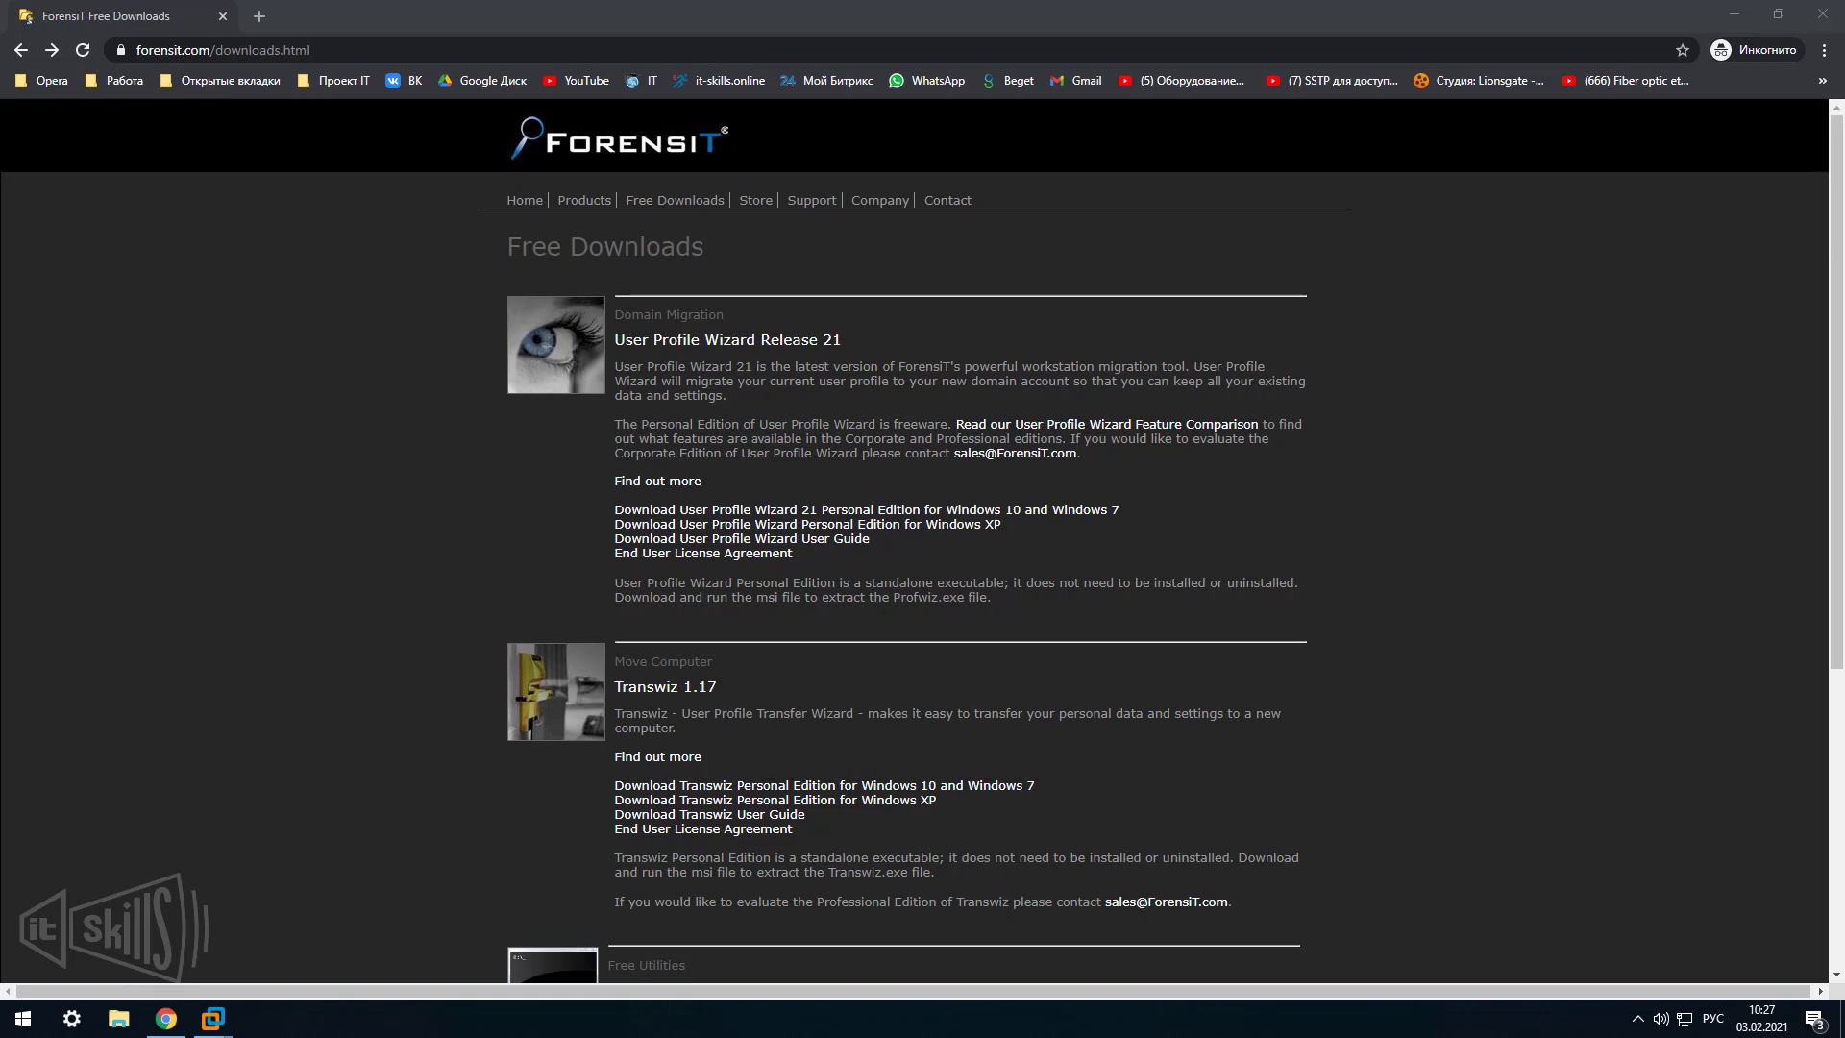
click(870, 583)
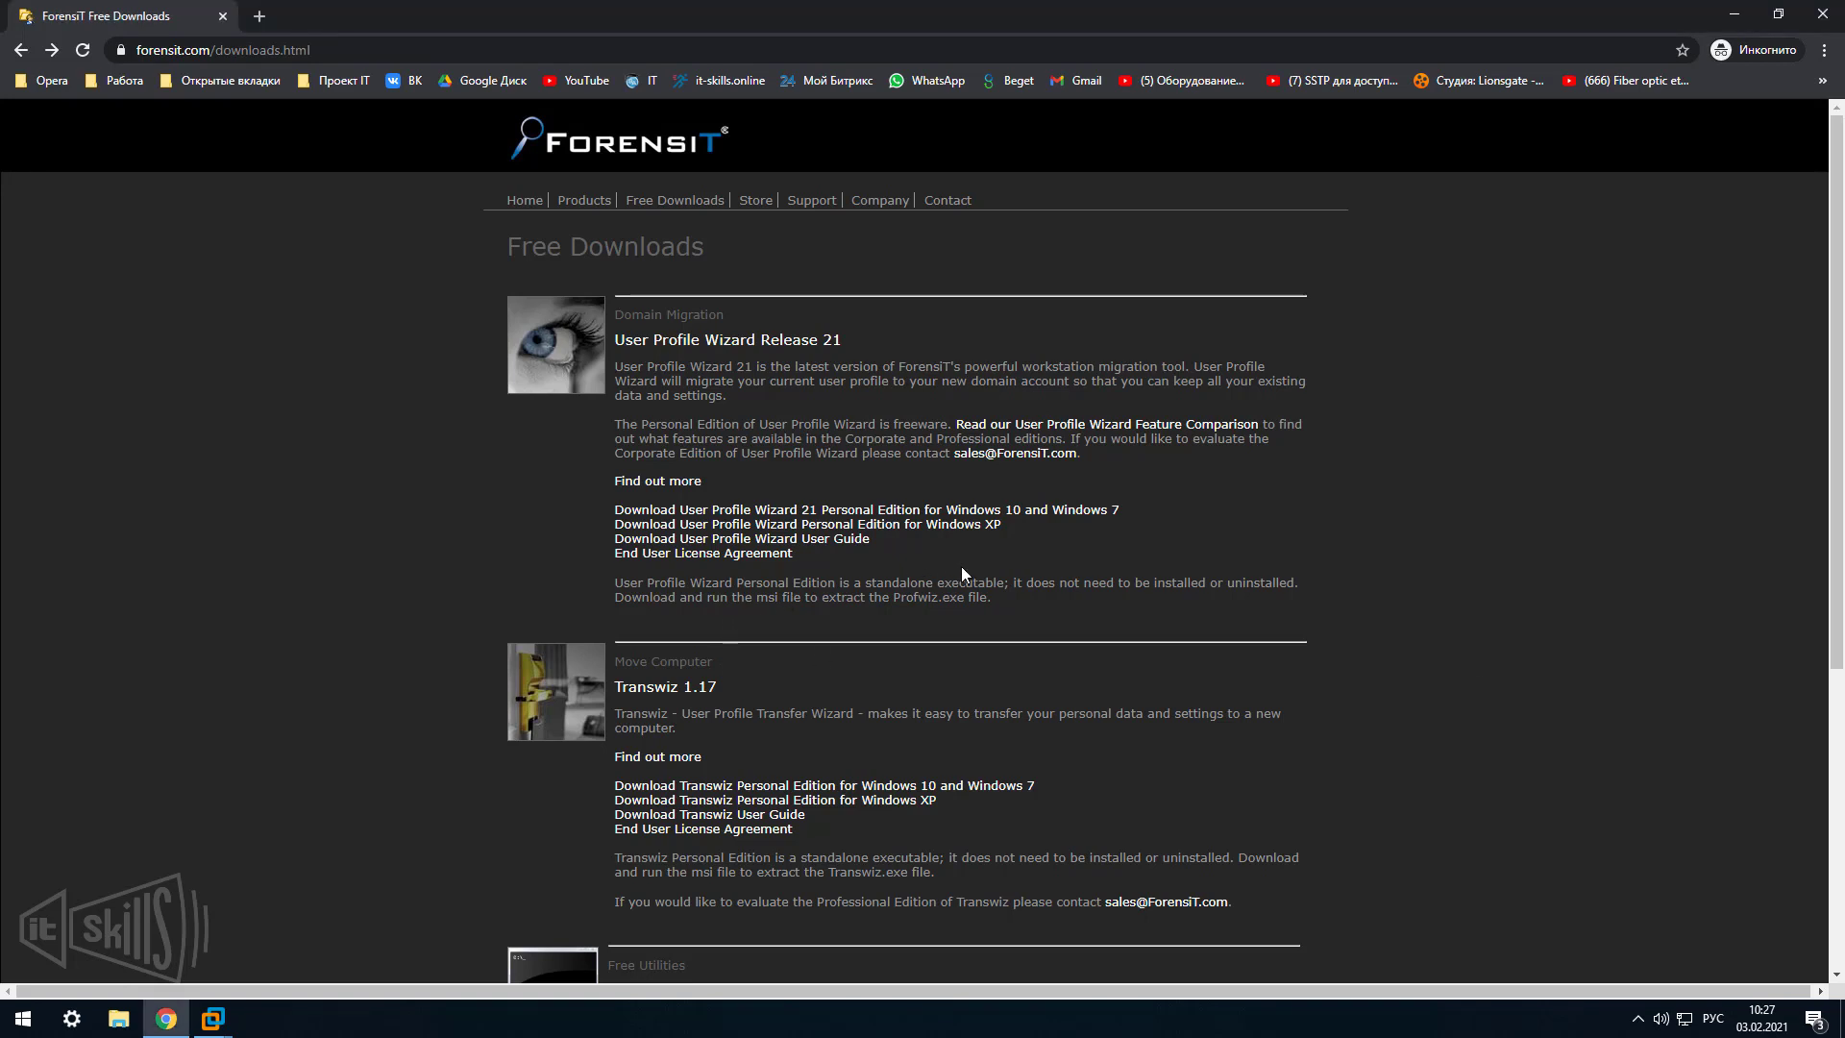
click(1000, 512)
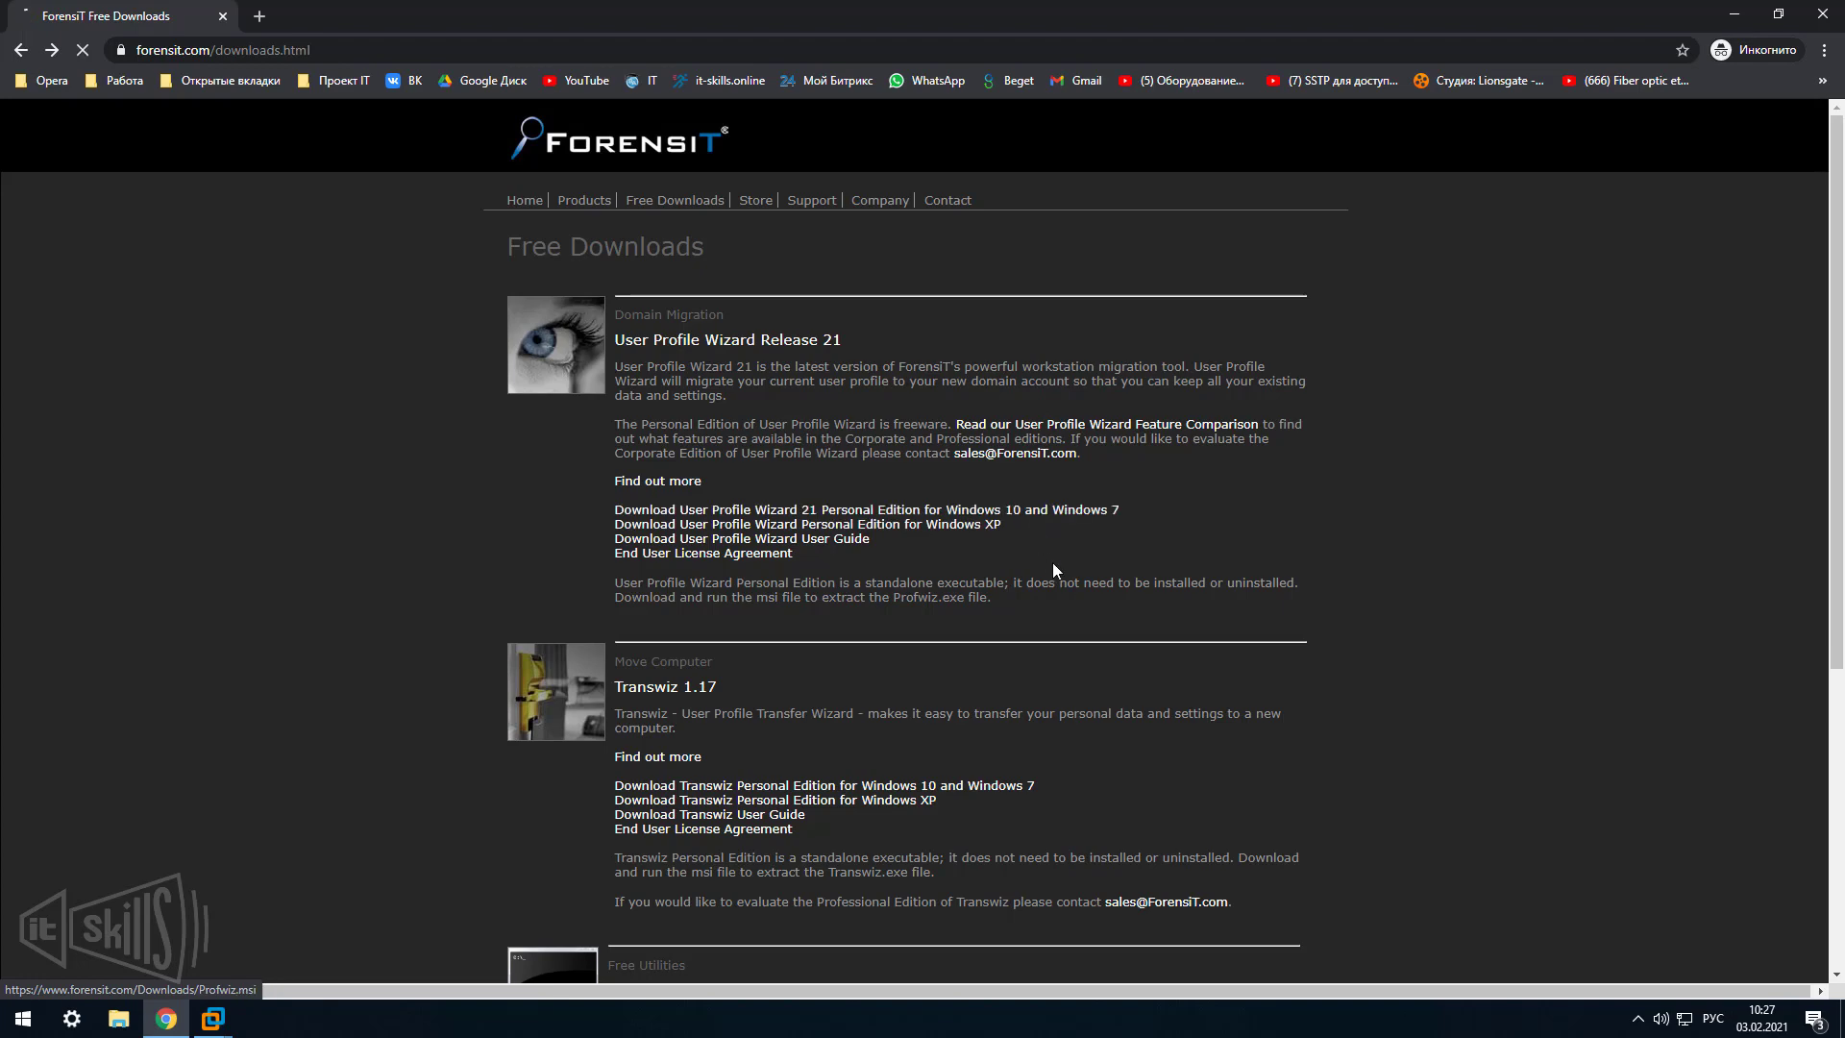
click(1027, 510)
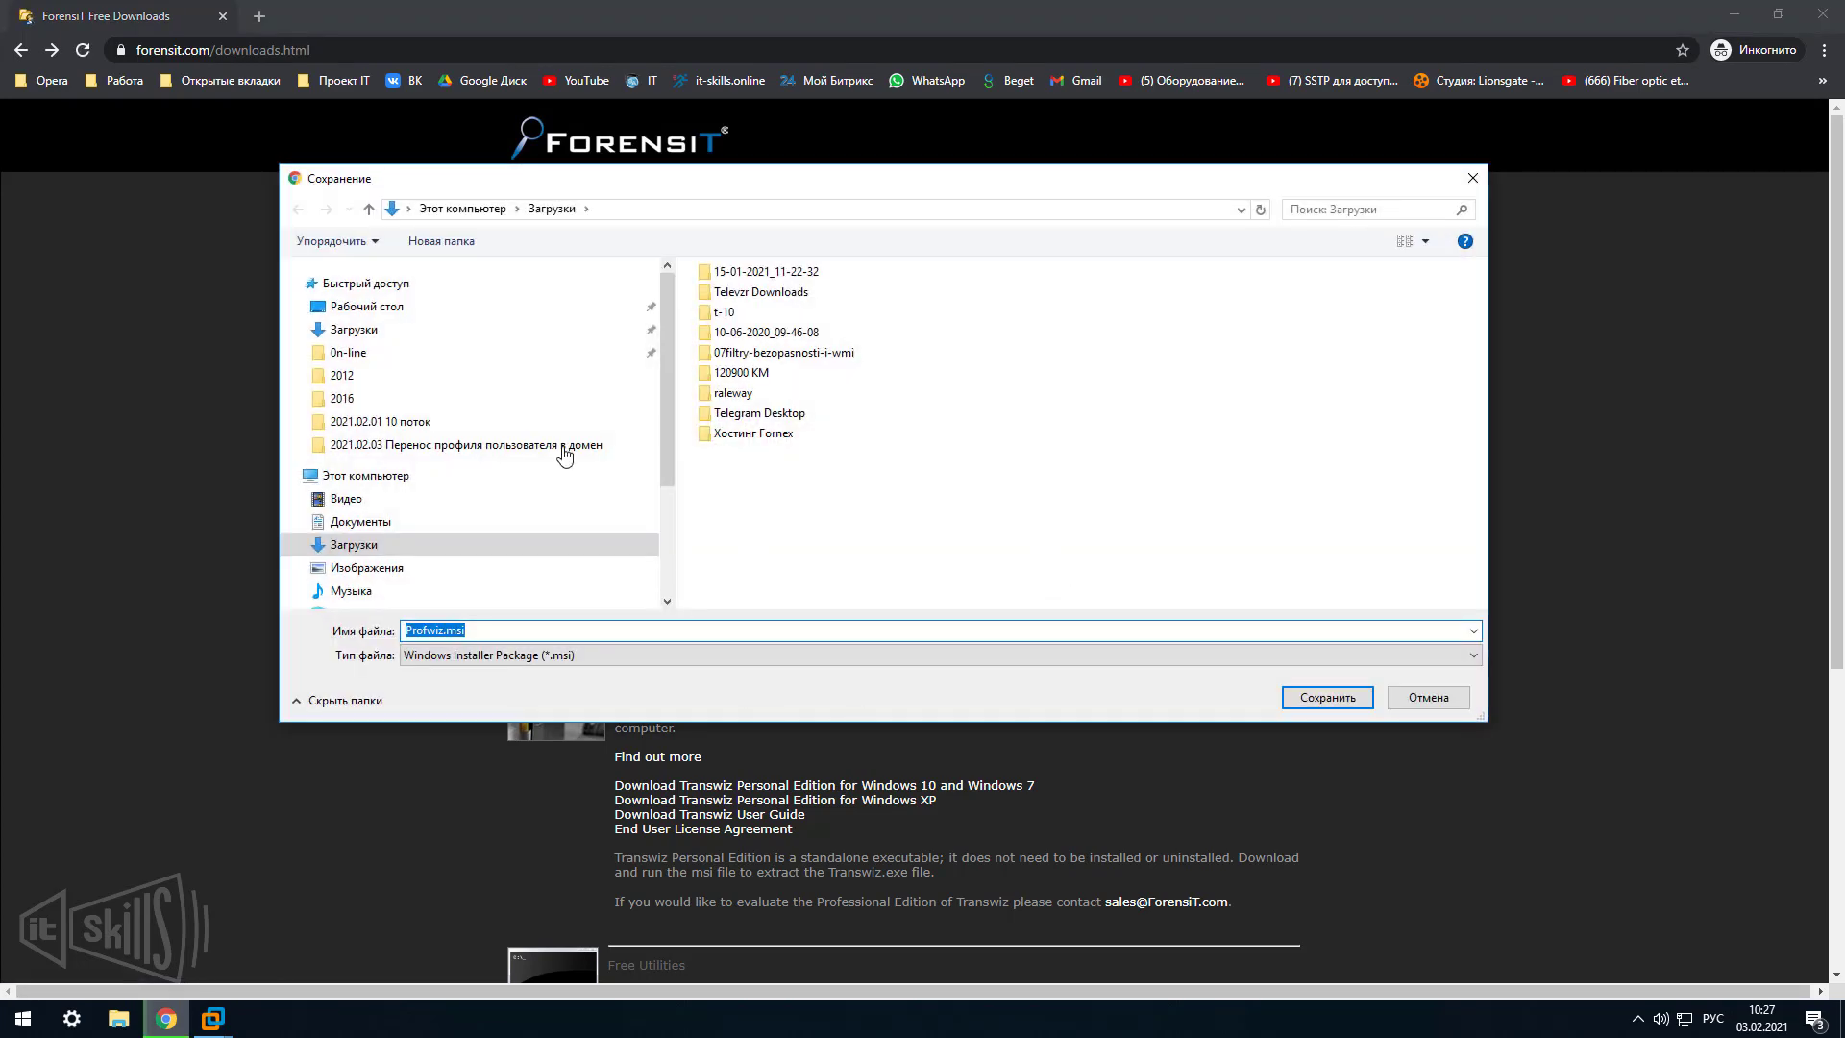
click(1428, 700)
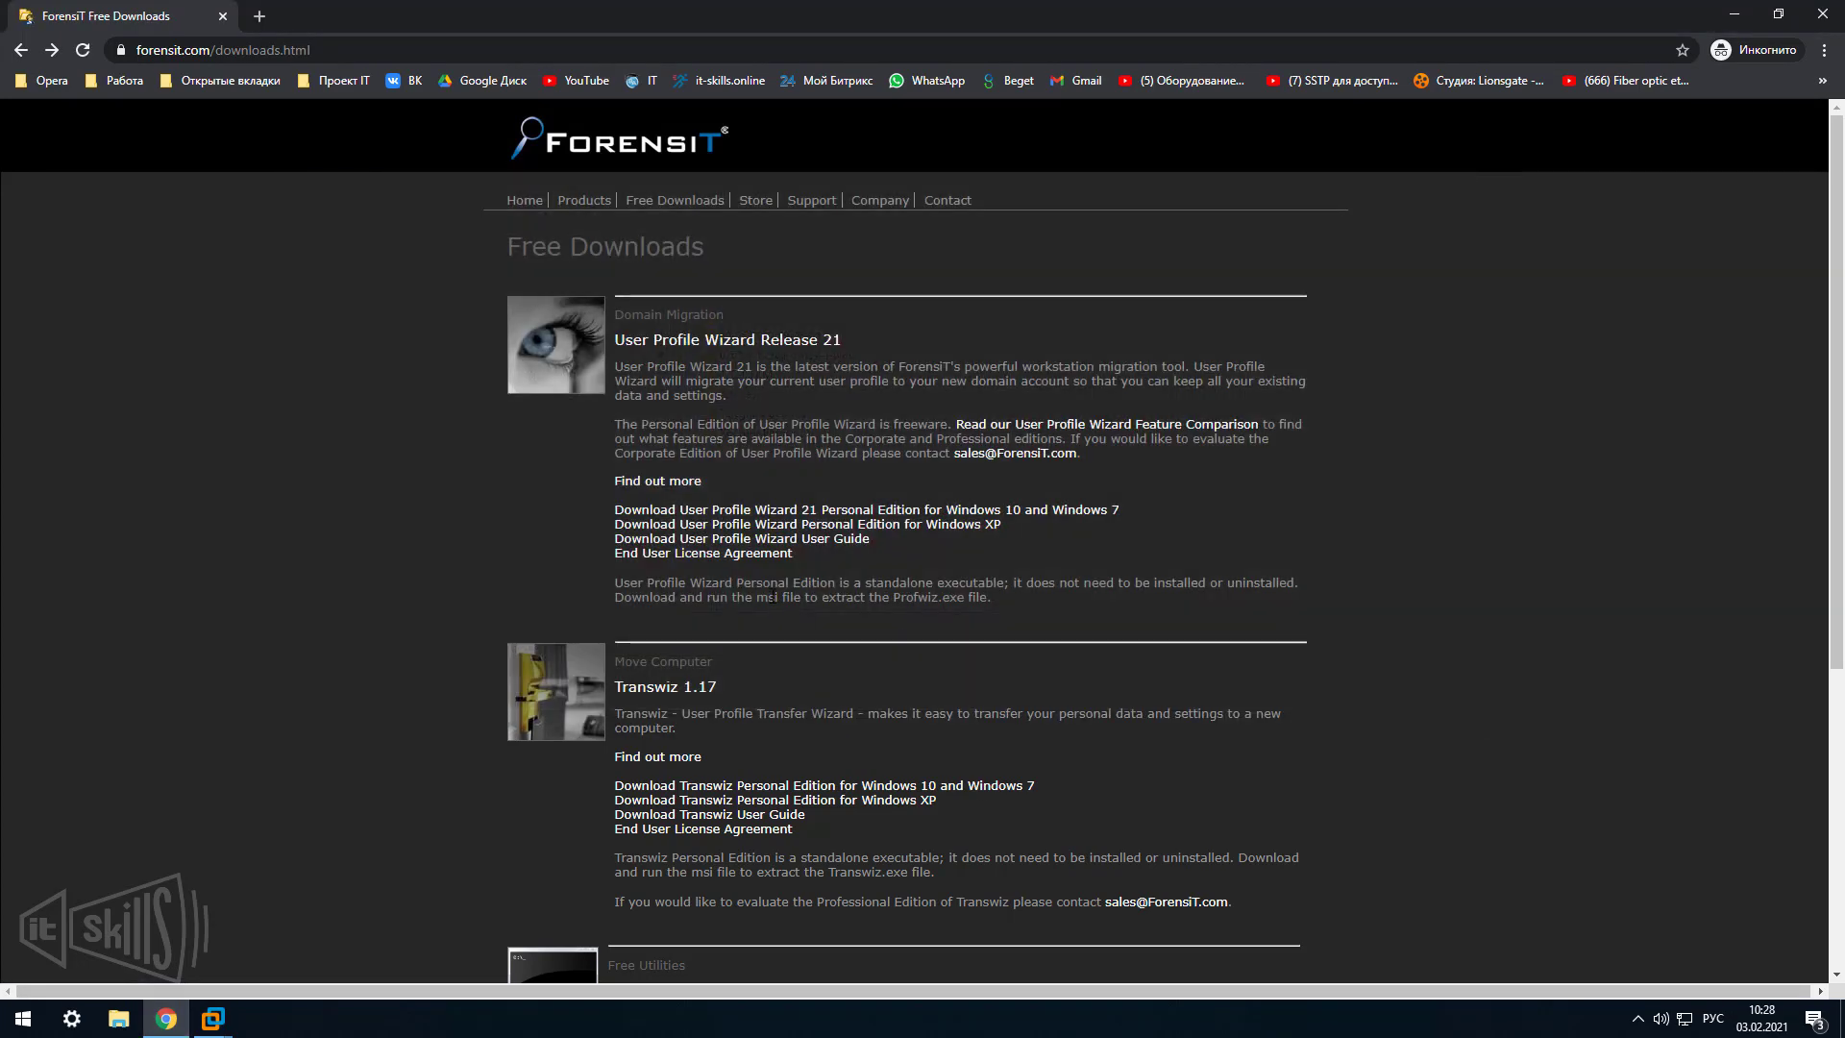
Paste Profwiz.msi onto the Windows 10 desktop, install it after accepting the EULA, and finish setup.
key(alt+Tab)
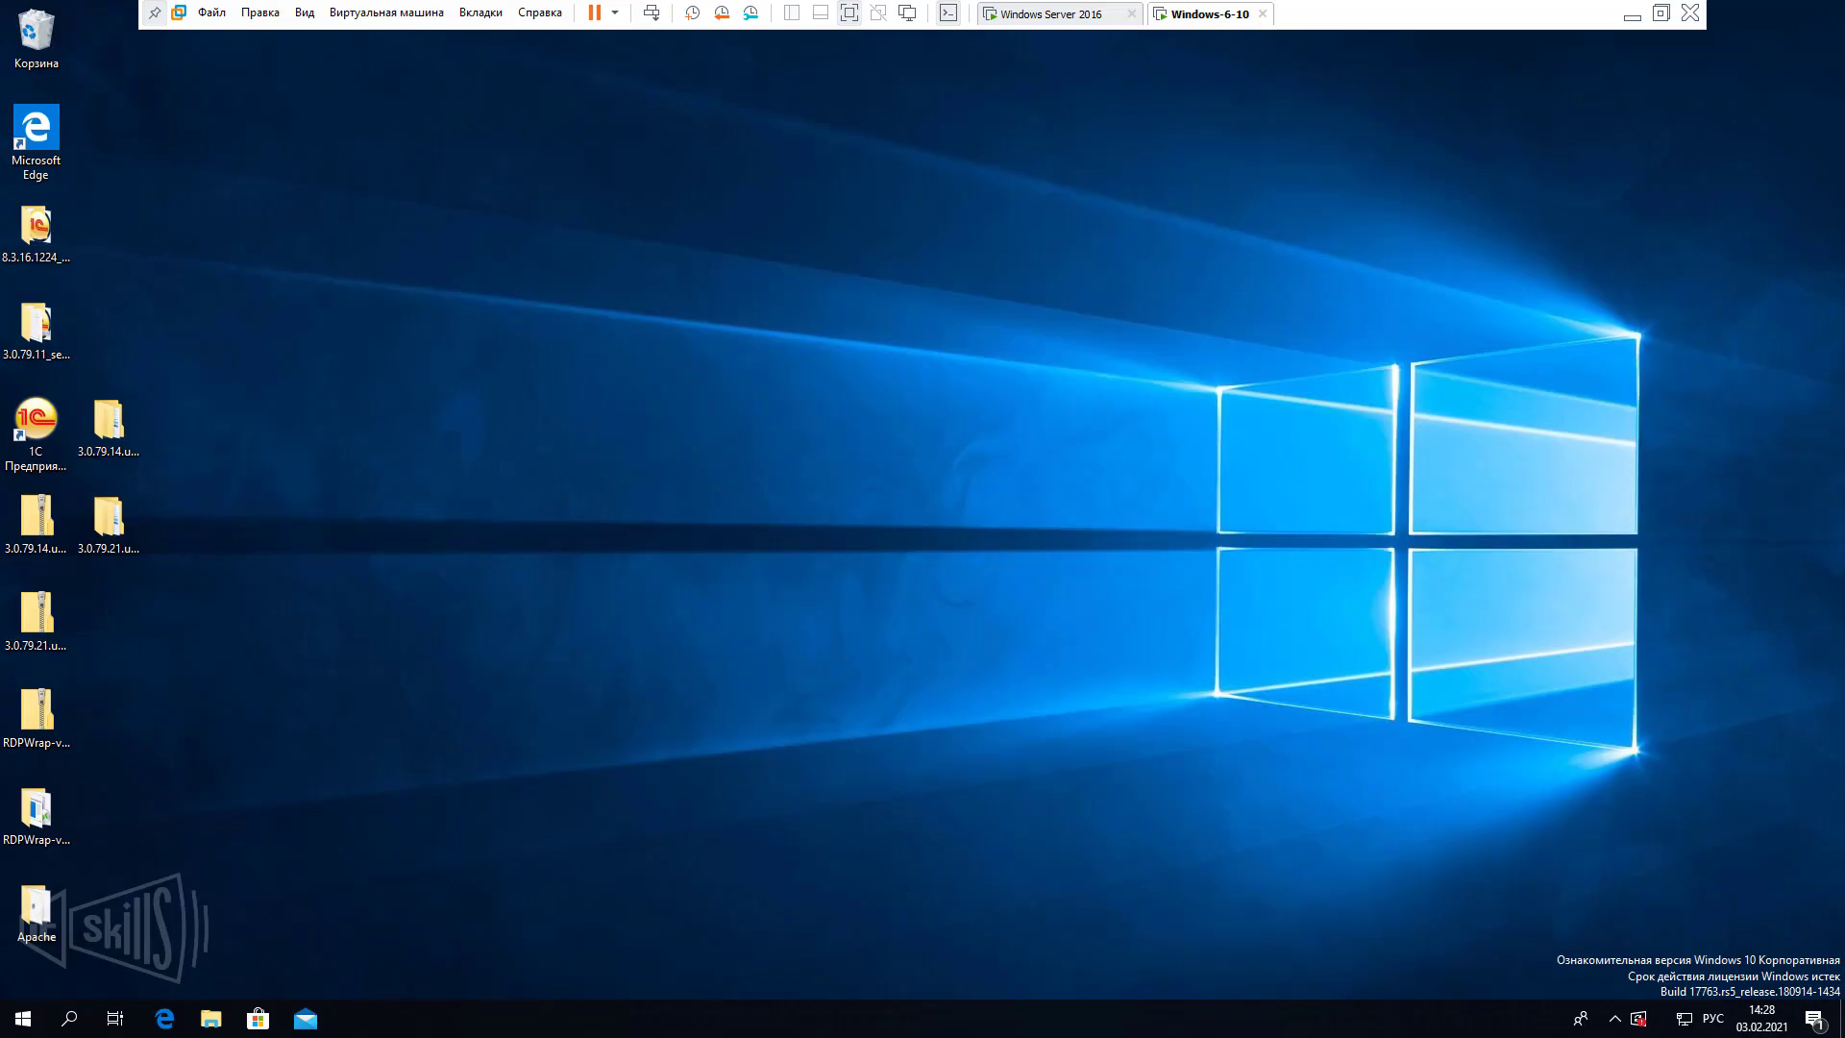
key(ctrl+v)
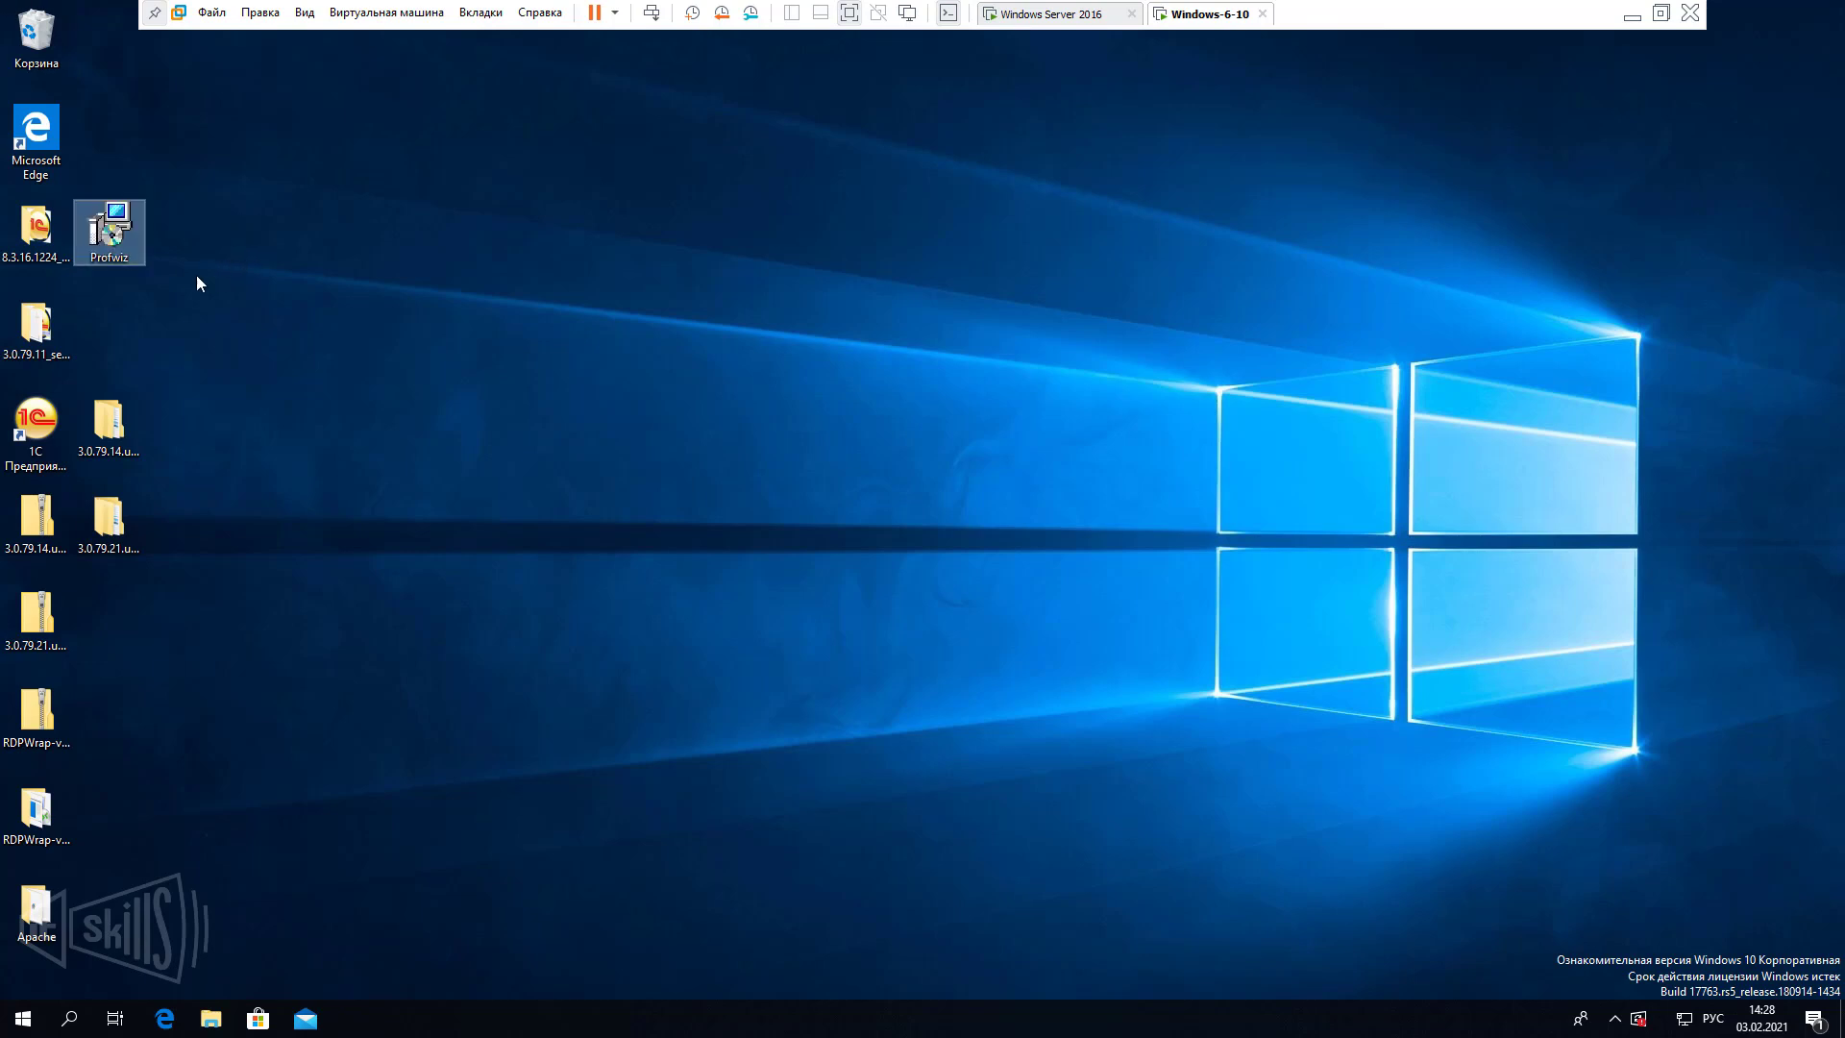
double_click(127, 246)
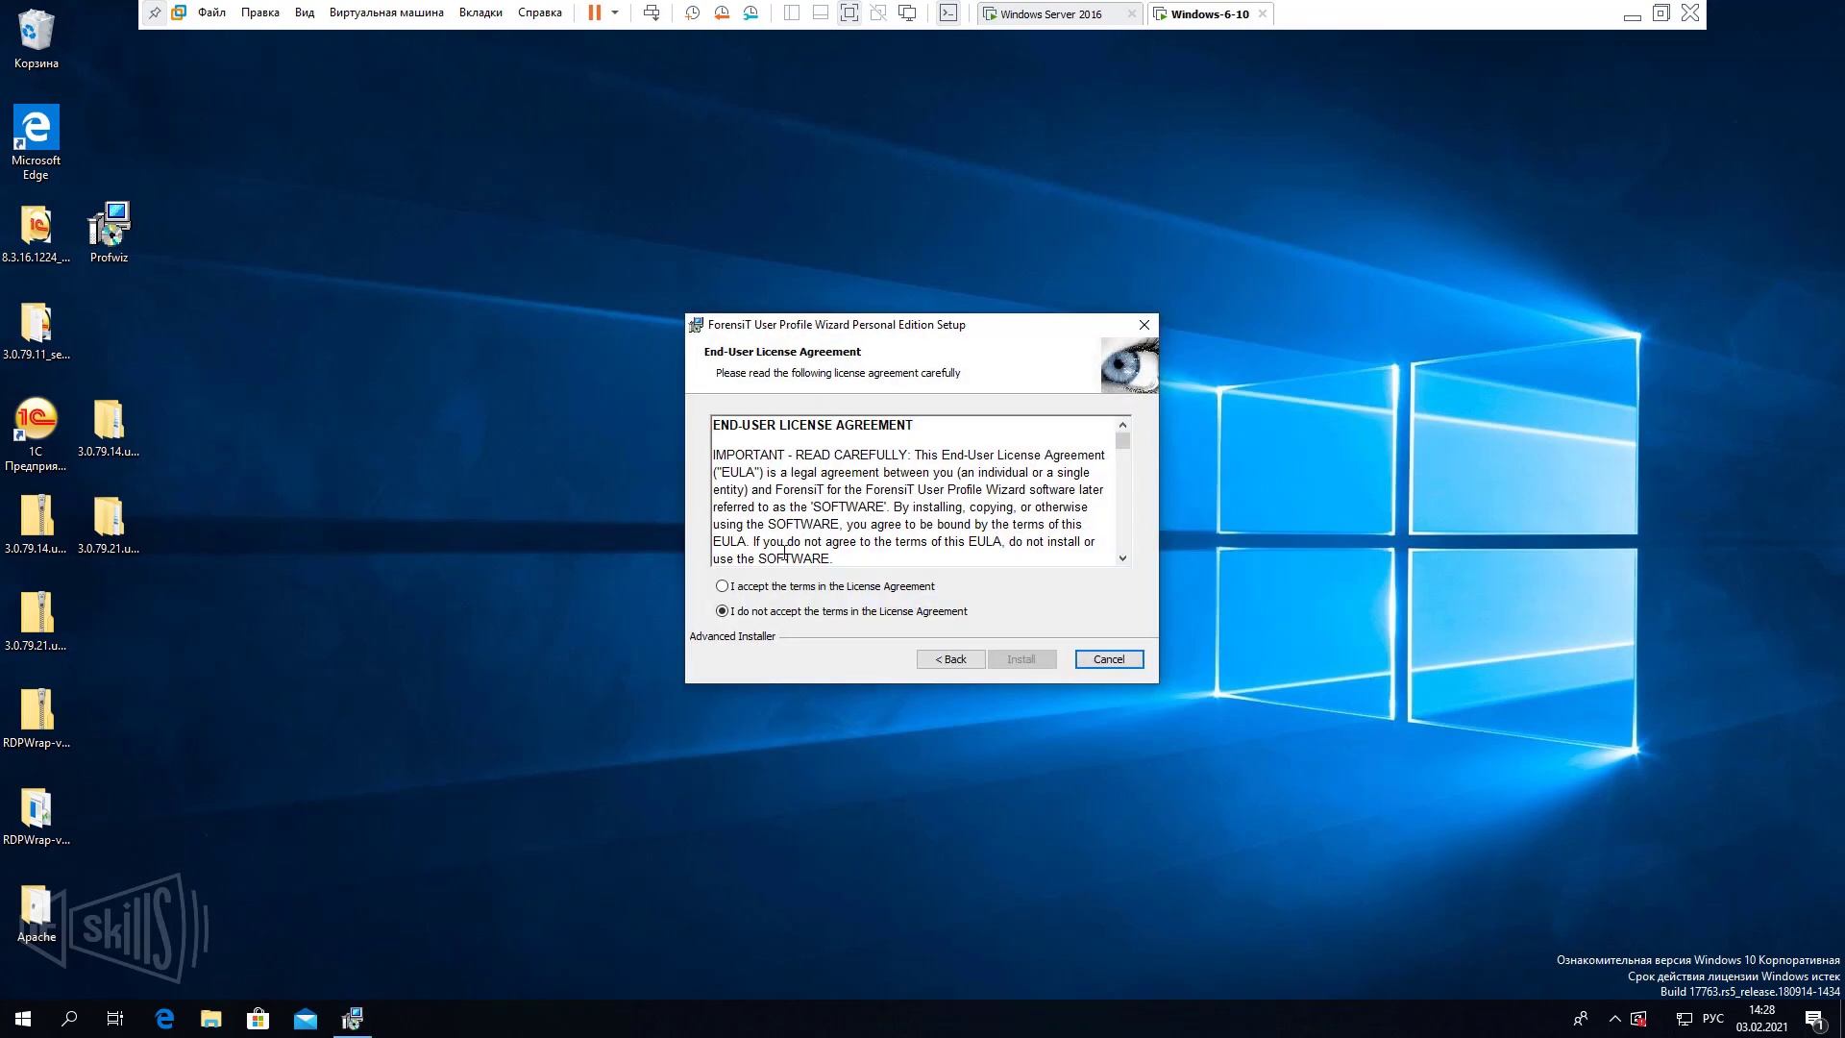
click(806, 586)
click(1025, 660)
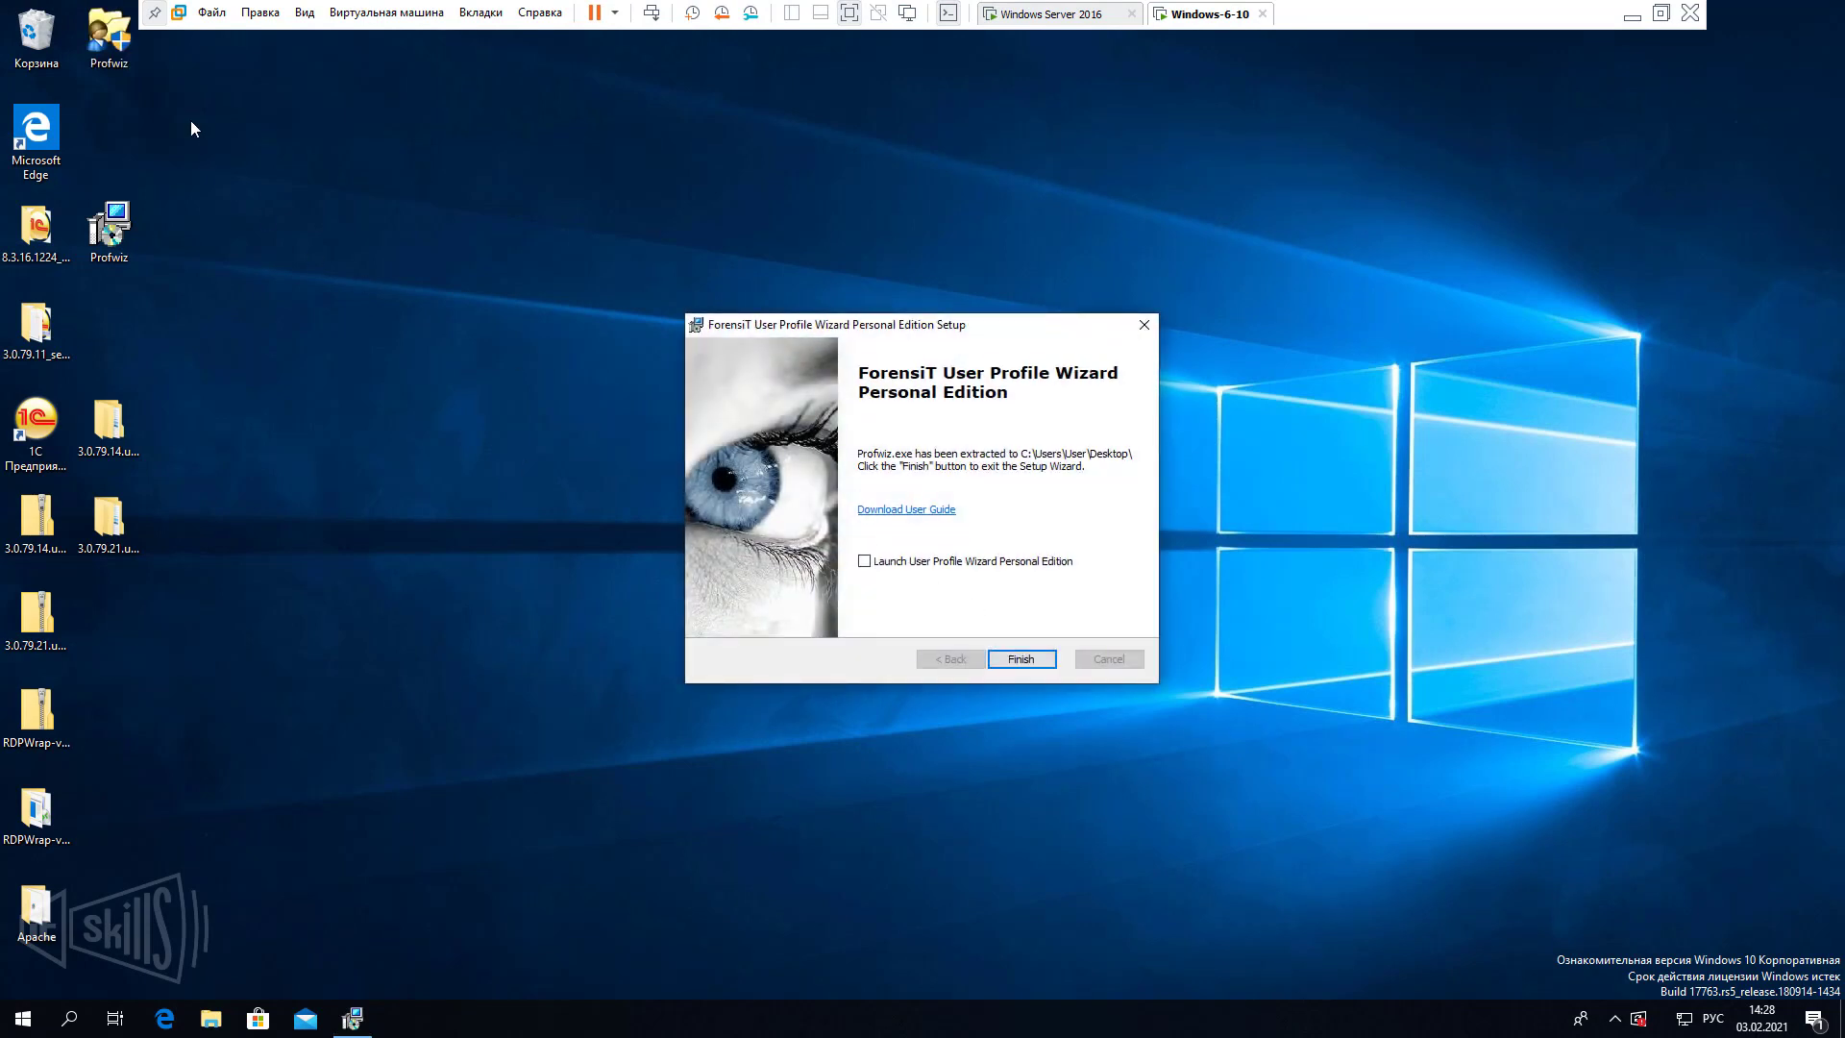
click(1047, 657)
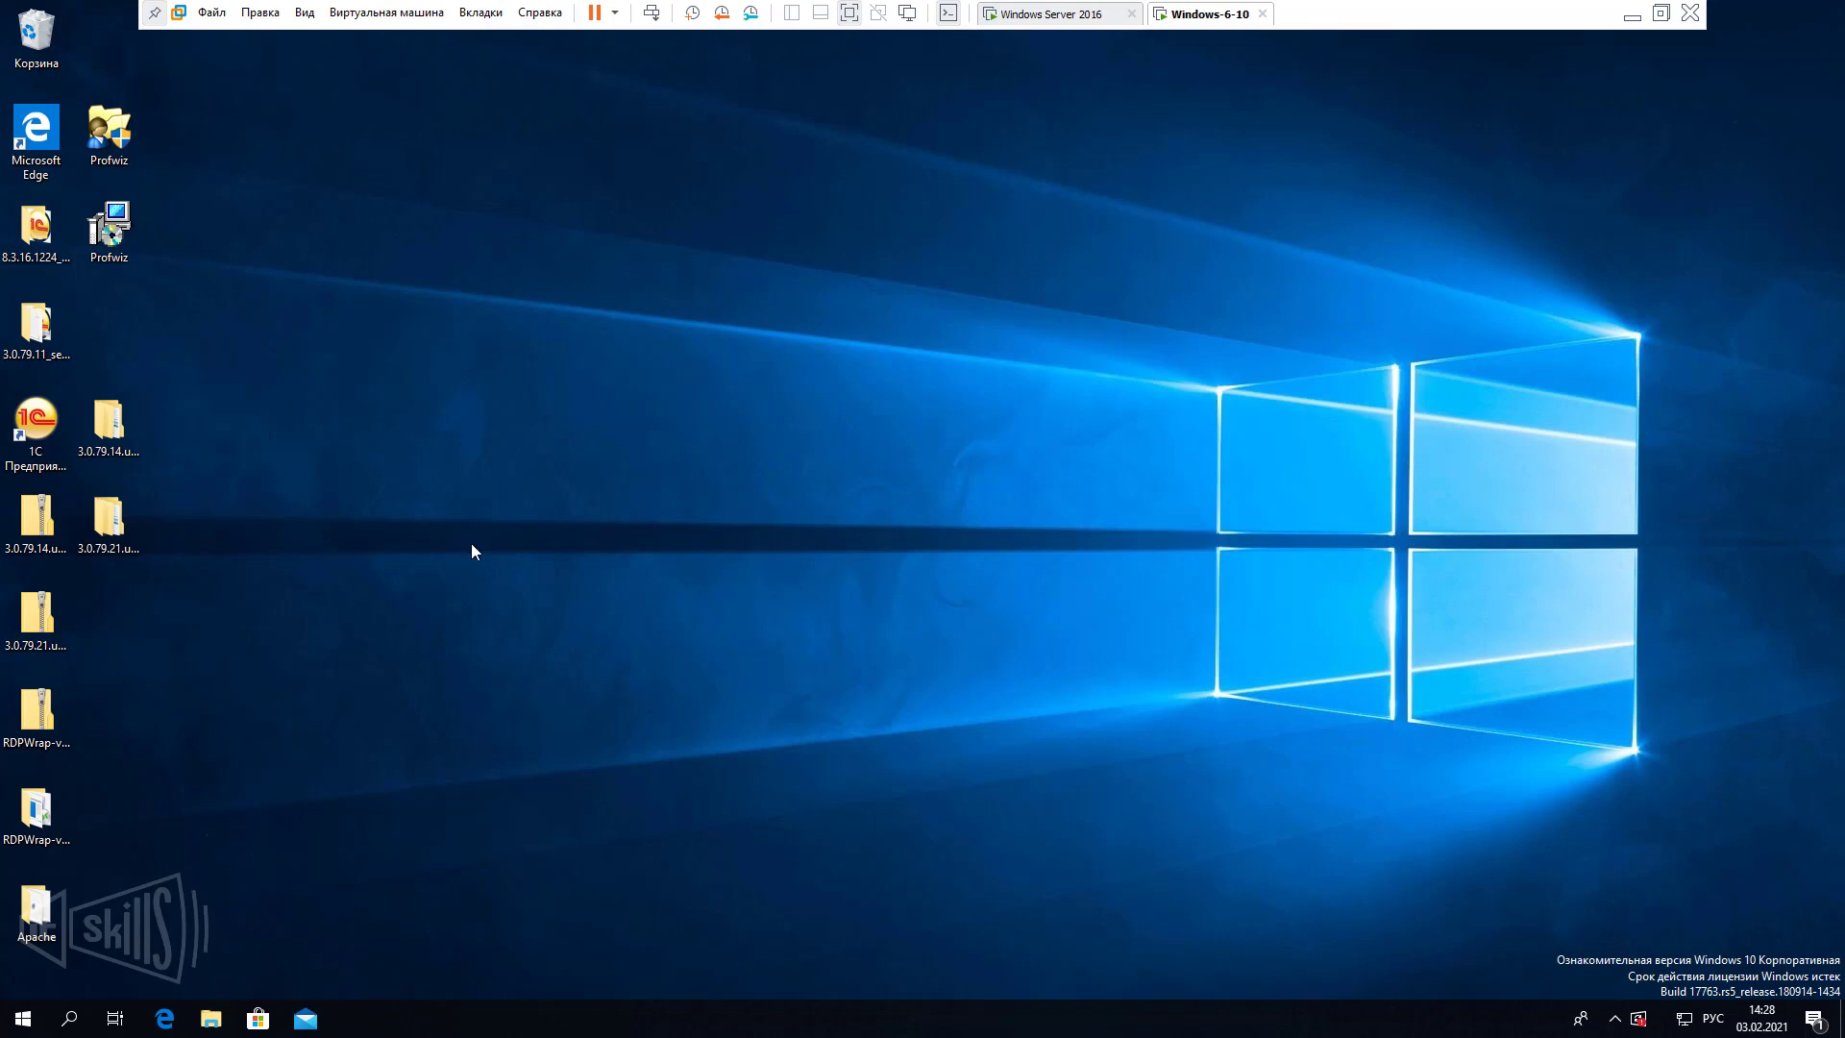
click(47, 420)
double_click(47, 420)
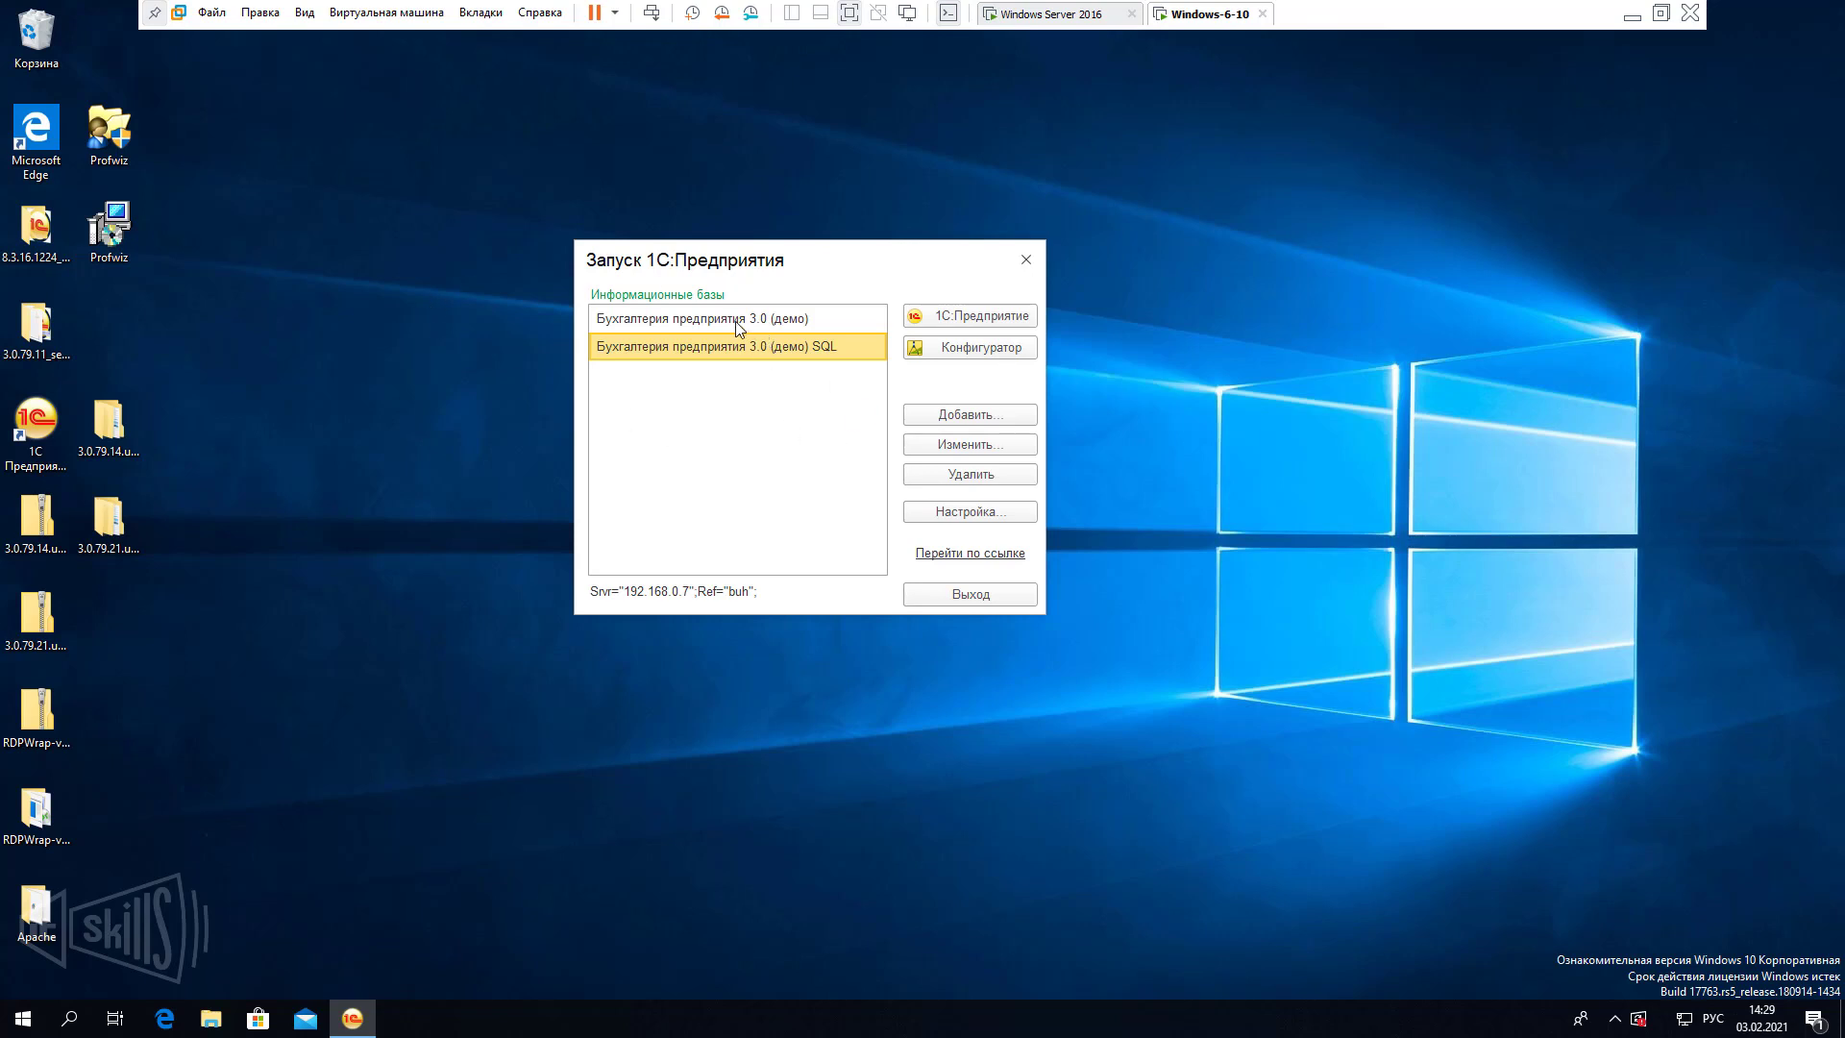
click(719, 322)
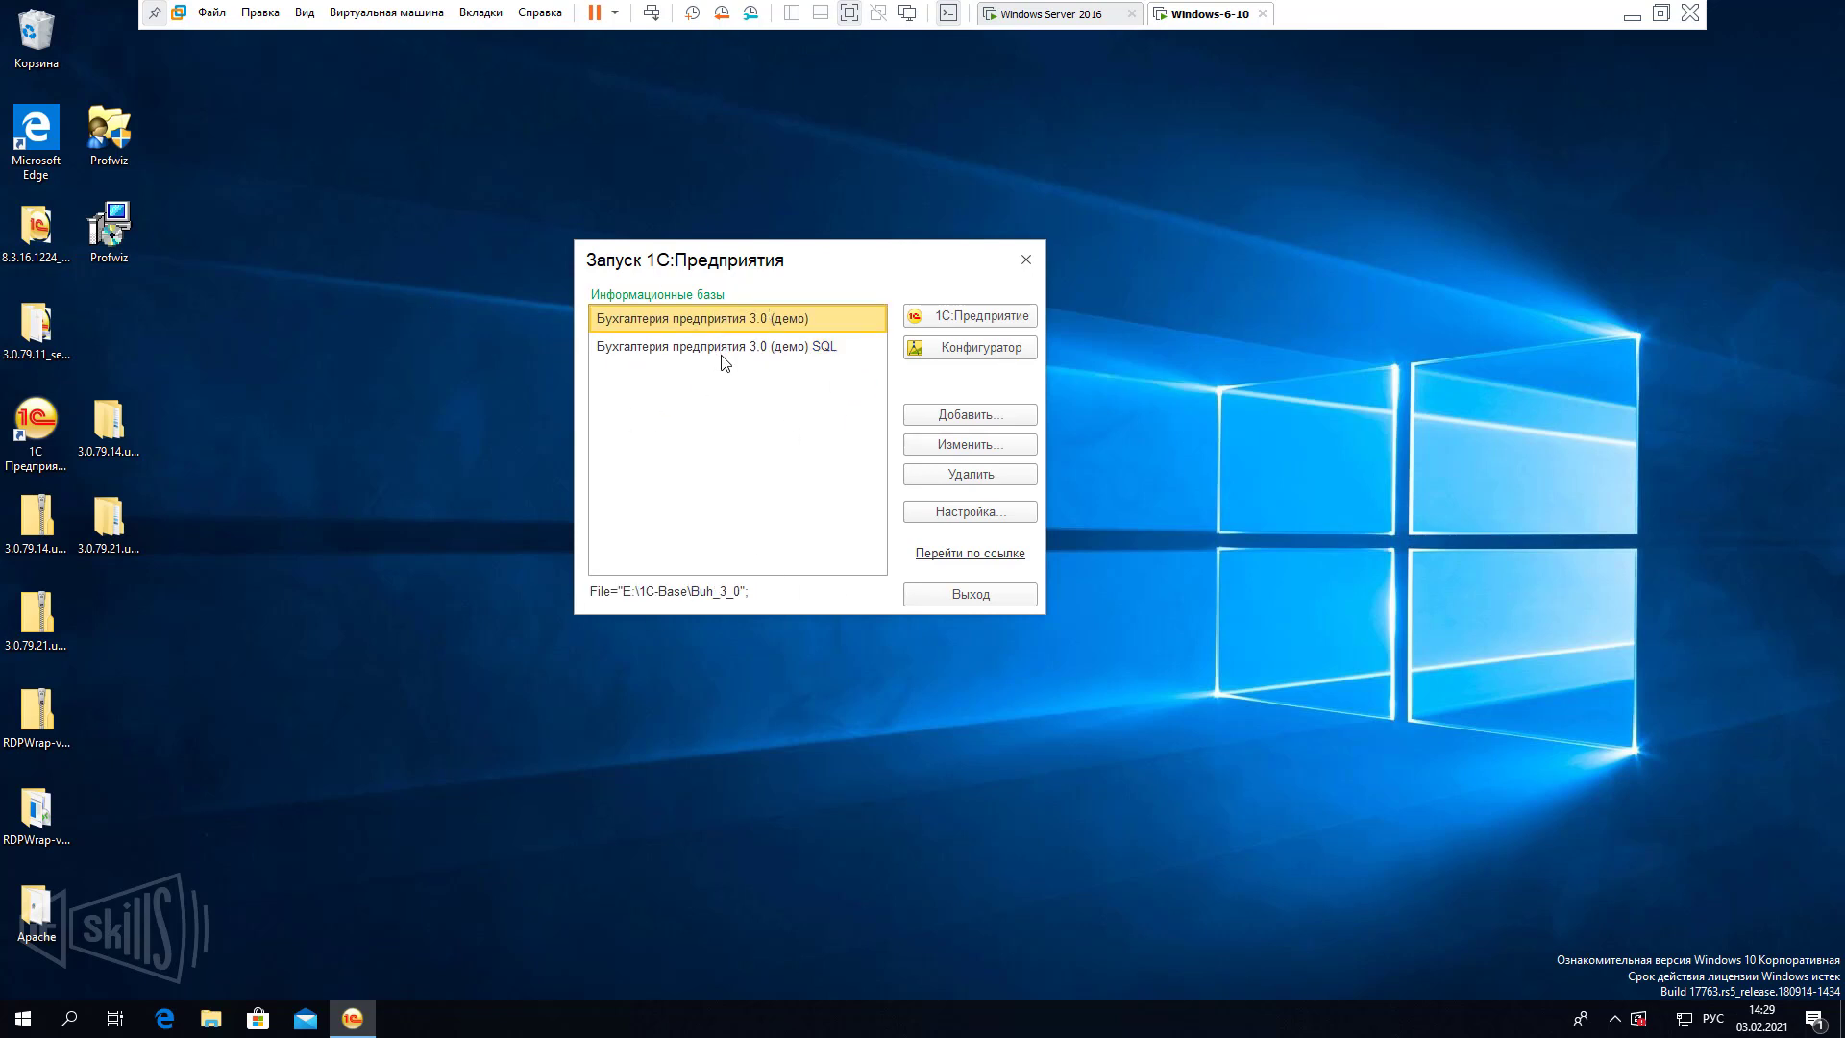
click(720, 355)
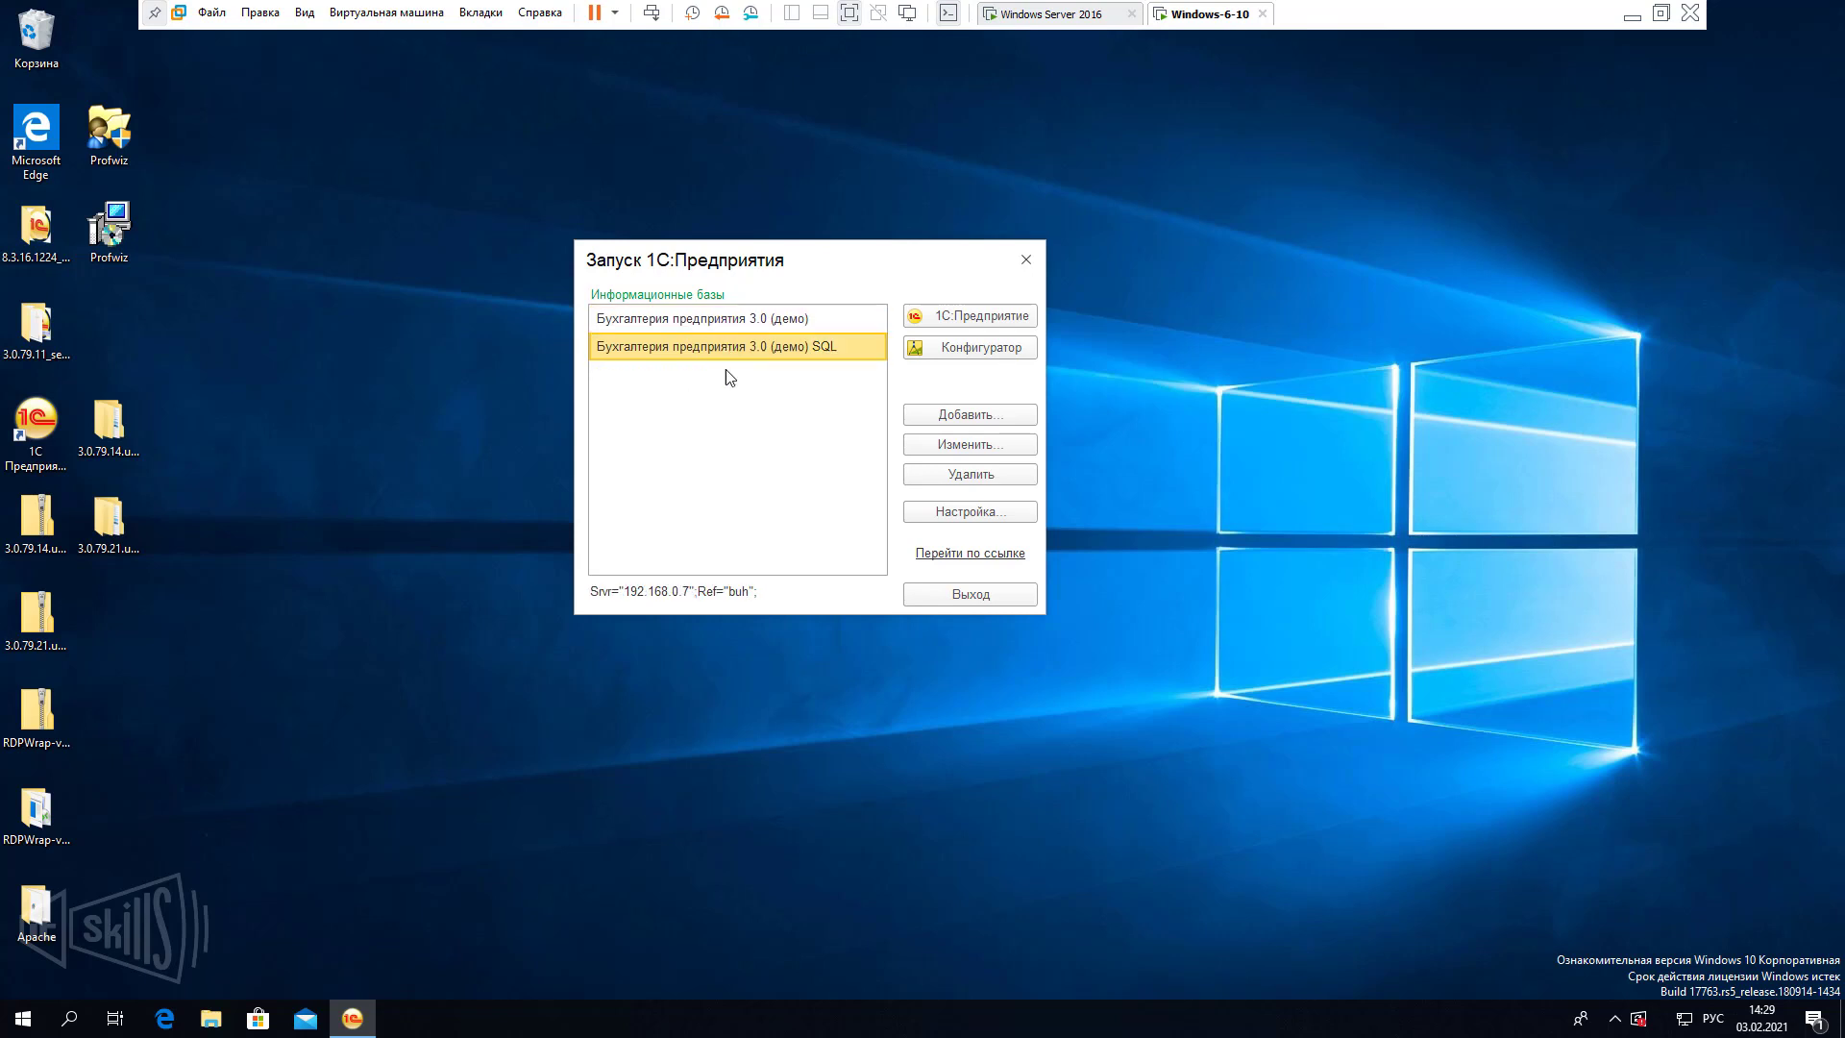
click(1025, 259)
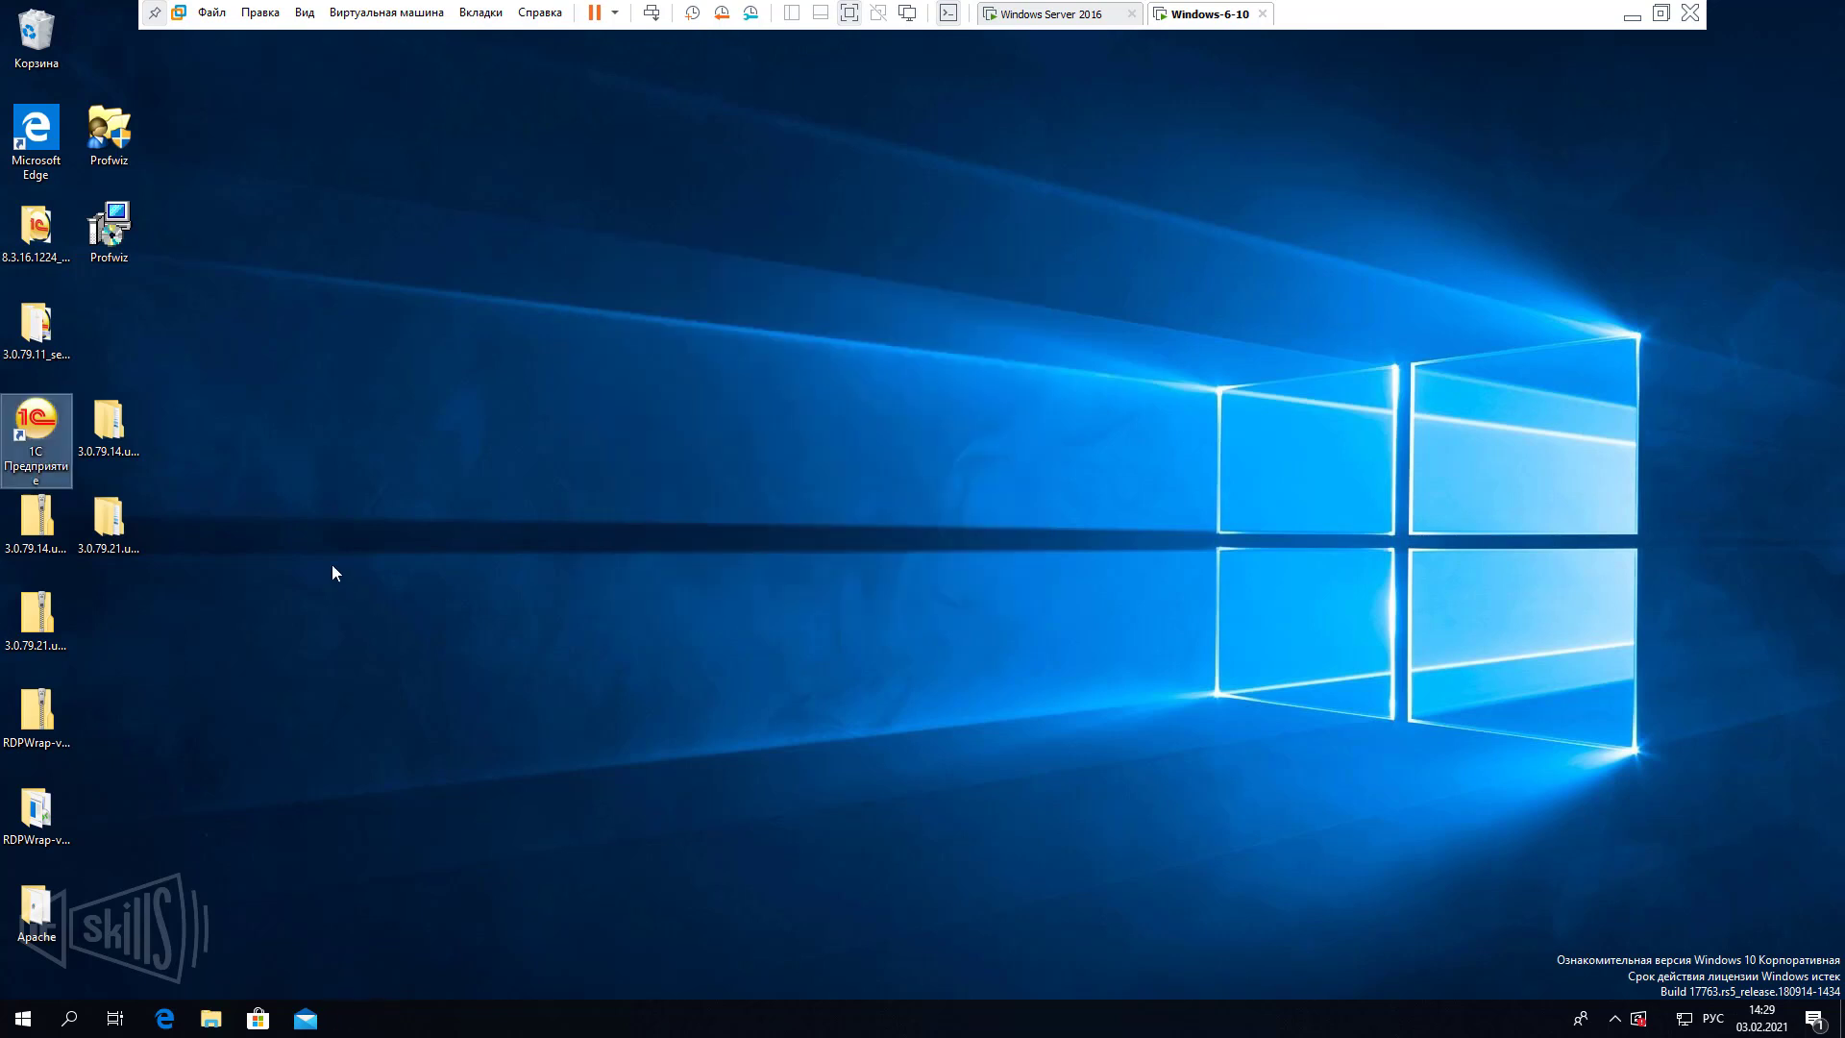
Open the lead MSN news article in Edge, add it to Favorites, then minimize Edge.
double_click(39, 146)
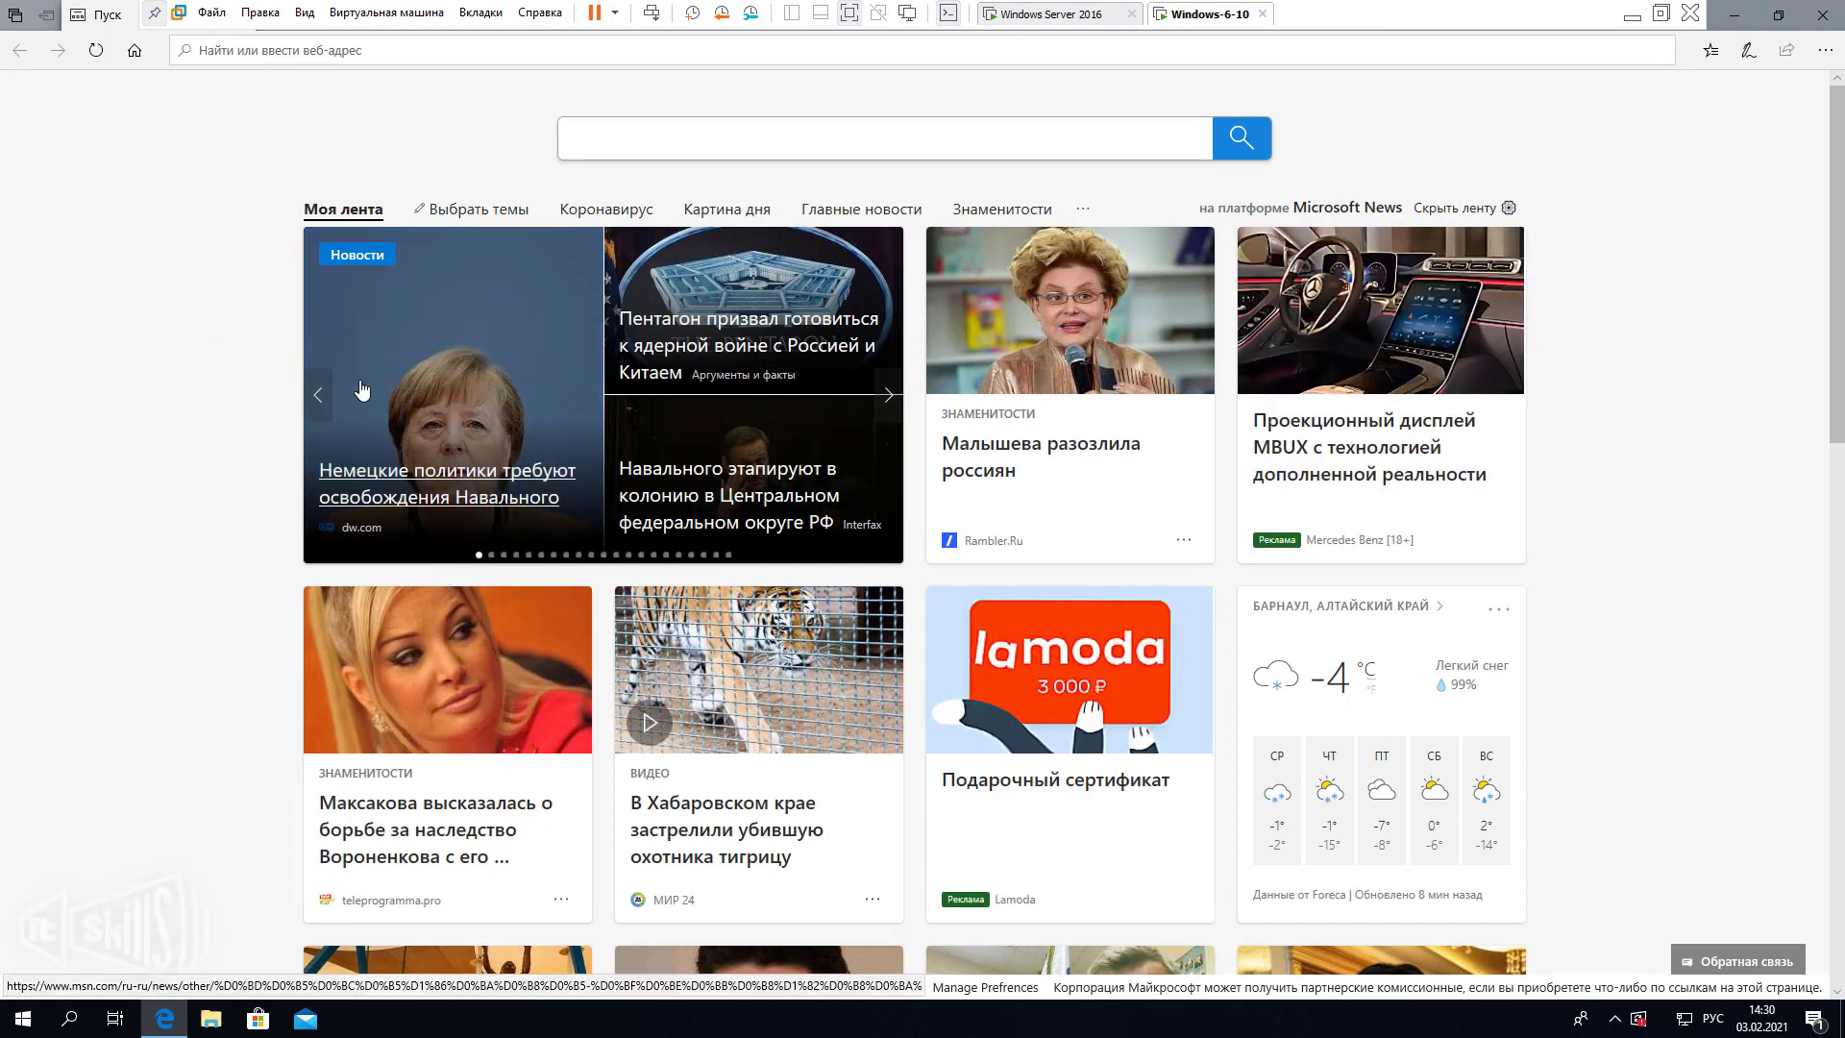
click(385, 360)
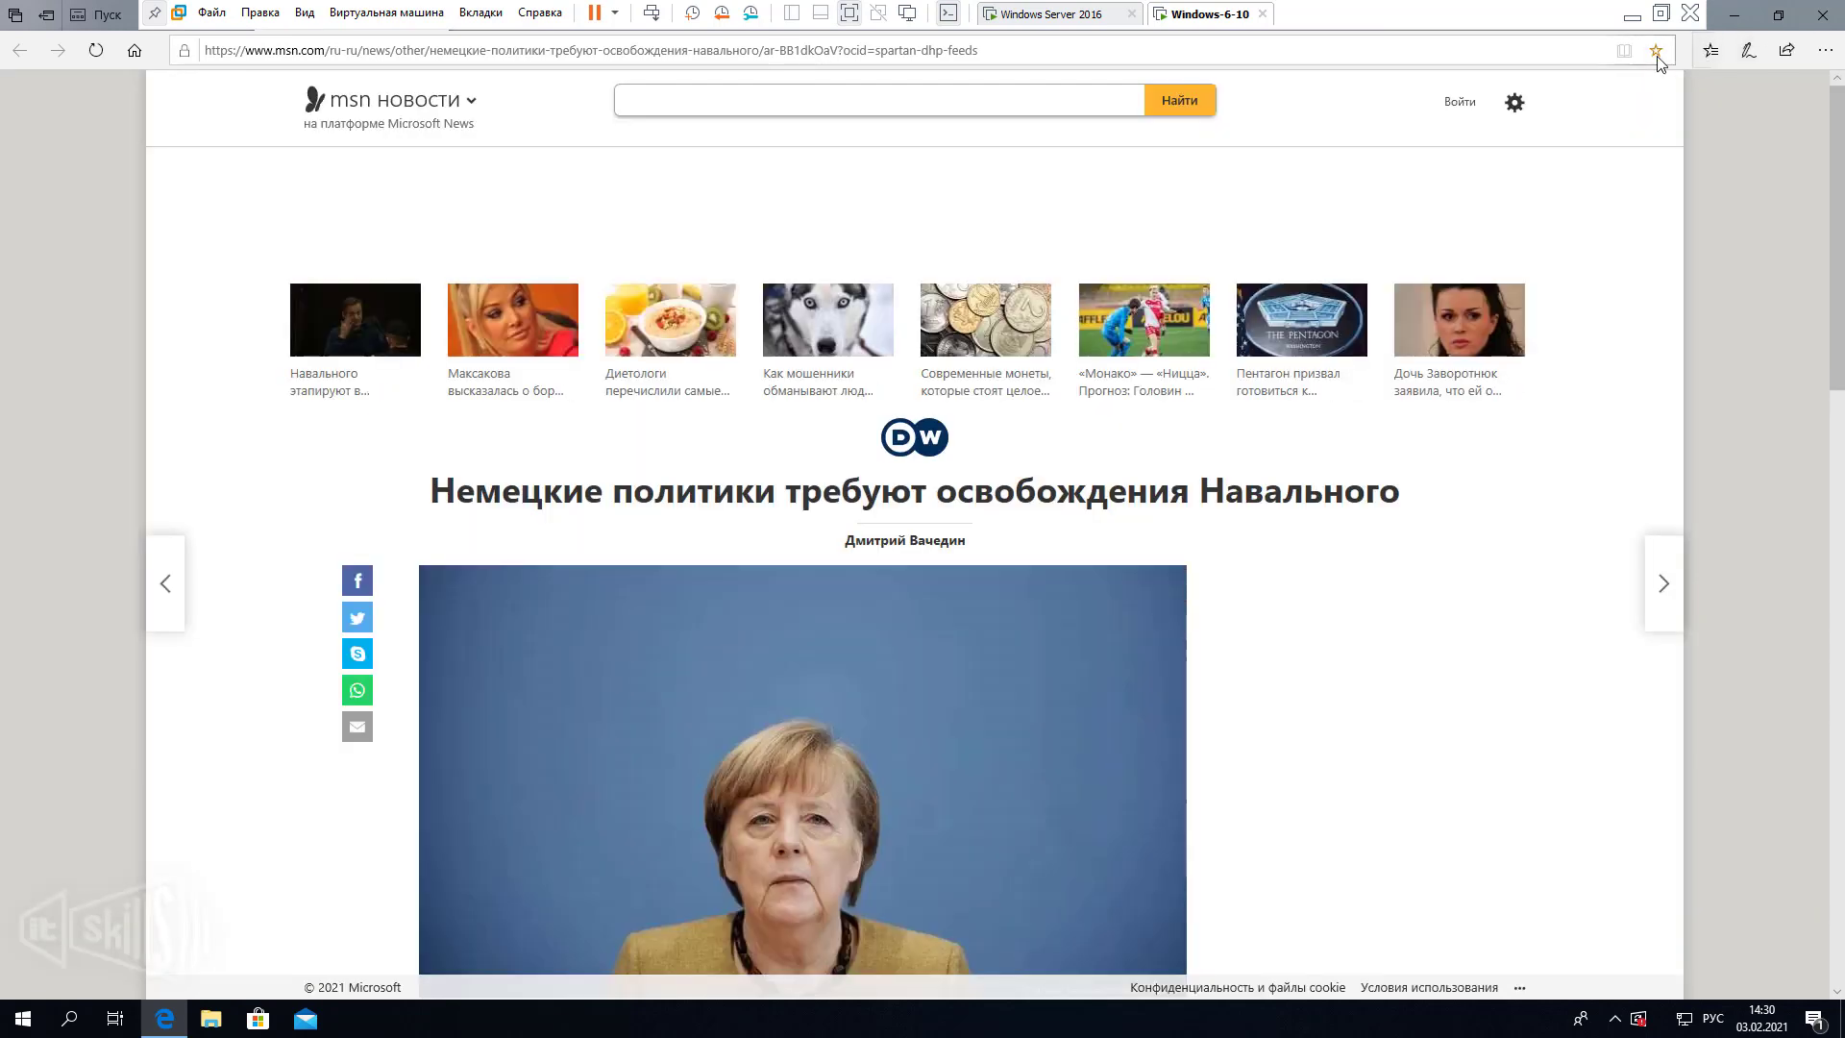
click(1655, 51)
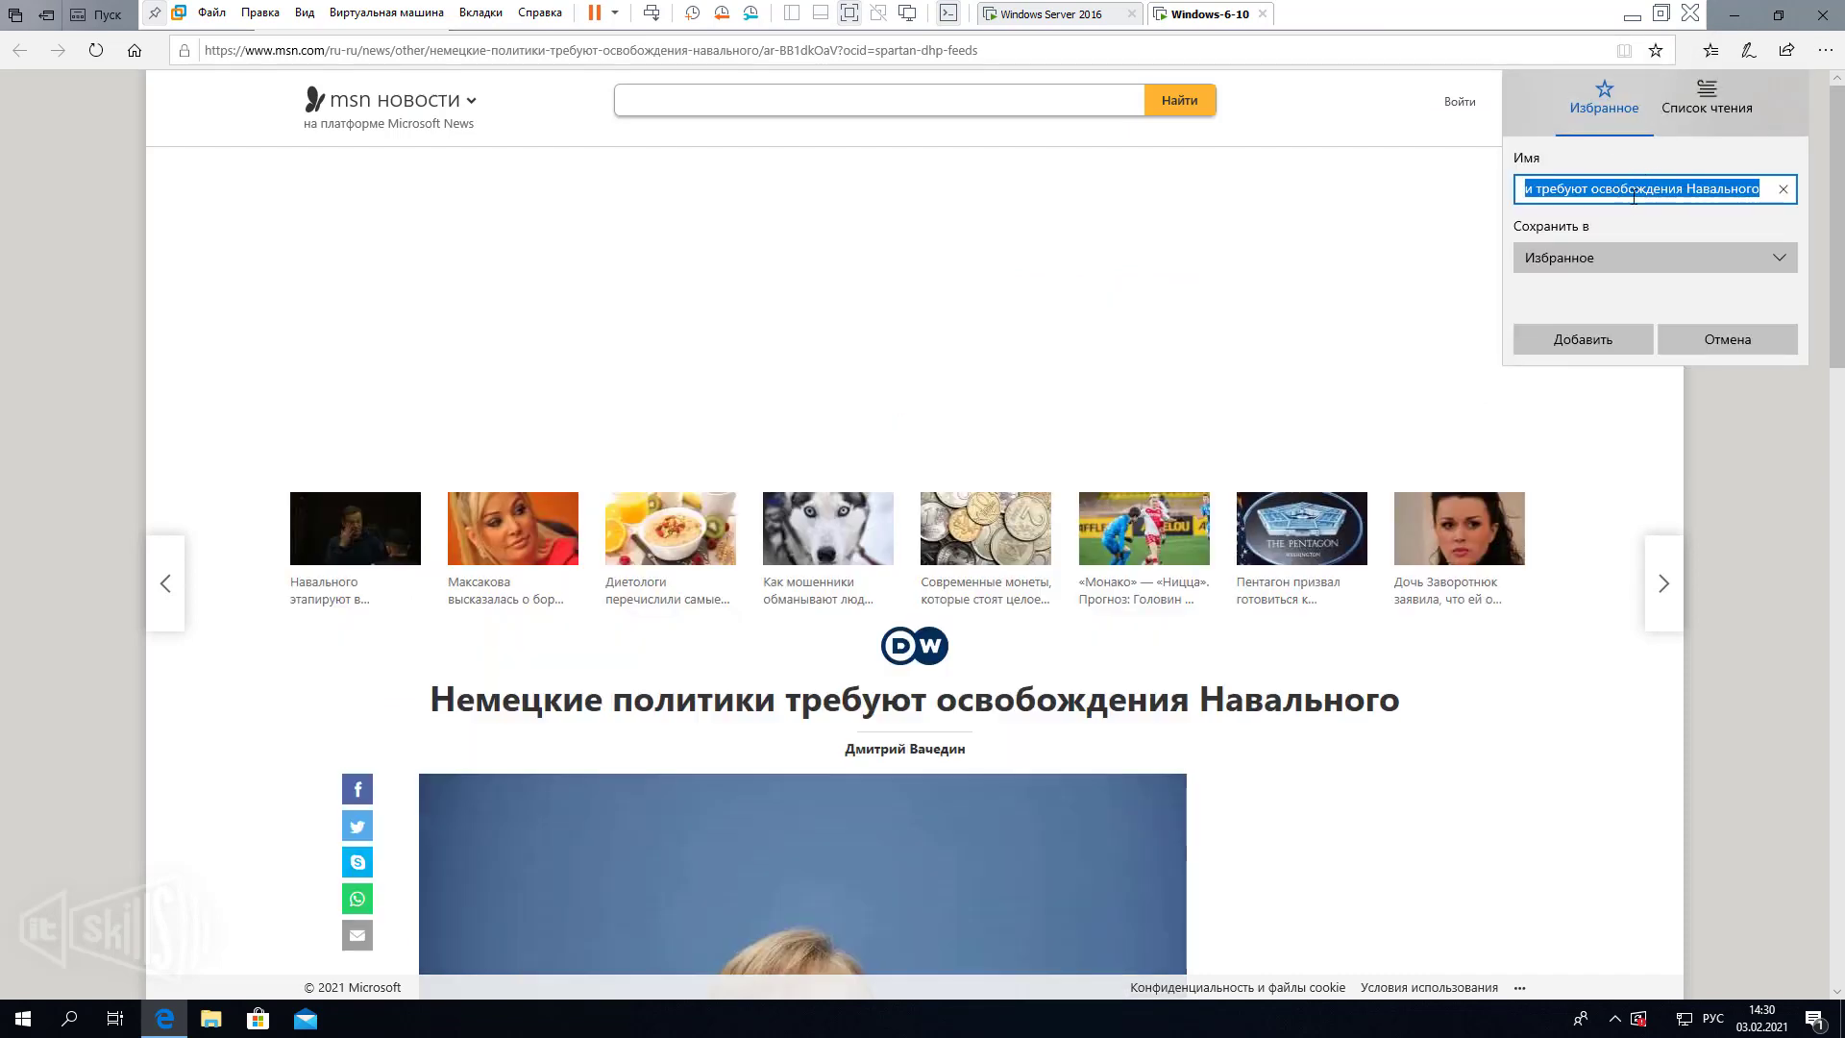
click(1589, 338)
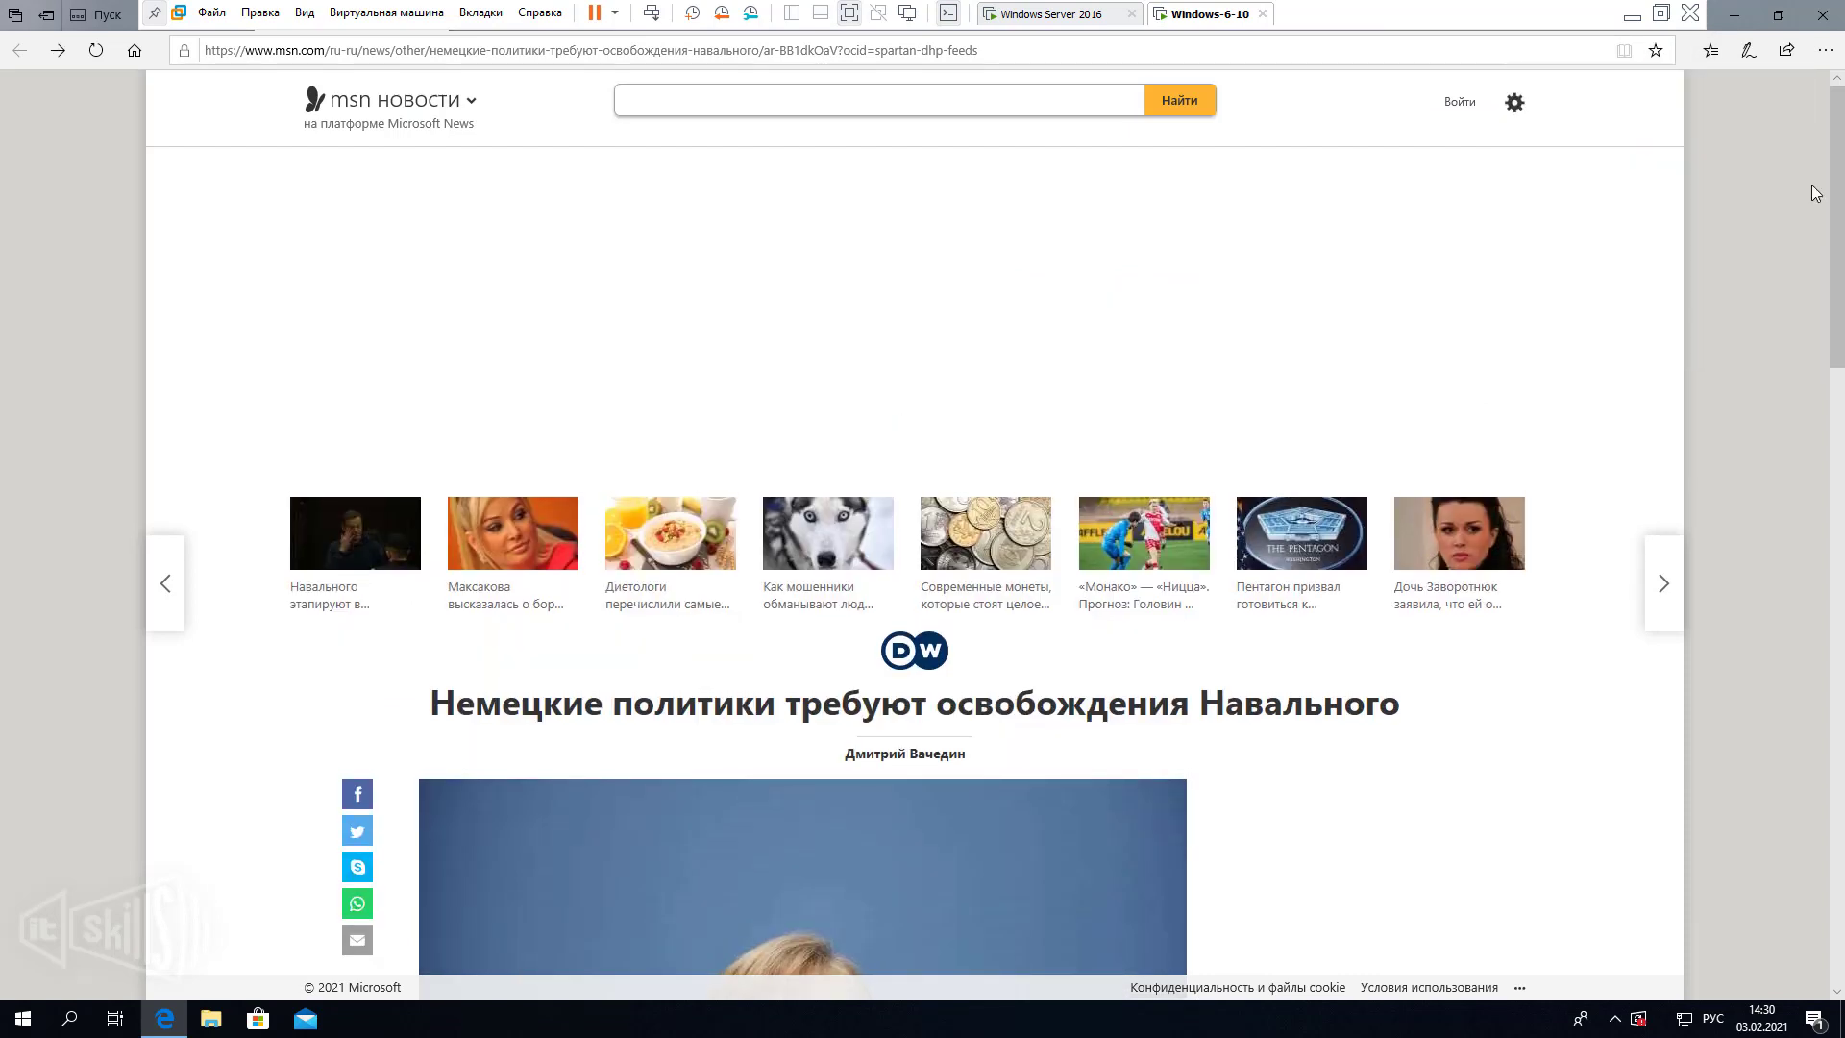
click(1711, 50)
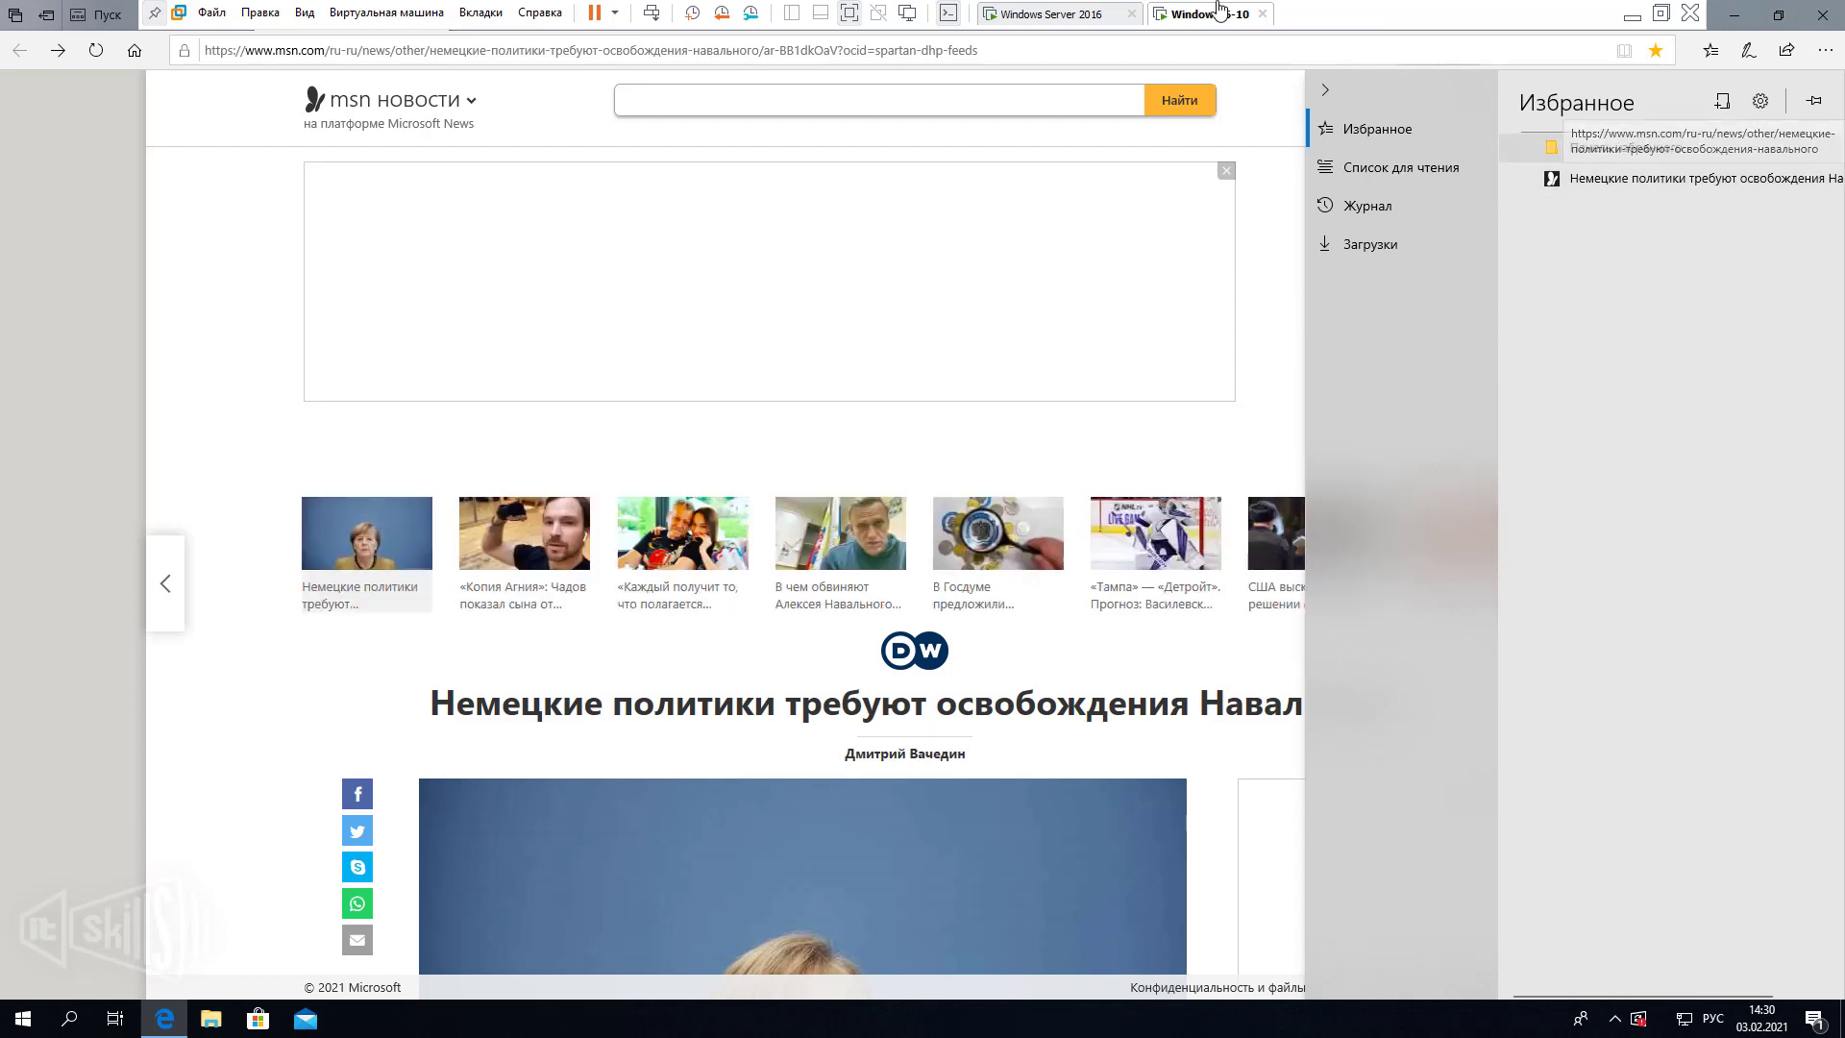
click(1326, 90)
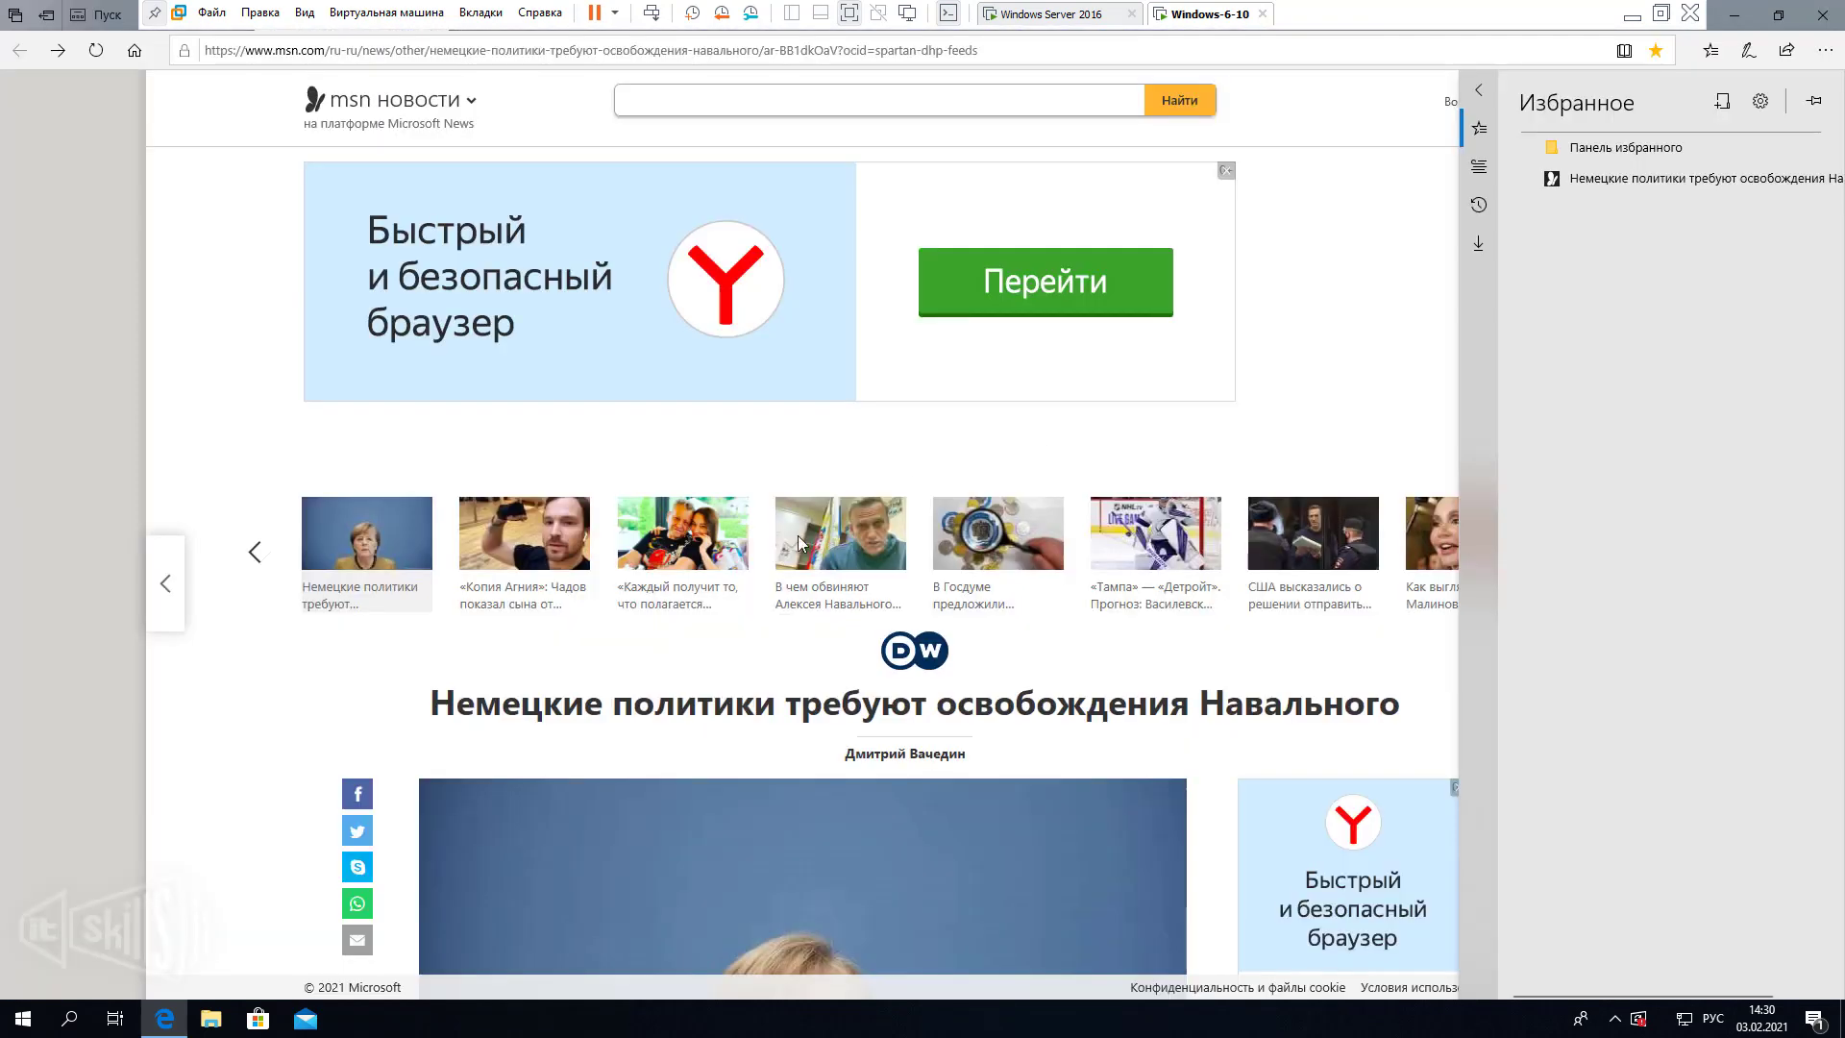
click(1736, 16)
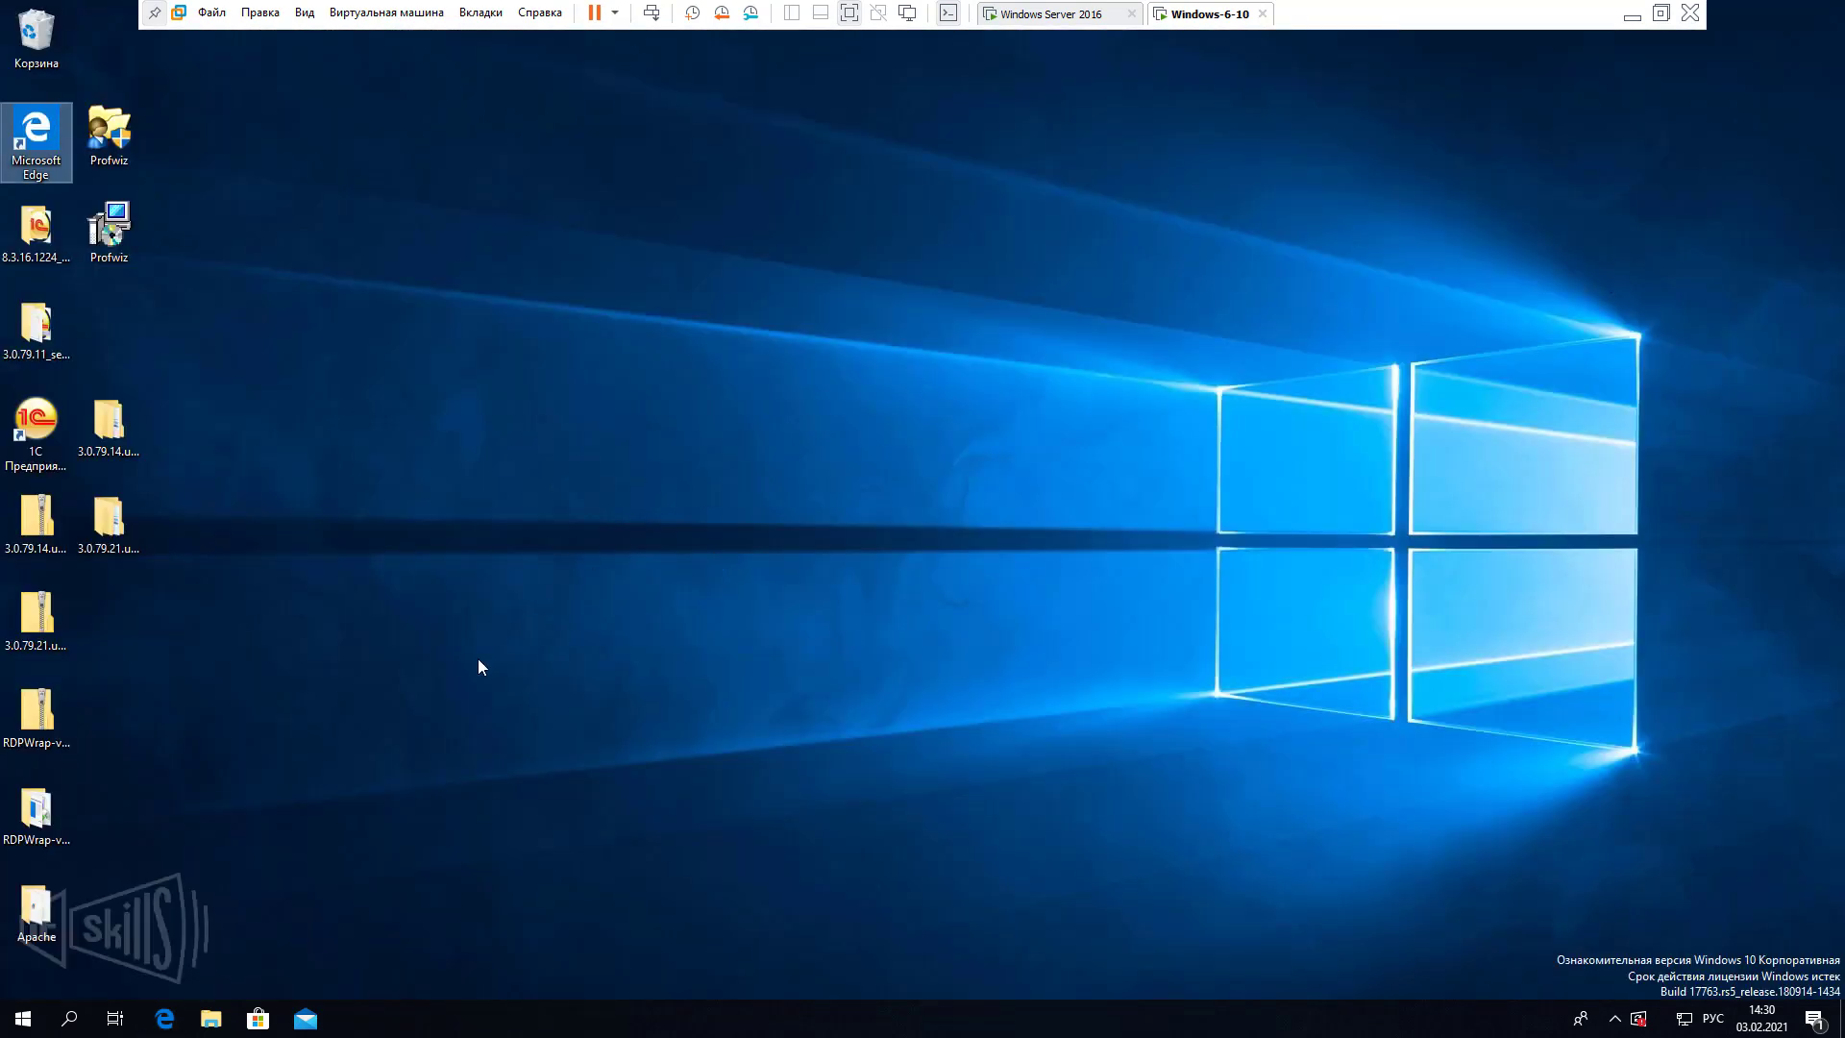
click(423, 684)
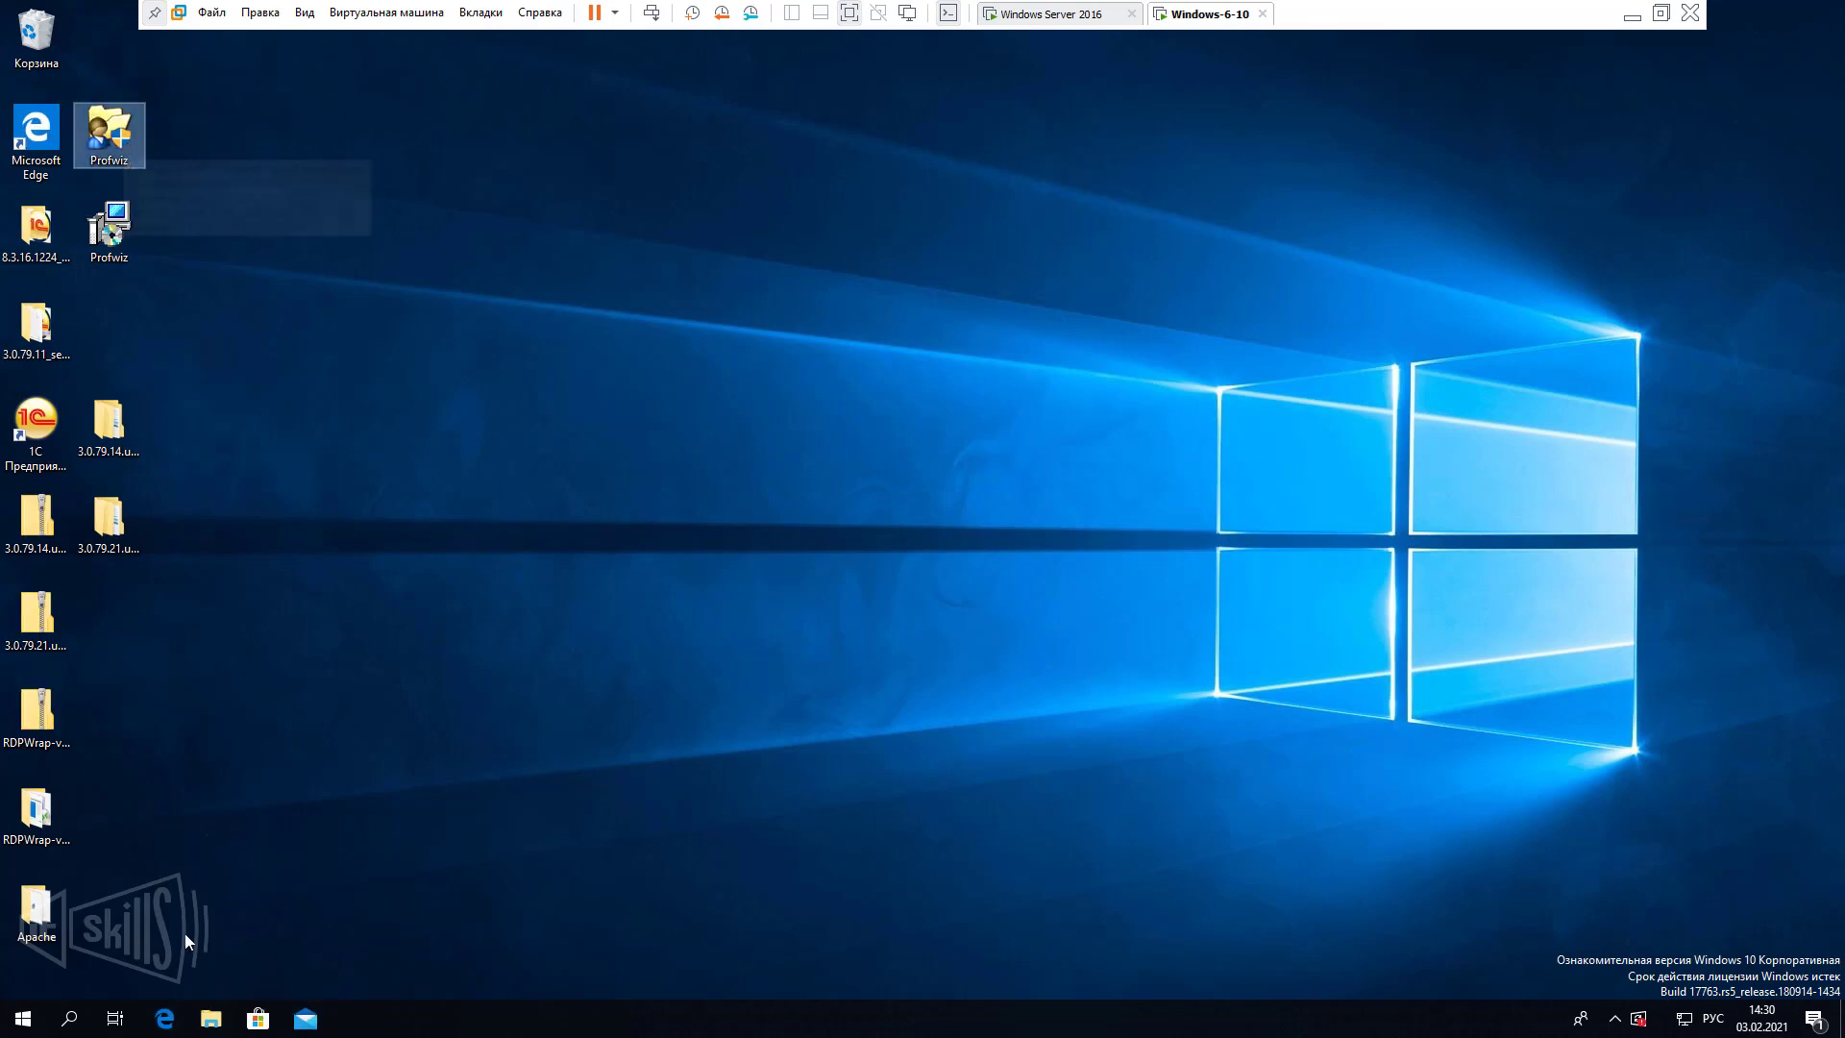
double_click(130, 454)
key(shift+F10)
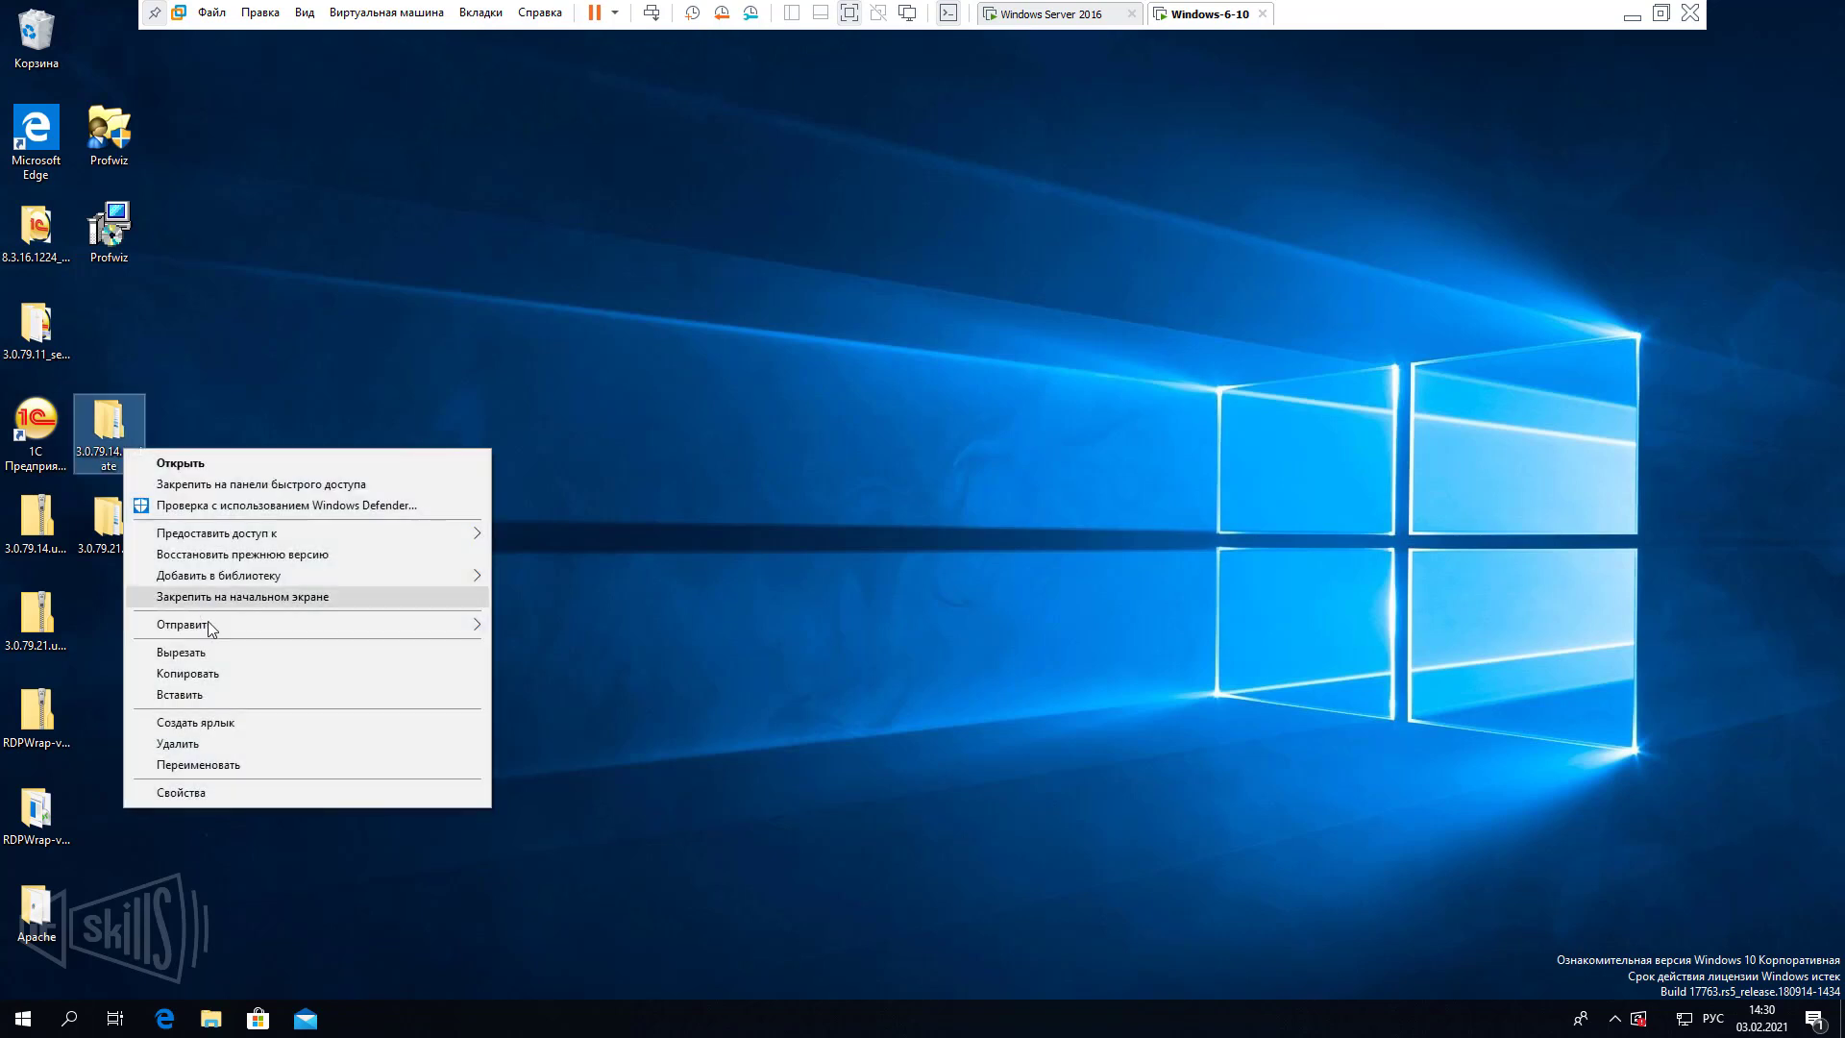
click(250, 793)
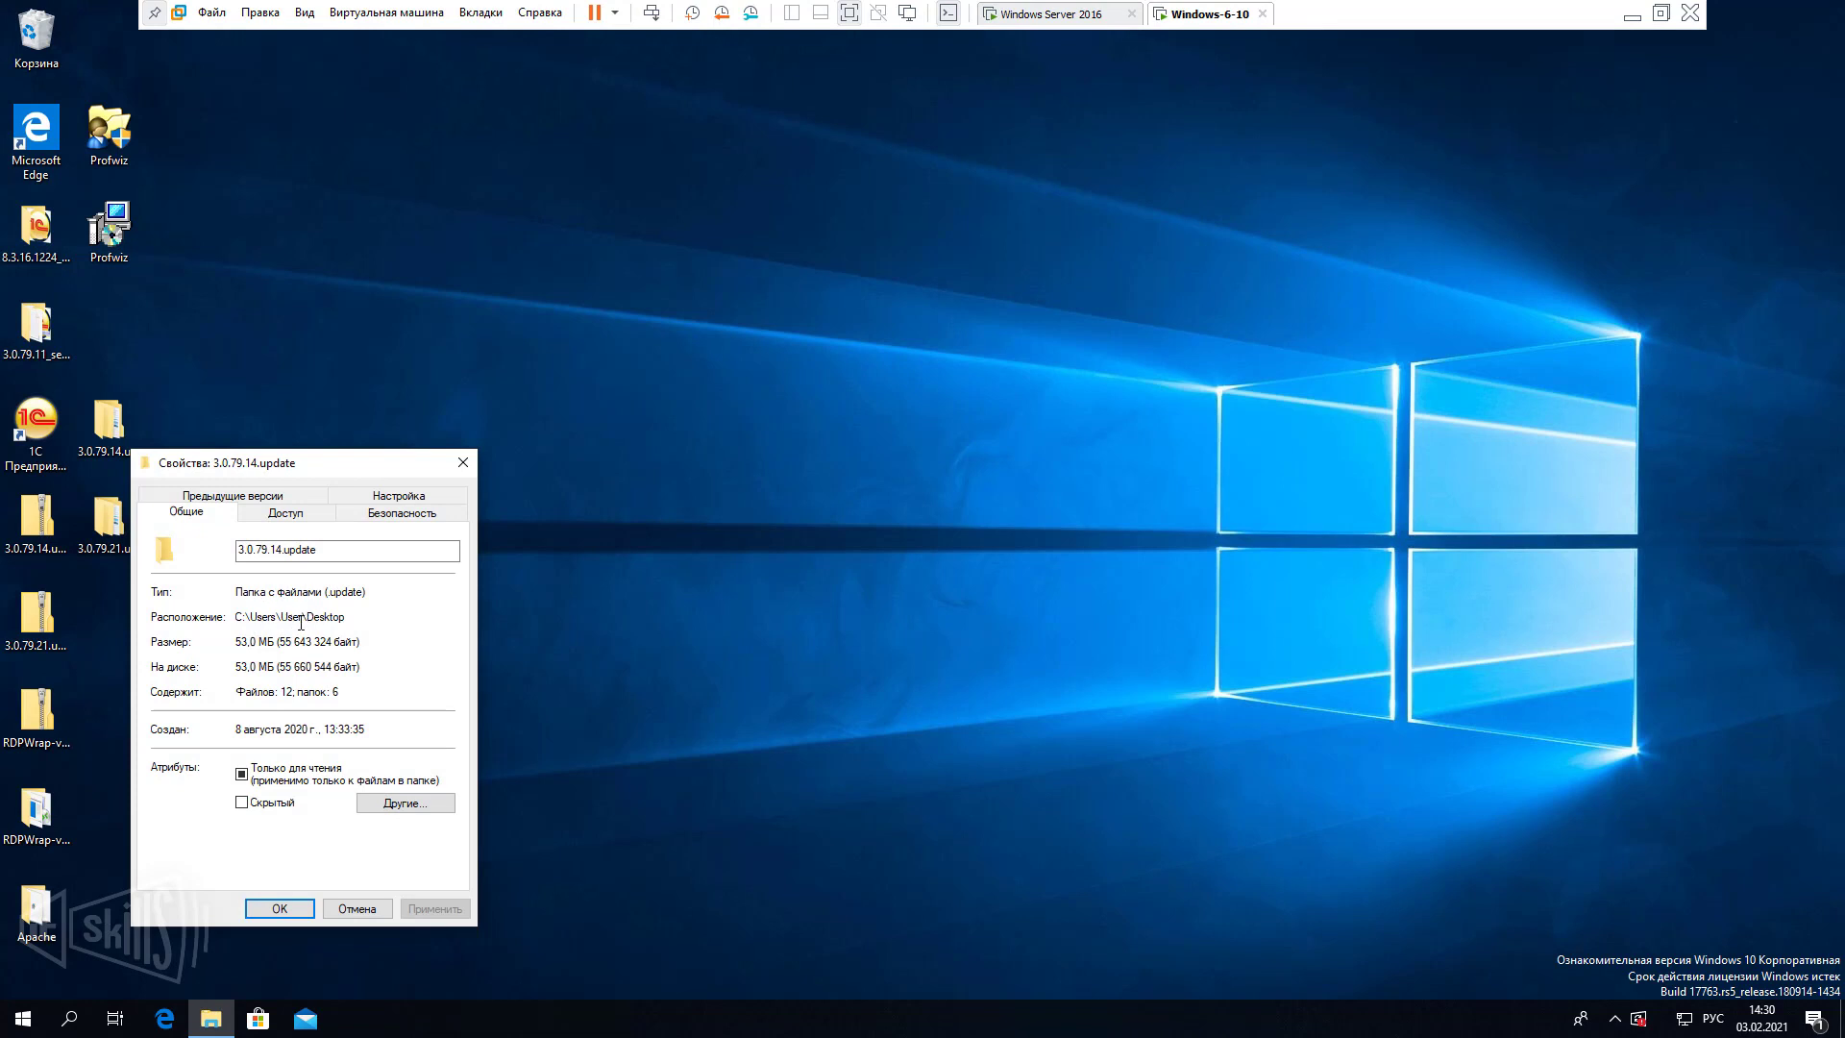
drag(300, 623, 276, 623)
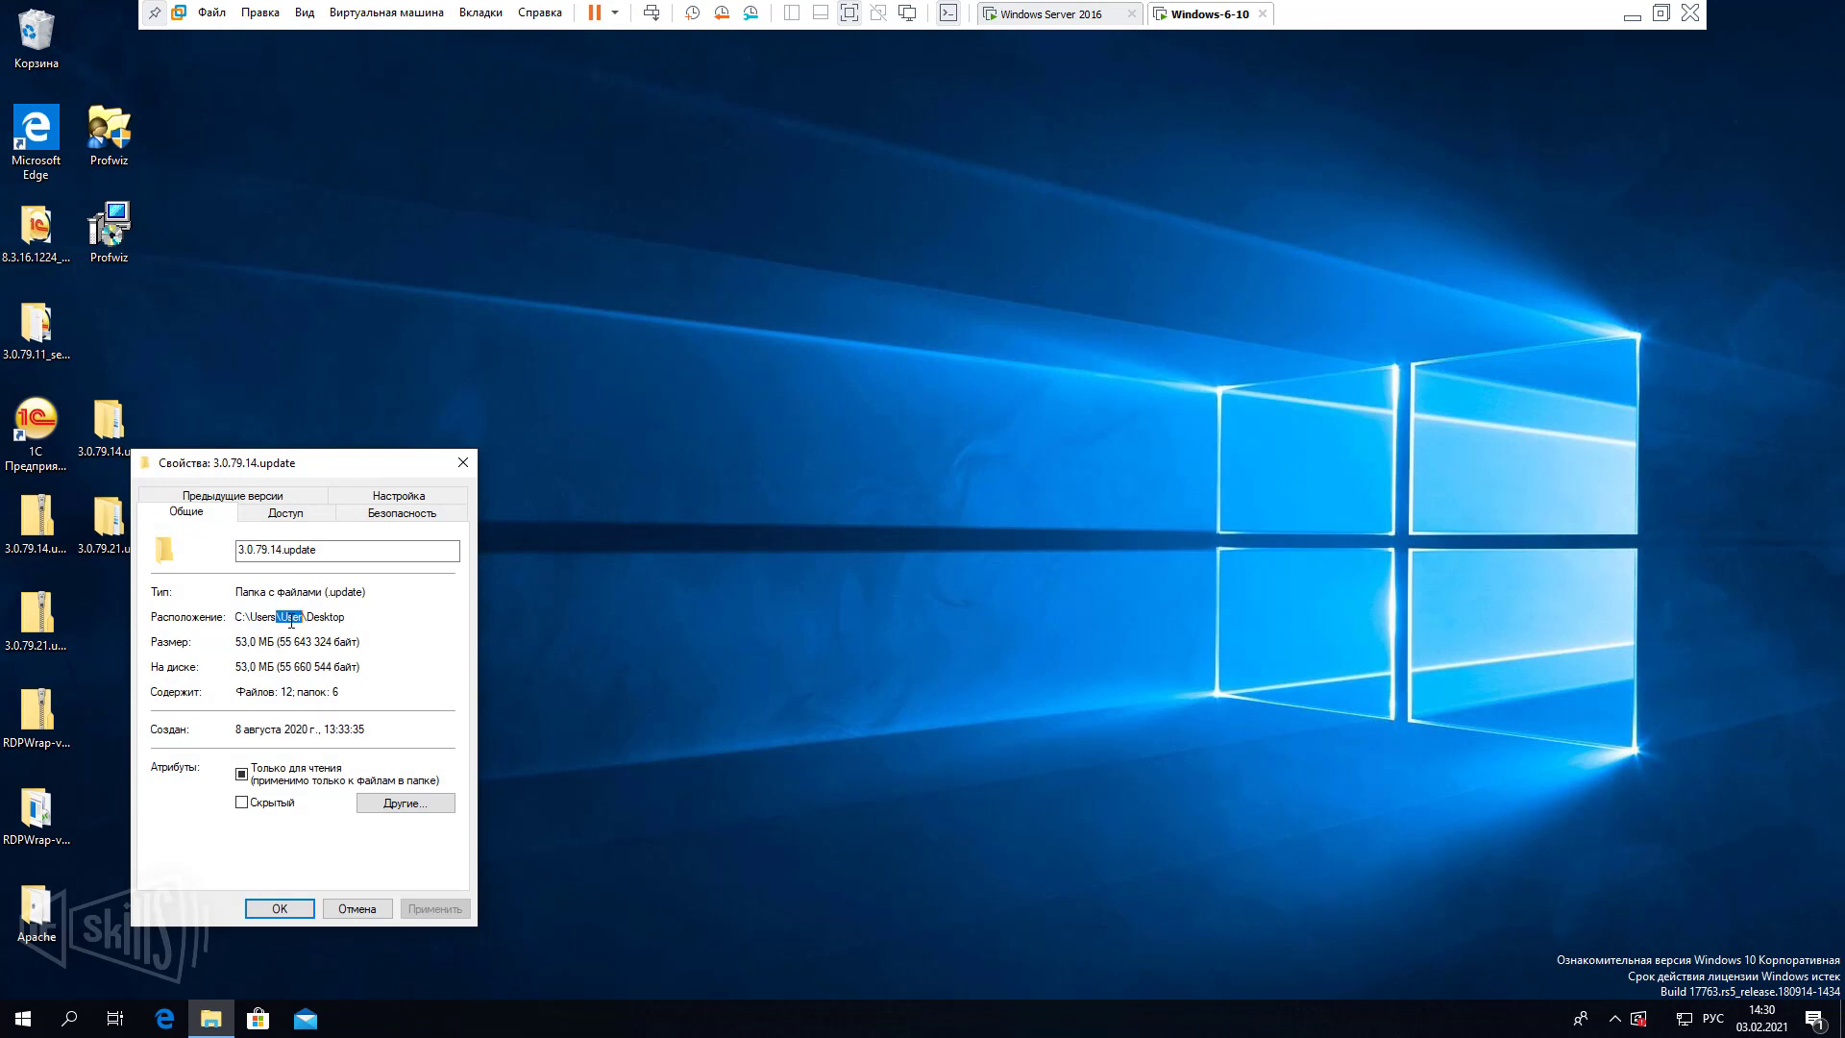
click(463, 462)
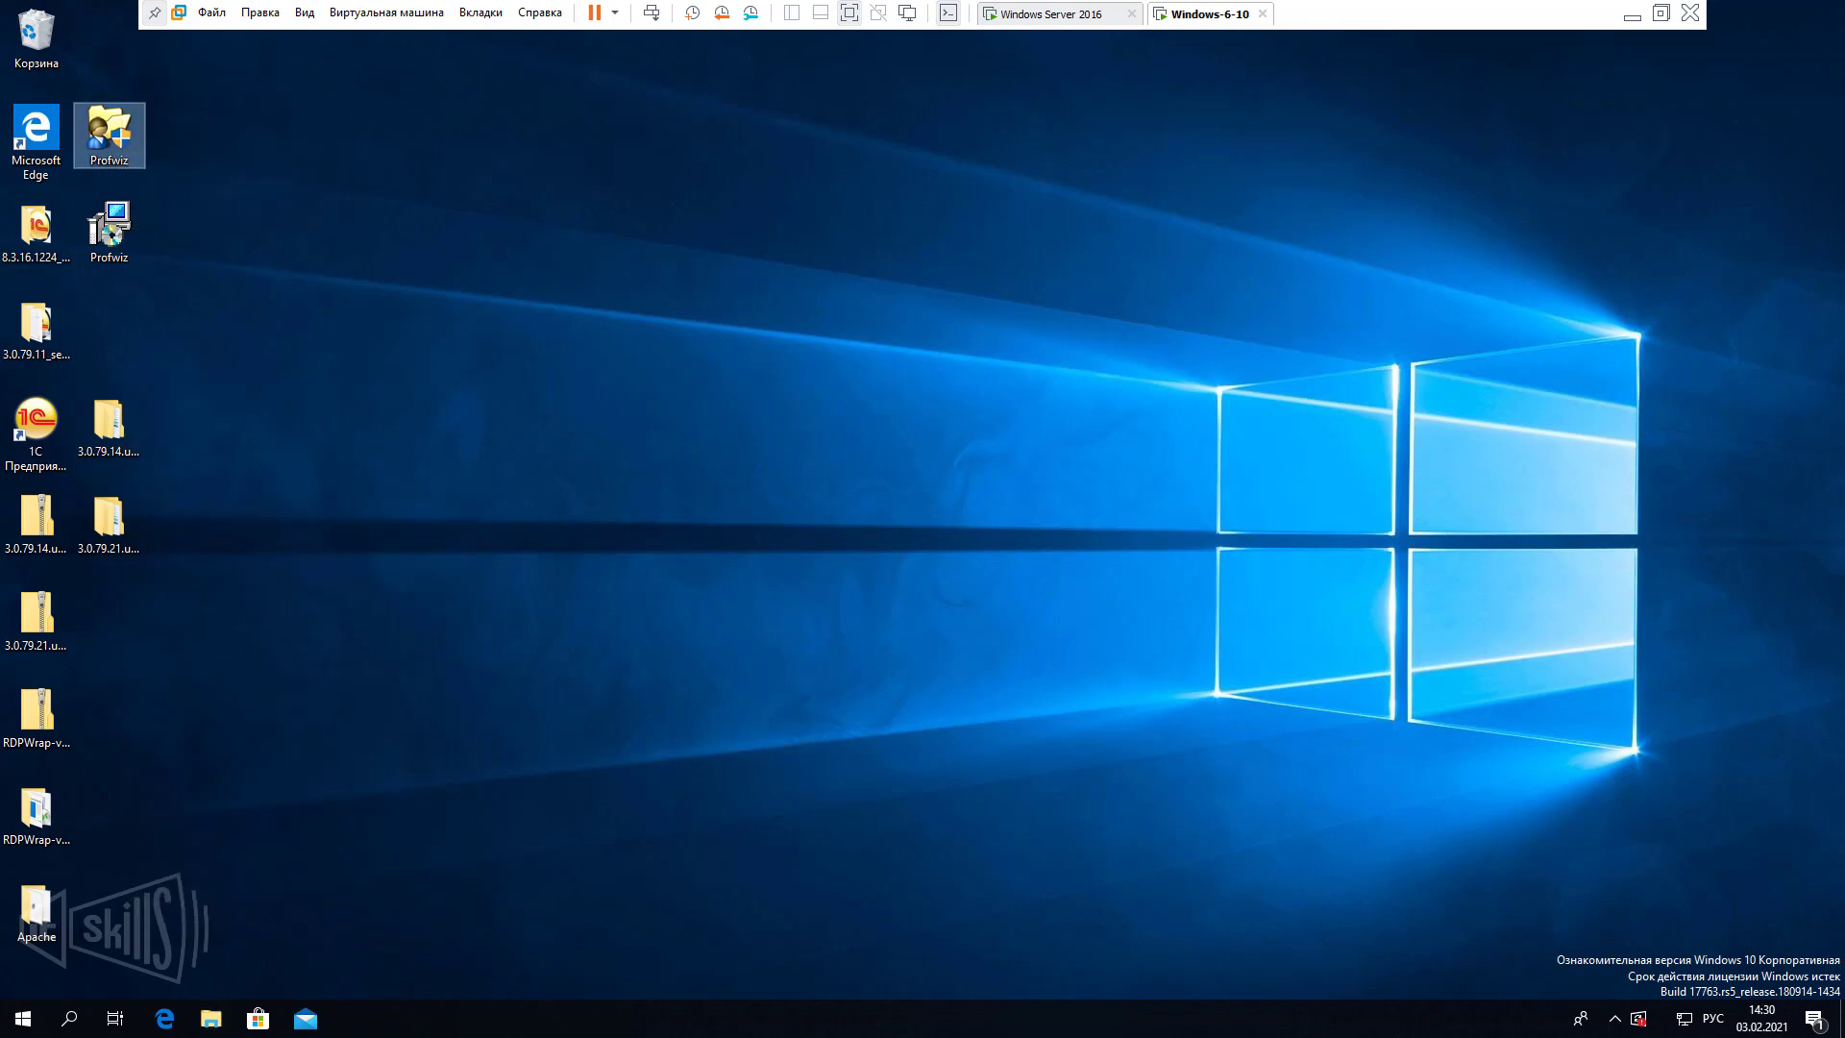
Check This PC's system properties for computer name Windows-6-10 and workgroup NETWORK, then close everything.
click(188, 125)
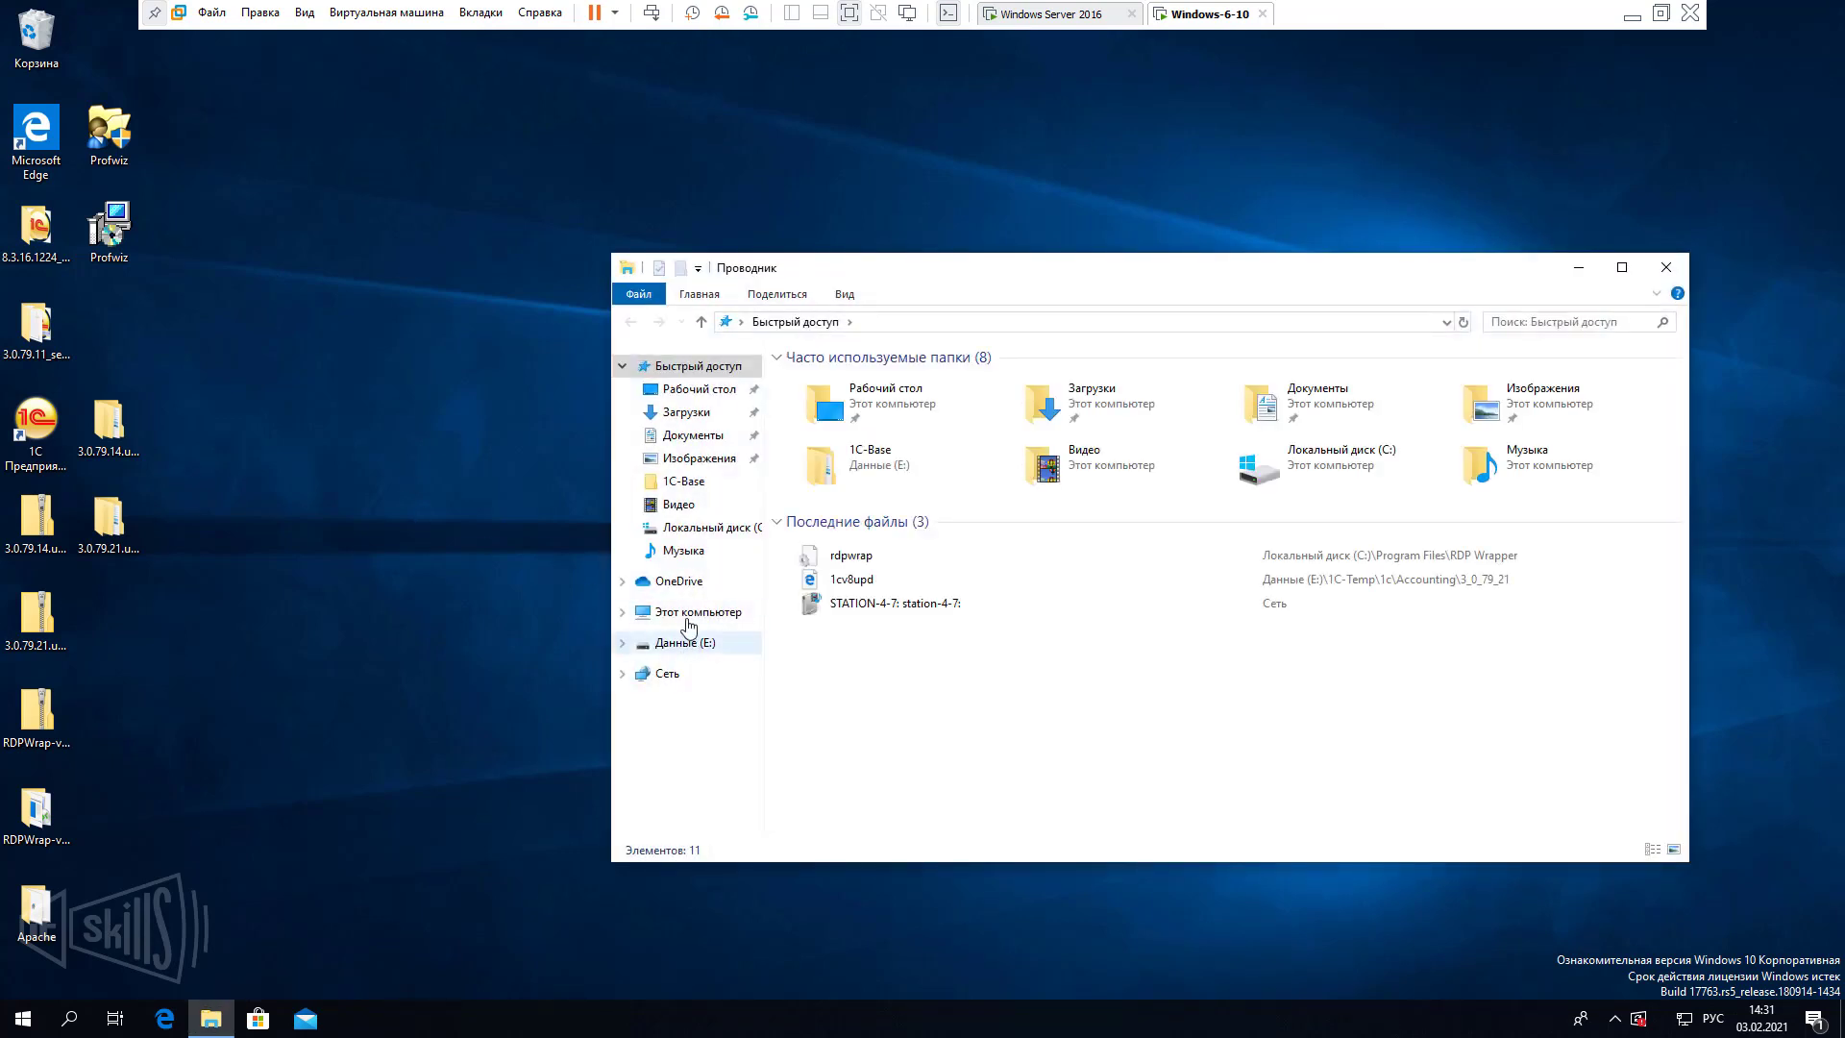
right_click(688, 626)
click(769, 870)
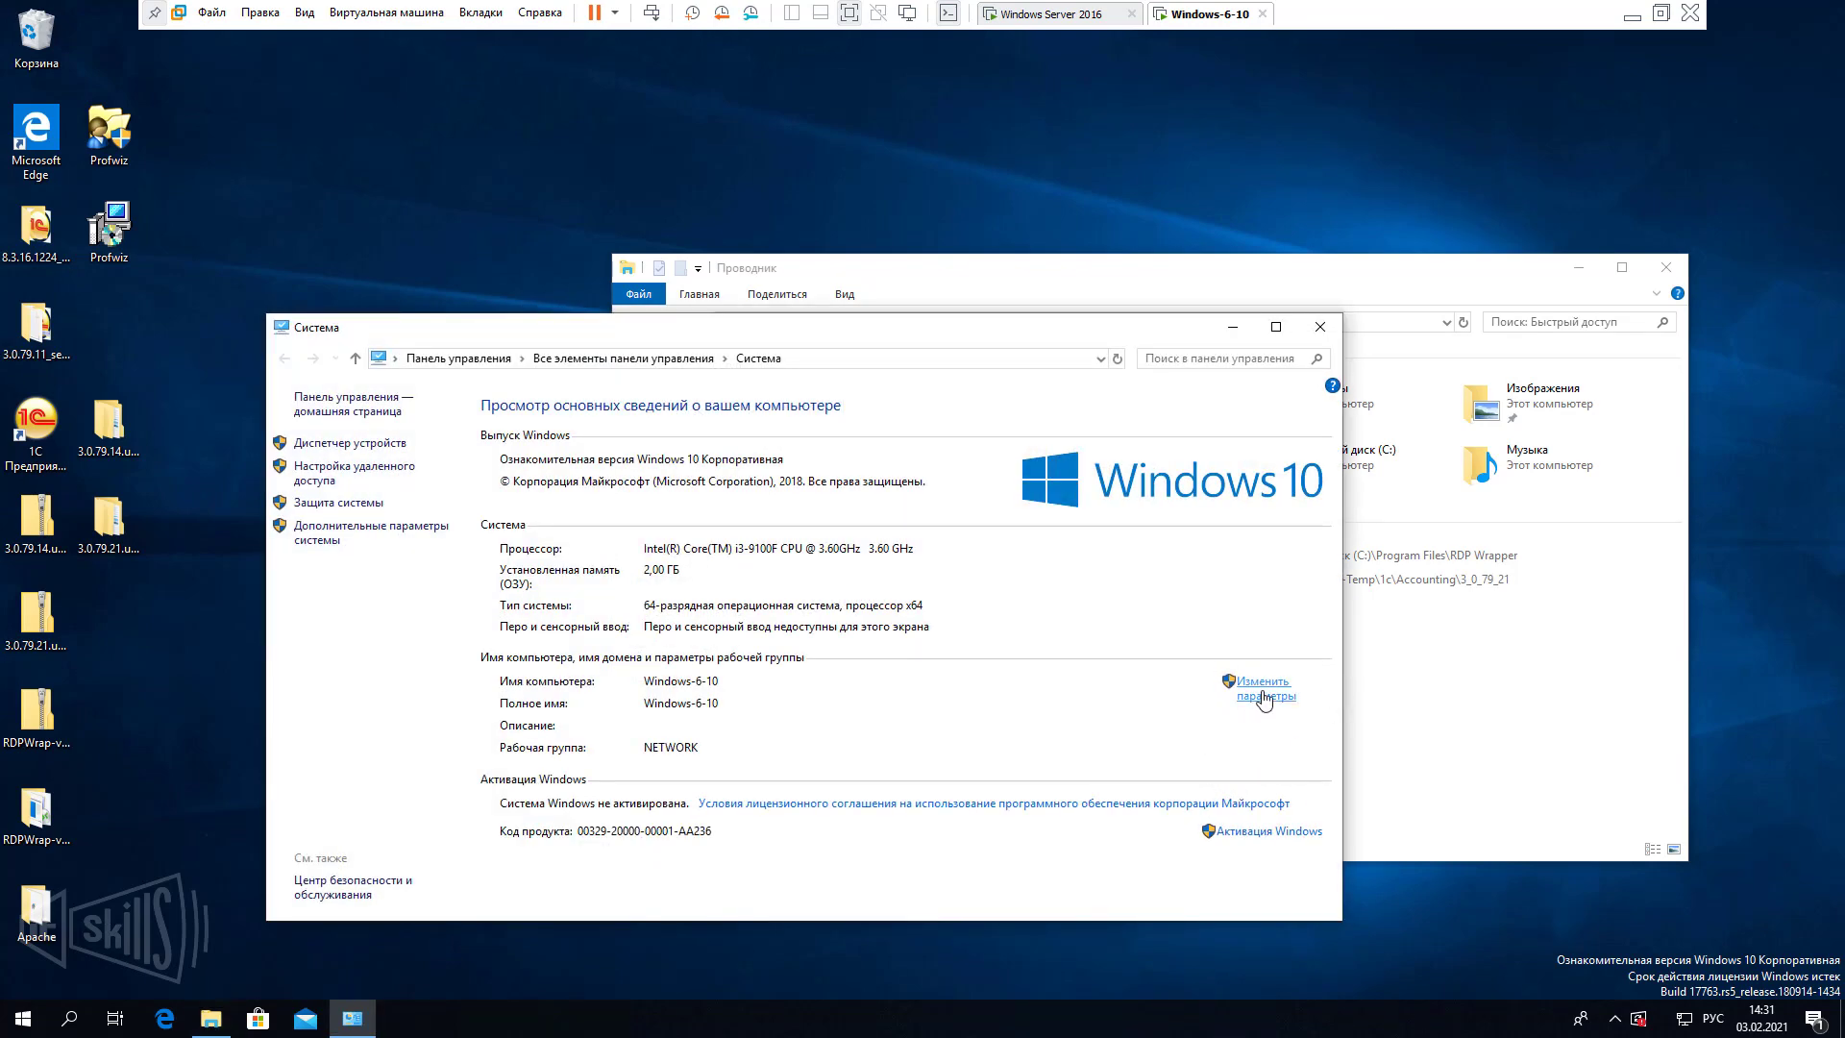
click(1264, 699)
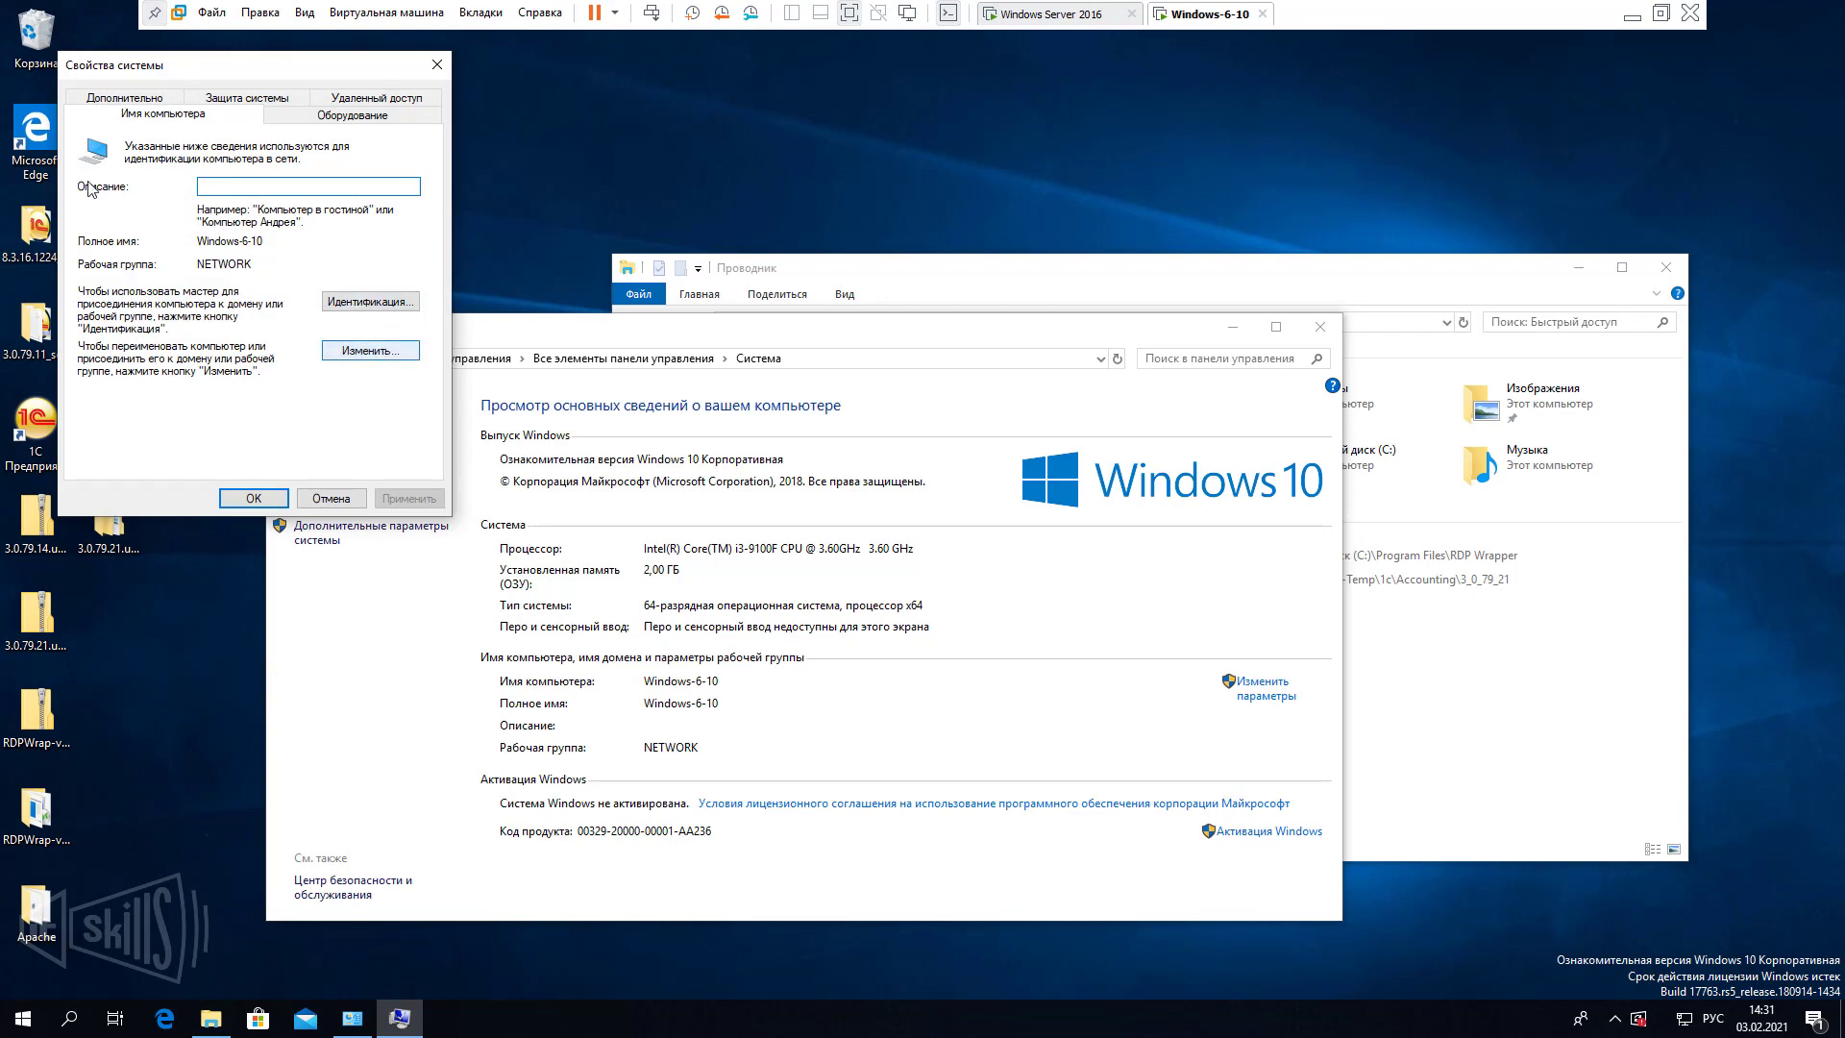
click(331, 498)
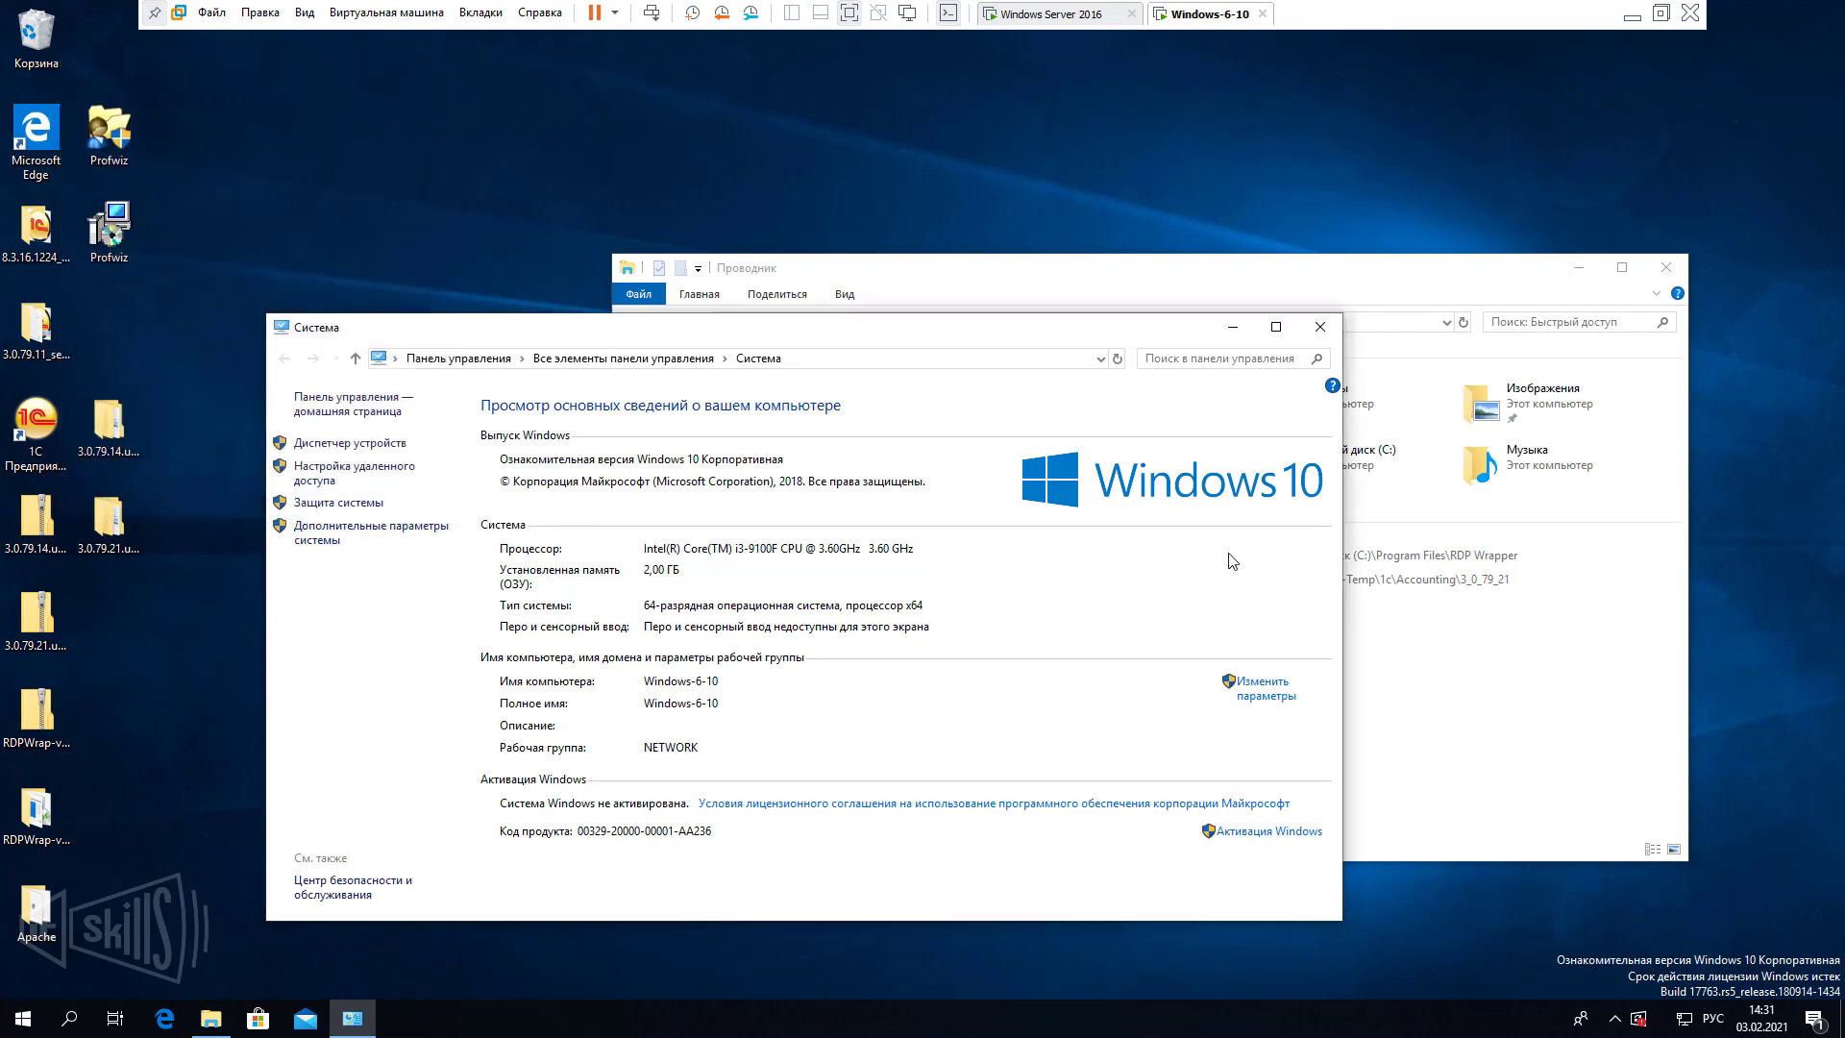
click(1320, 328)
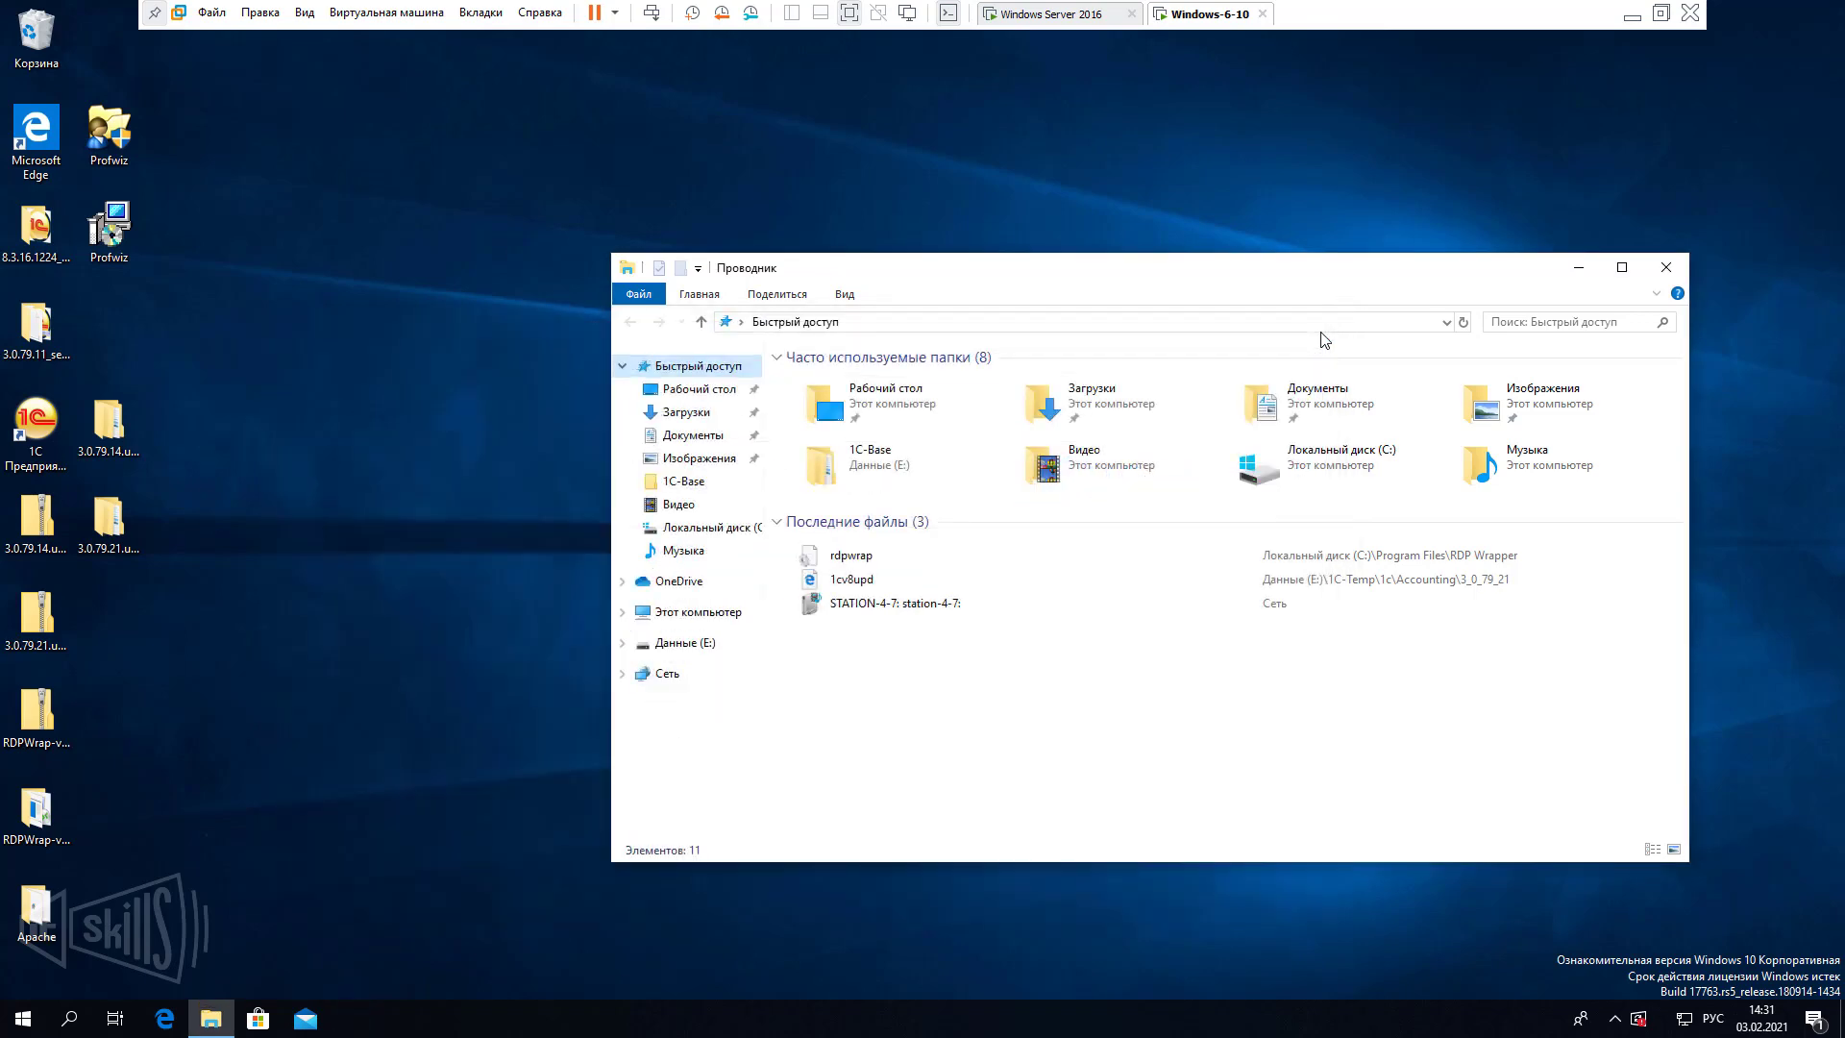
click(1666, 267)
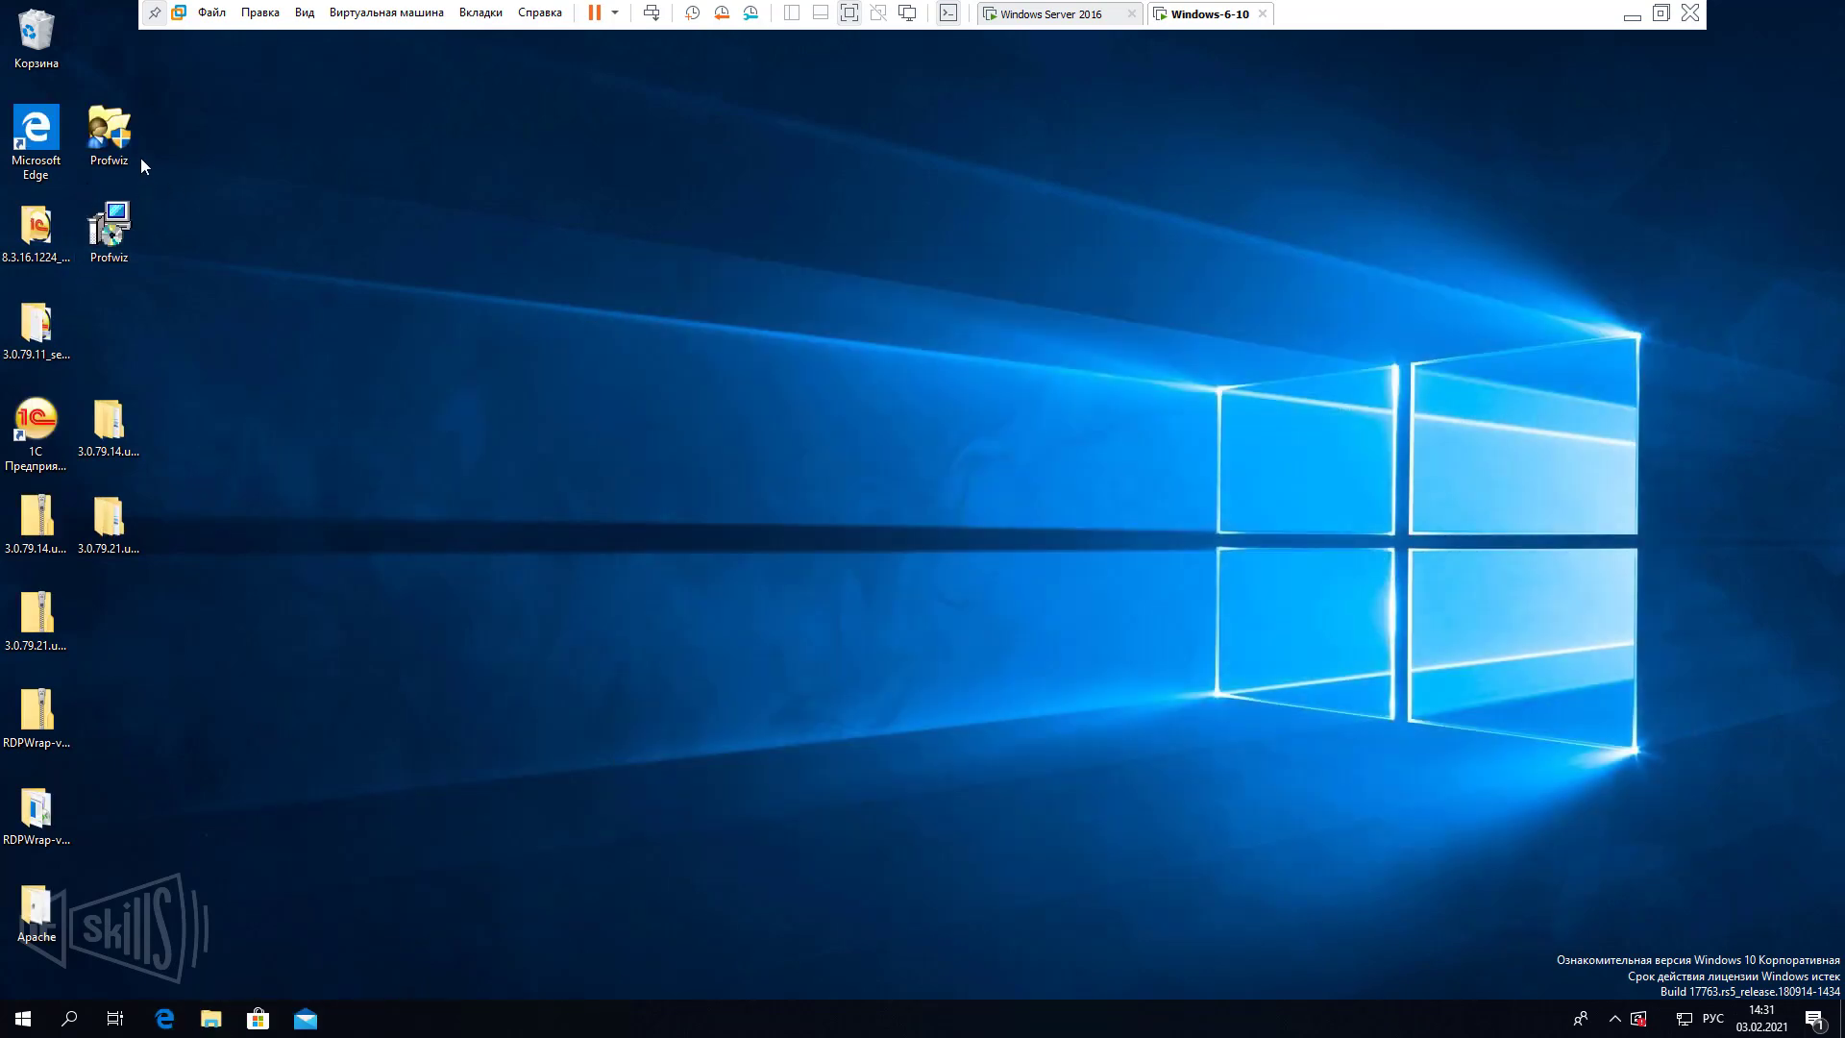
Launch User Profile Wizard as administrator and pass the welcome page.
double_click(130, 148)
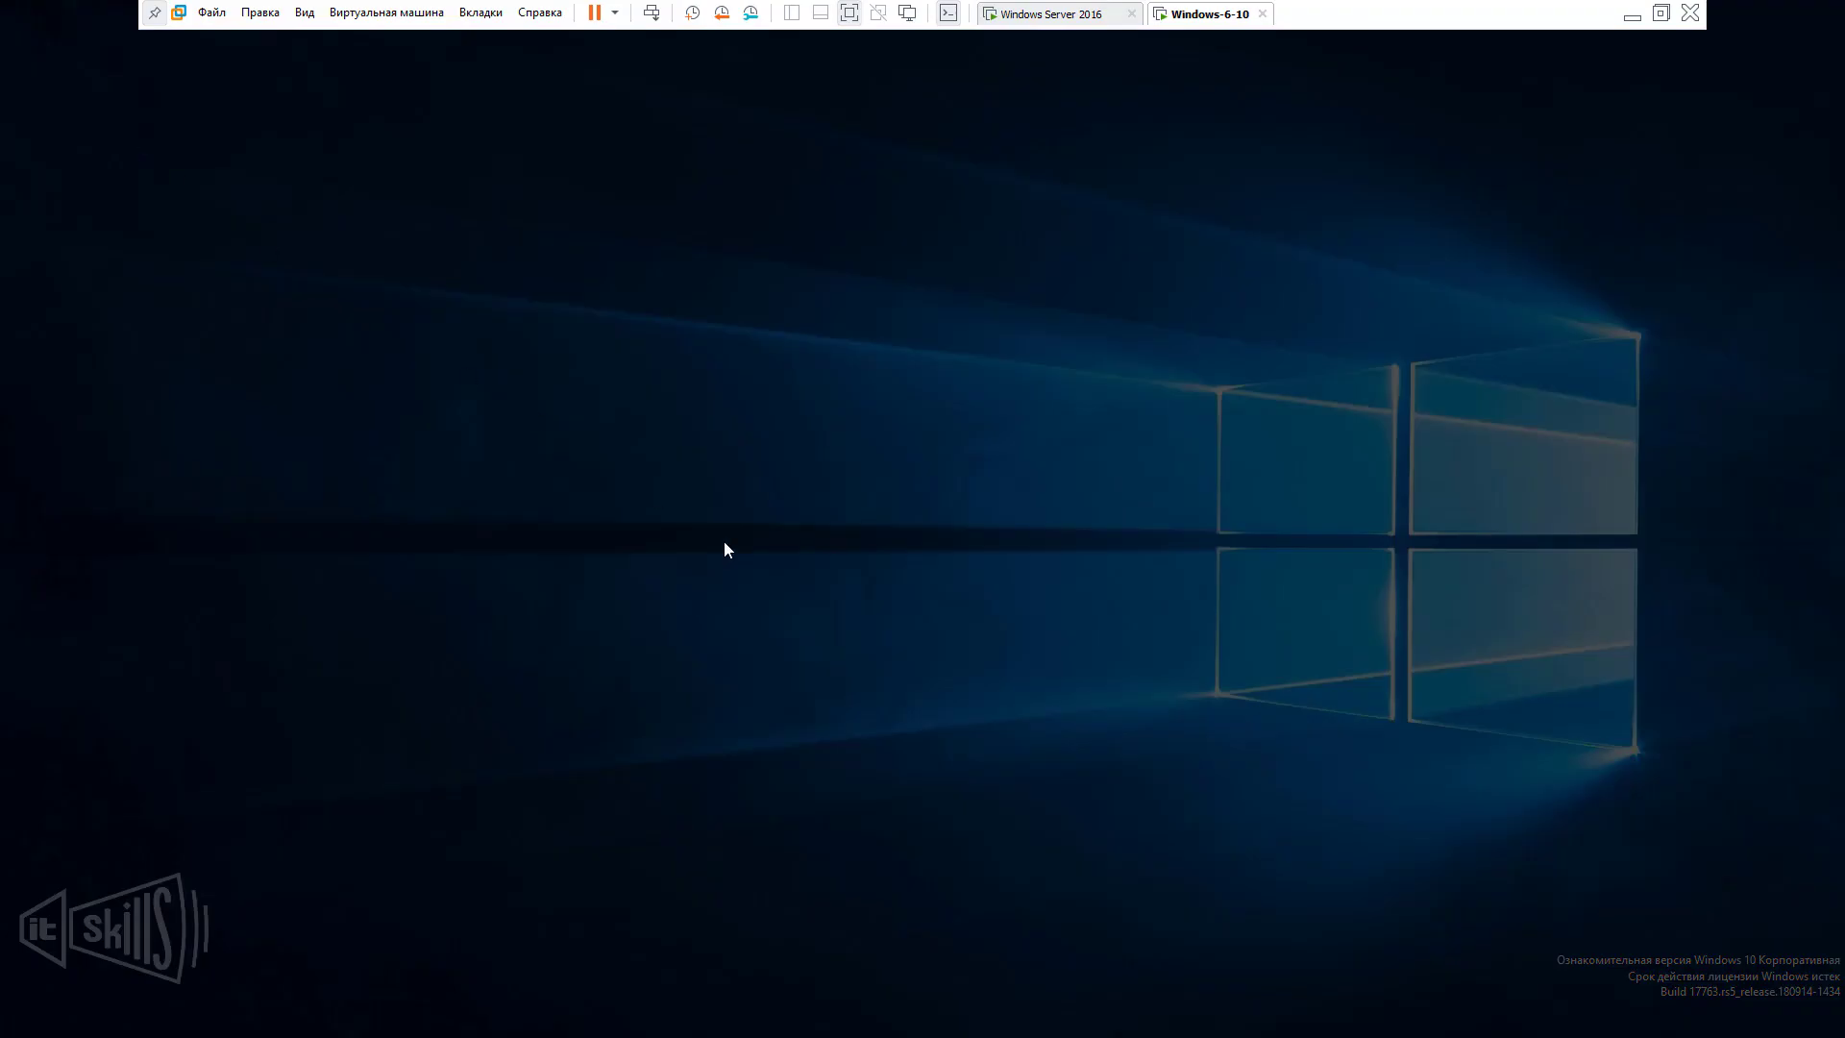
click(915, 647)
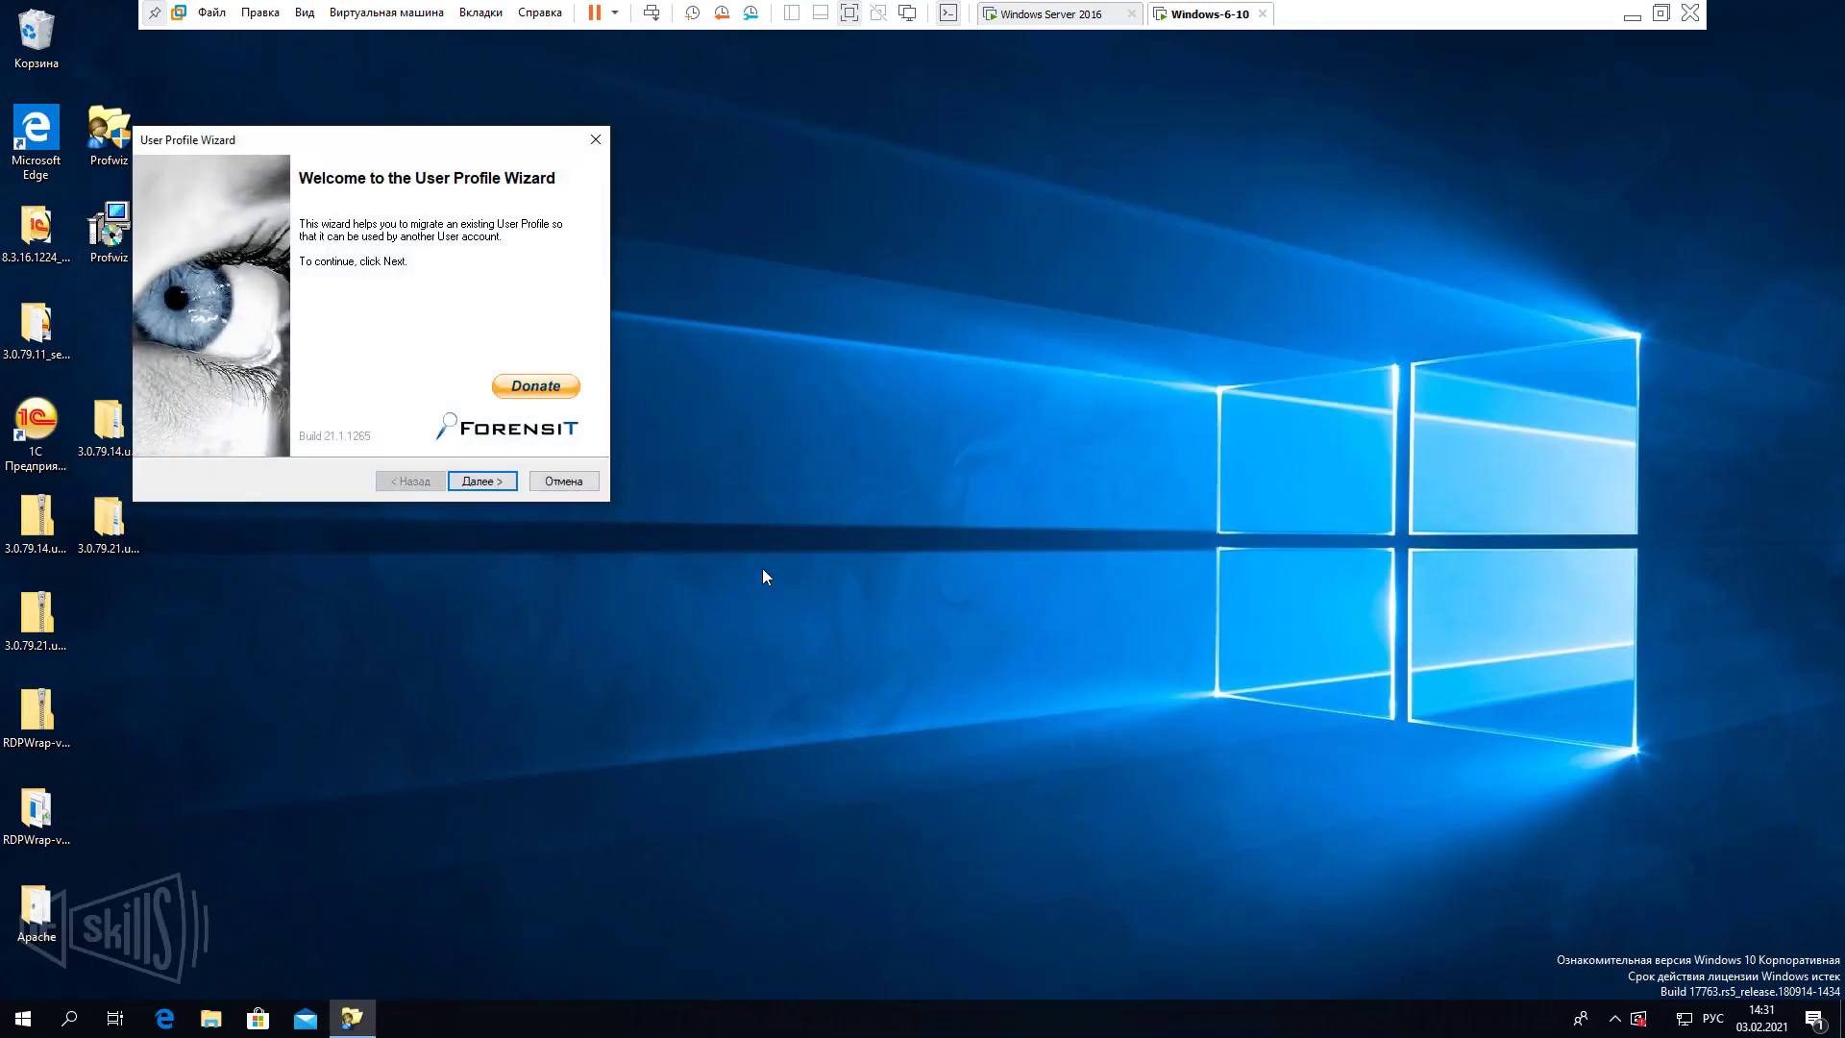
click(485, 481)
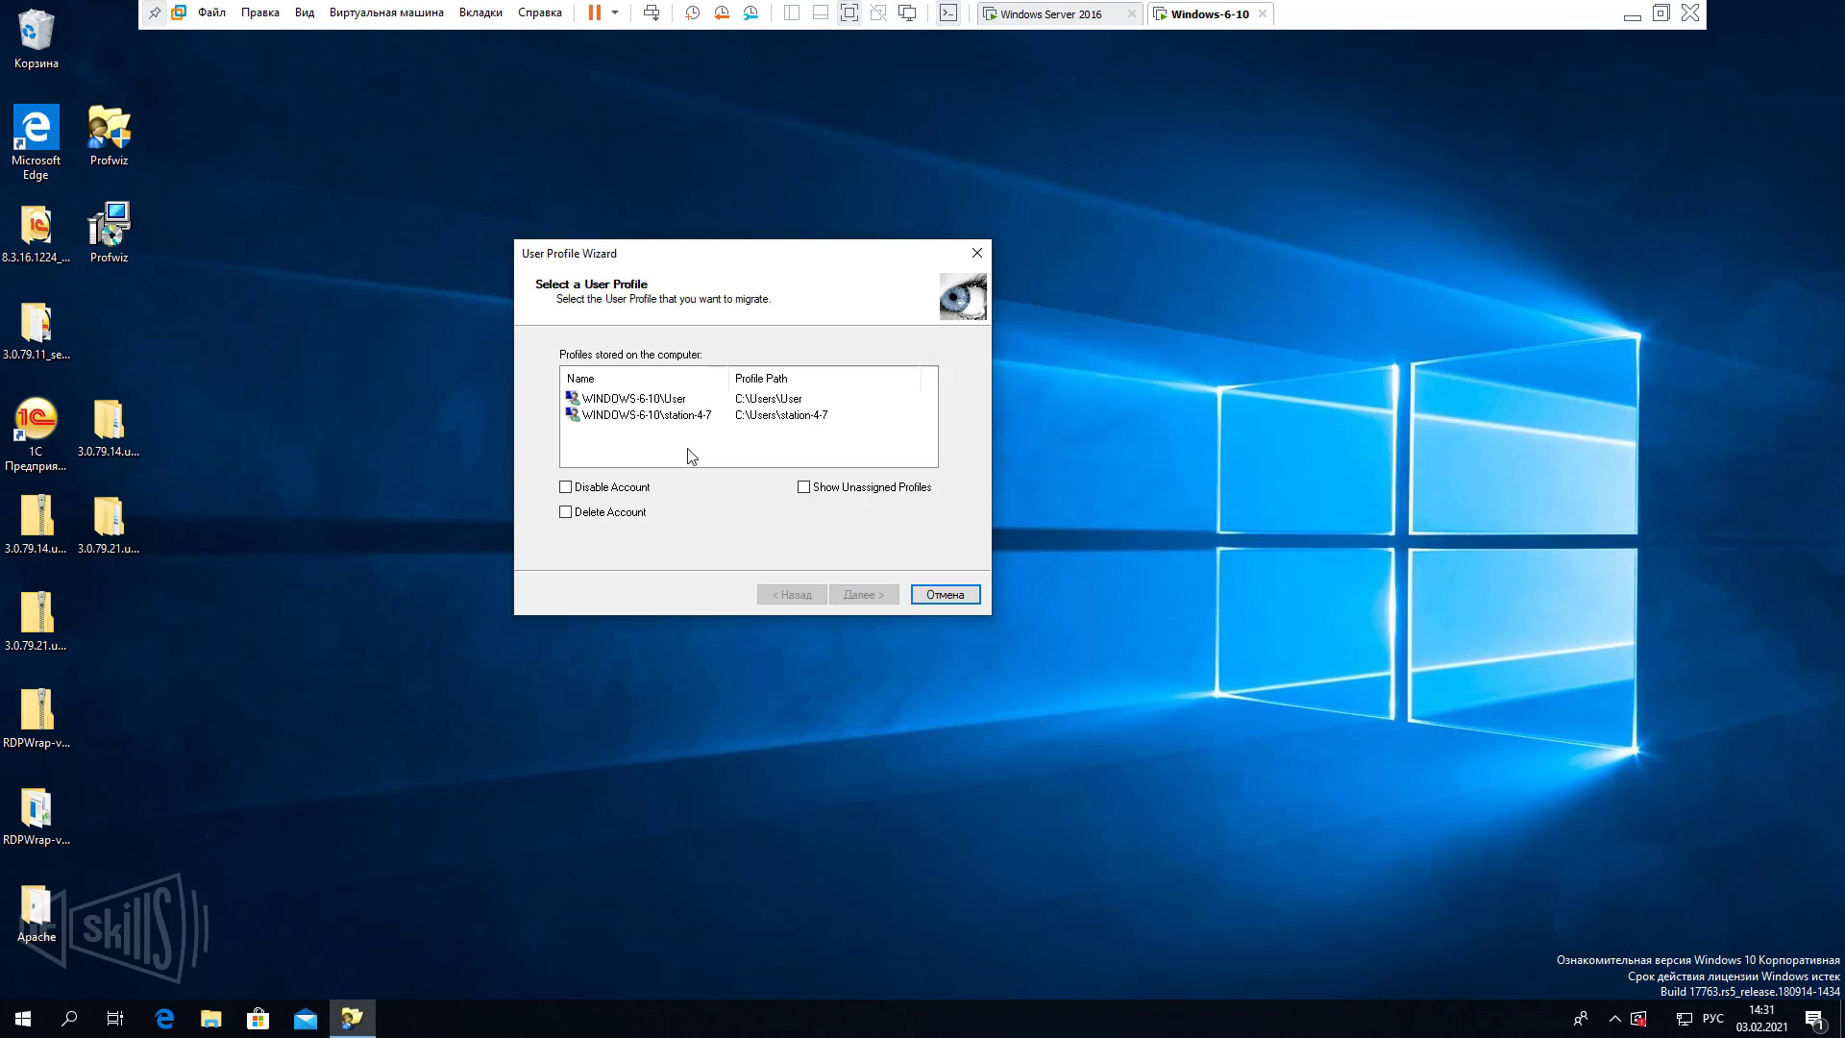
Select the WINDOWS-6-10\User profile with Disable Account ticked and continue.
click(695, 397)
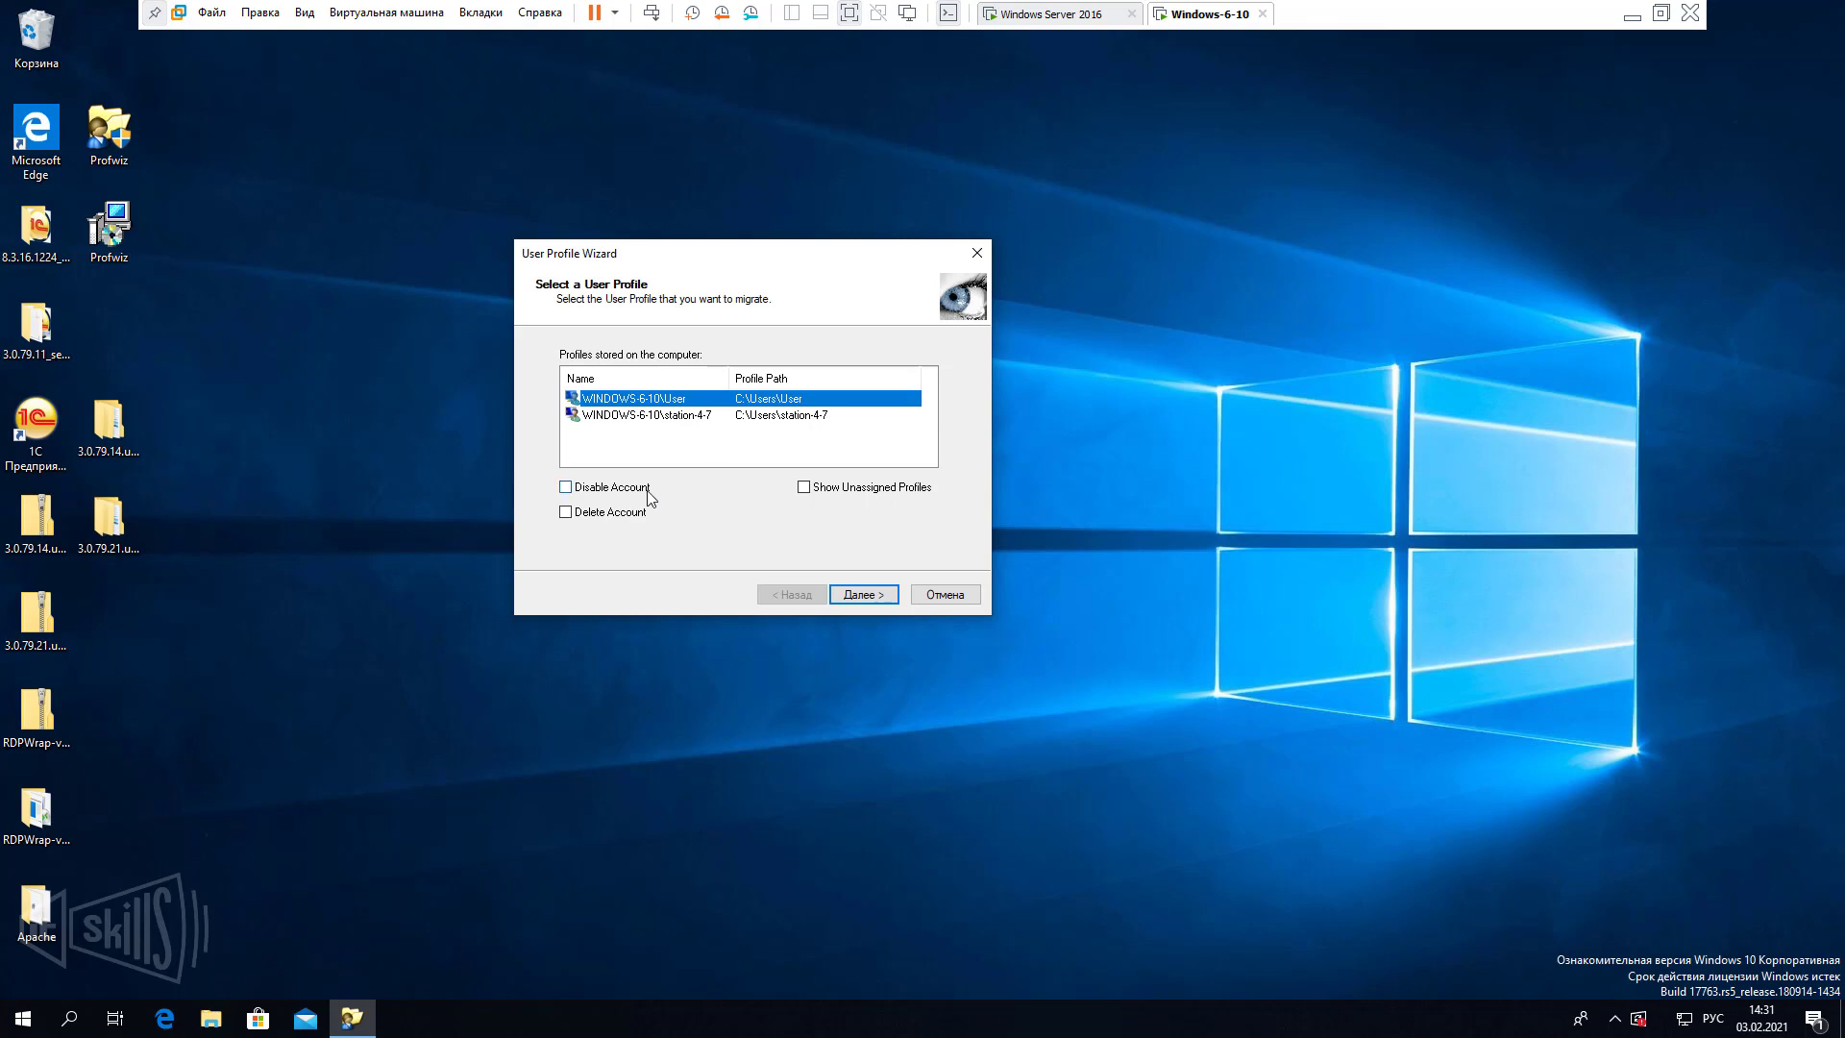
click(665, 442)
click(695, 397)
click(631, 491)
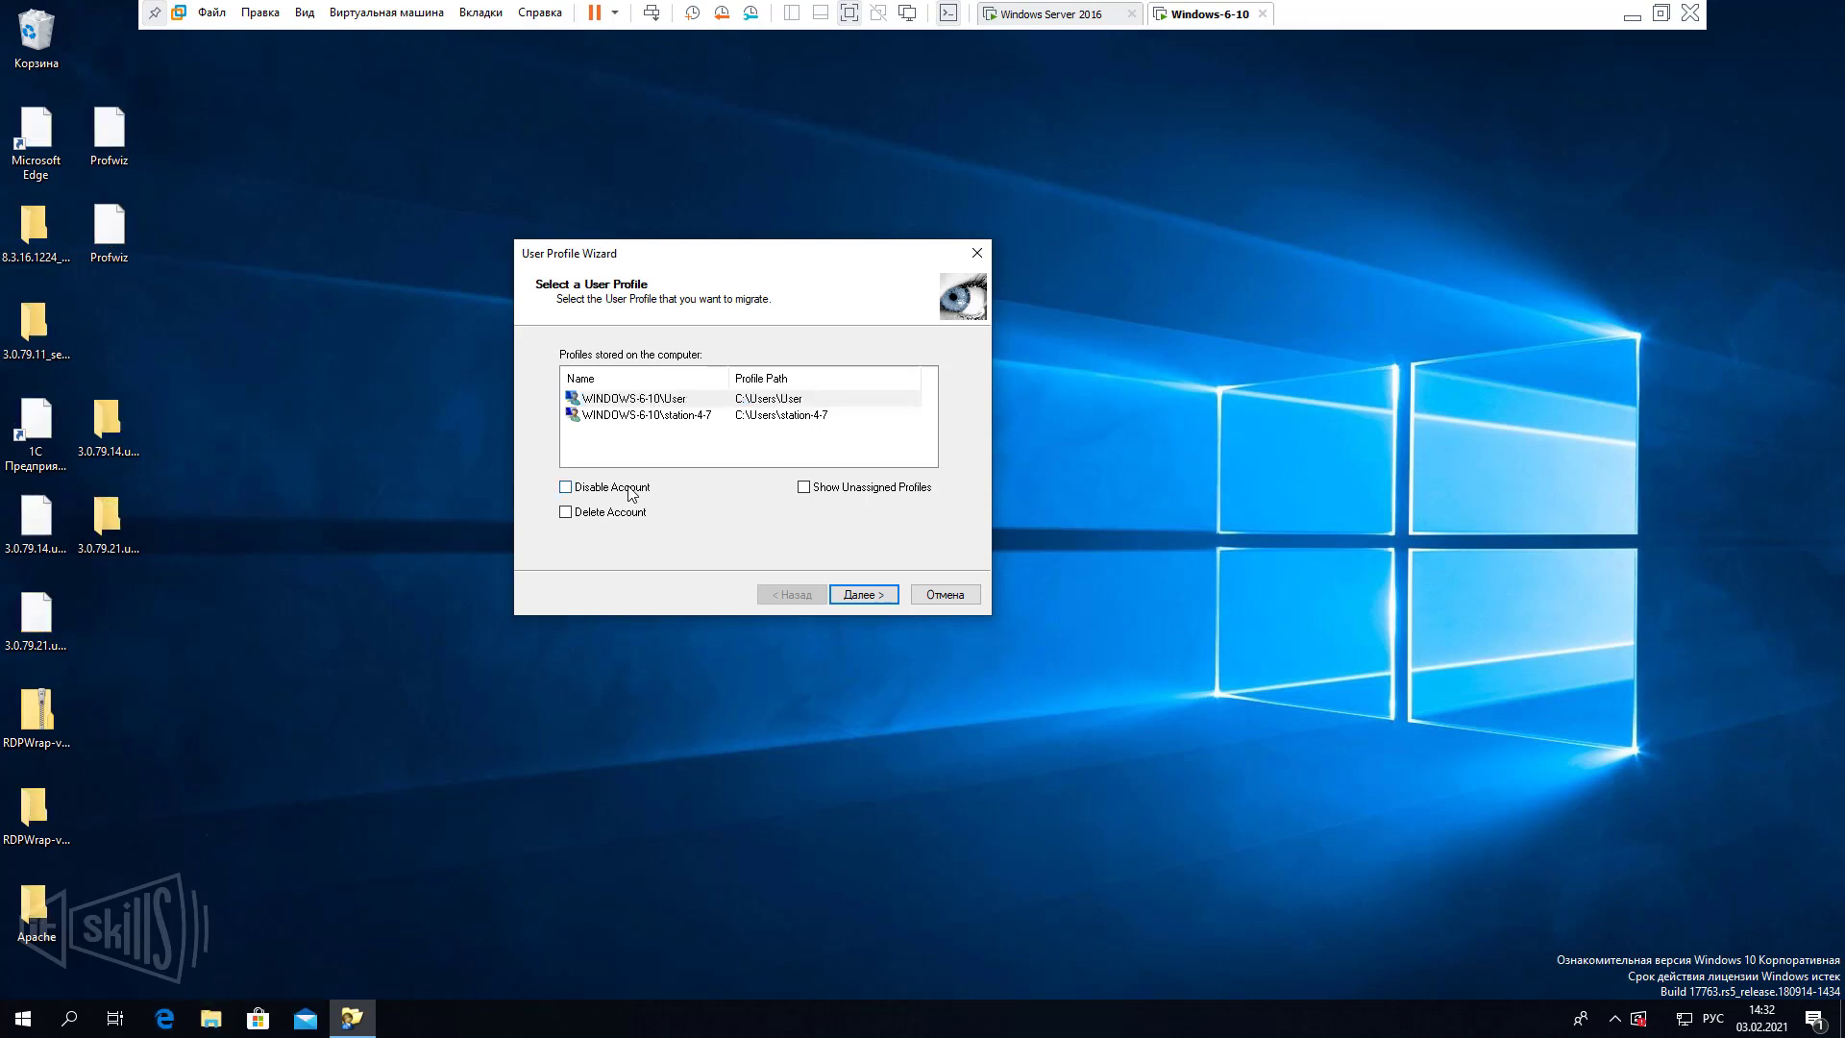
click(684, 400)
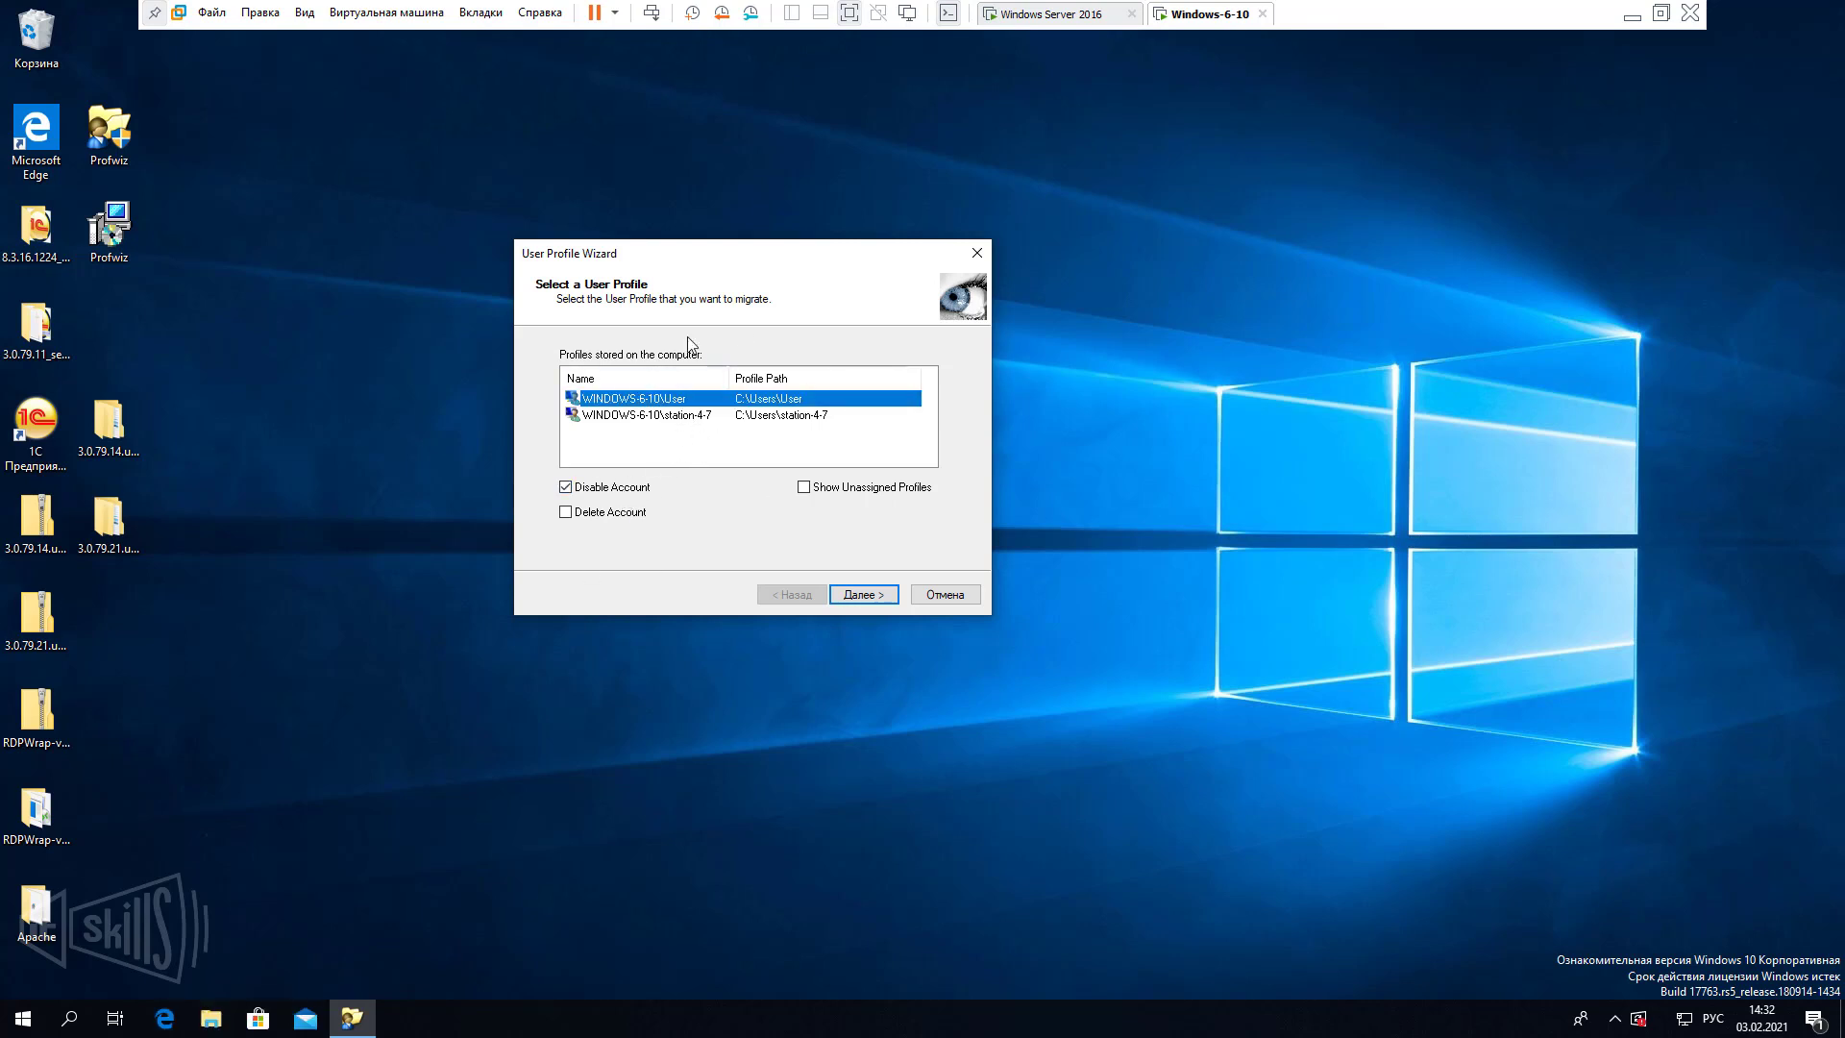
click(868, 601)
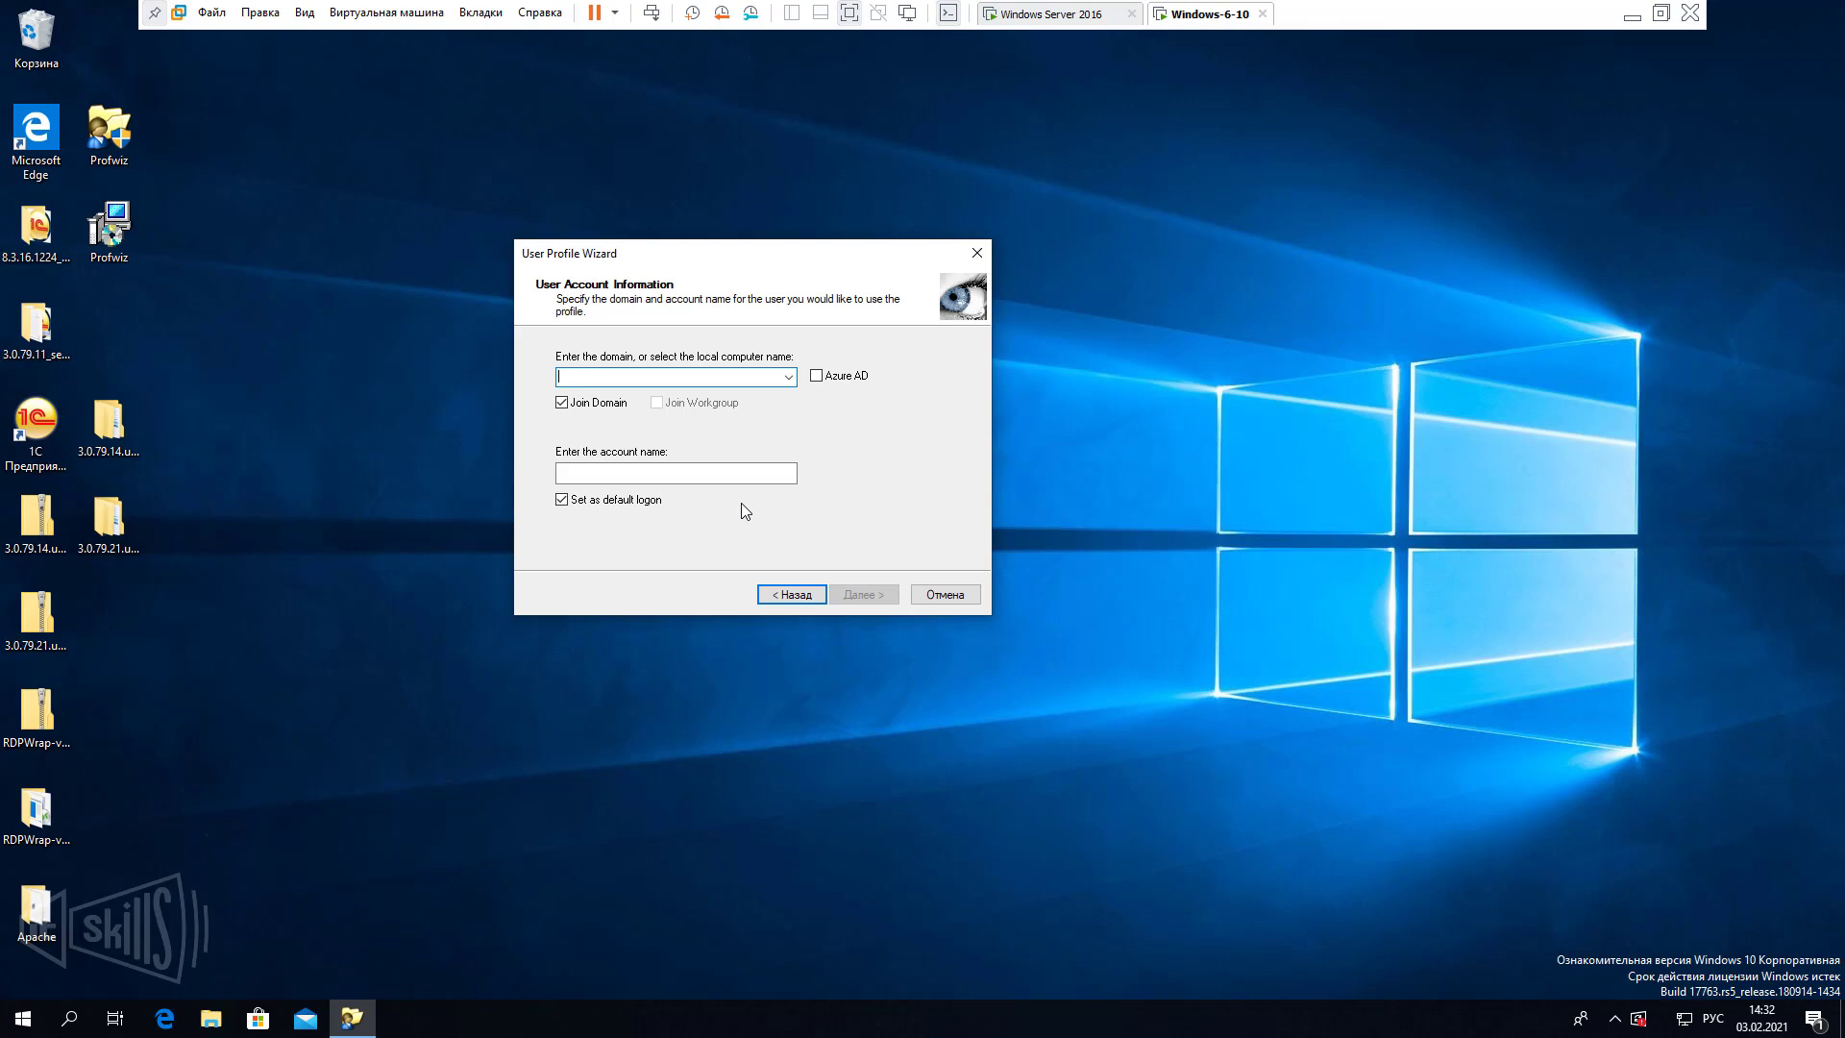
Sign in to the Windows Server 2016 VM with the administrator password and maximize Server Manager.
click(1057, 13)
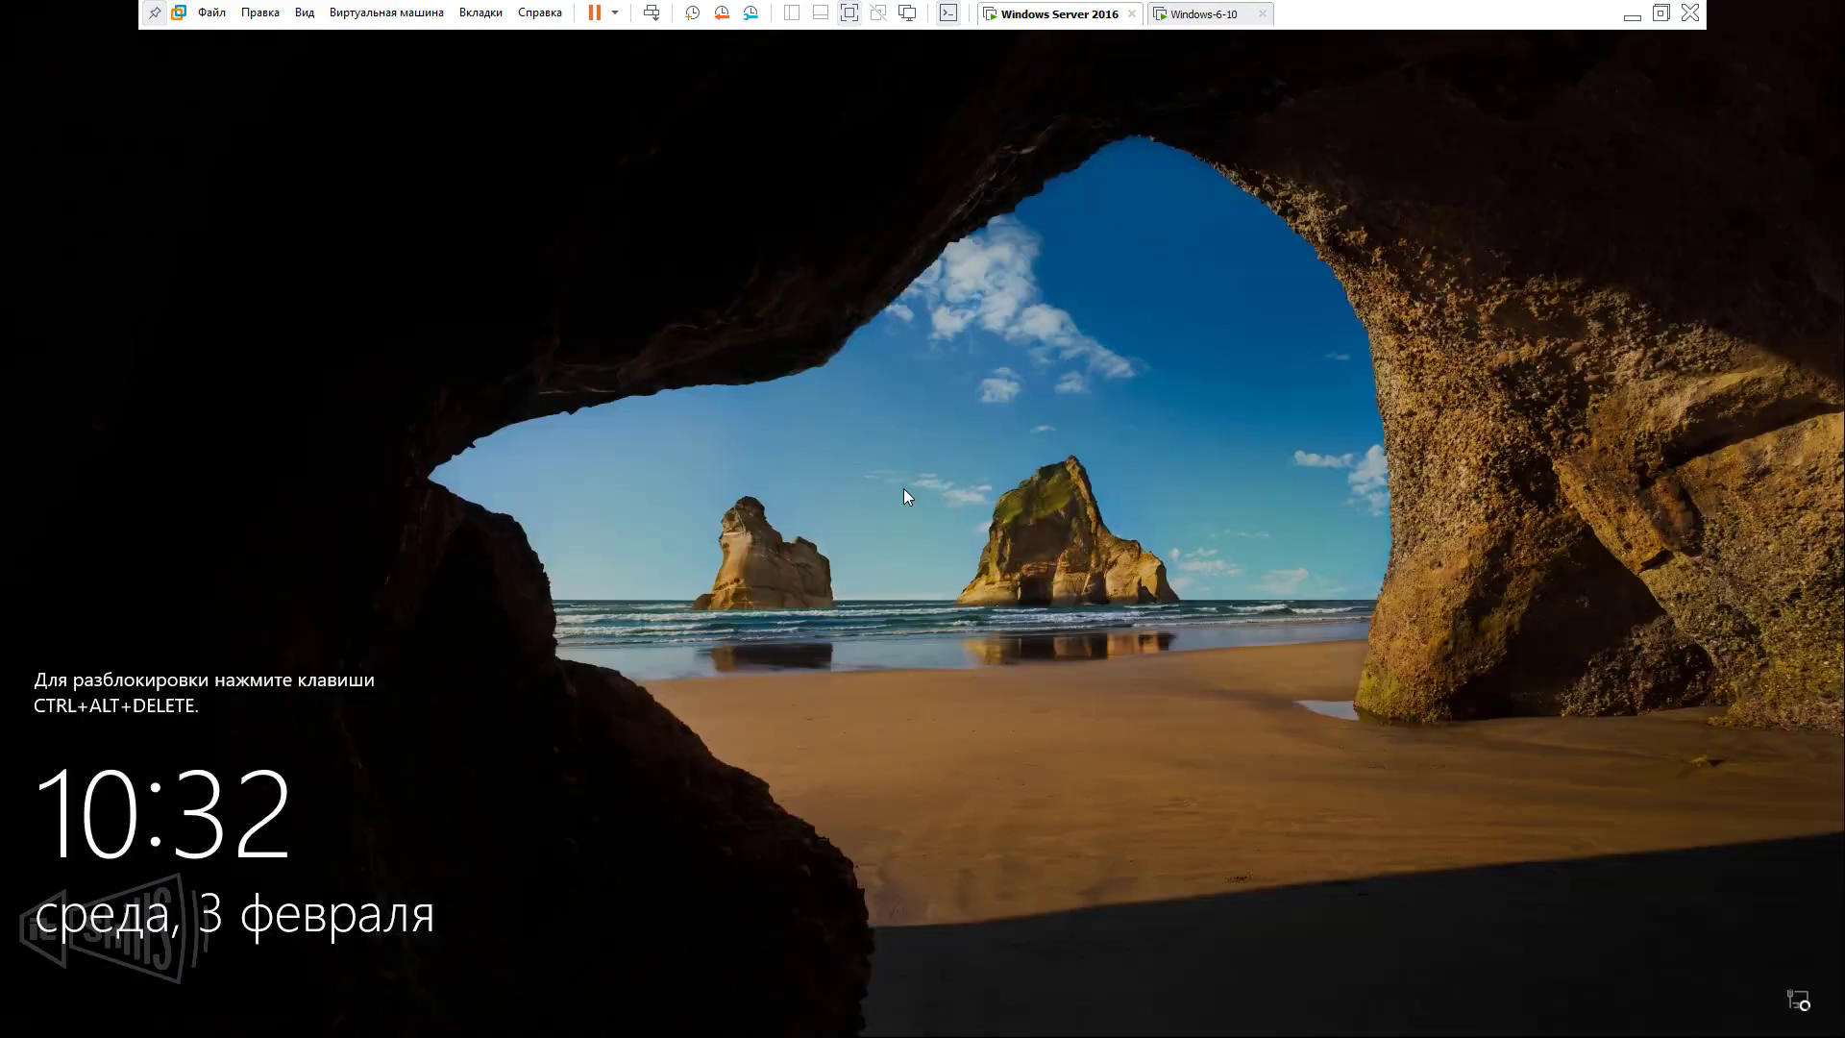
click(652, 13)
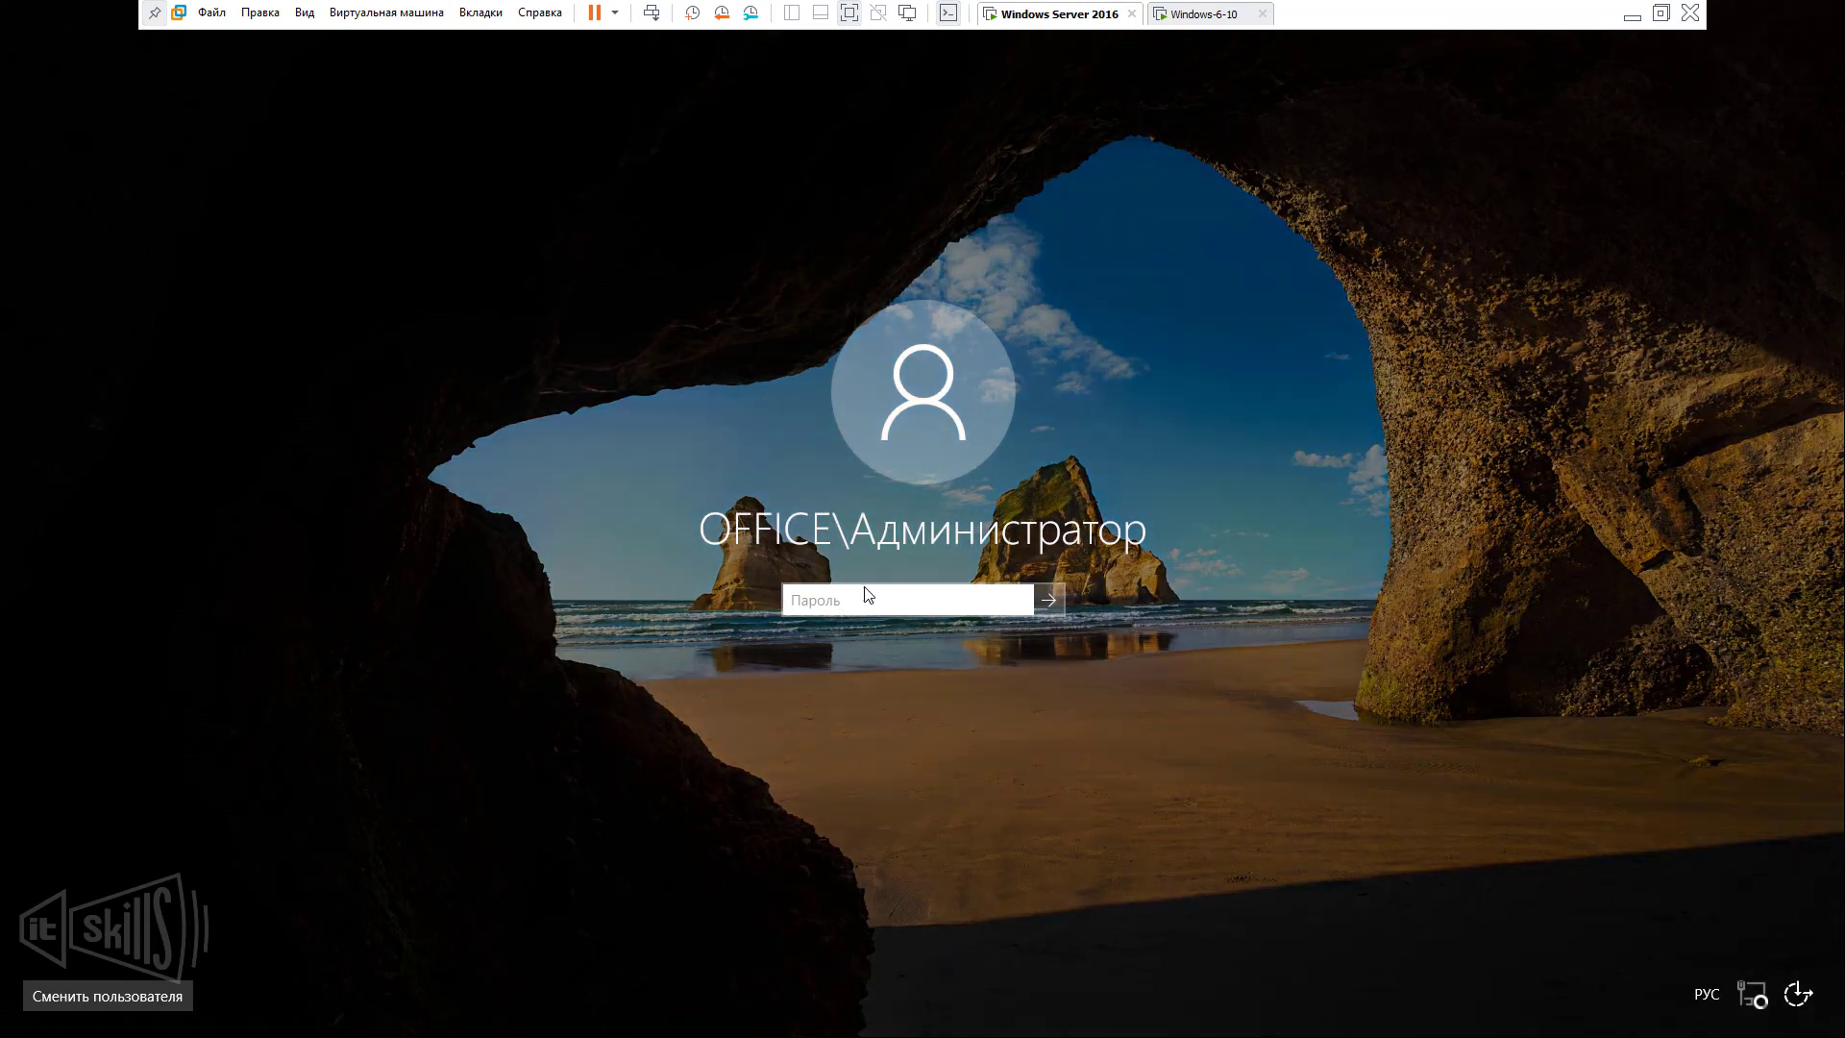
key(alt+shift)
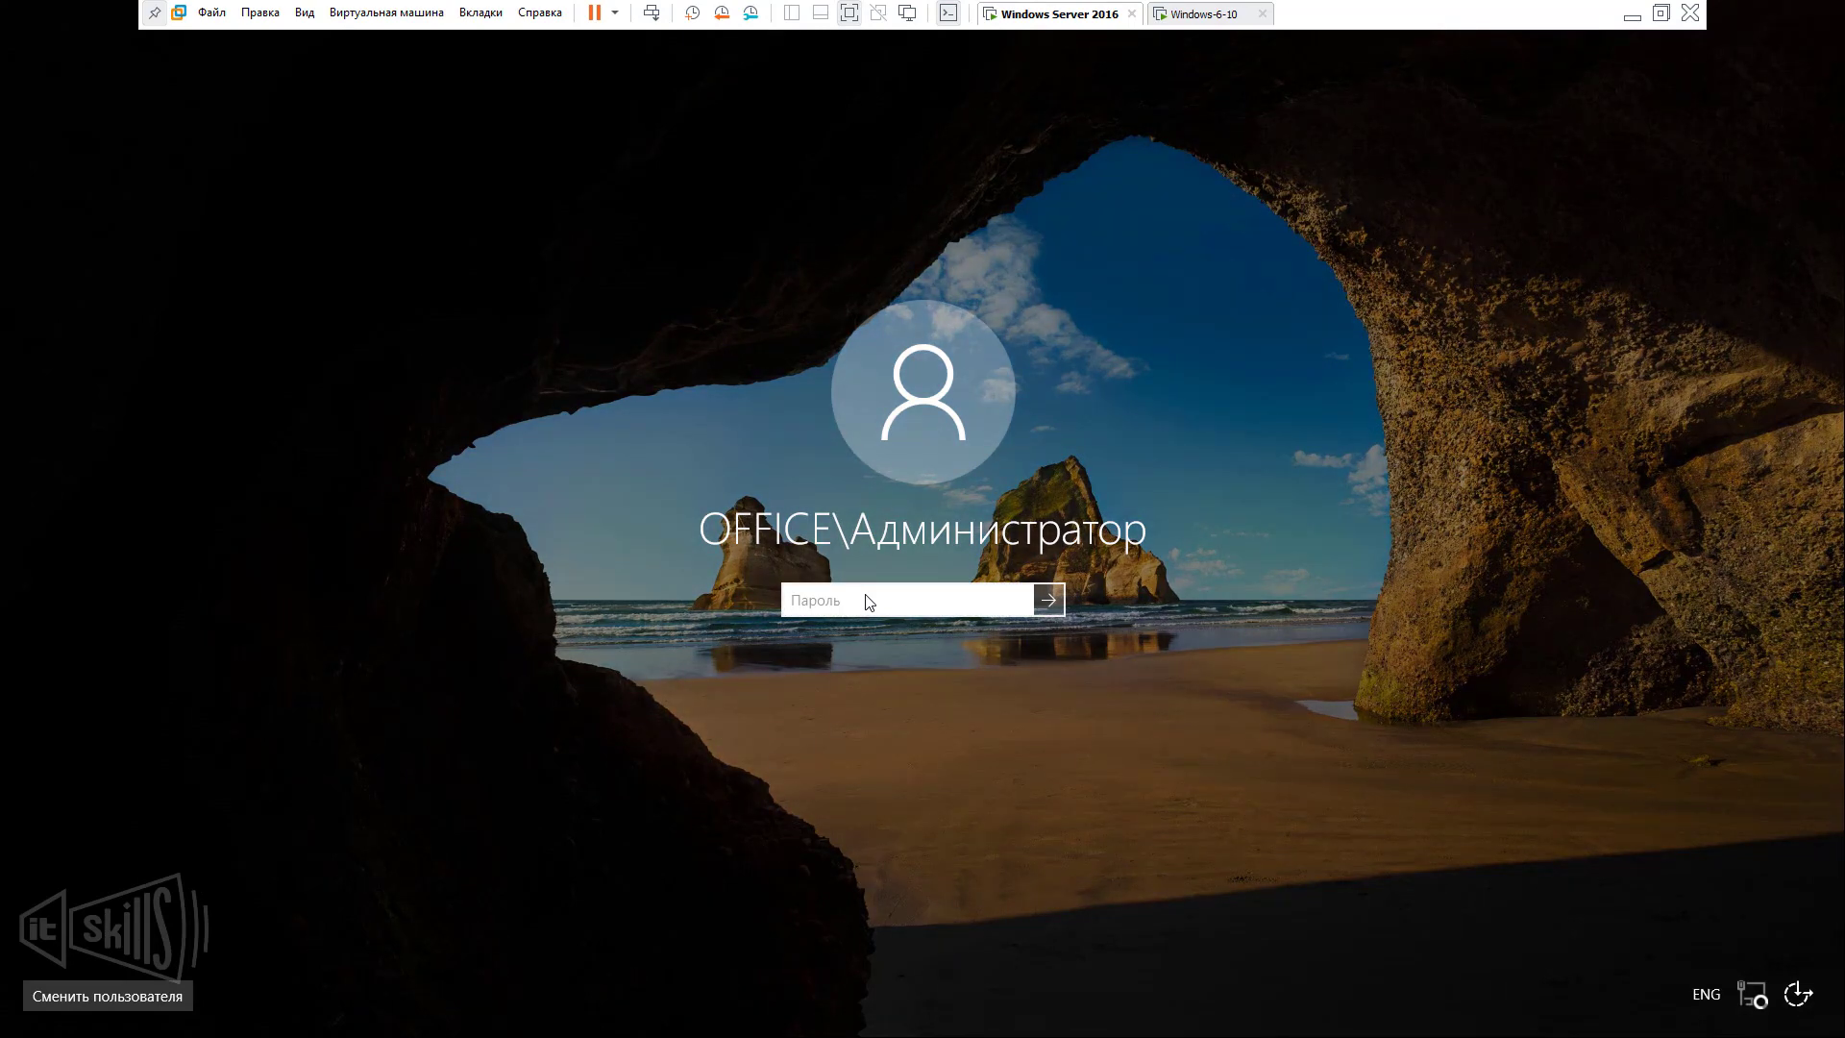
text(Pa$$w0rd)
key(Return)
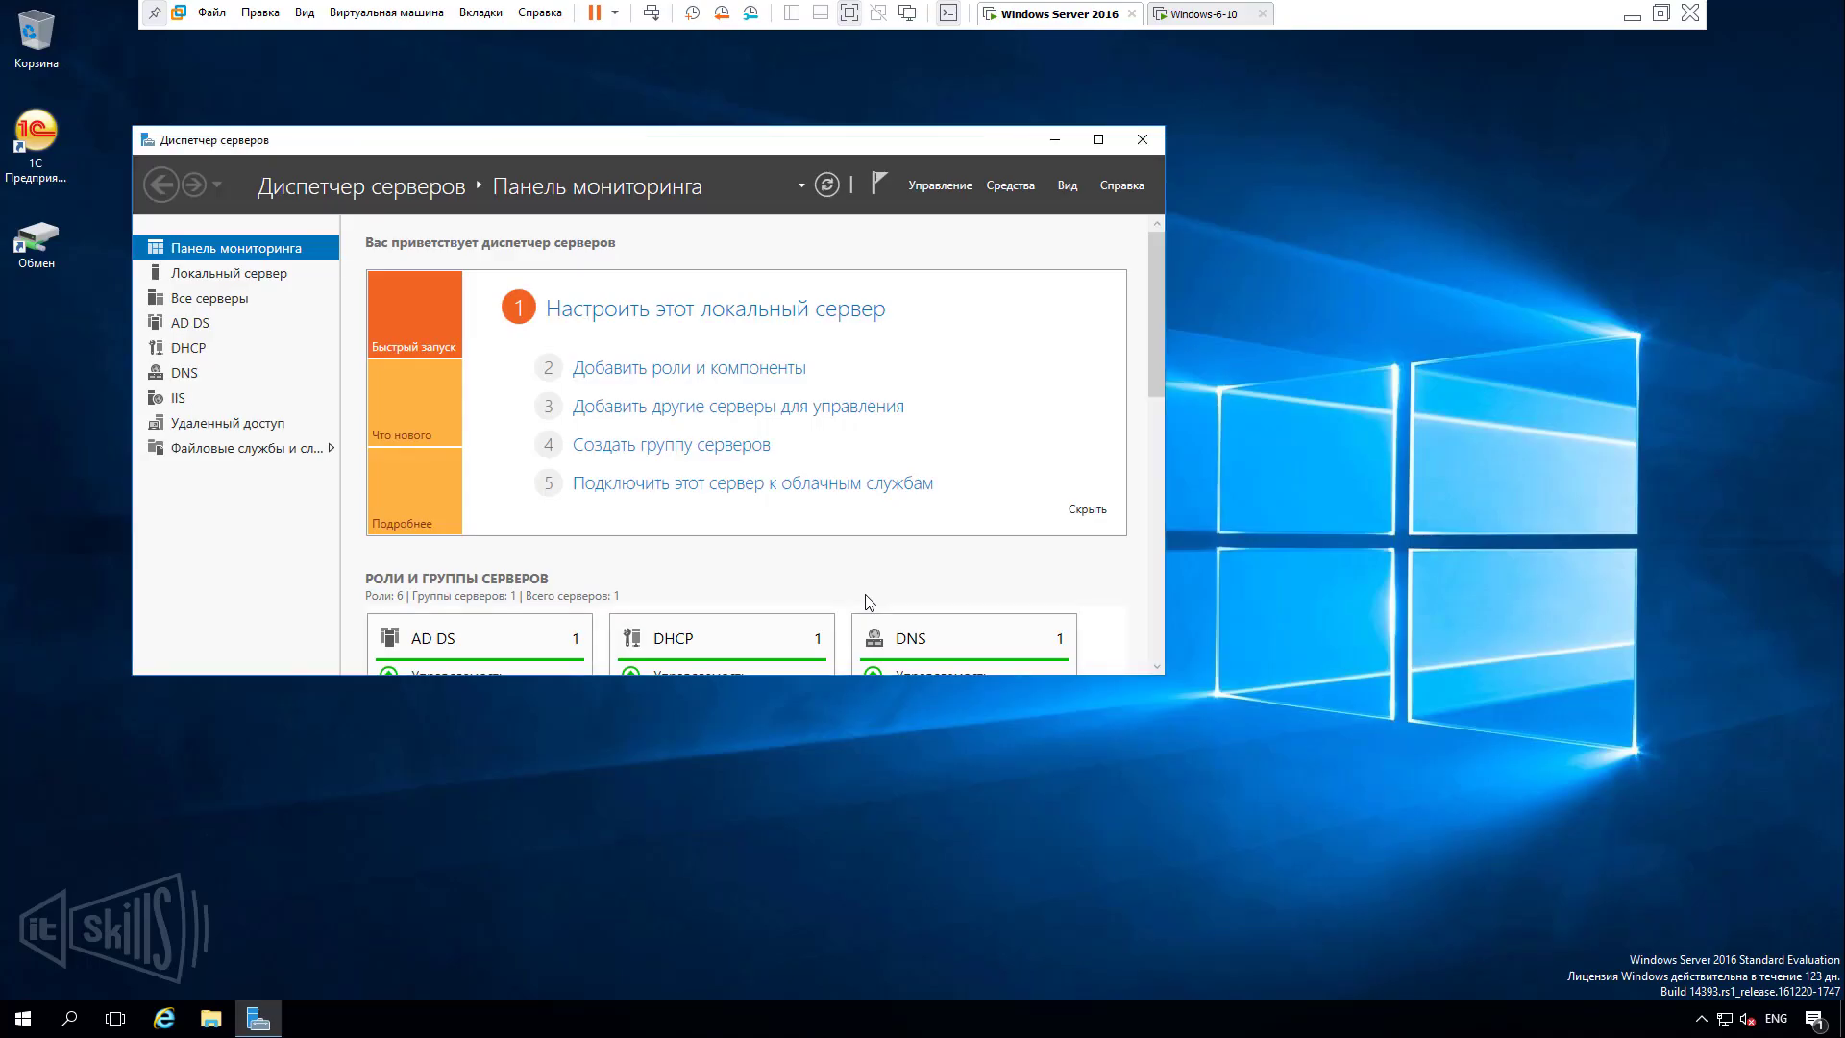
click(1099, 140)
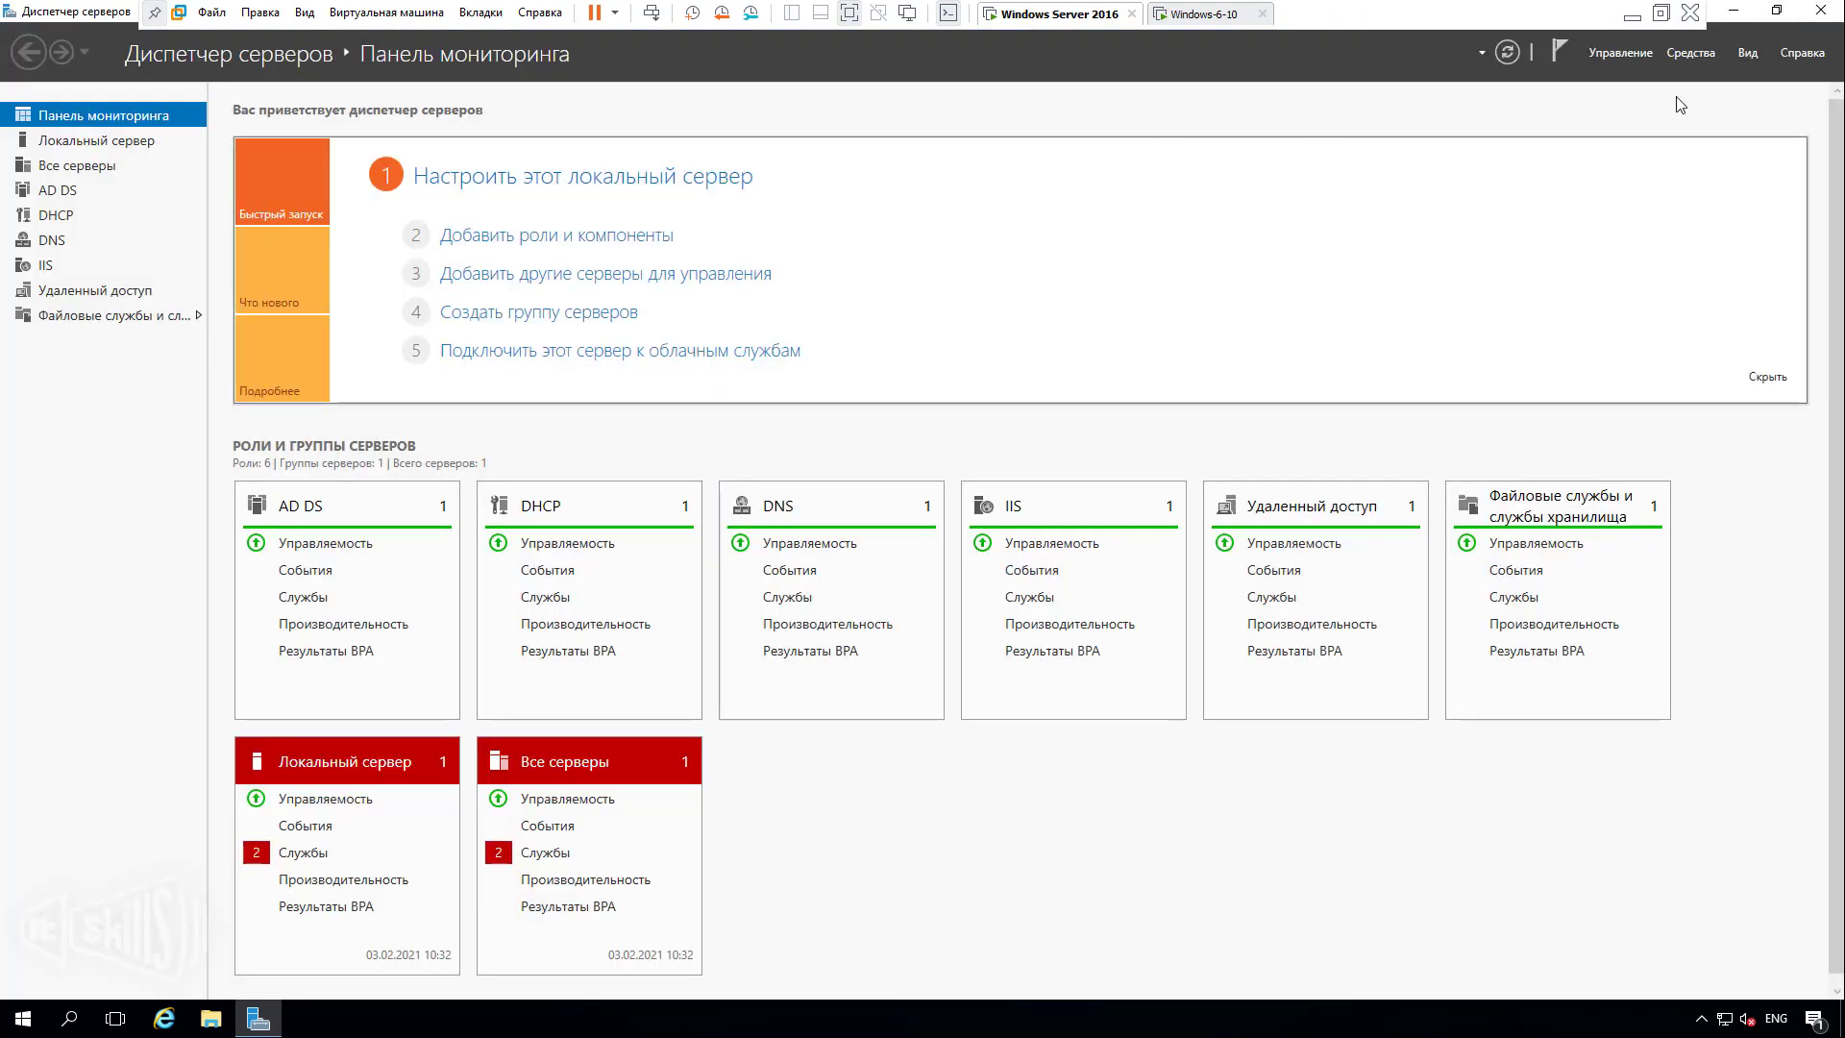
Open Active Directory Users and Computers and browse to the office.loc Users container.
click(1683, 55)
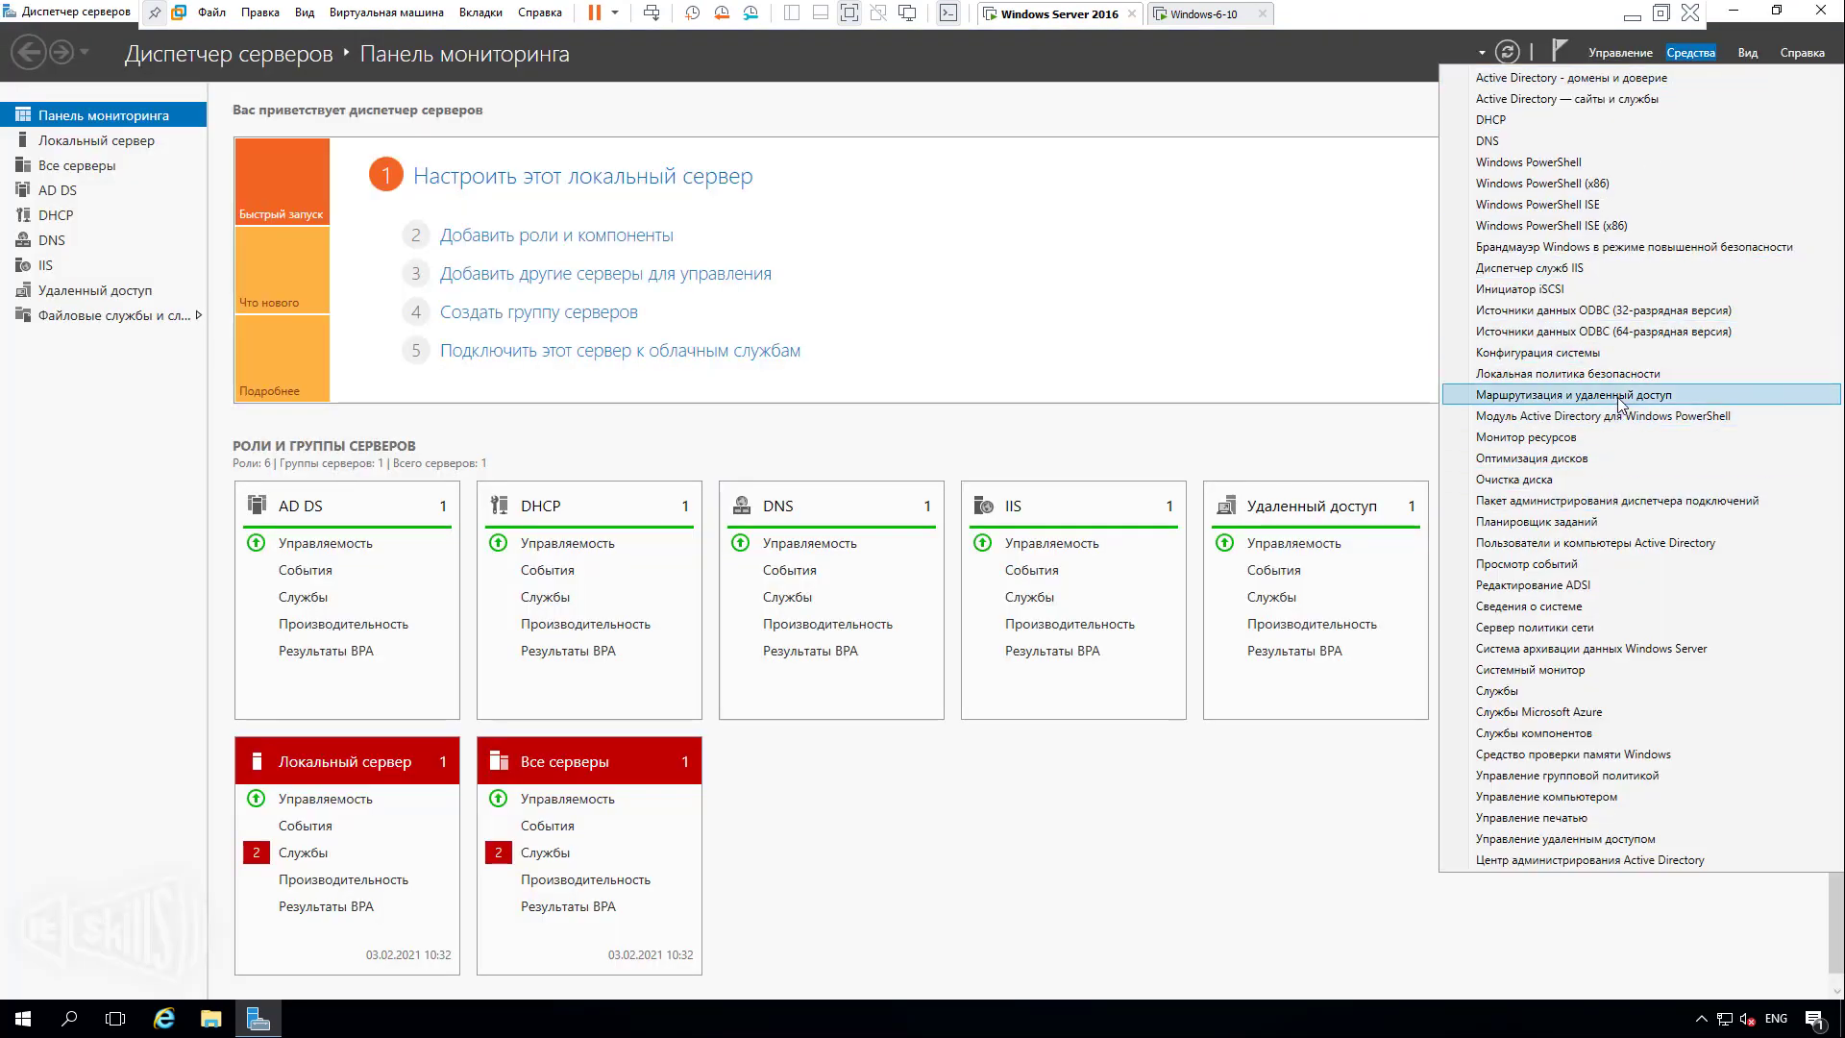
click(1628, 543)
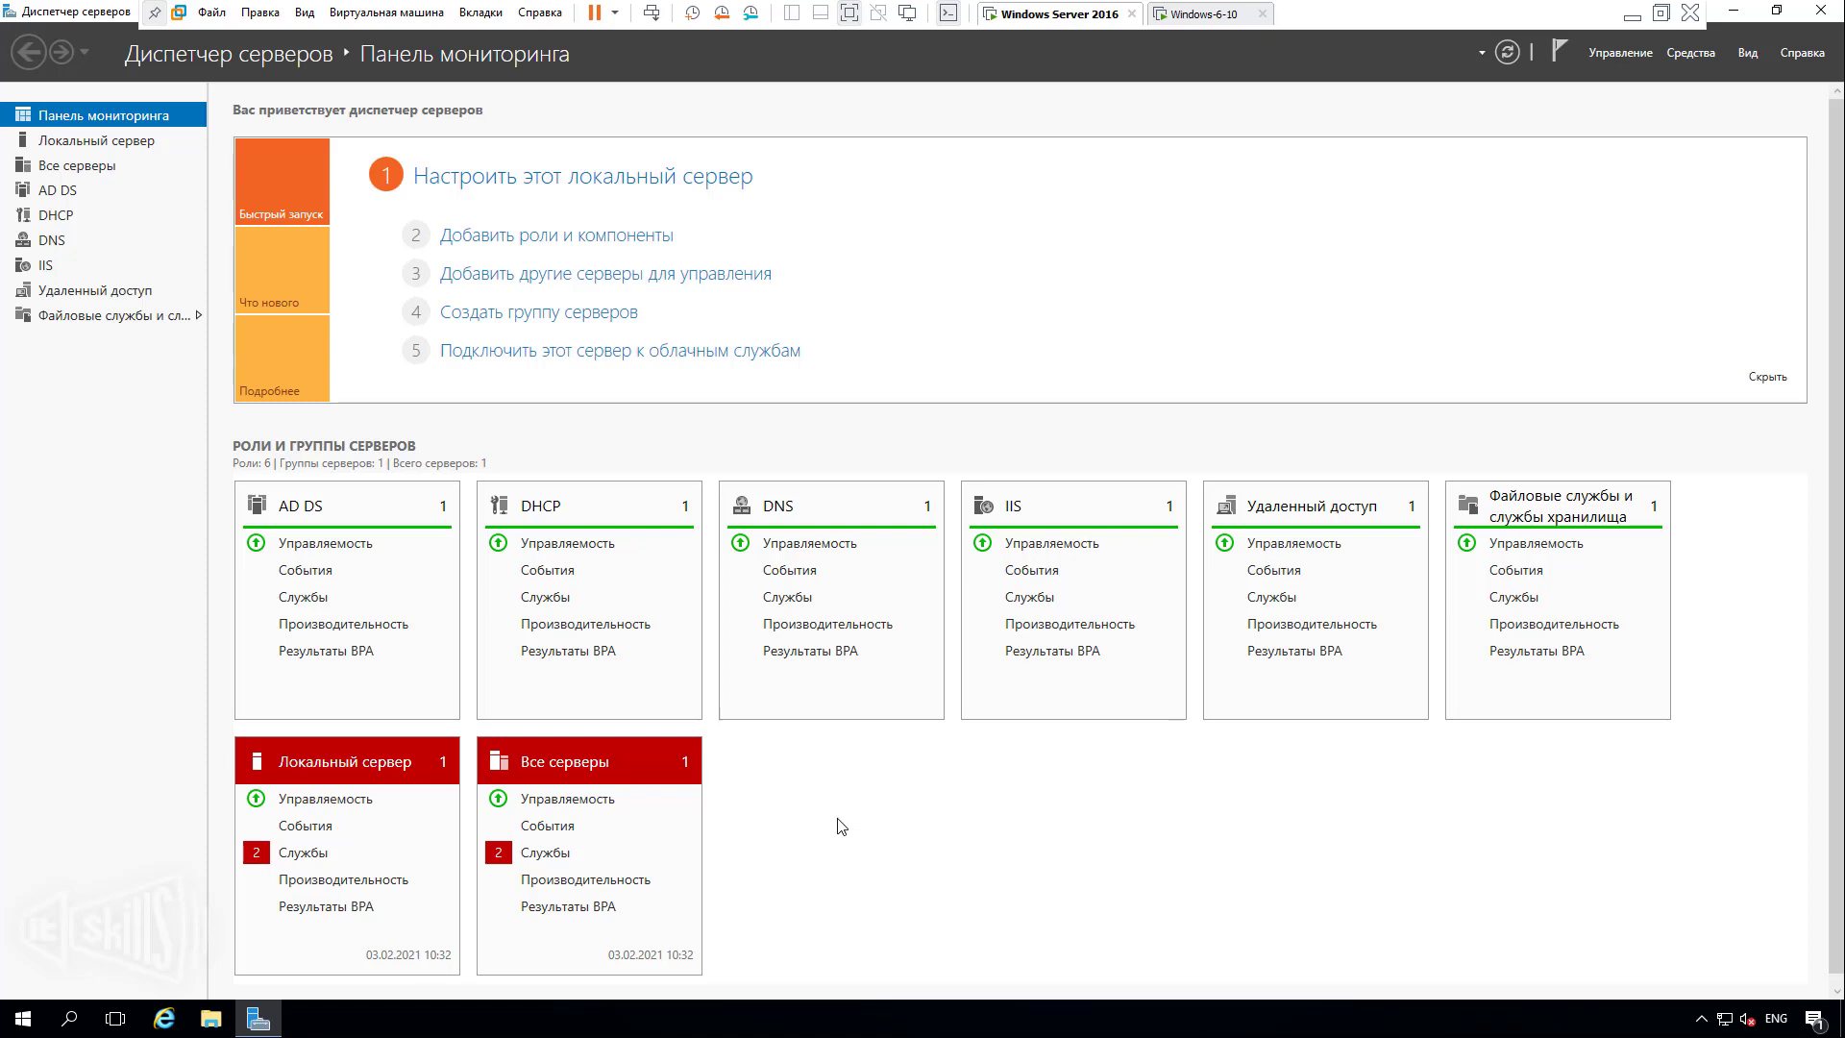
click(105, 209)
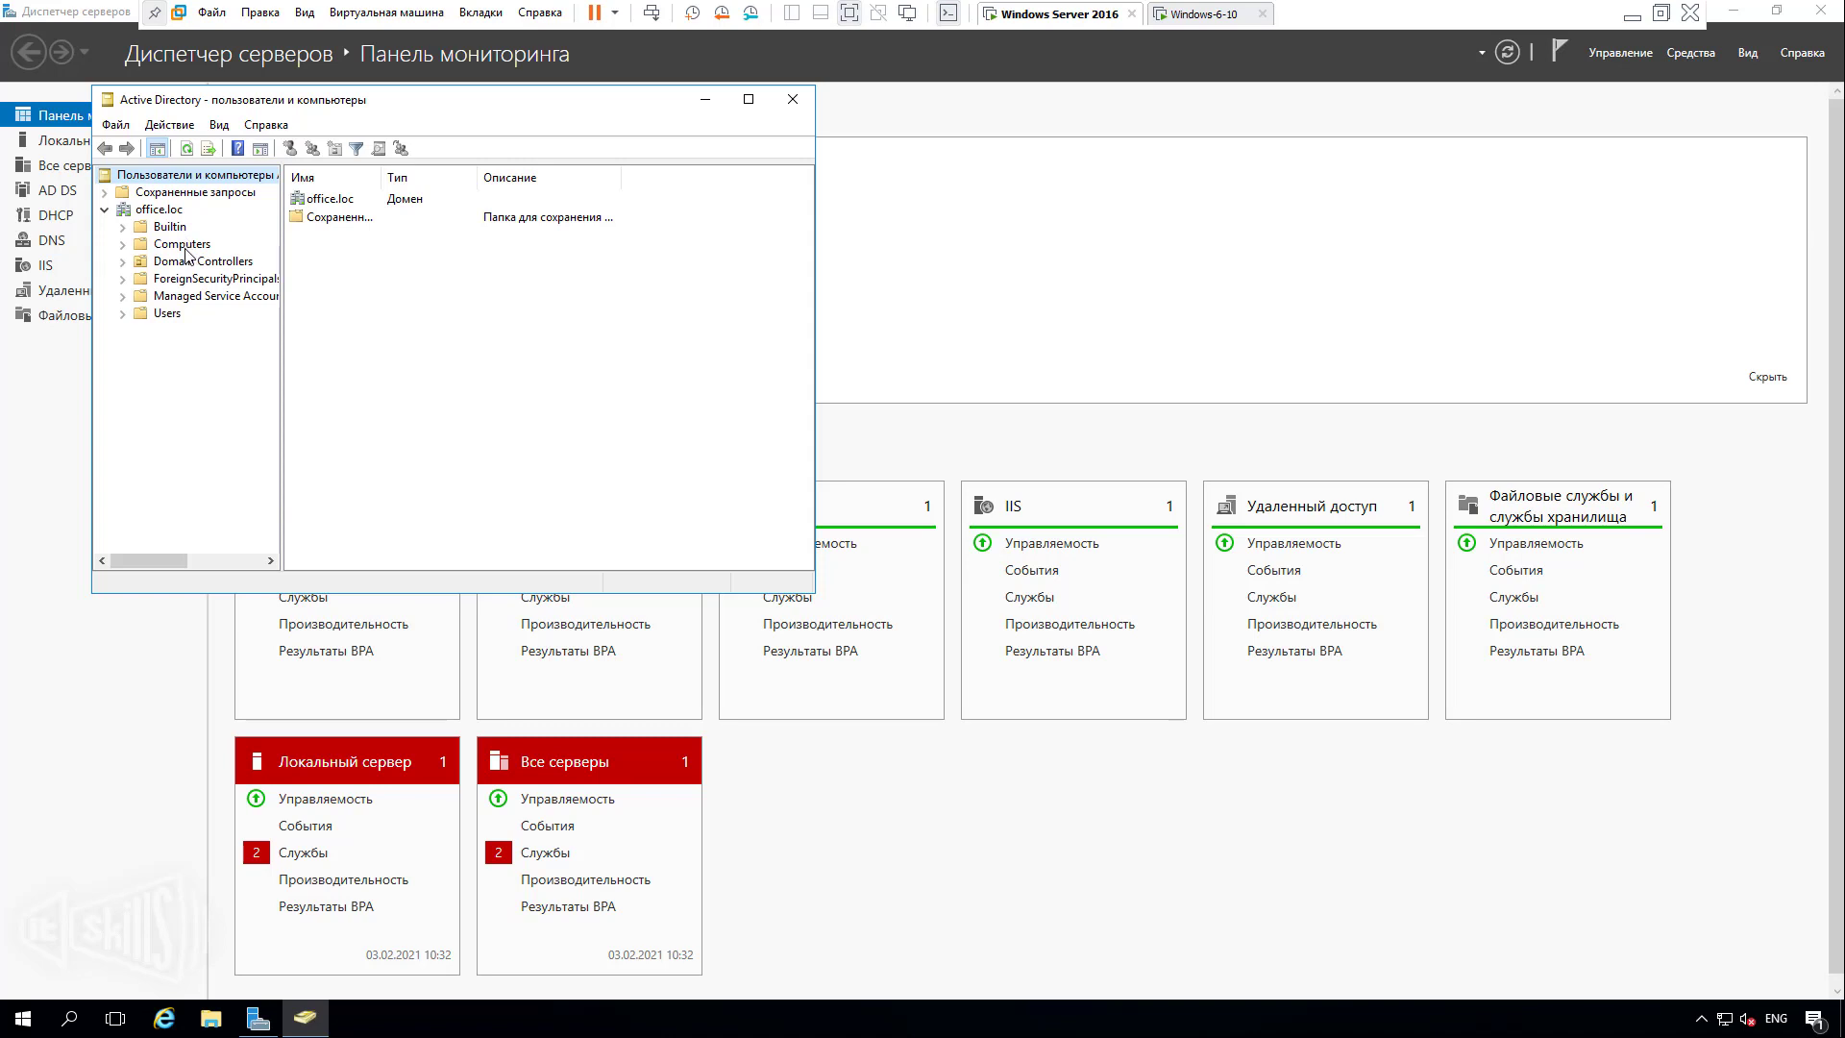
click(185, 252)
drag(415, 100, 599, 219)
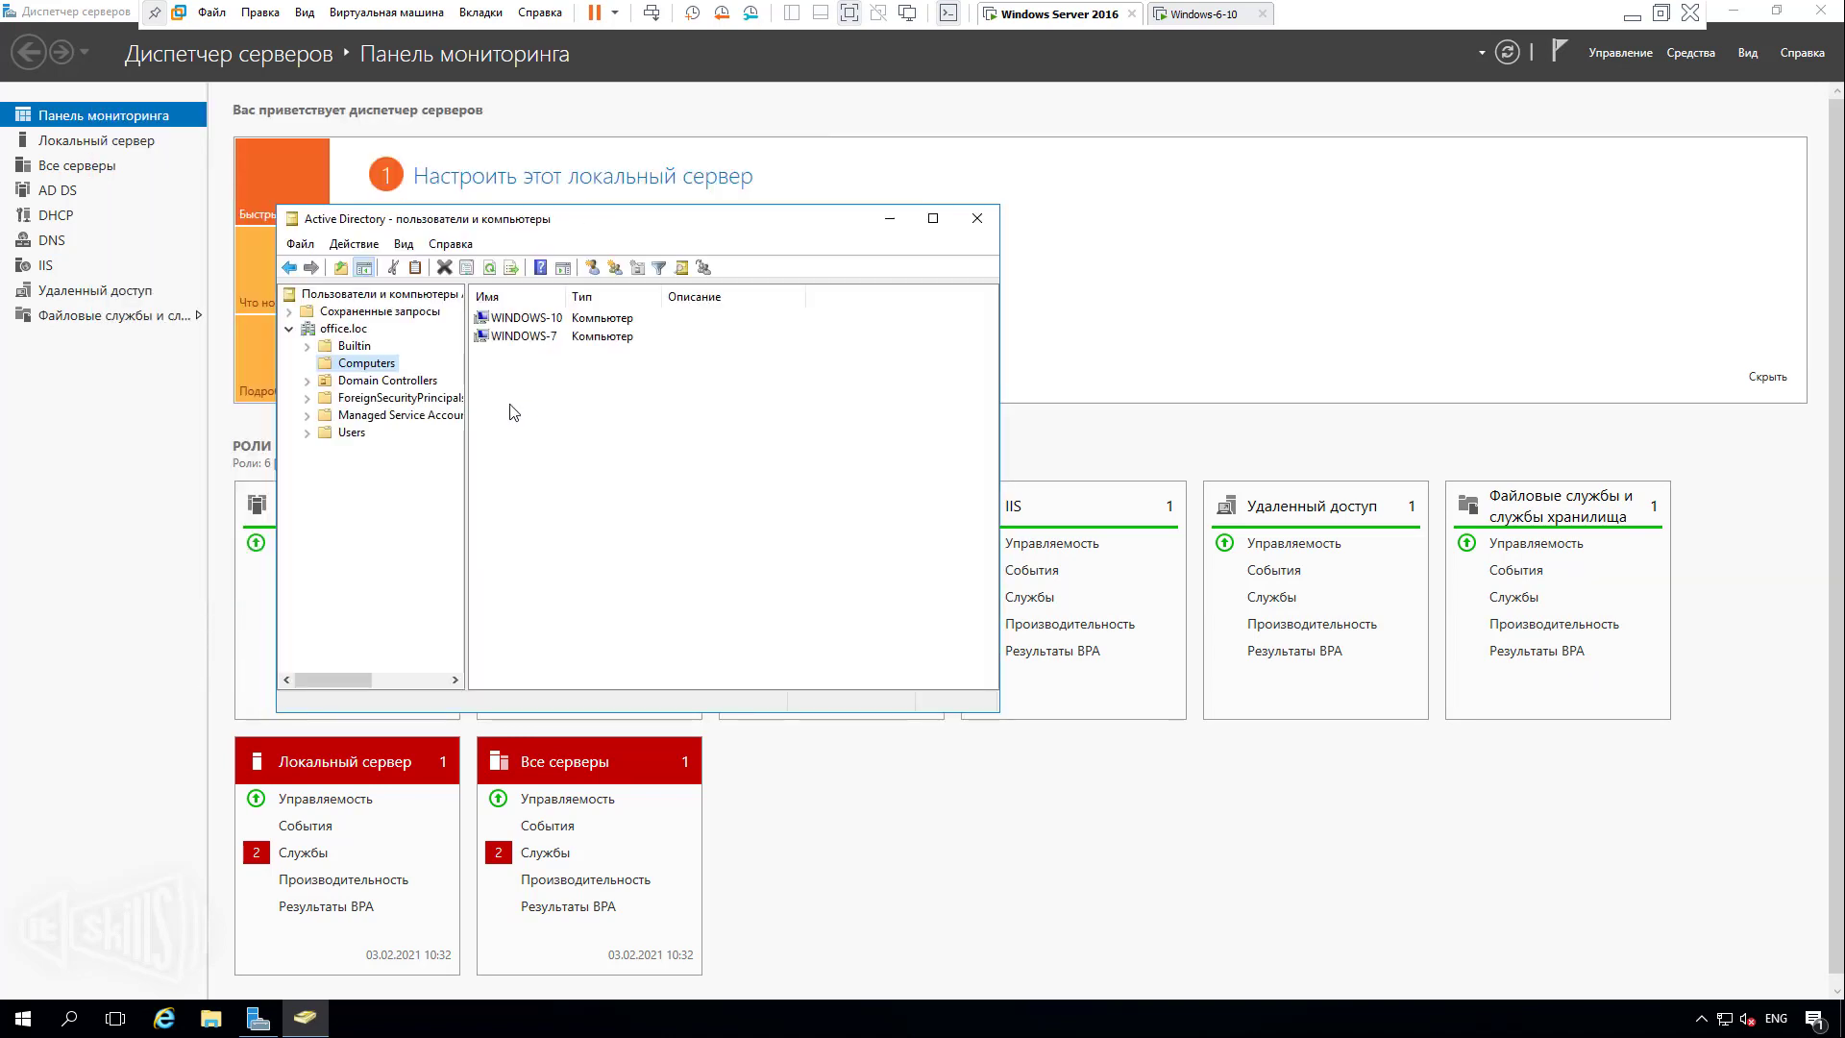
drag(466, 423, 544, 418)
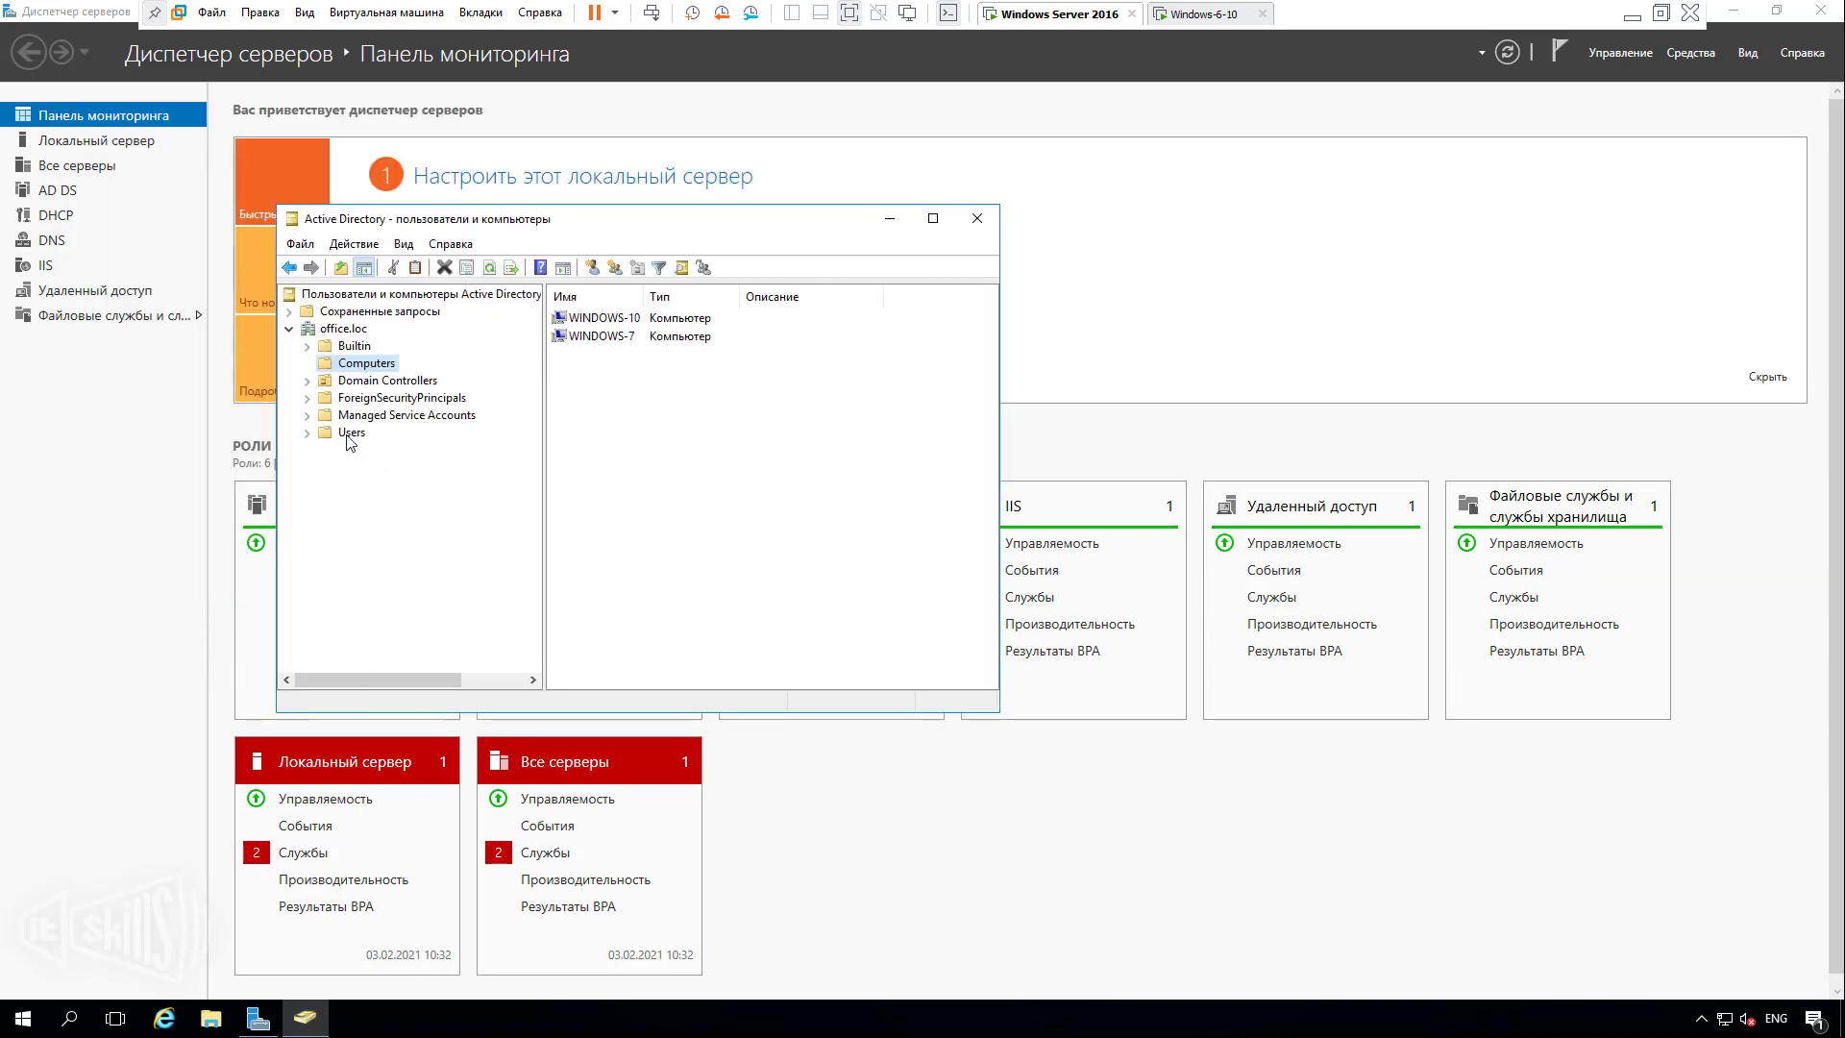
click(348, 434)
scroll(788, 514, down, 2)
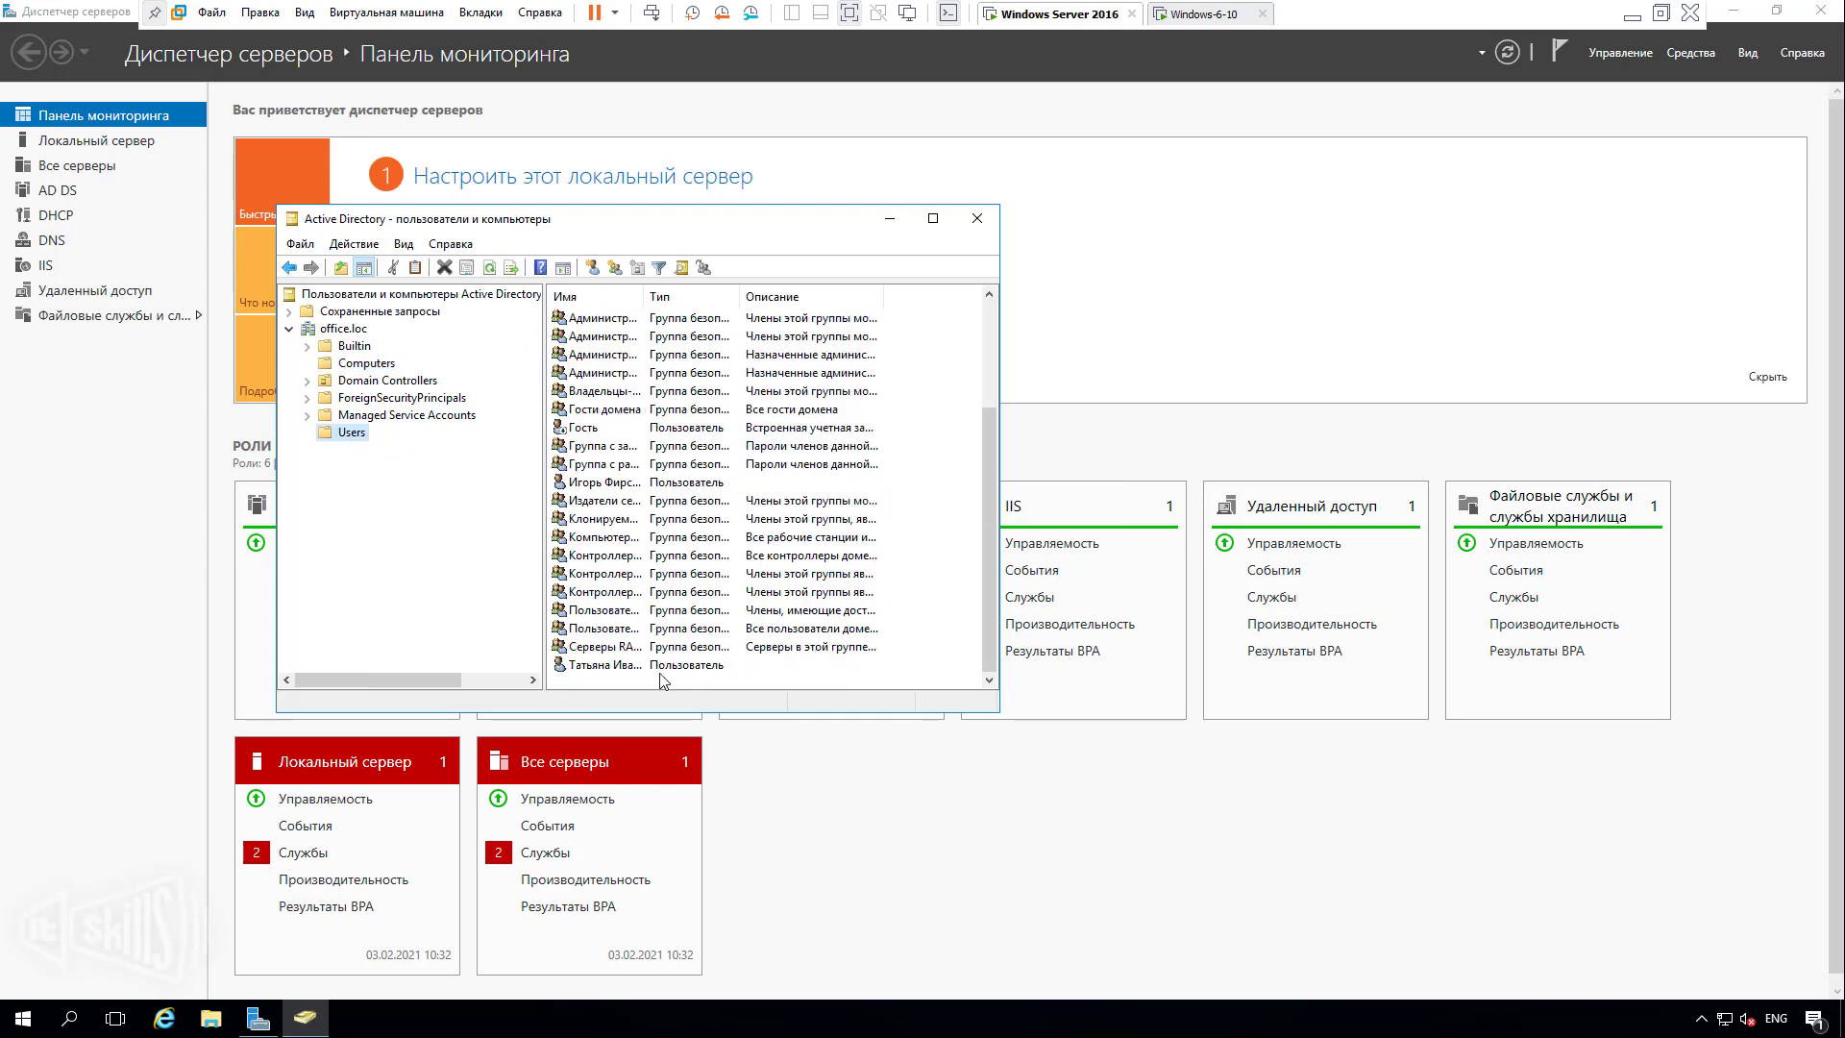
View the domain user's properties on the Account tab for its logon name.
double_click(615, 665)
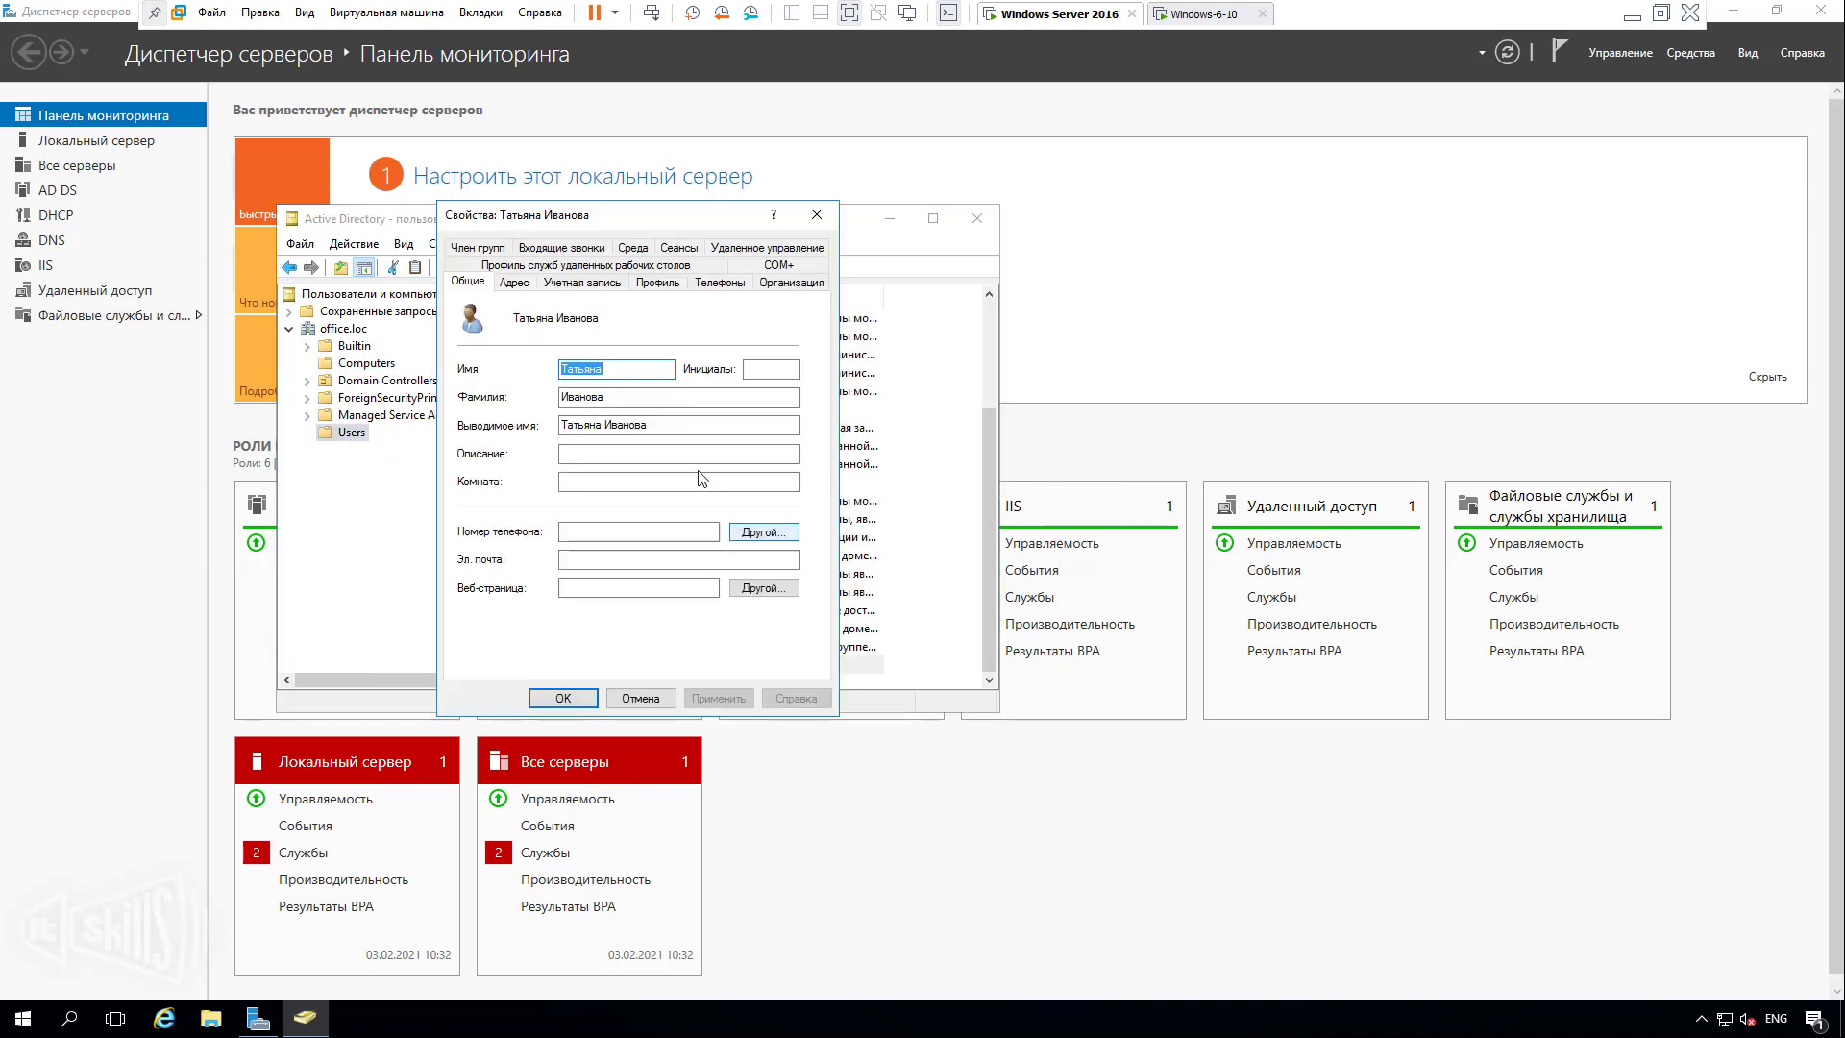
click(515, 281)
click(582, 282)
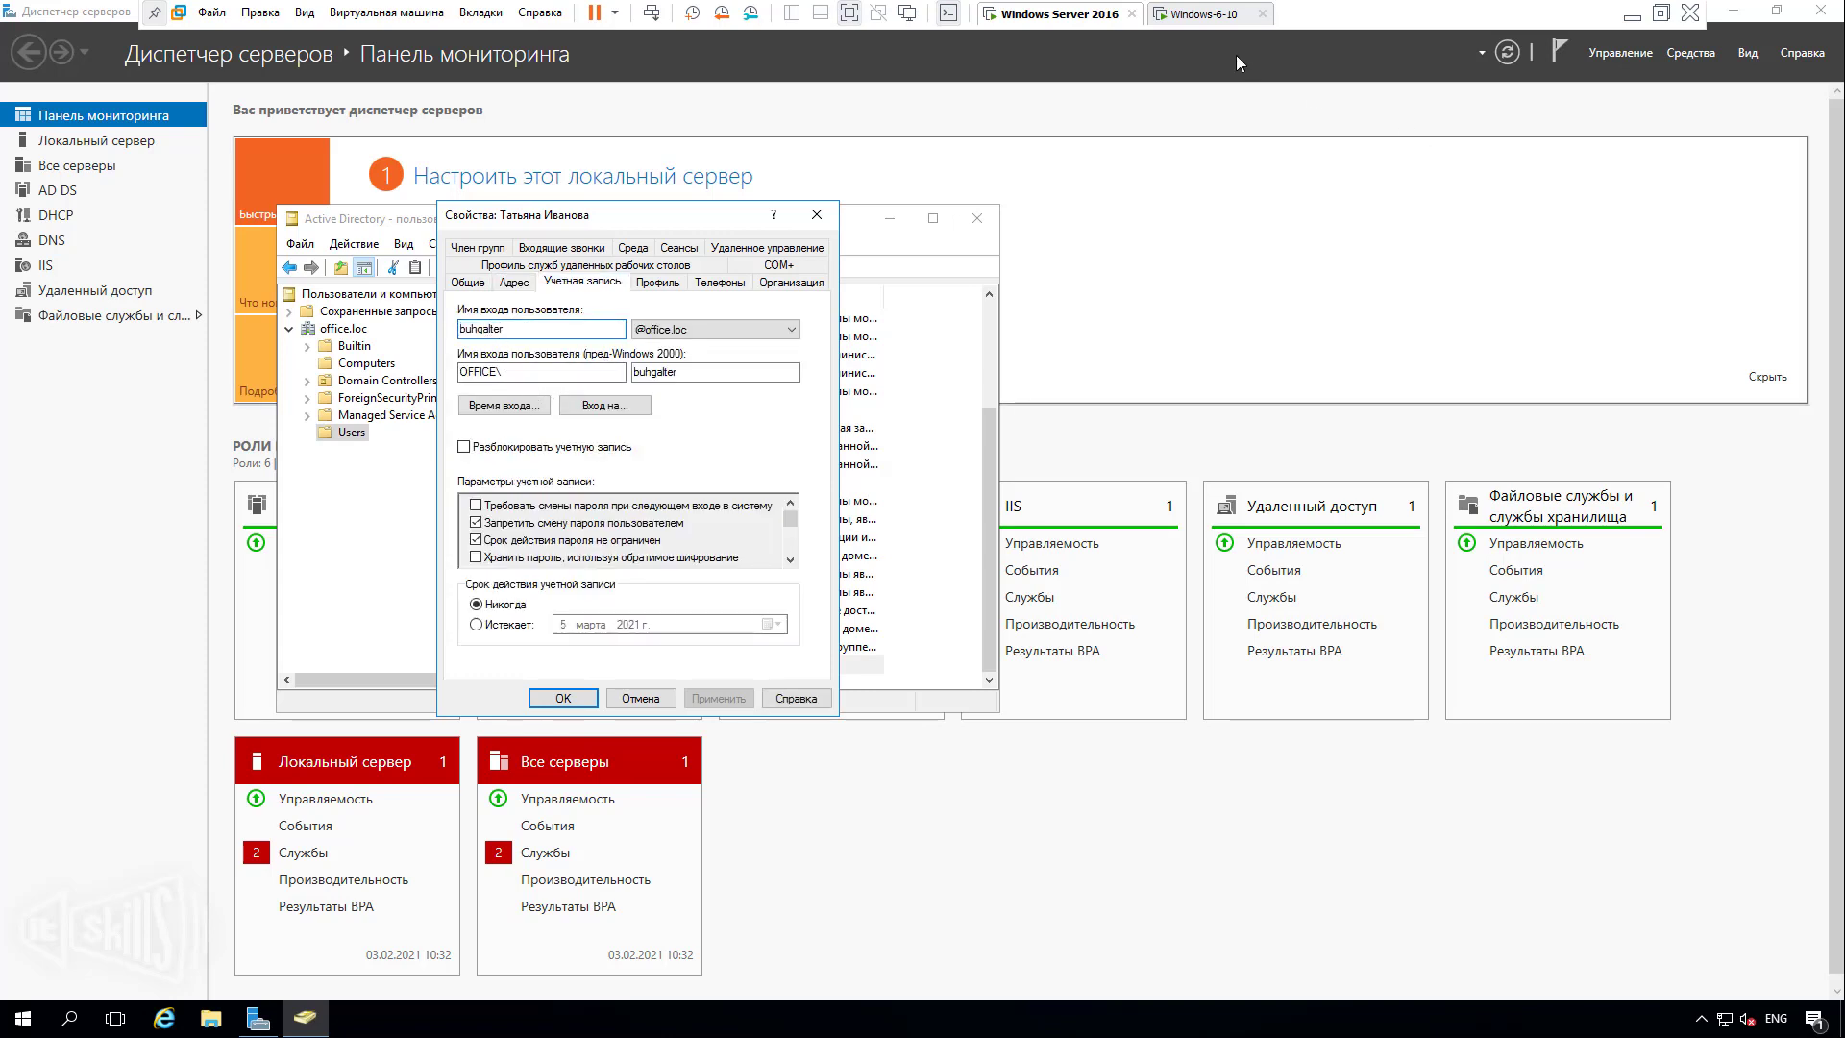
click(1204, 14)
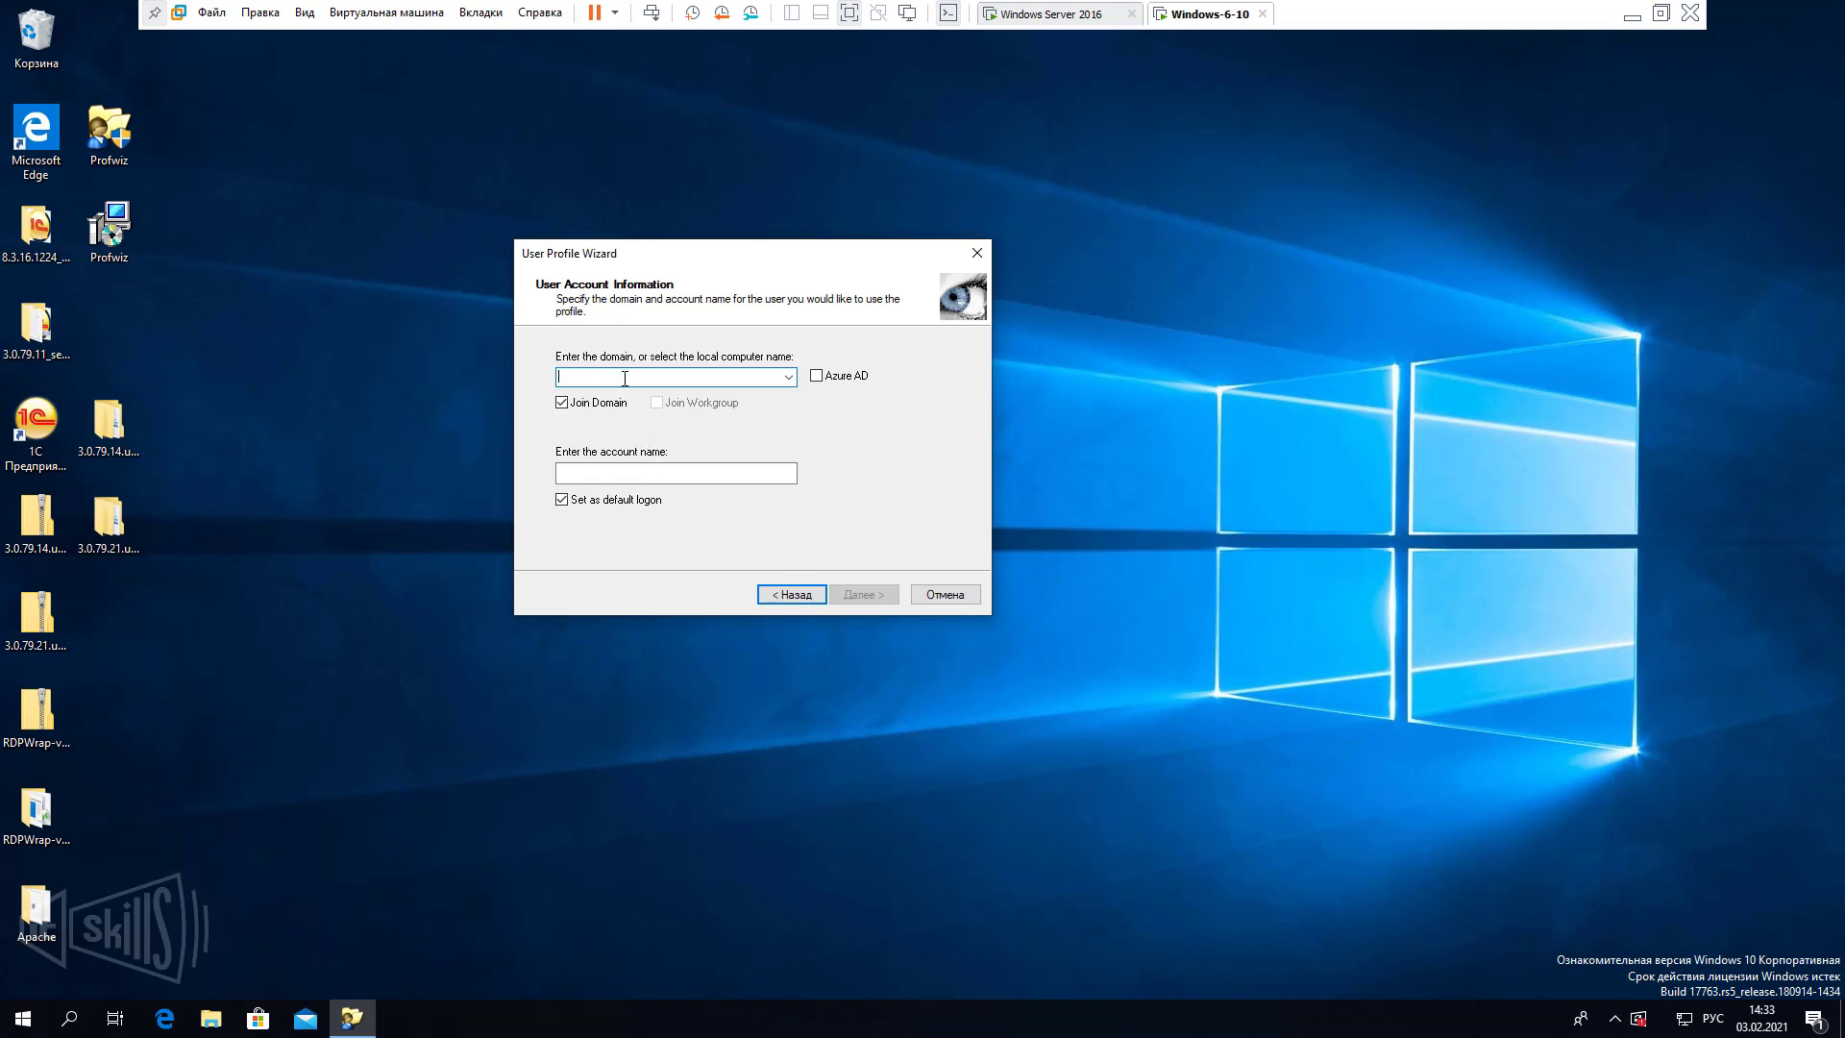
Enter office.loc as the domain, fill in the domain user's account name, and untick Set as default logon.
text(ща)
key(BackSpace)
key(BackSpace)
key(alt+shift)
text(office)
key(Tab)
click(608, 474)
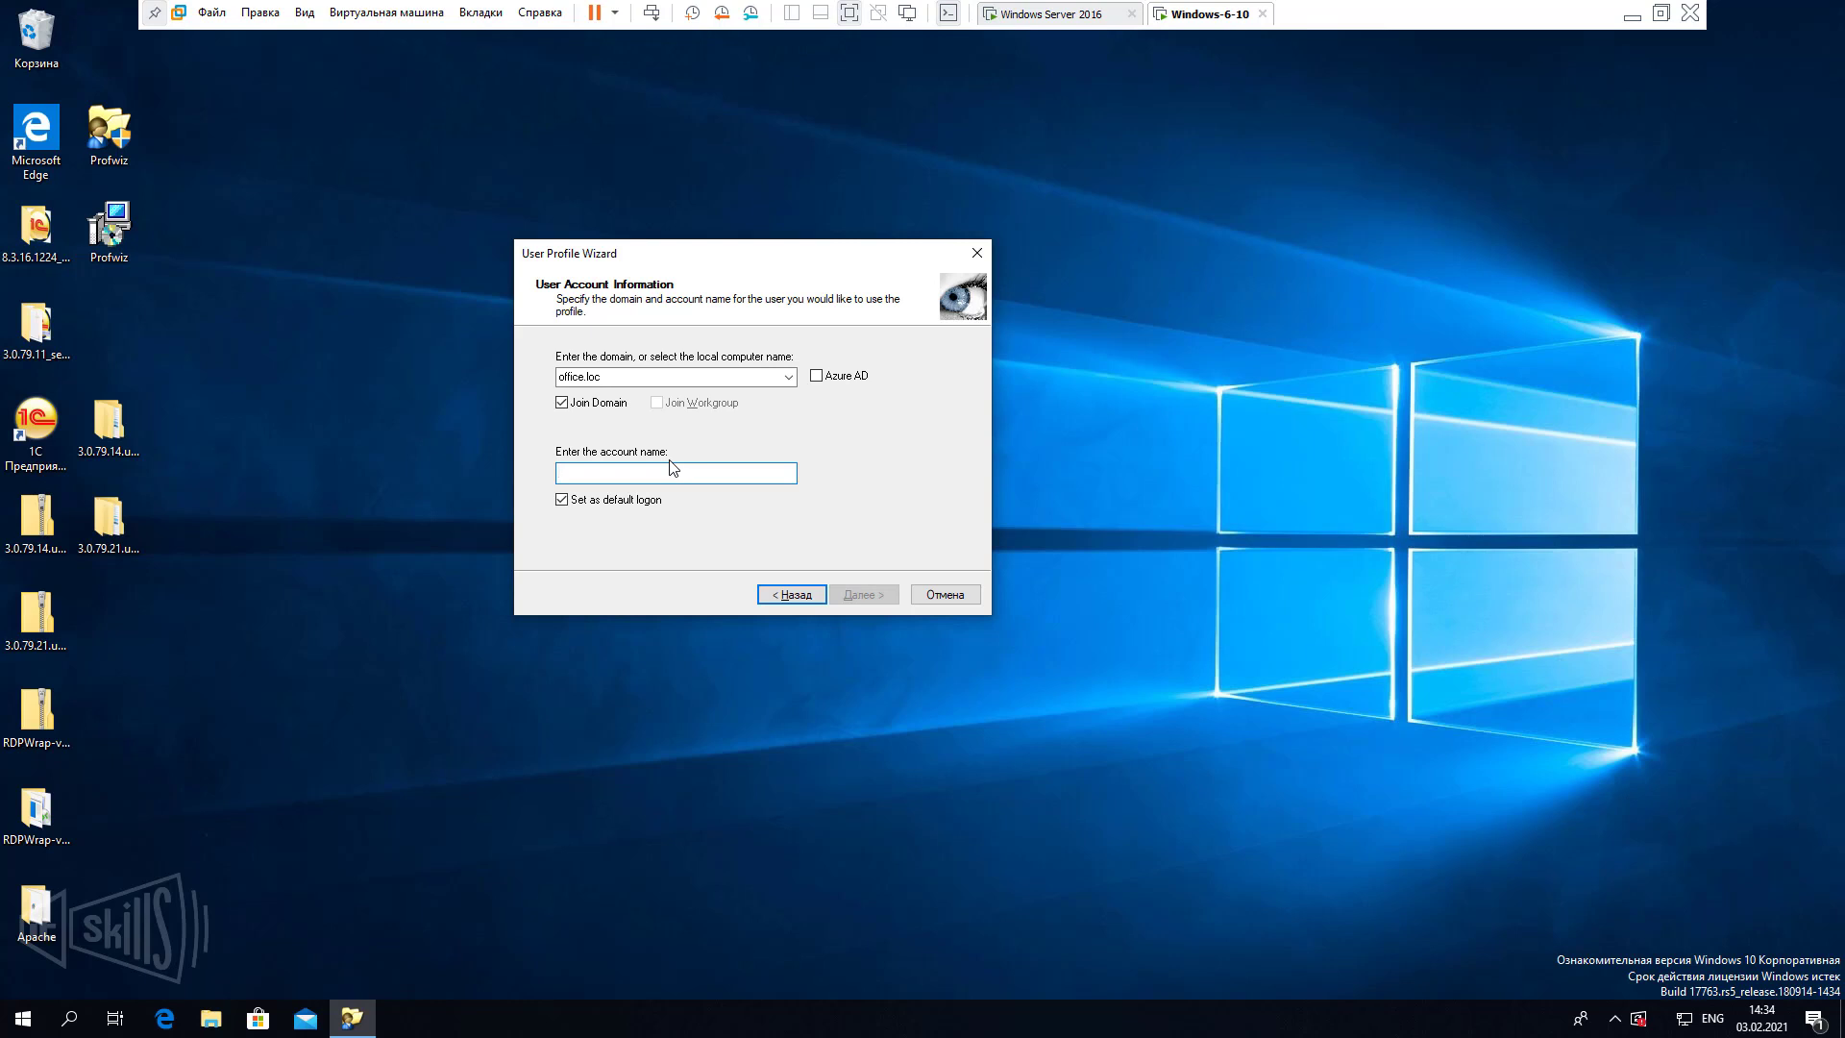
text(buhgalter)
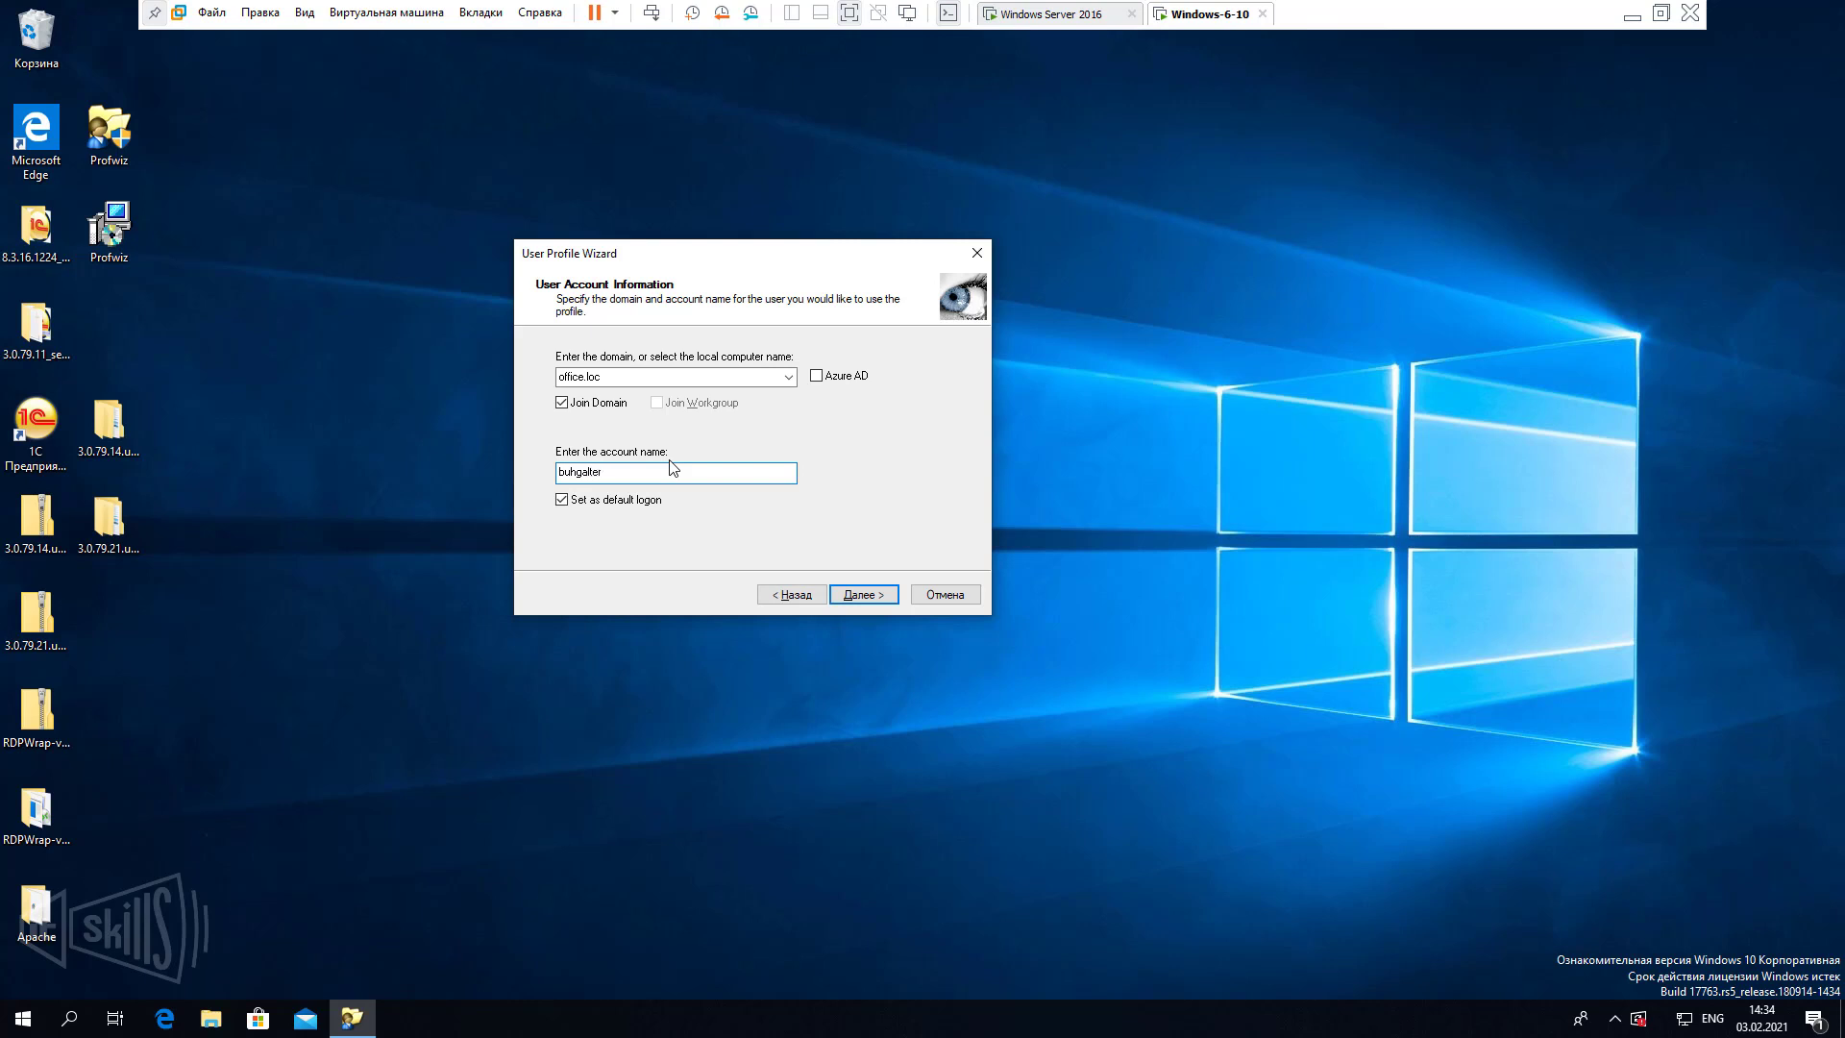
click(599, 504)
Disable the Интернет adapter in Network Connections.
right_click(1684, 1018)
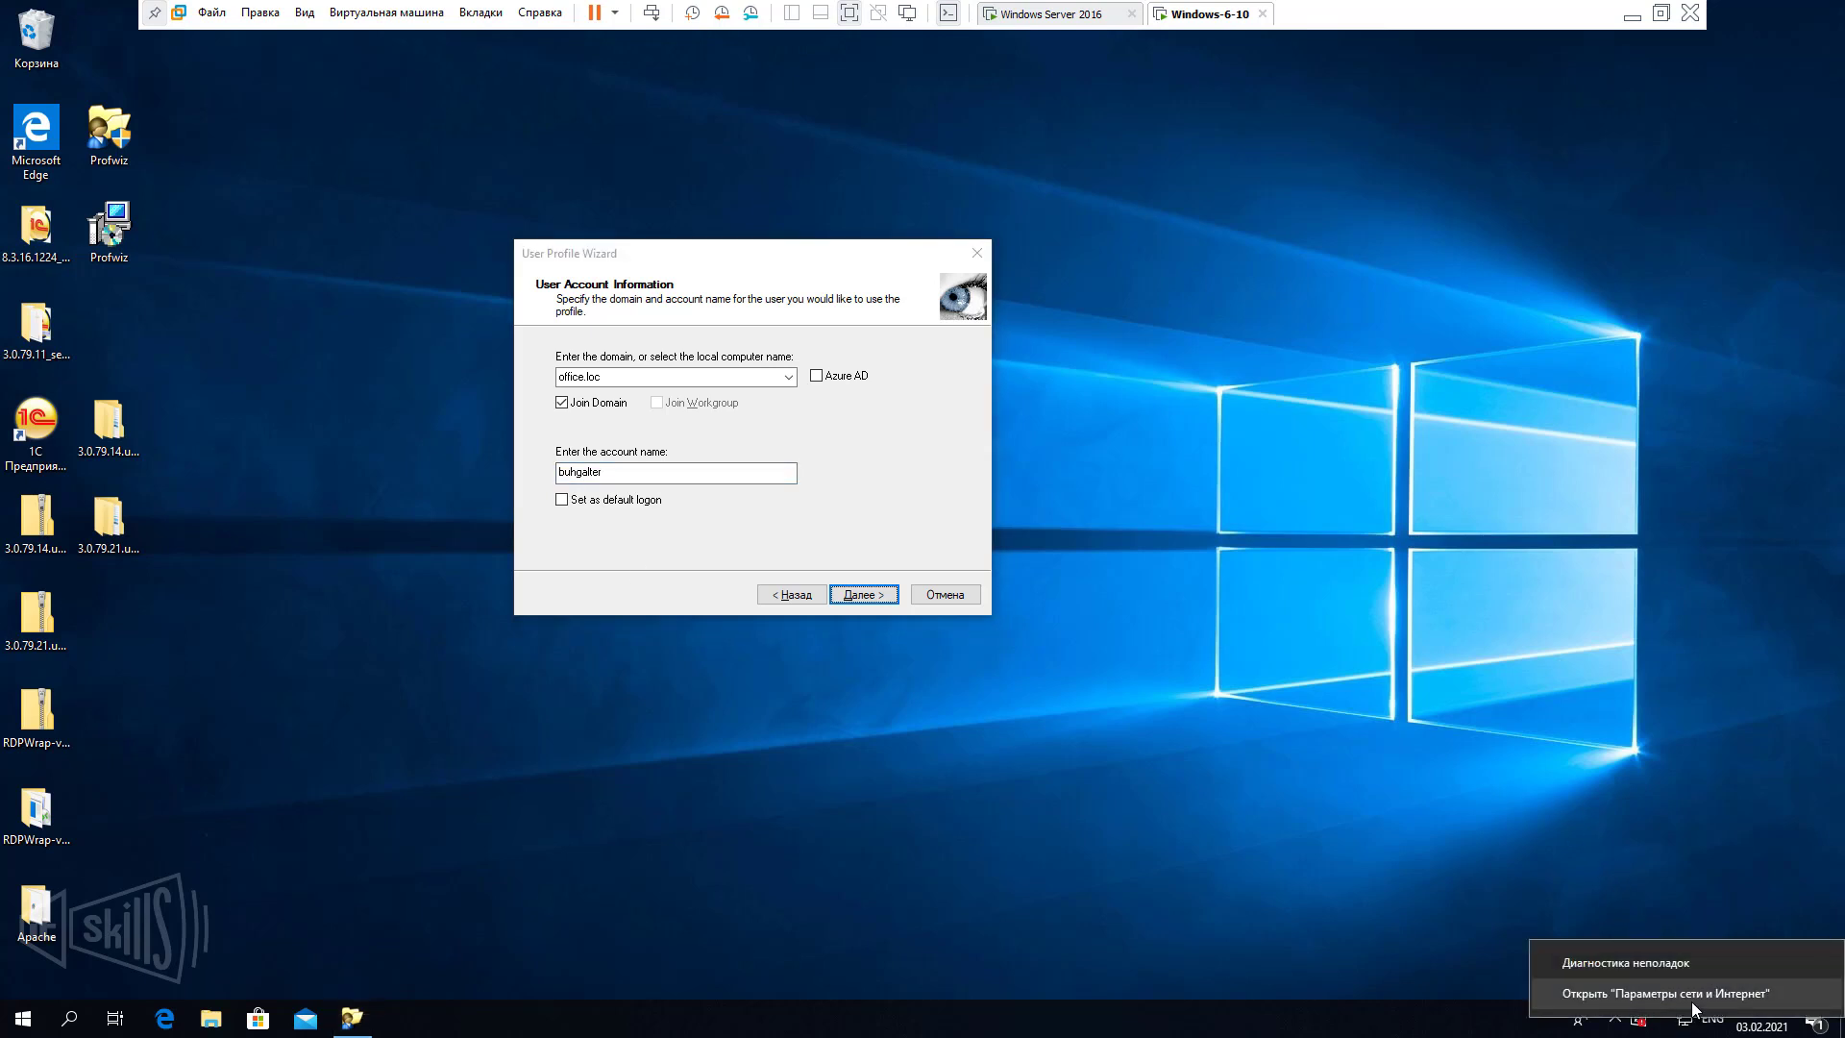
click(1692, 1003)
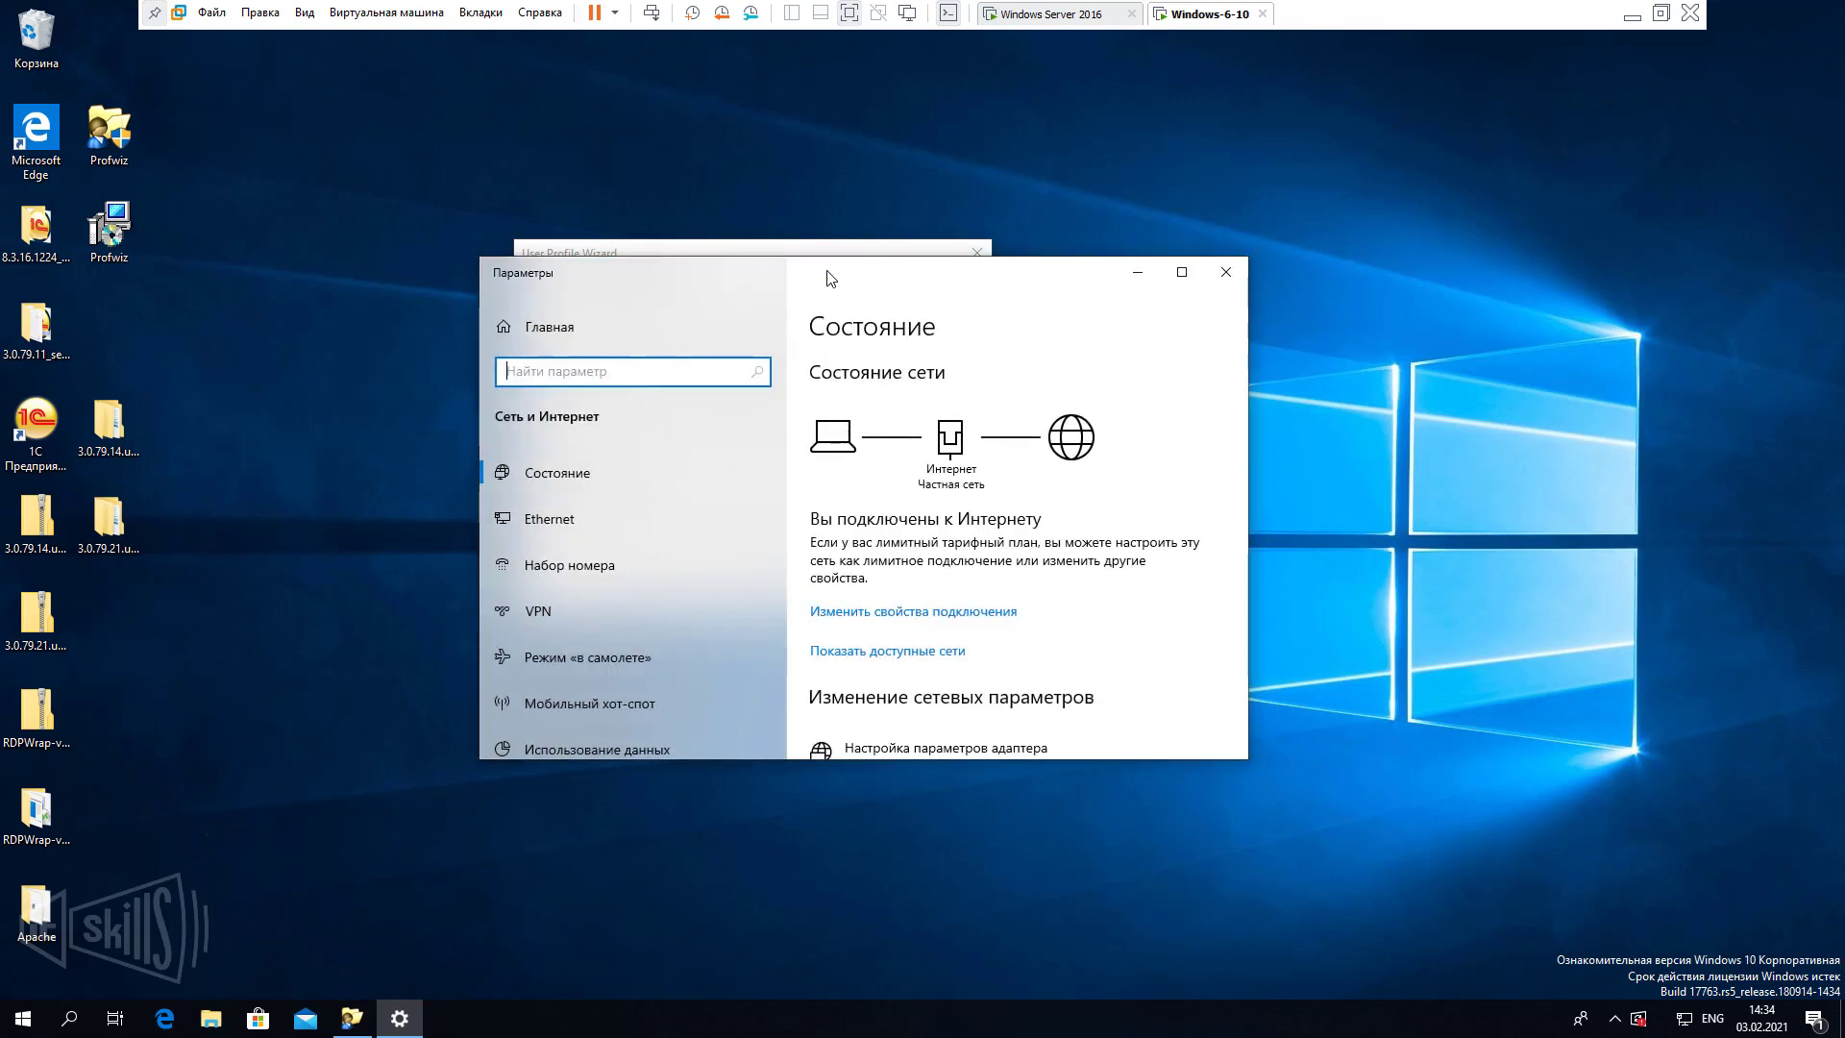
drag(829, 278, 1218, 164)
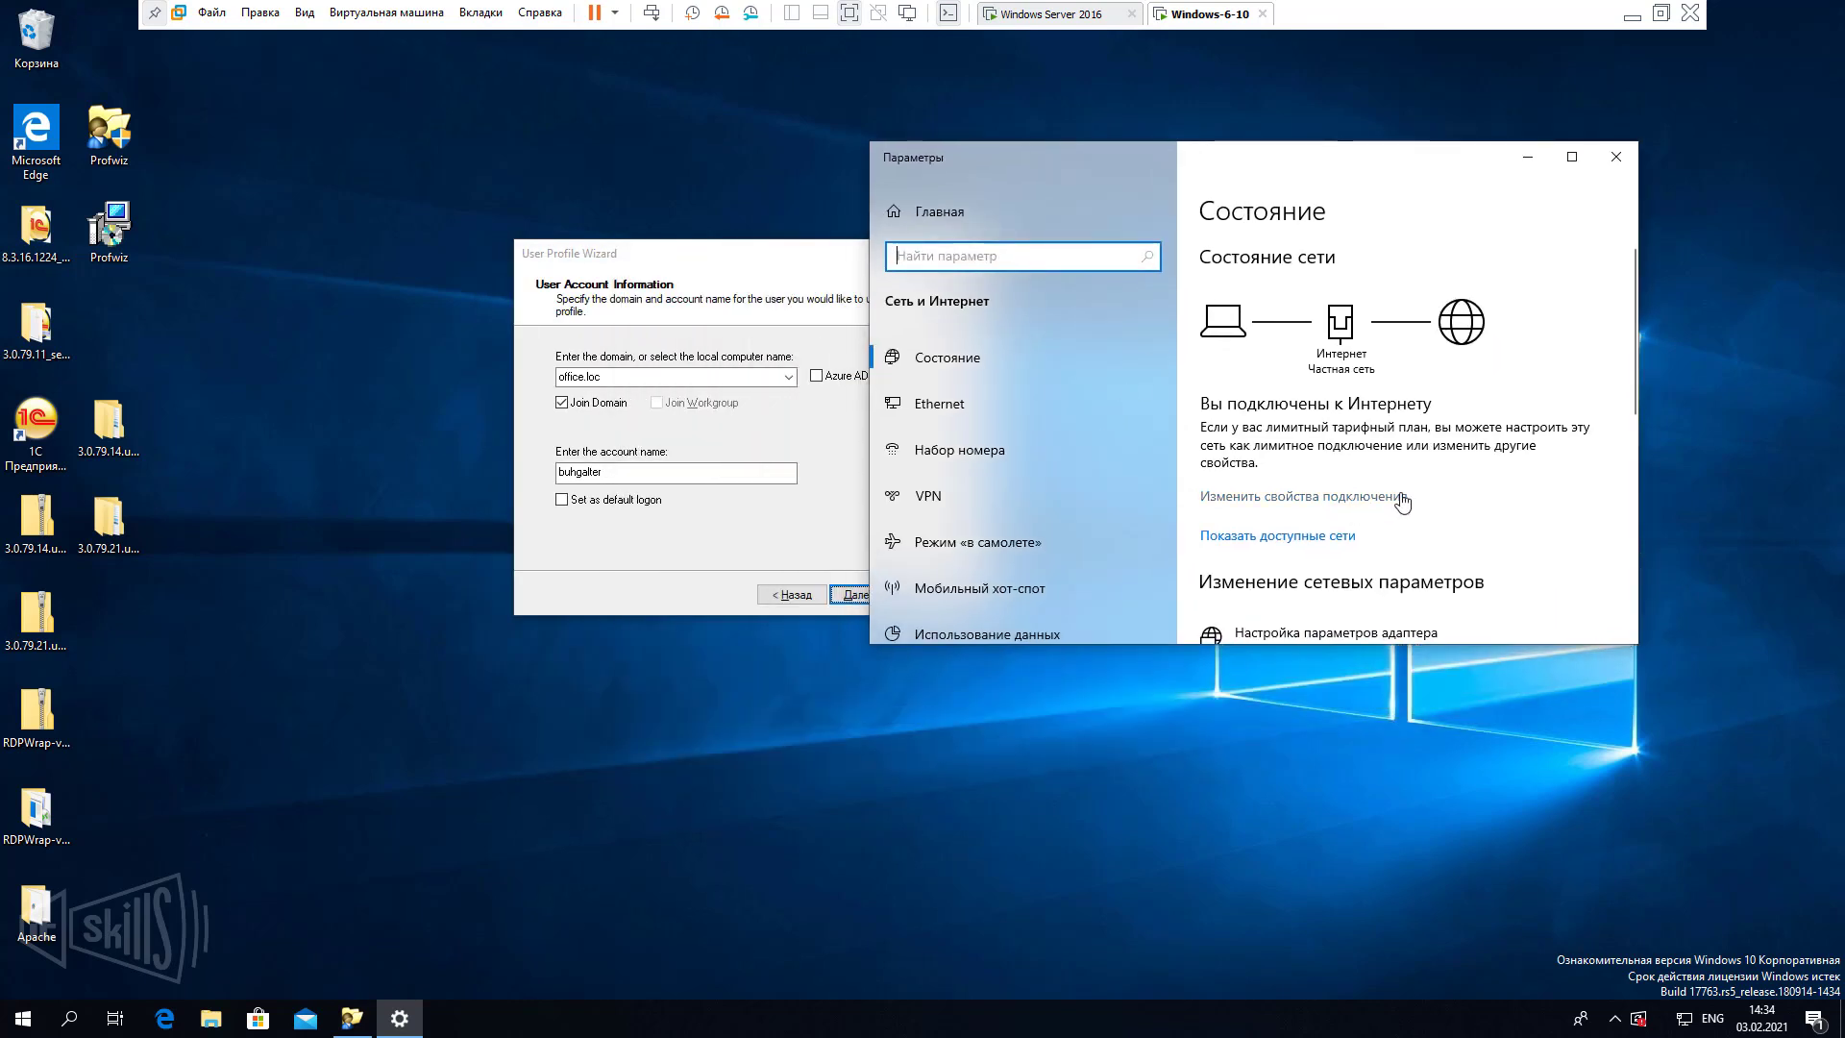
scroll(1403, 499, down, 5)
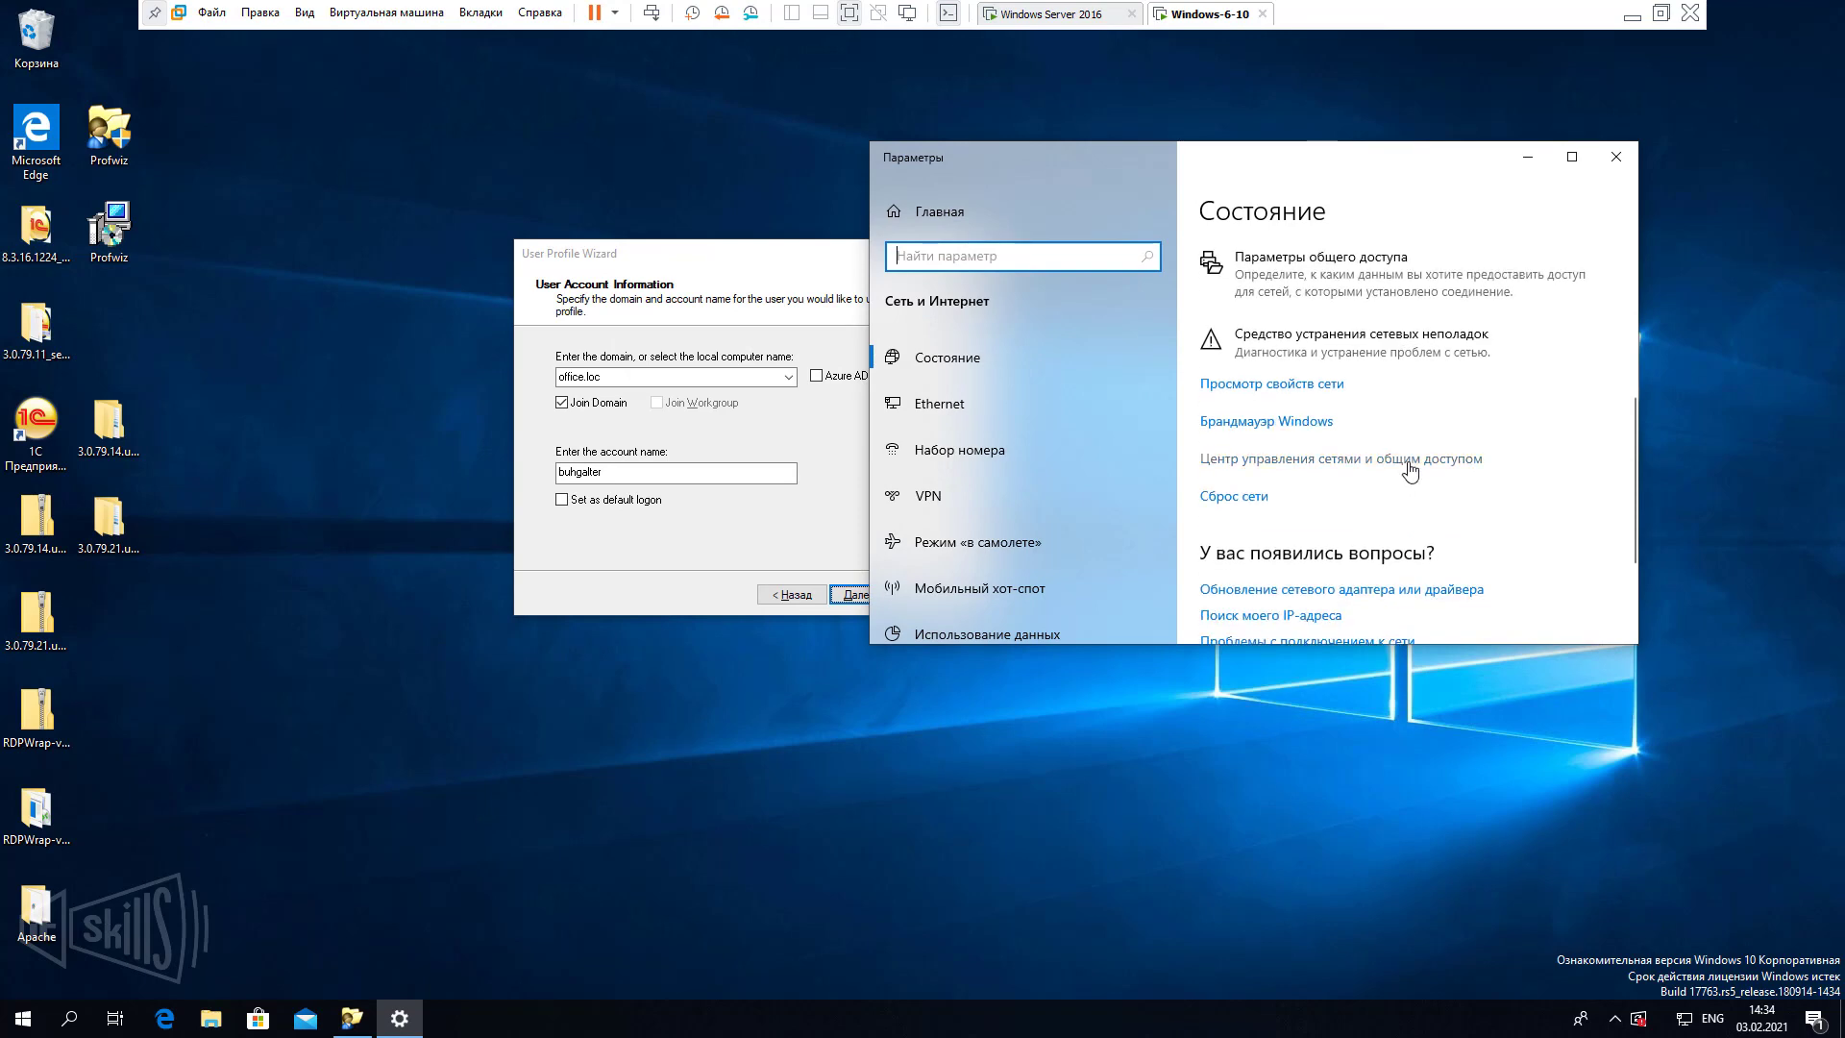
click(1409, 461)
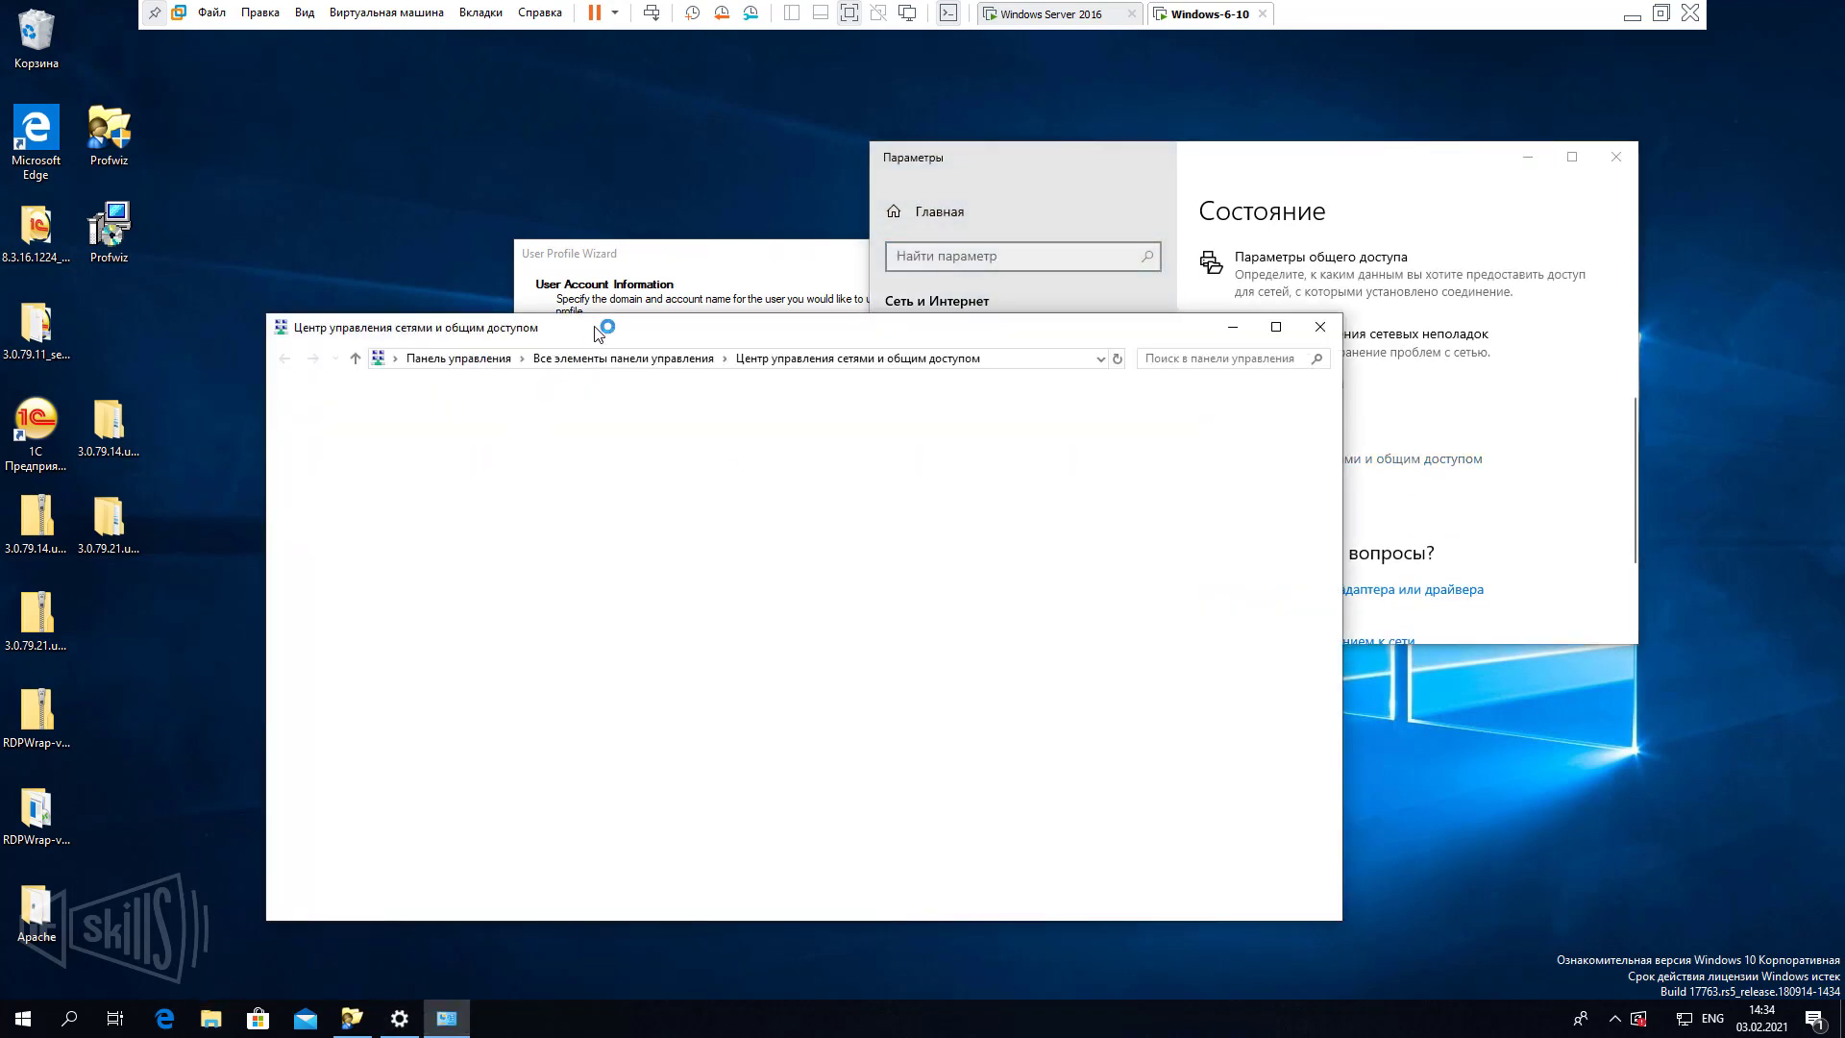
click(1062, 13)
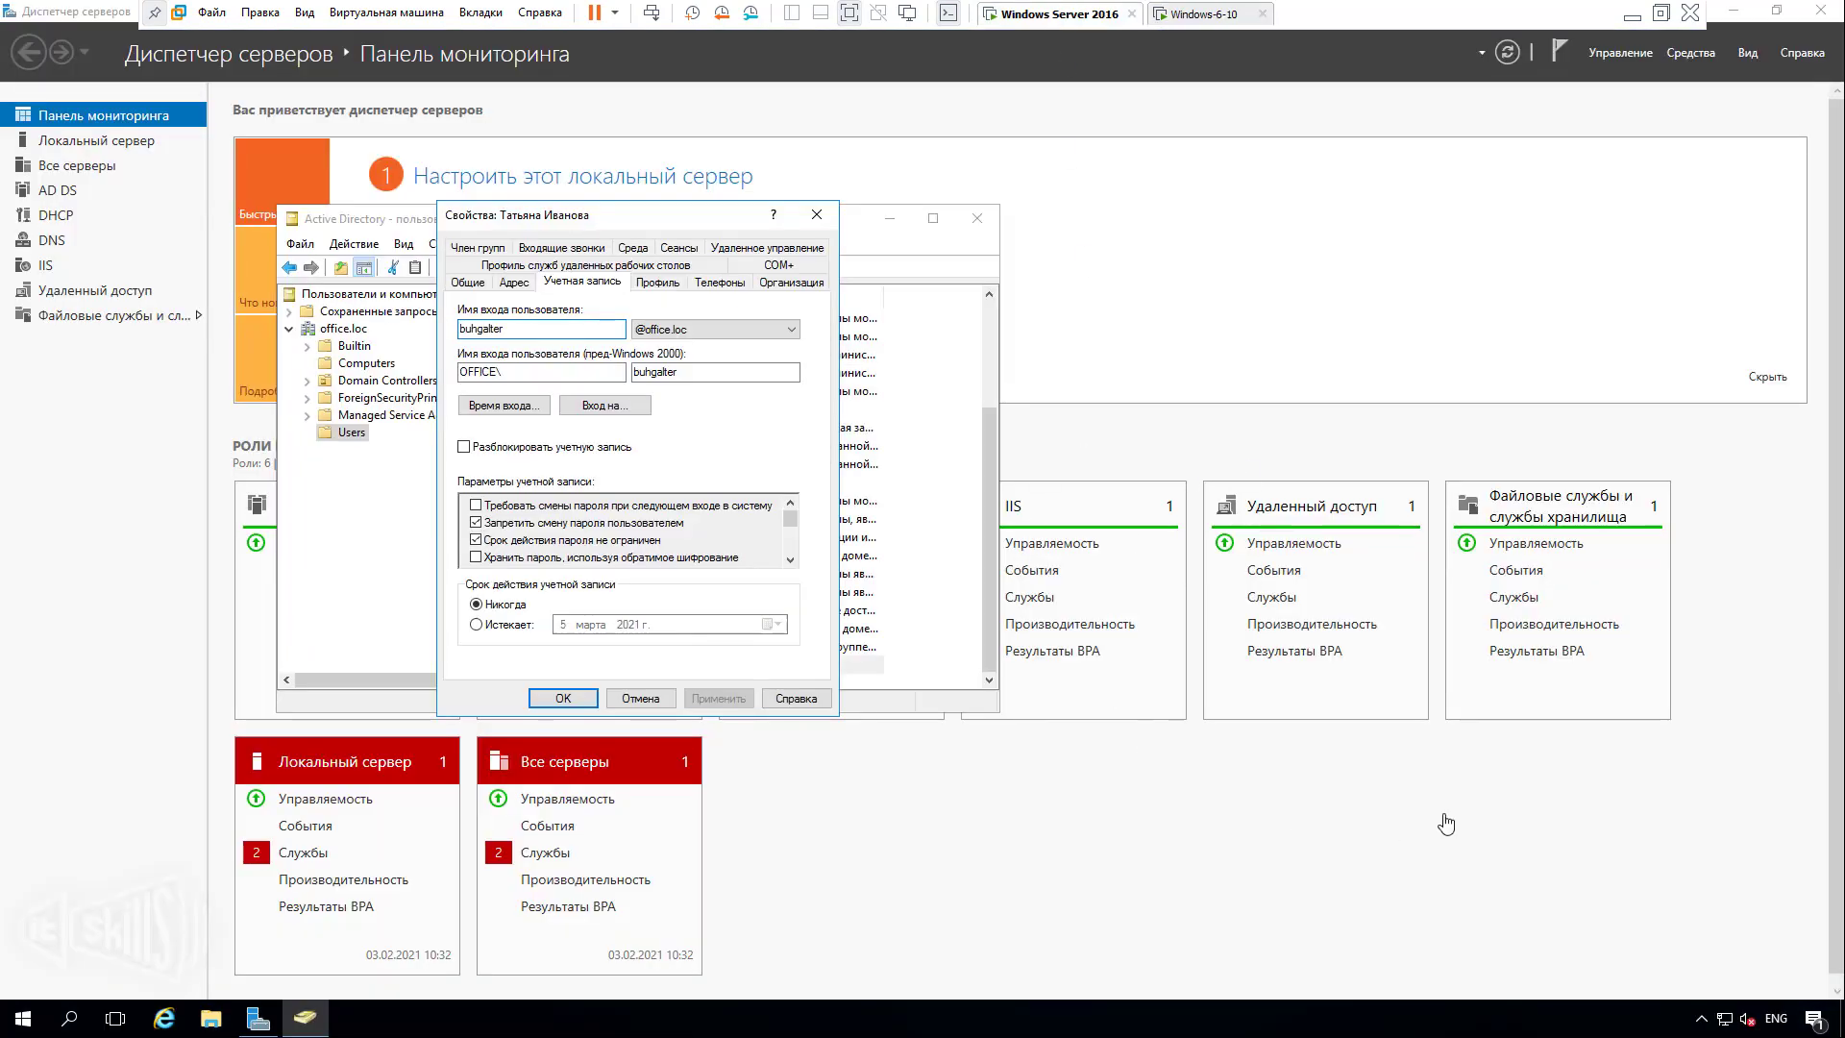
click(1206, 18)
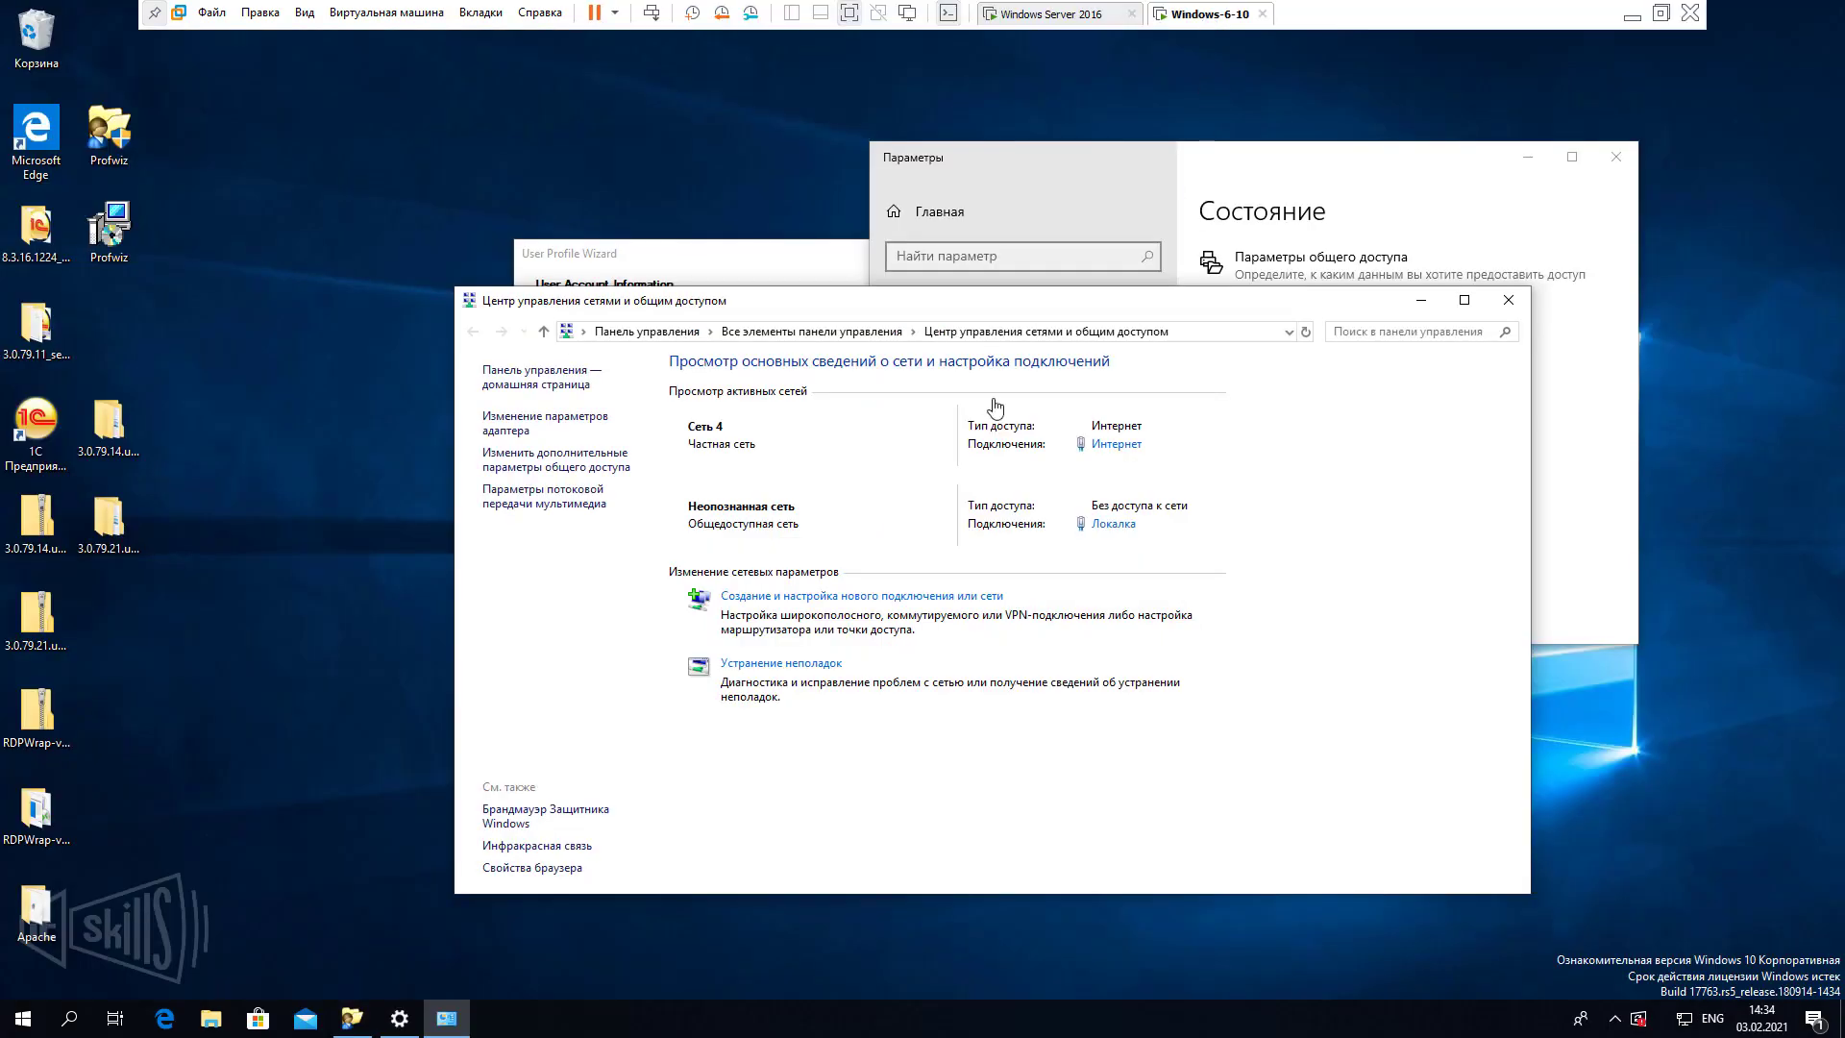
click(557, 423)
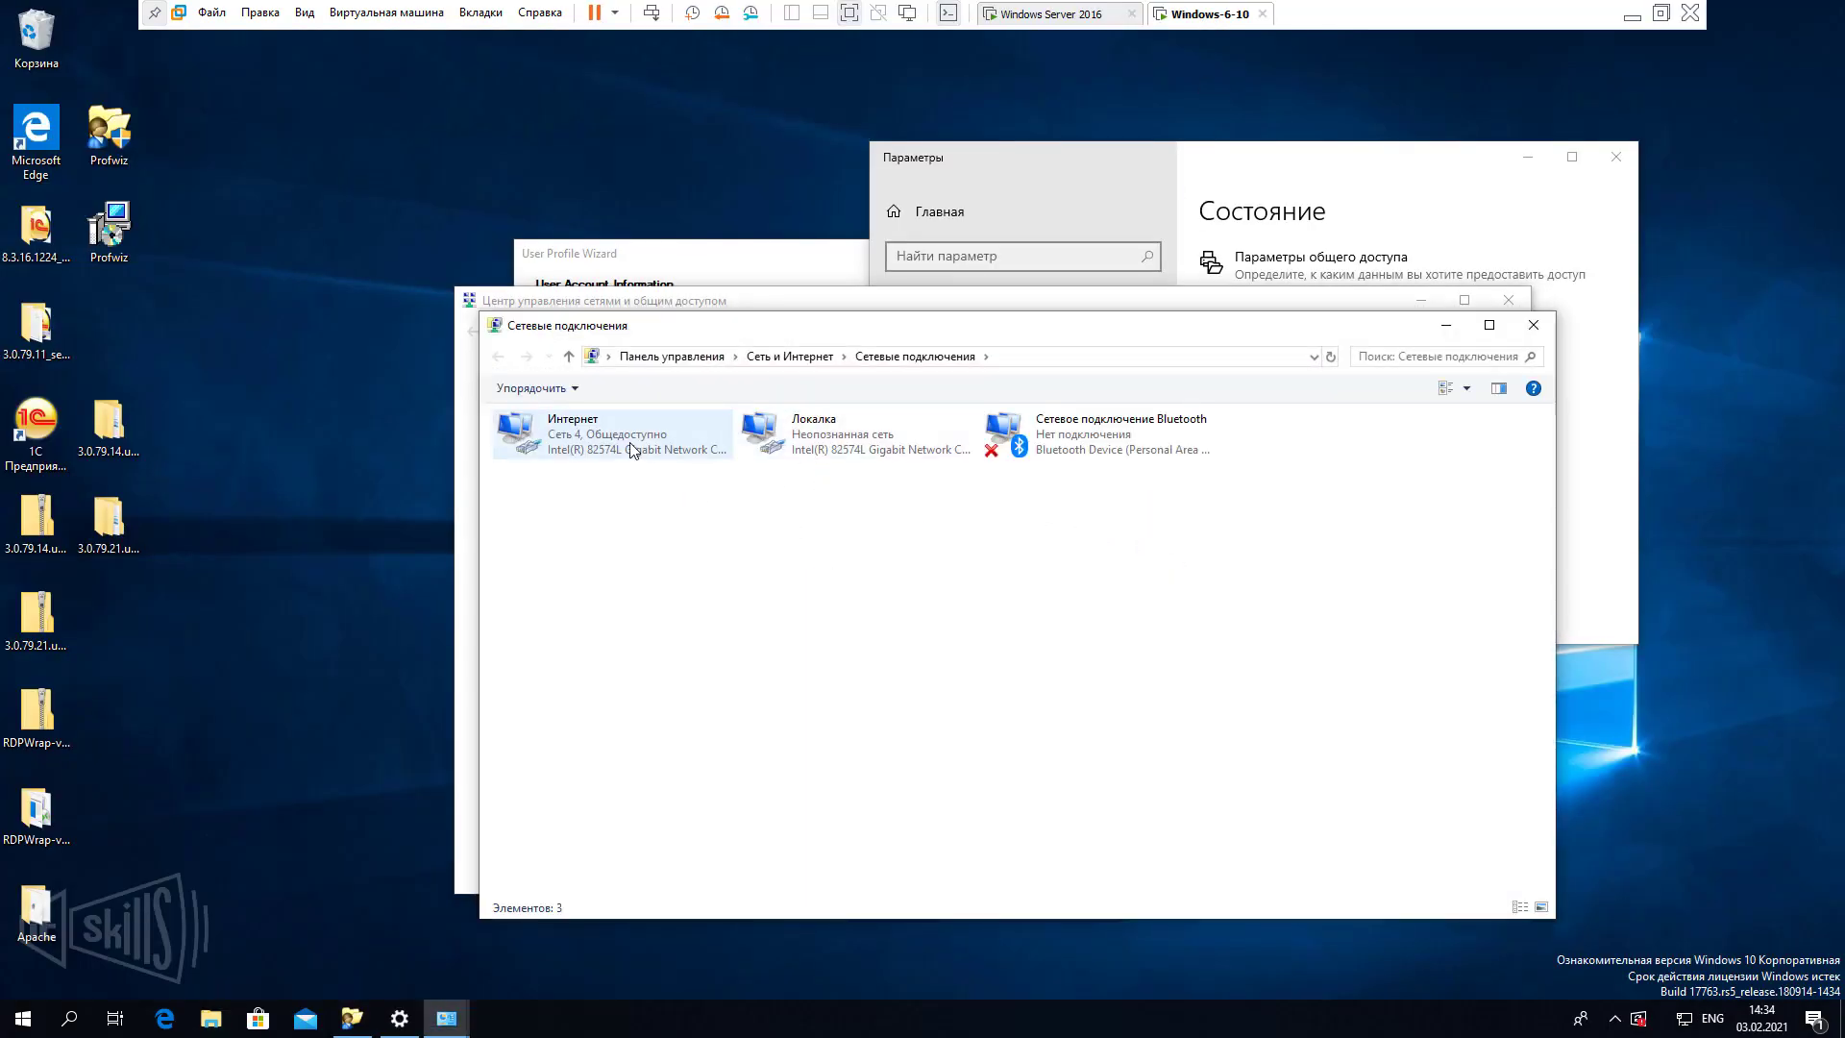
click(630, 442)
right_click(638, 435)
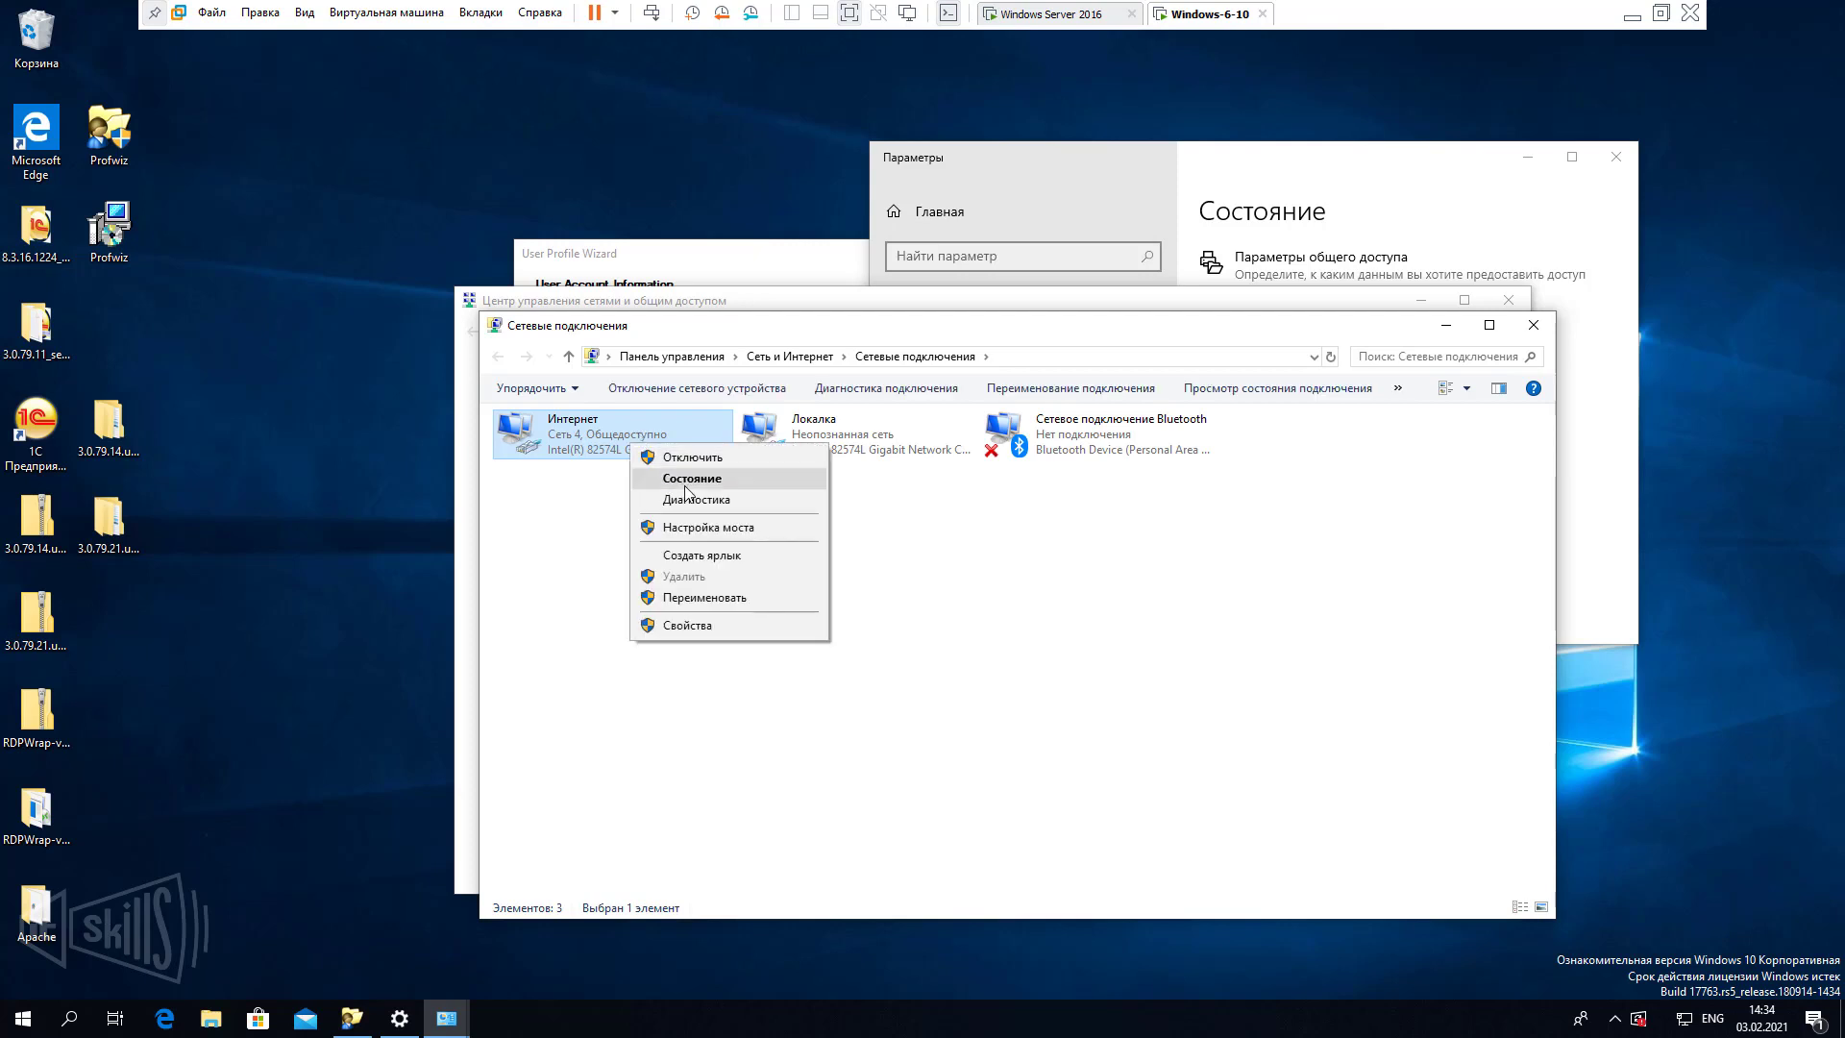
click(688, 458)
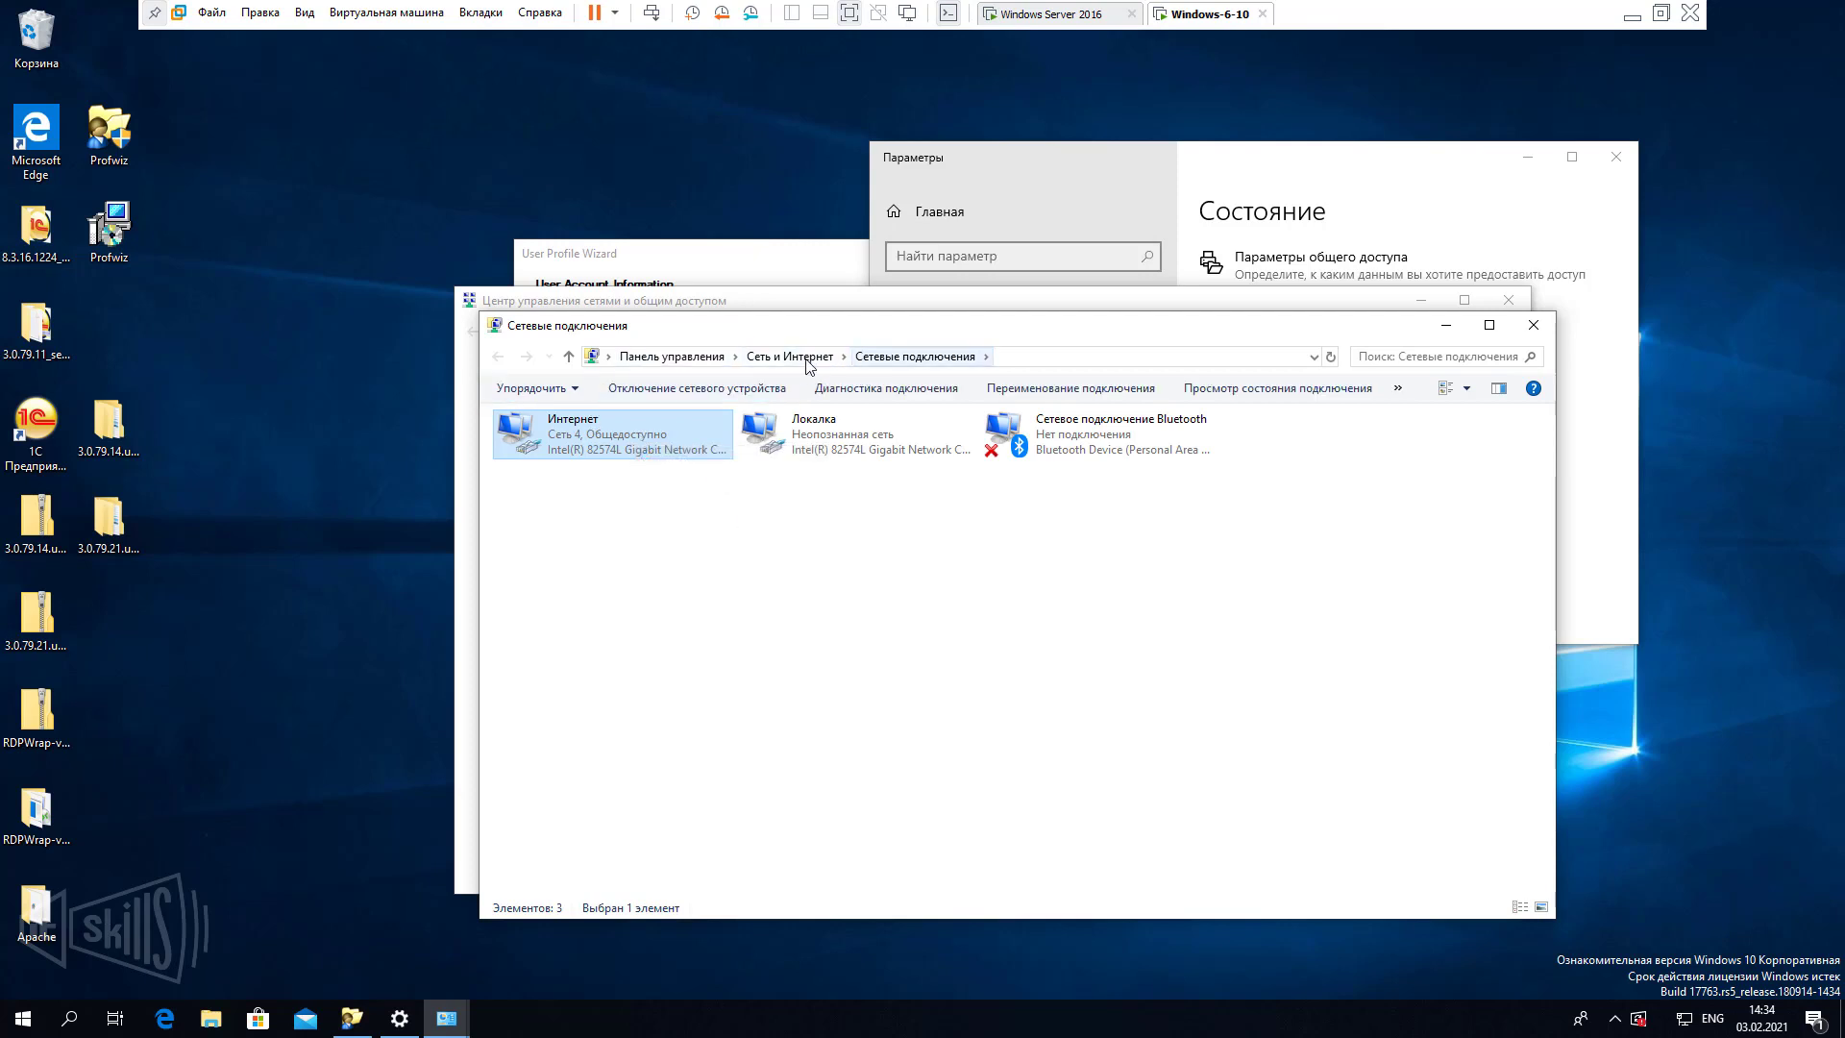
Review the Локалка connection details: IPv4 address, subnet mask and DNS server.
double_click(842, 450)
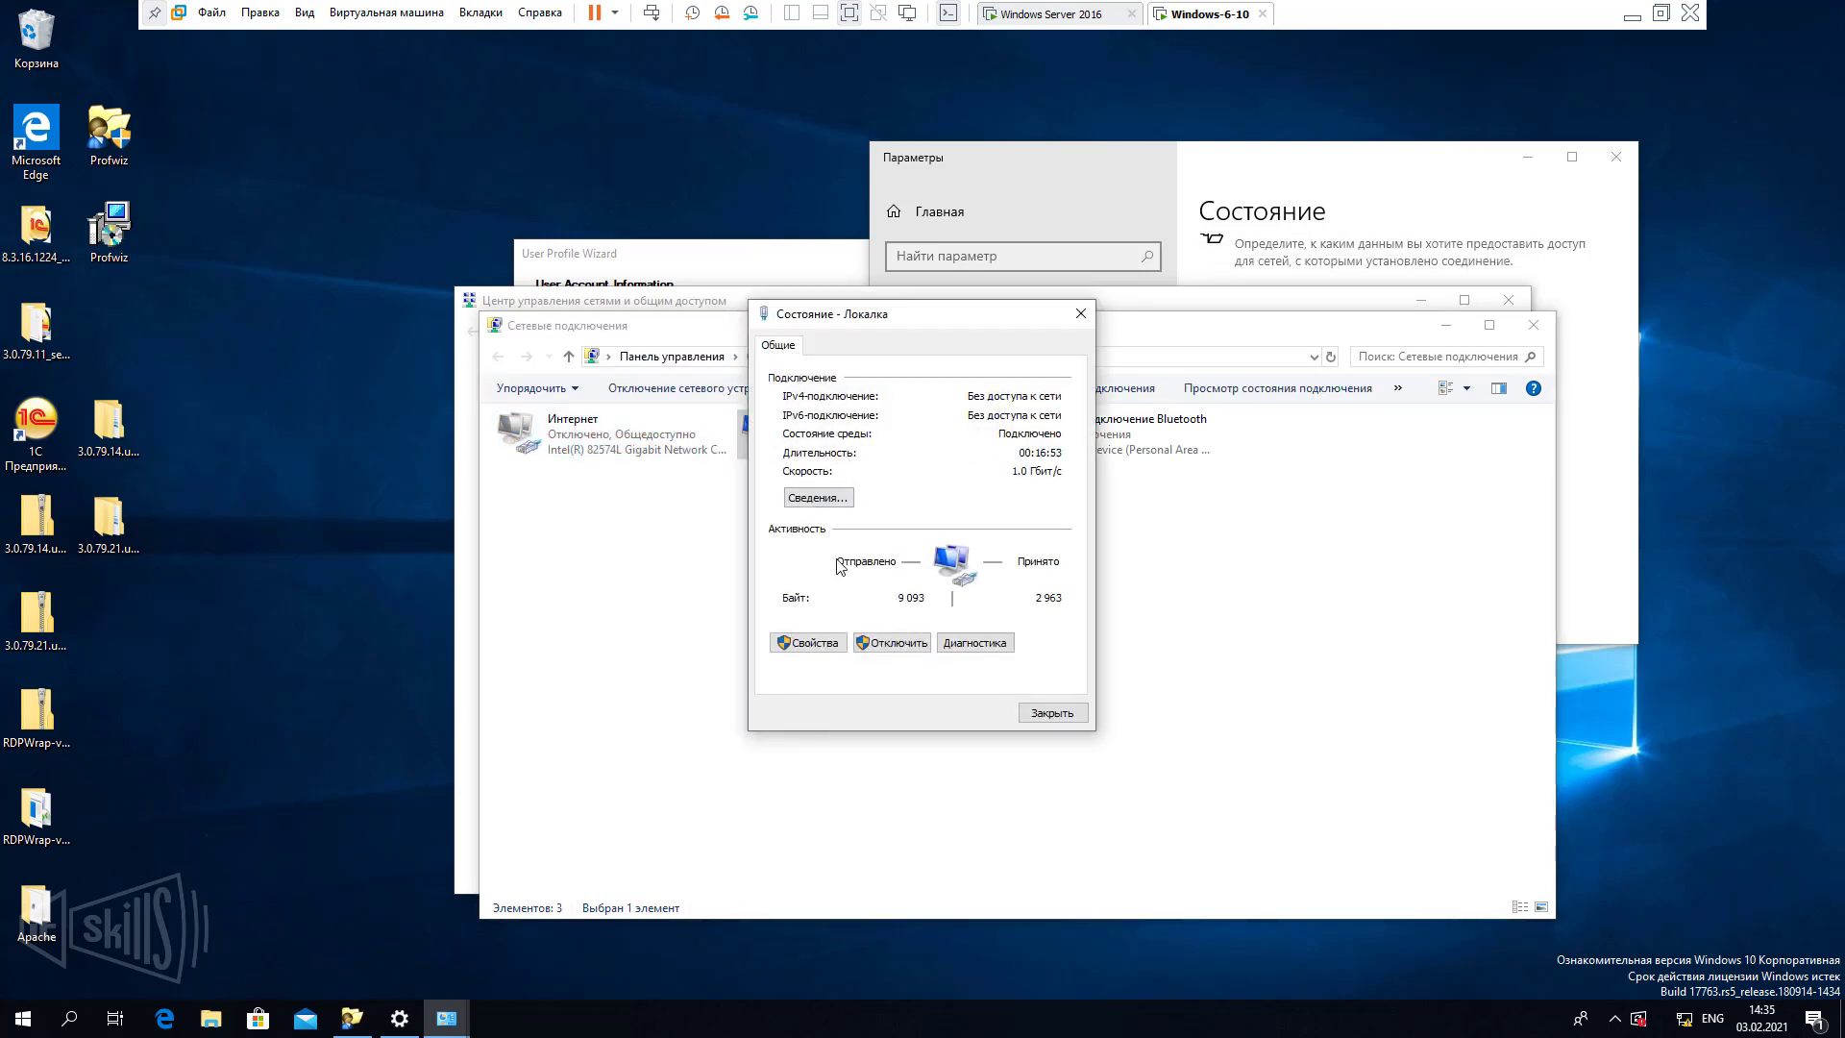
click(822, 500)
click(943, 486)
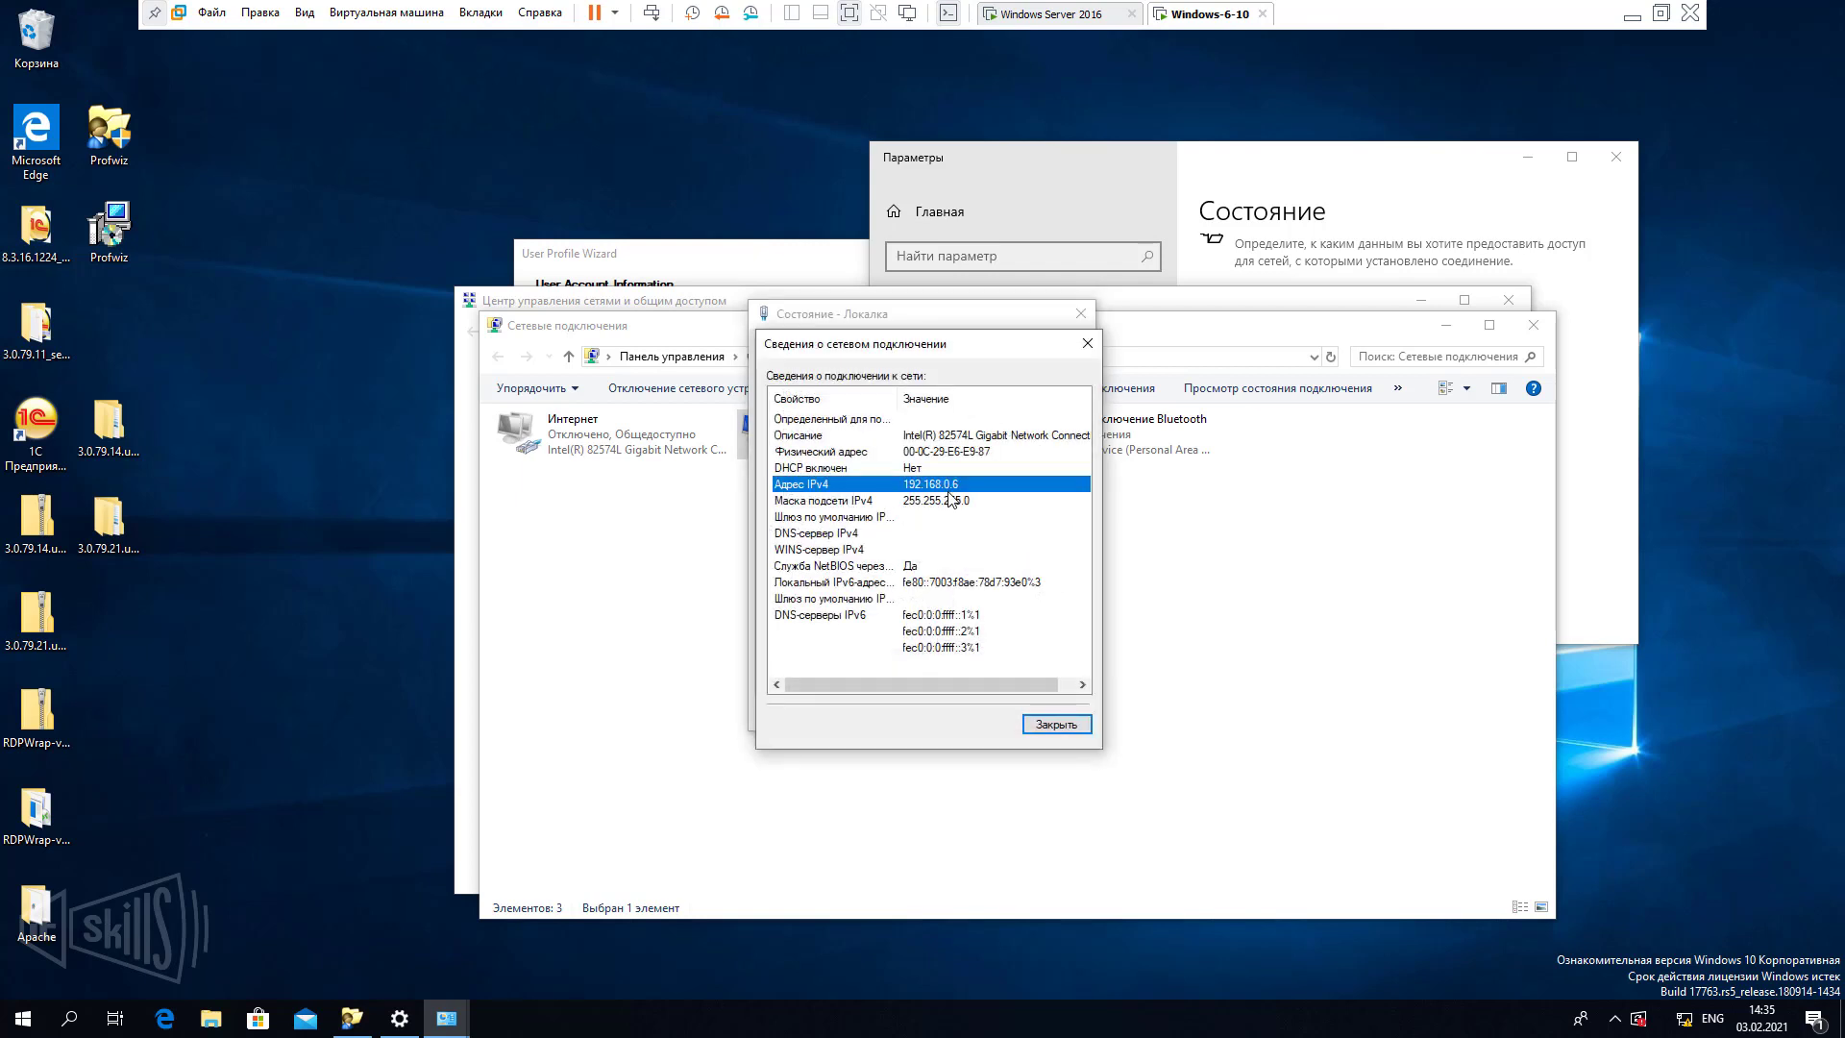
click(954, 500)
click(893, 535)
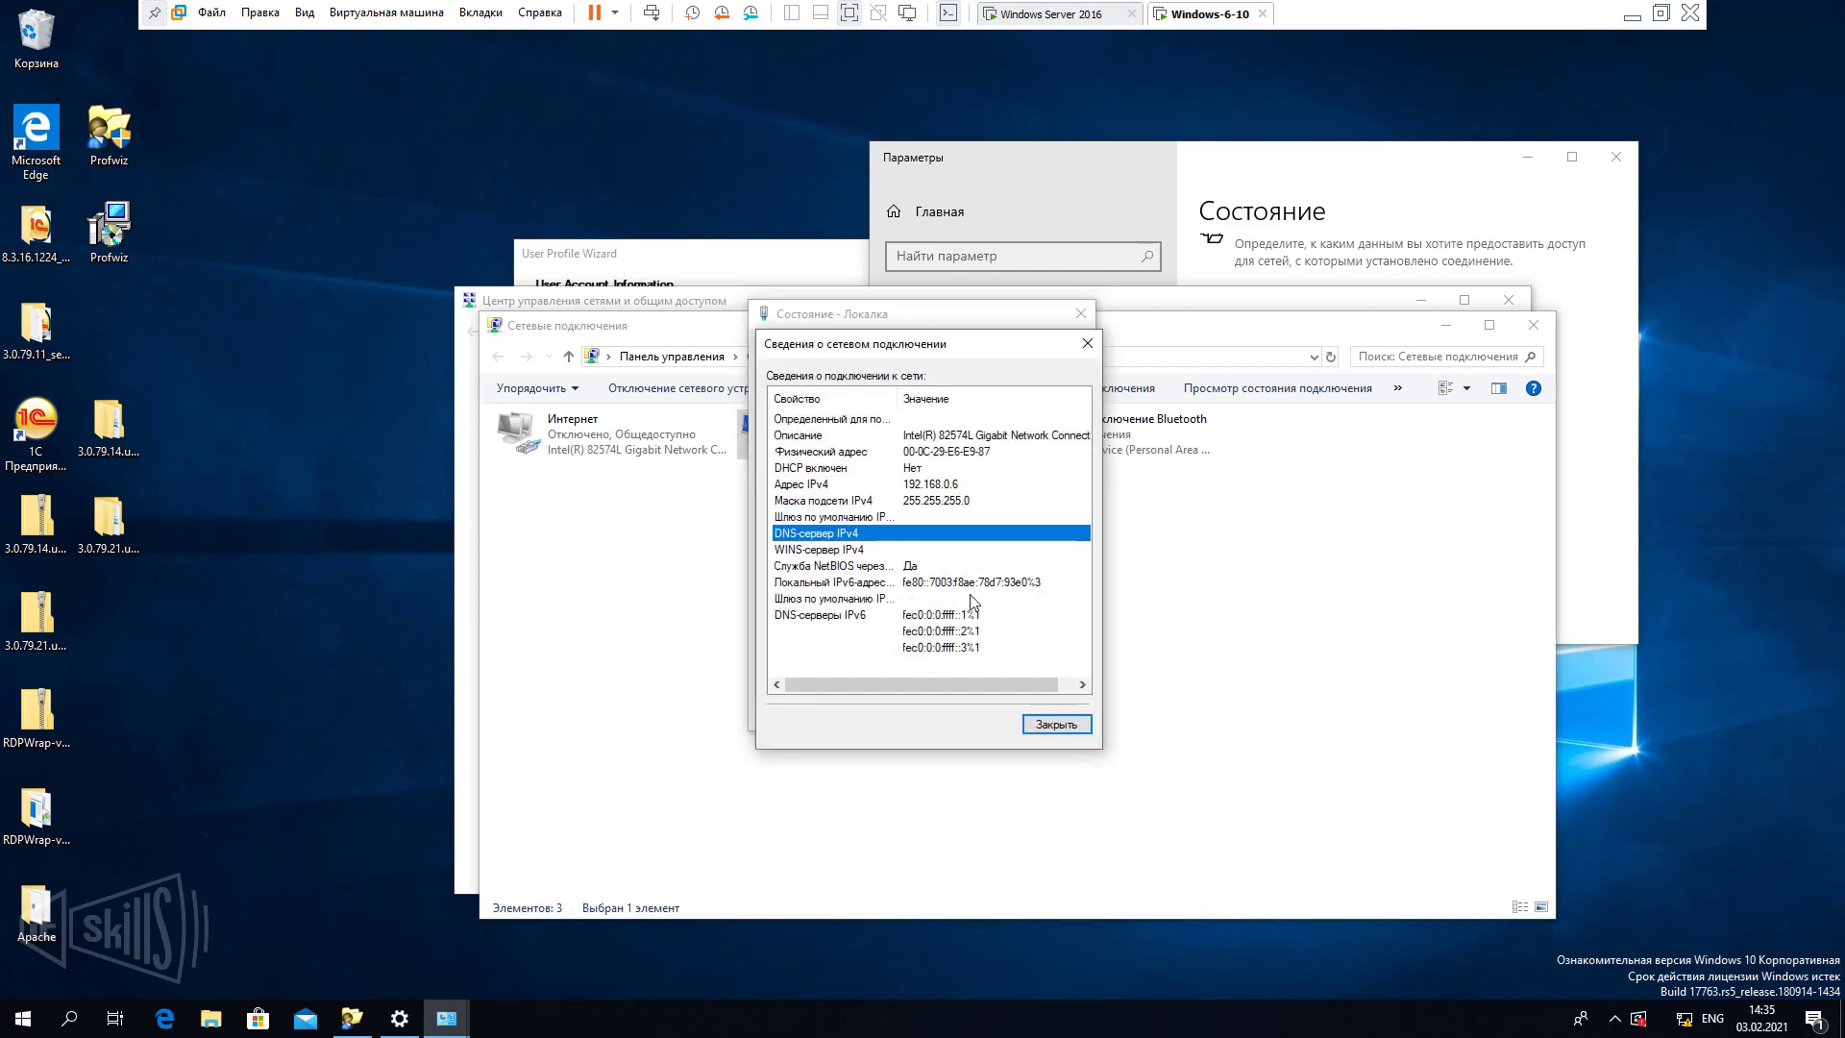
click(1050, 723)
Set Локалка's IPv4 preferred DNS server to 192.168.0.1 and close its dialogs.
click(812, 643)
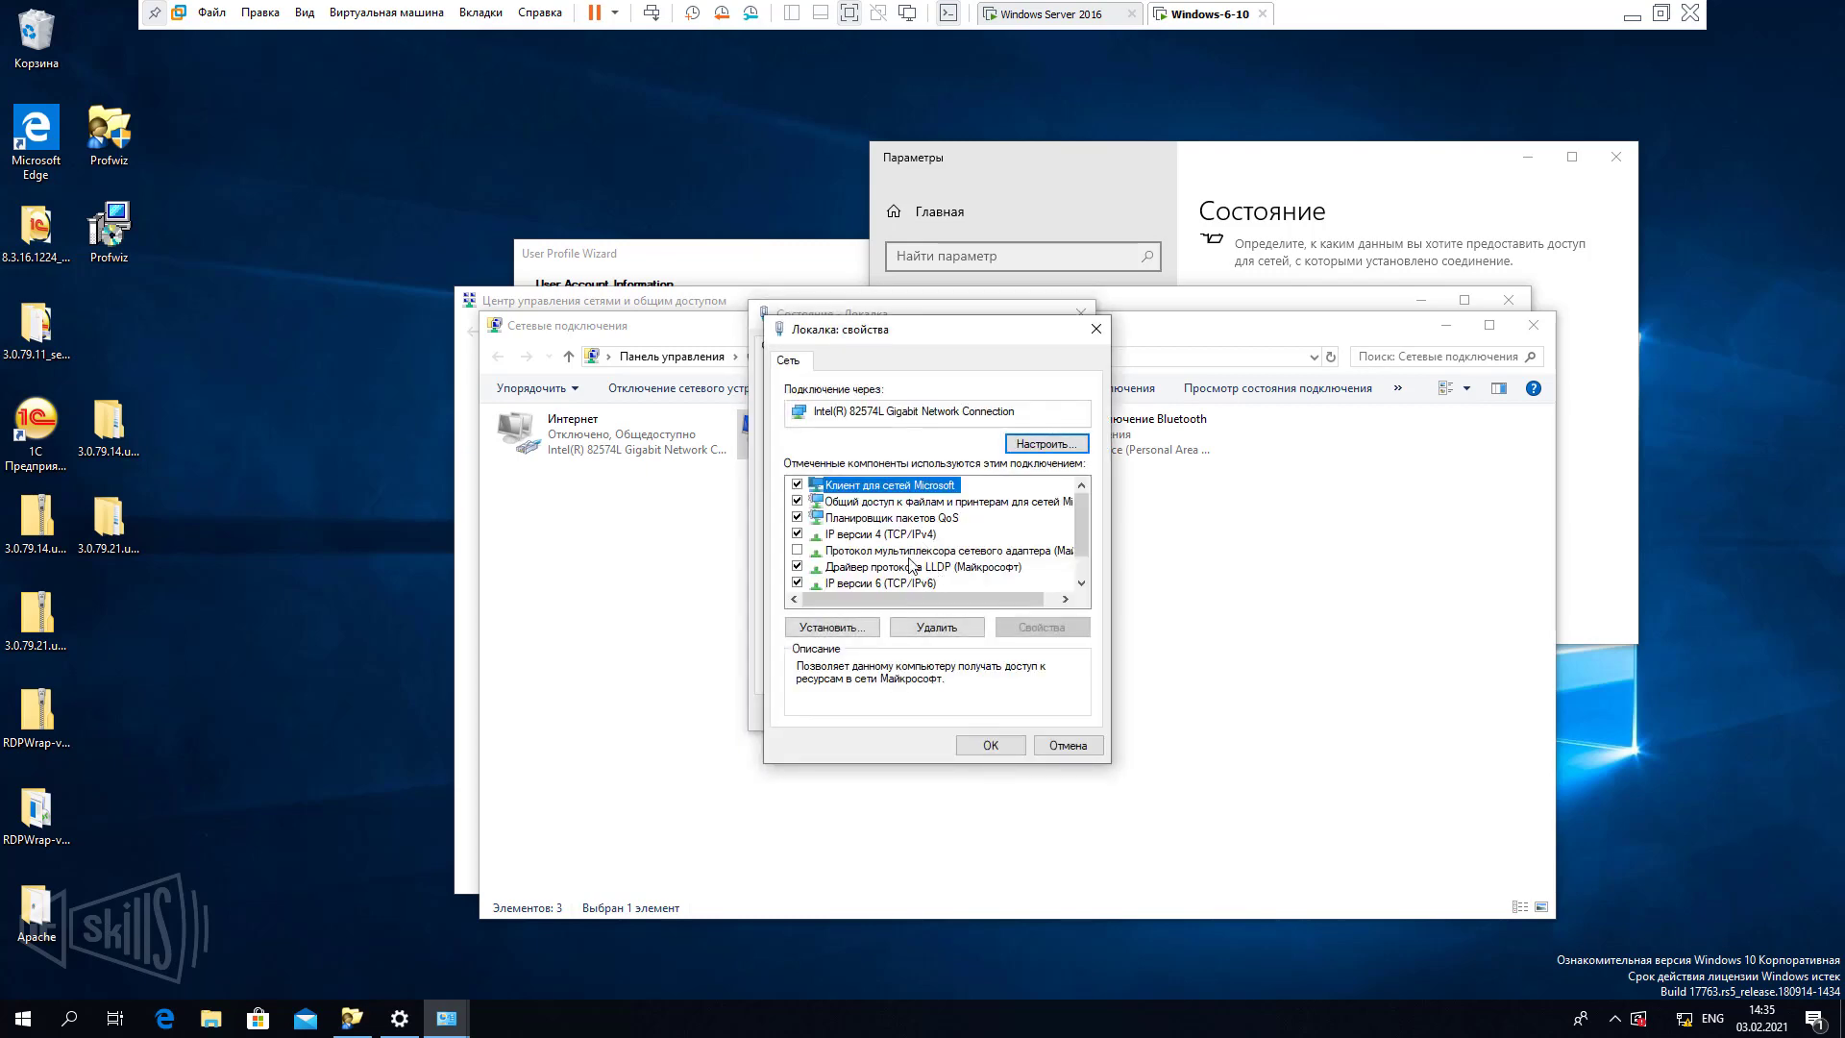
click(911, 534)
click(1041, 627)
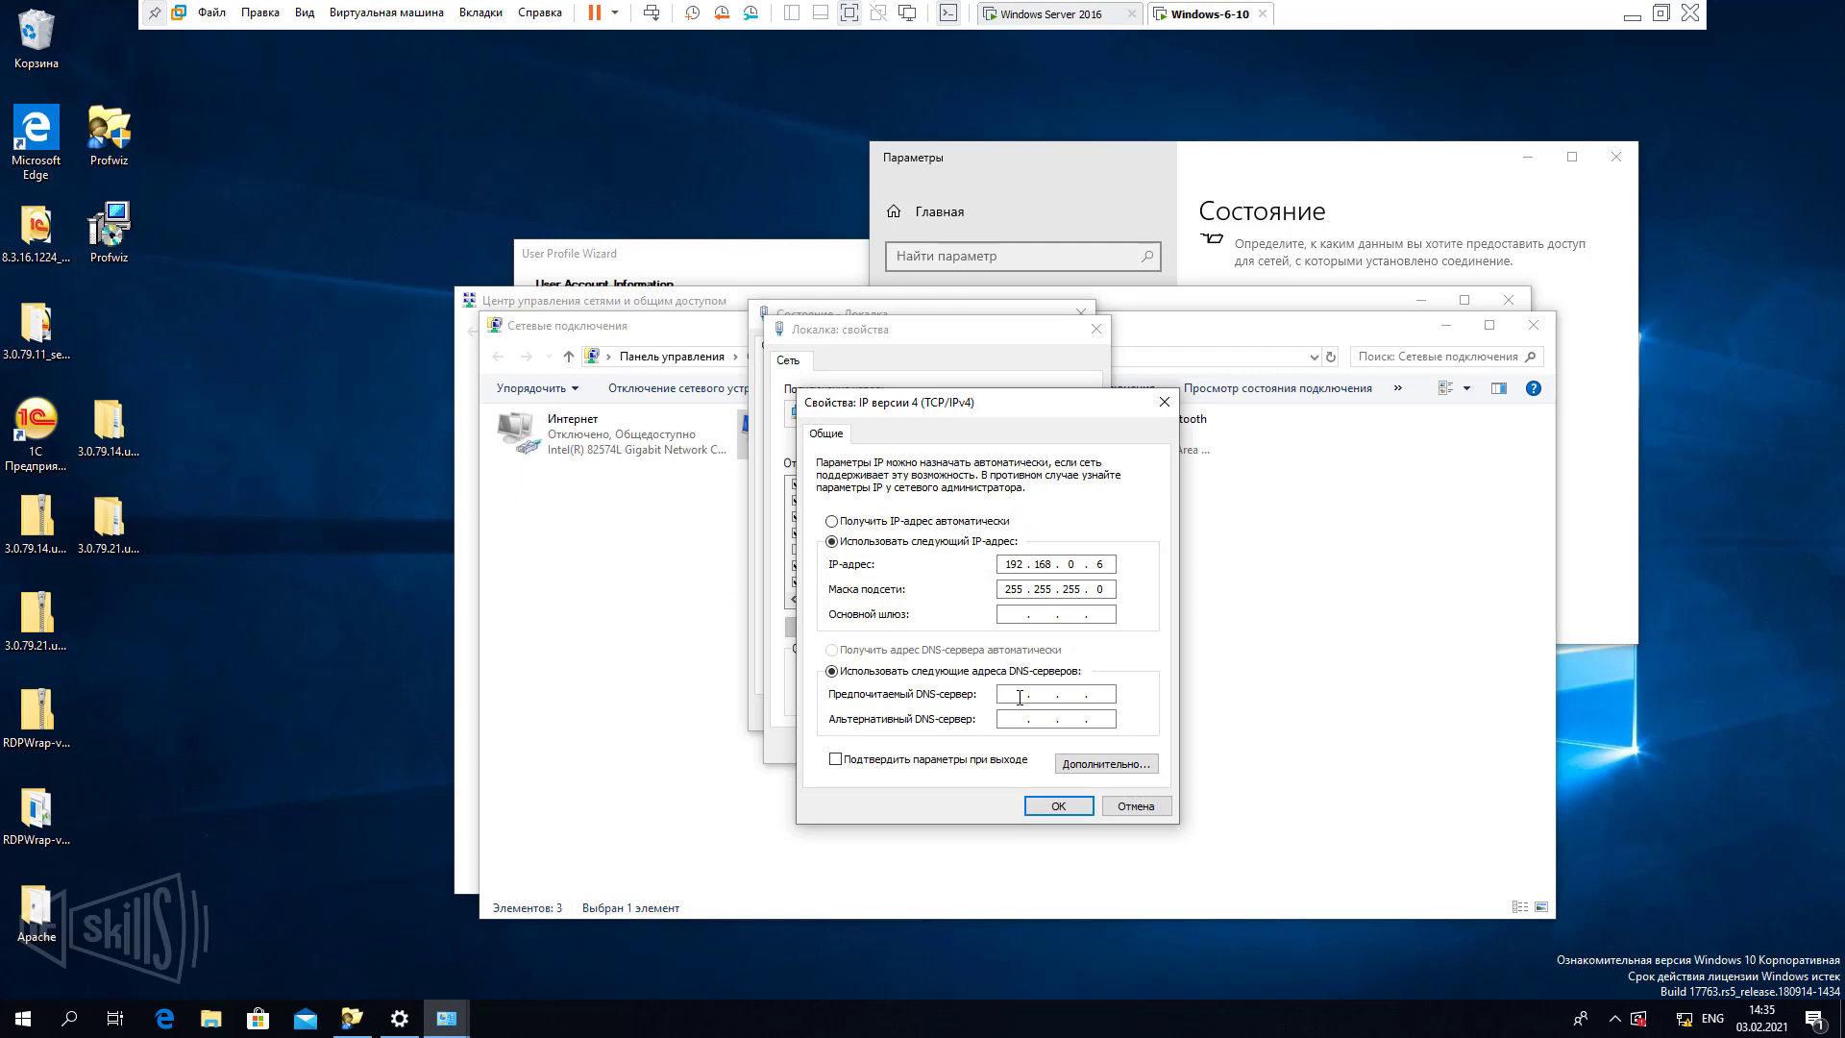
click(1019, 694)
text(192 . 168 . 0 . 1)
click(1075, 806)
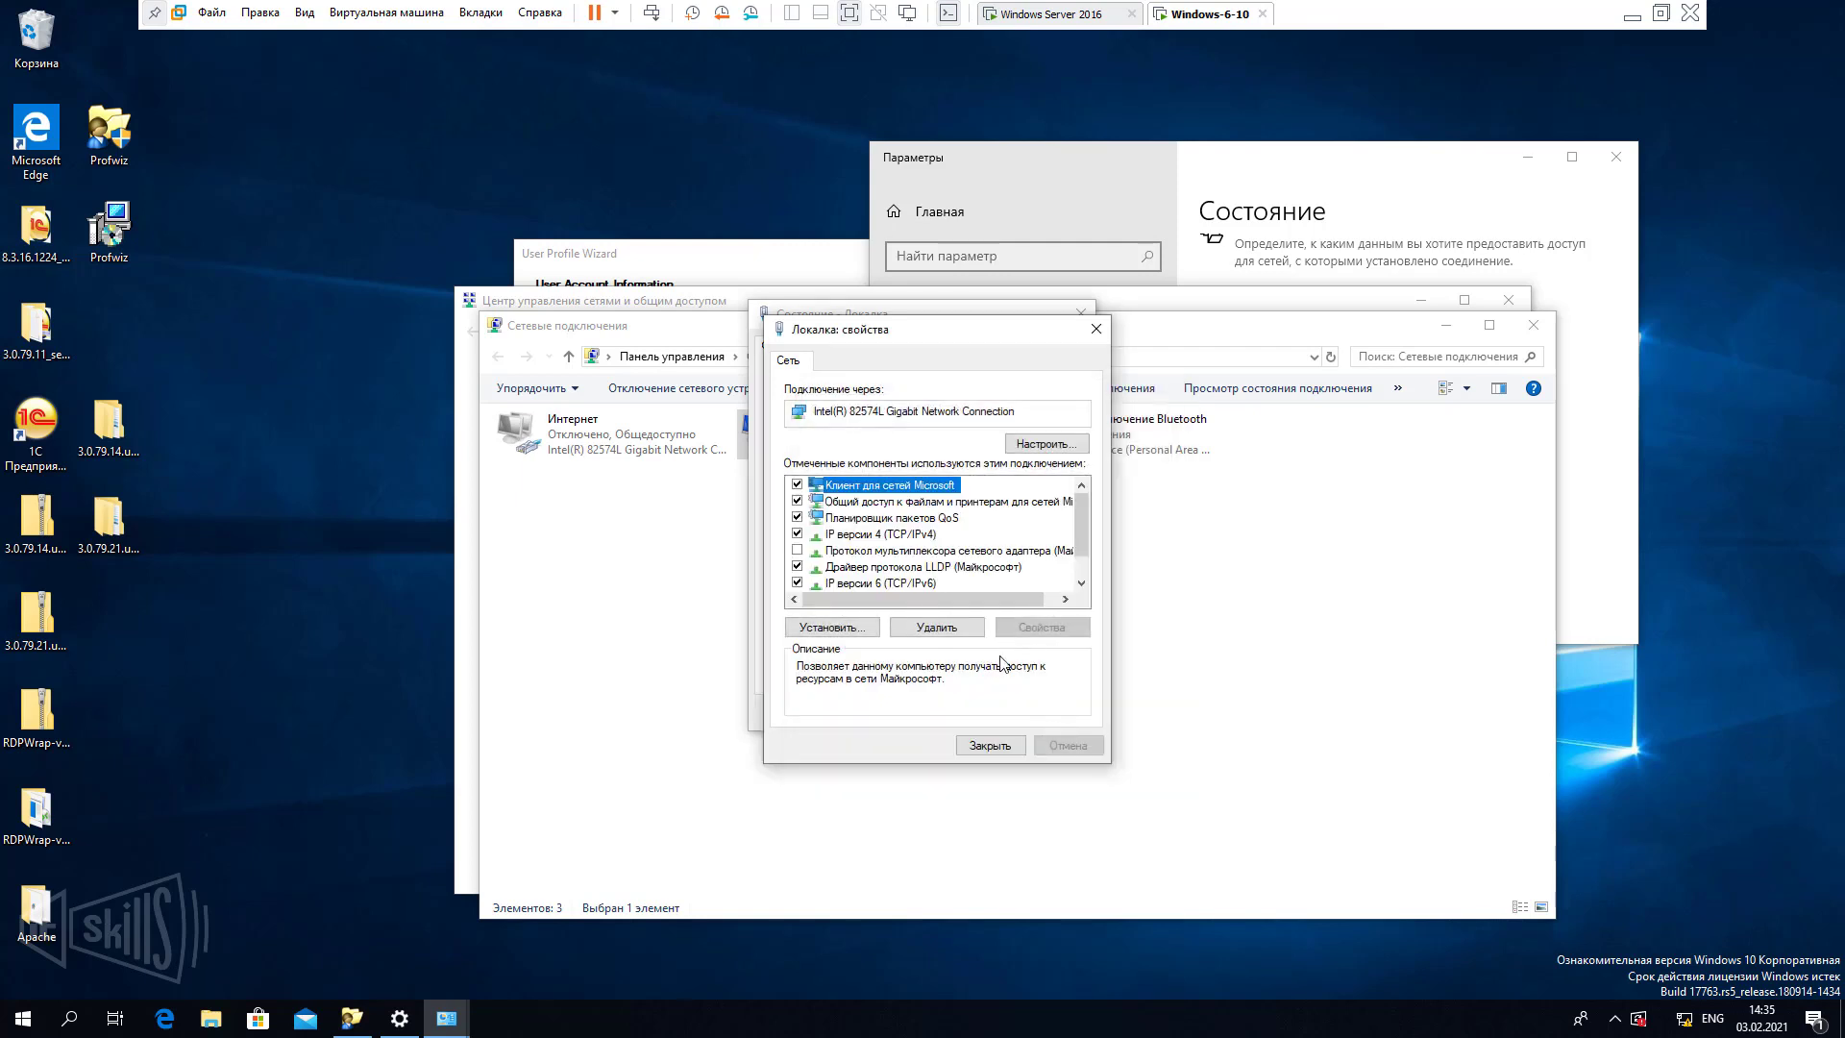
click(990, 747)
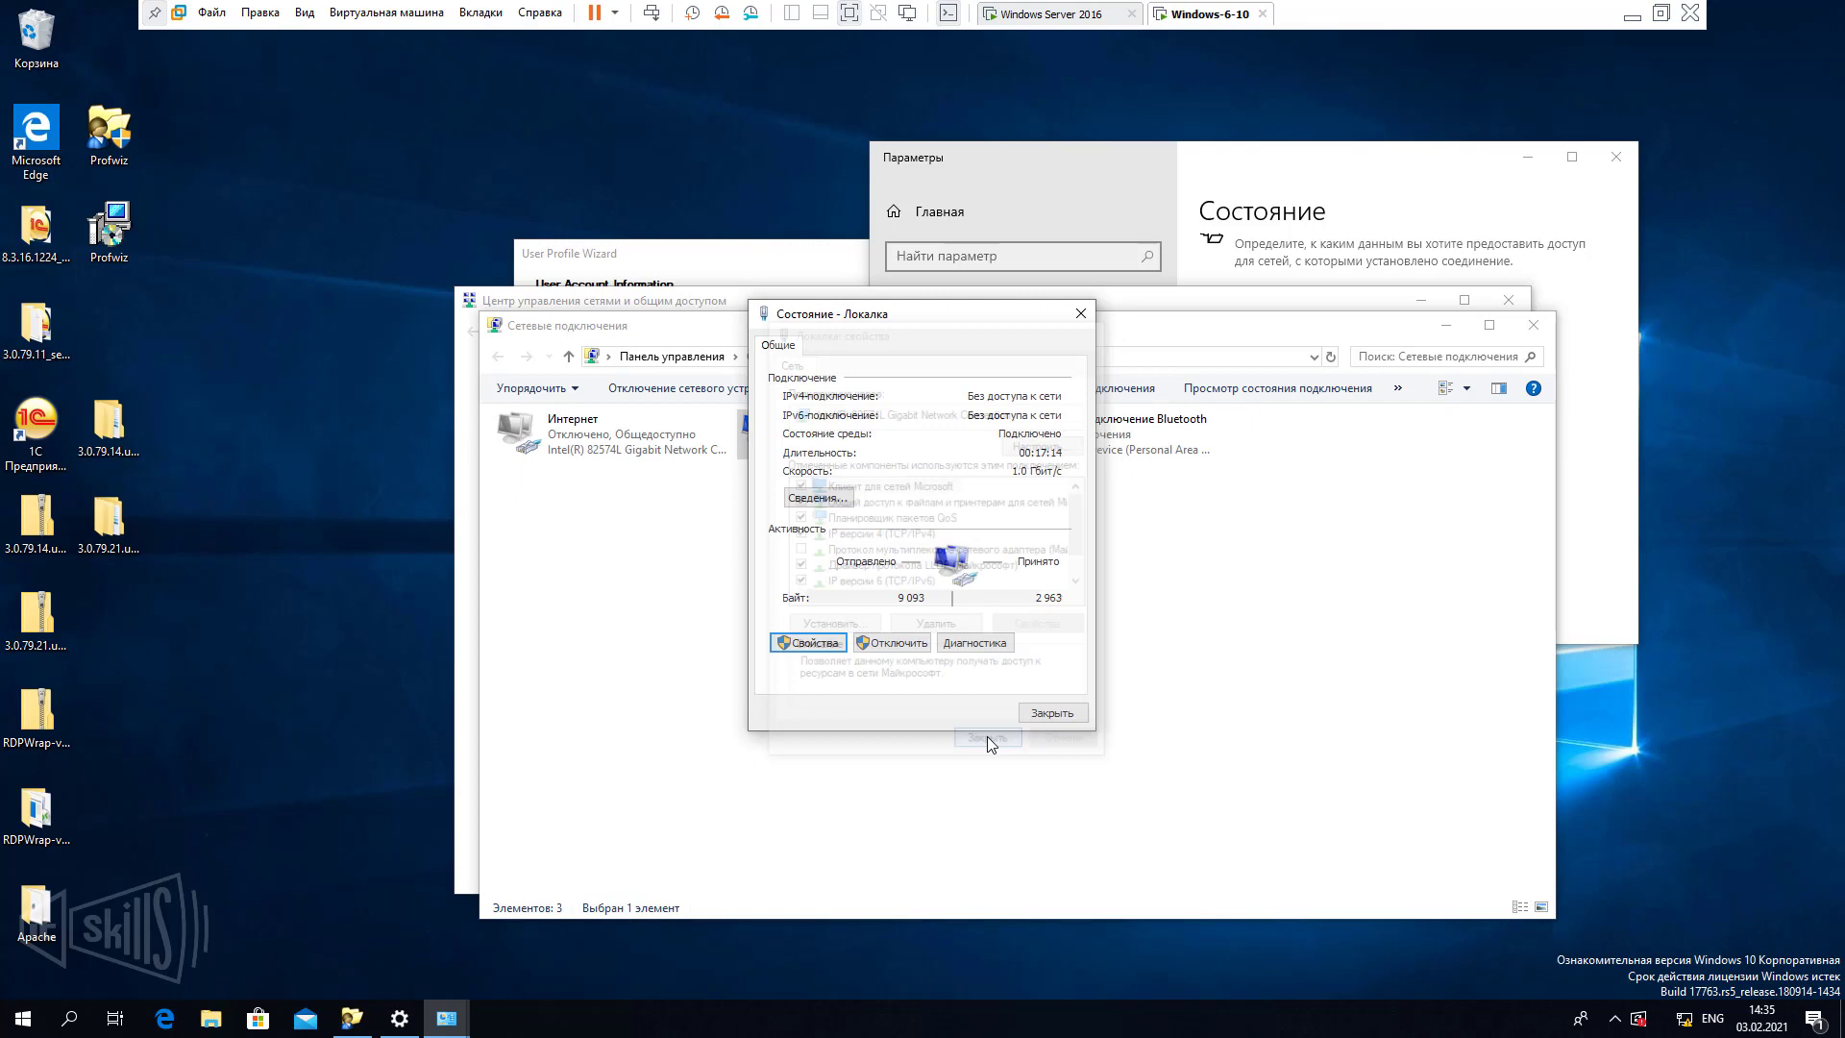
click(1050, 714)
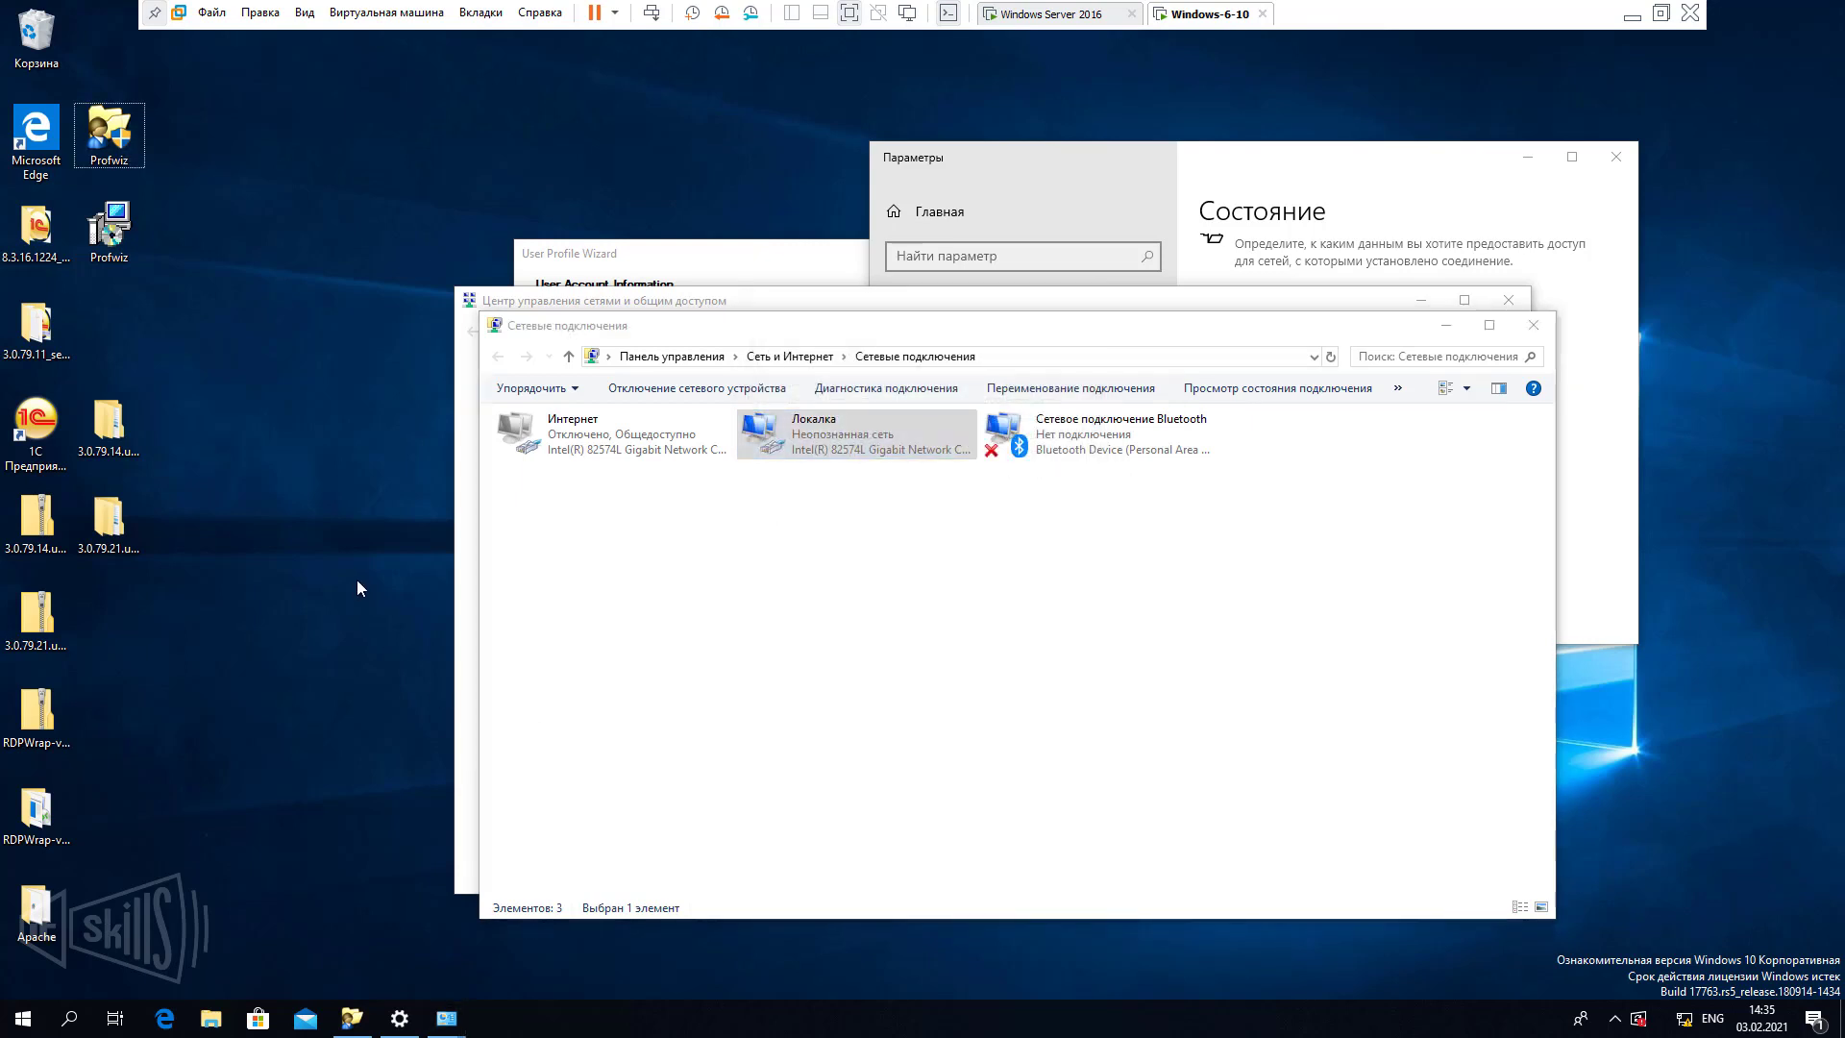
Ping server from cmd, getting replies from 192.168.0.1, then minimize the console.
key(super+r)
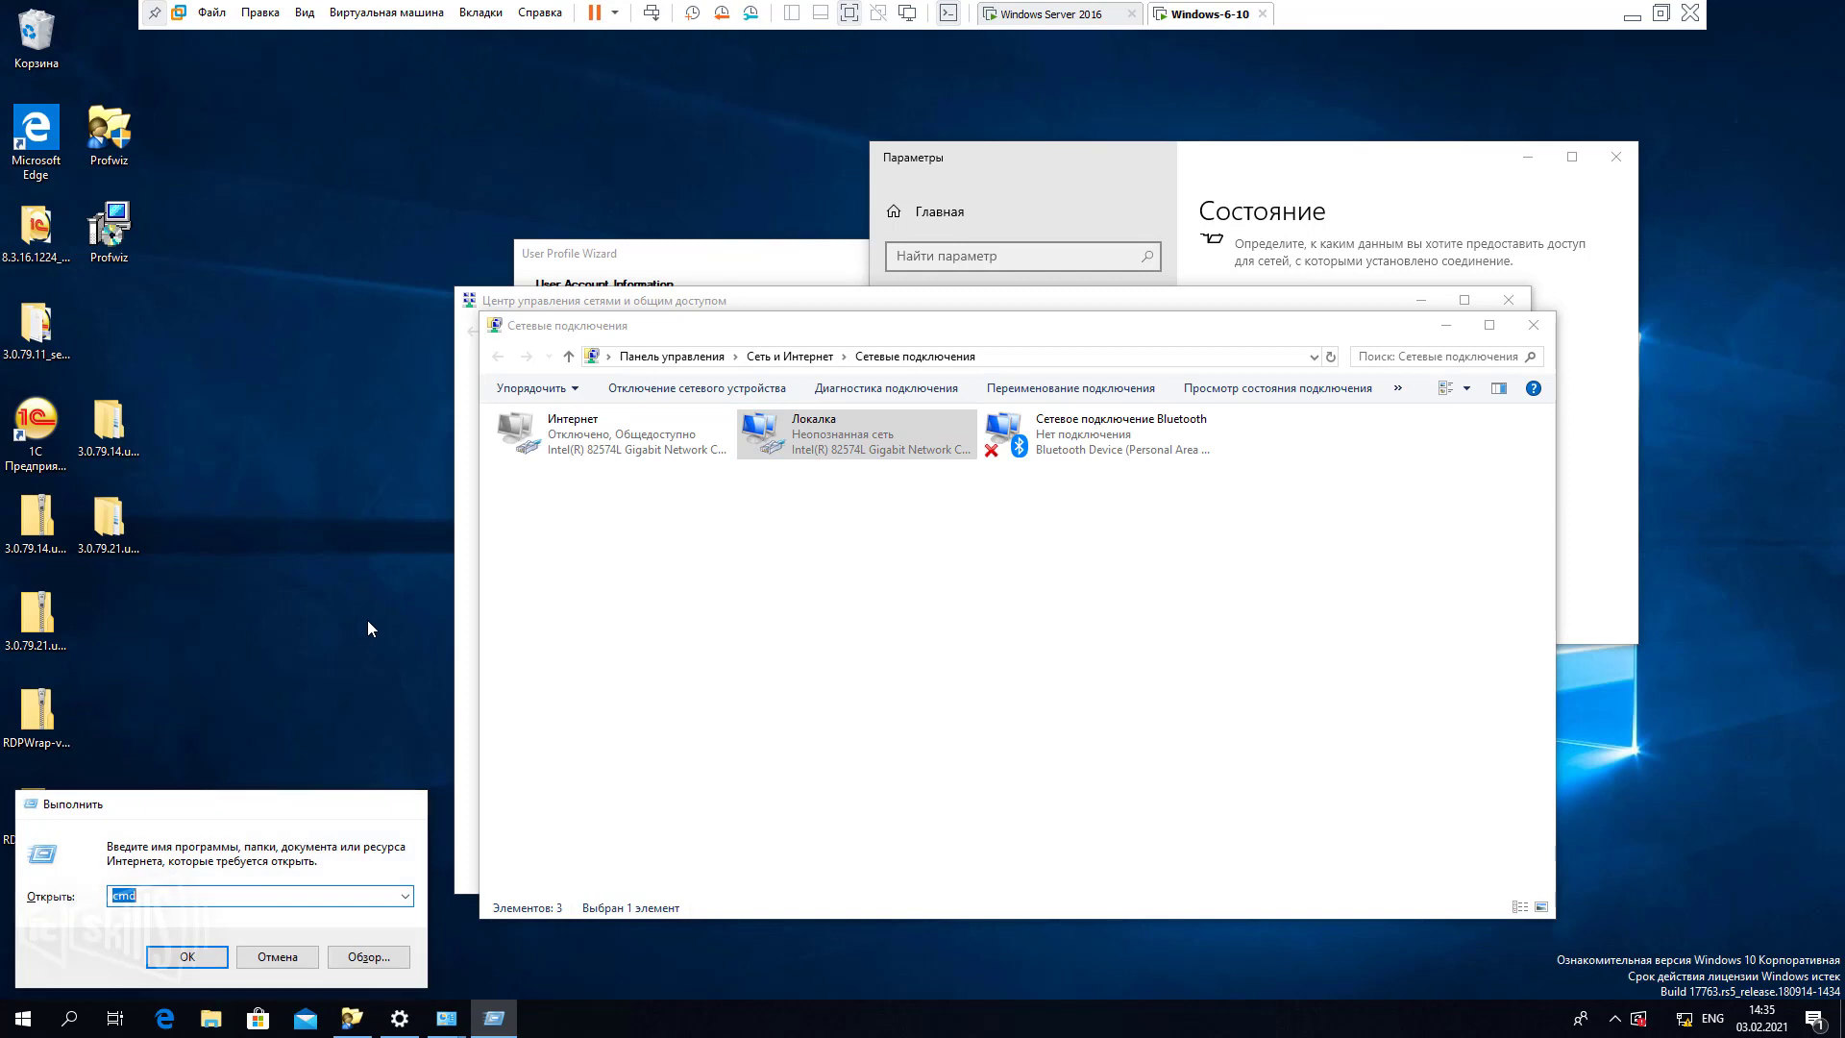
key(Return)
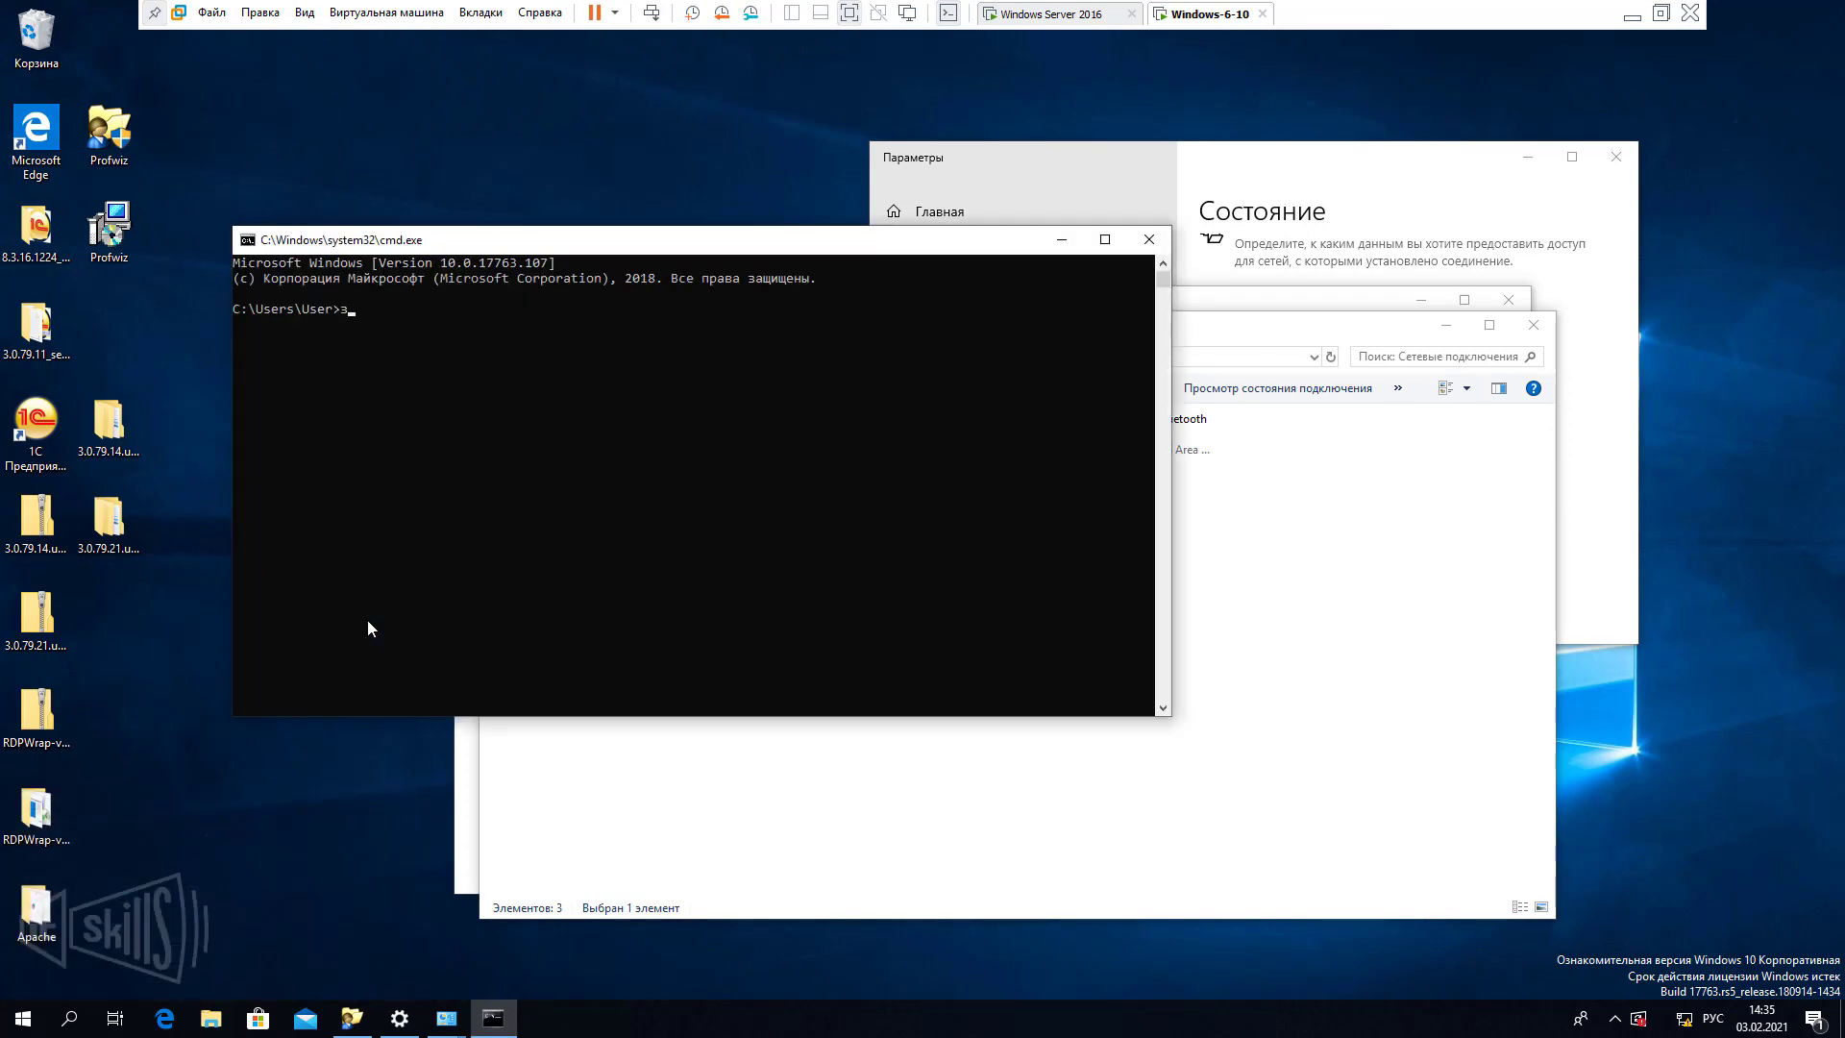
text(ping d)
key(BackSpace)
text(server)
key(Return)
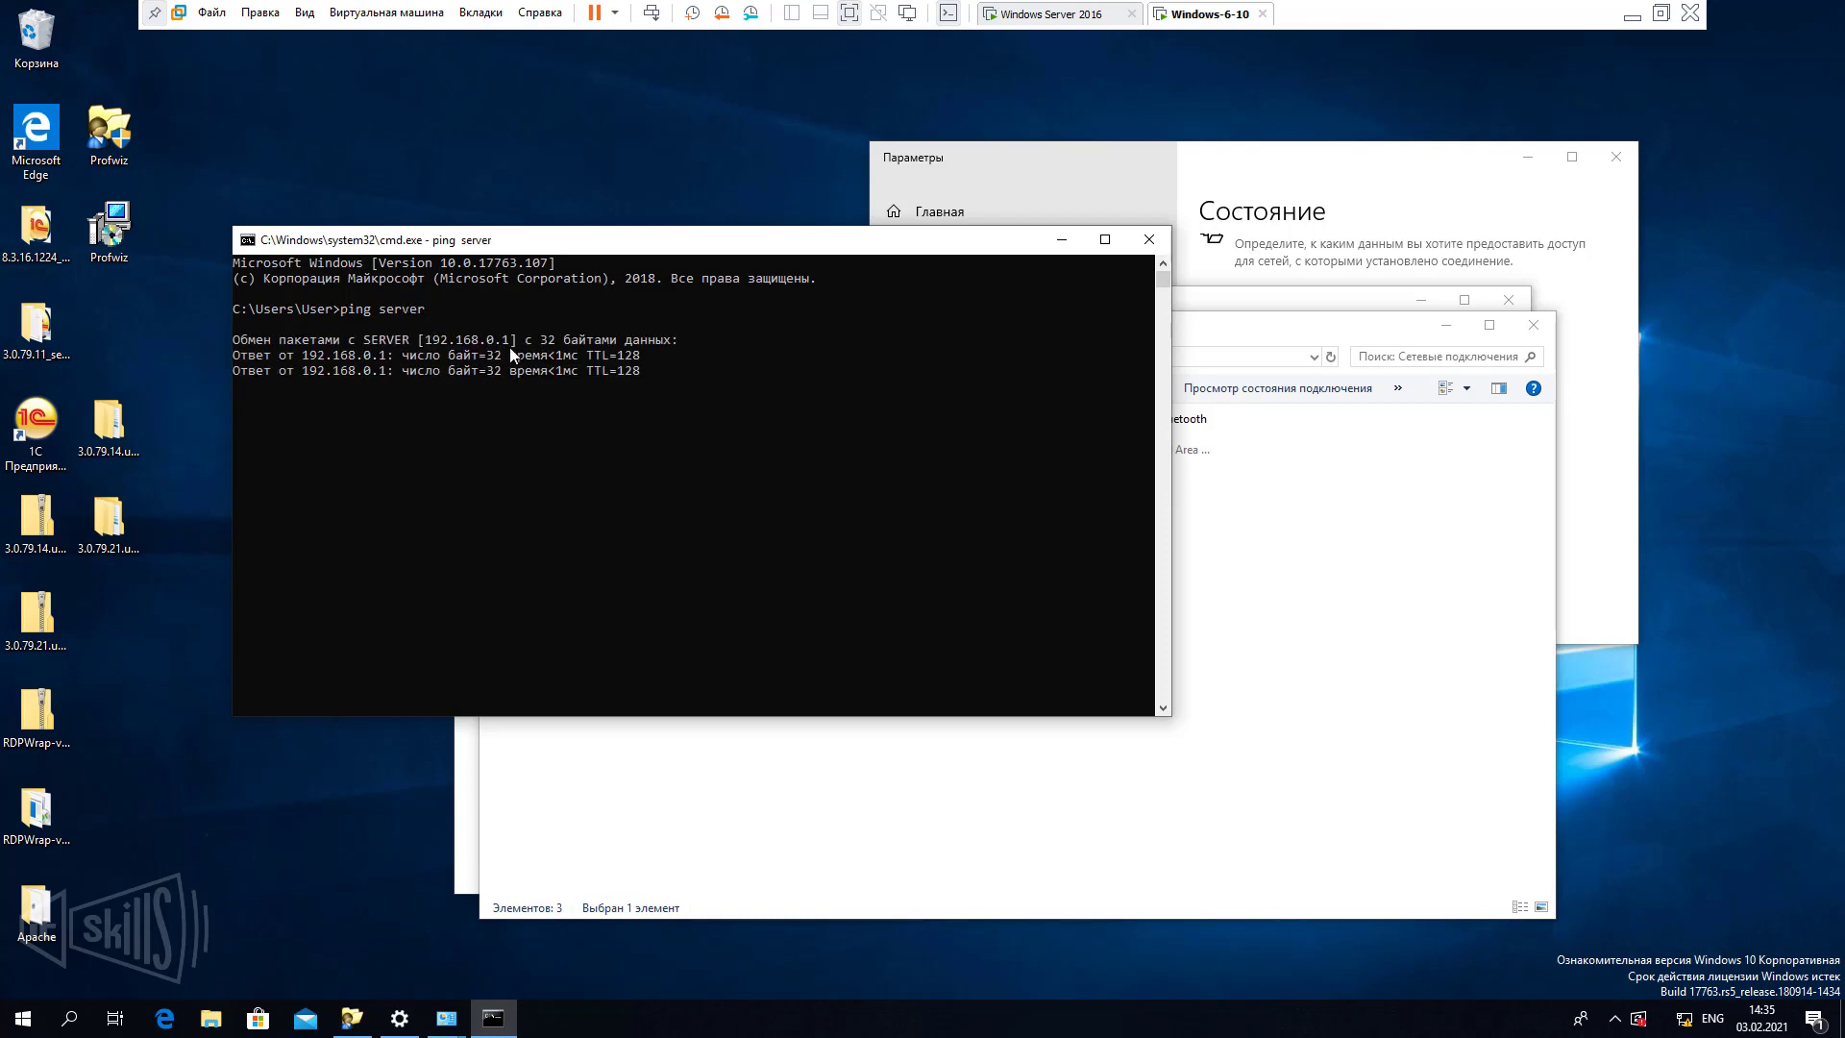
click(1062, 241)
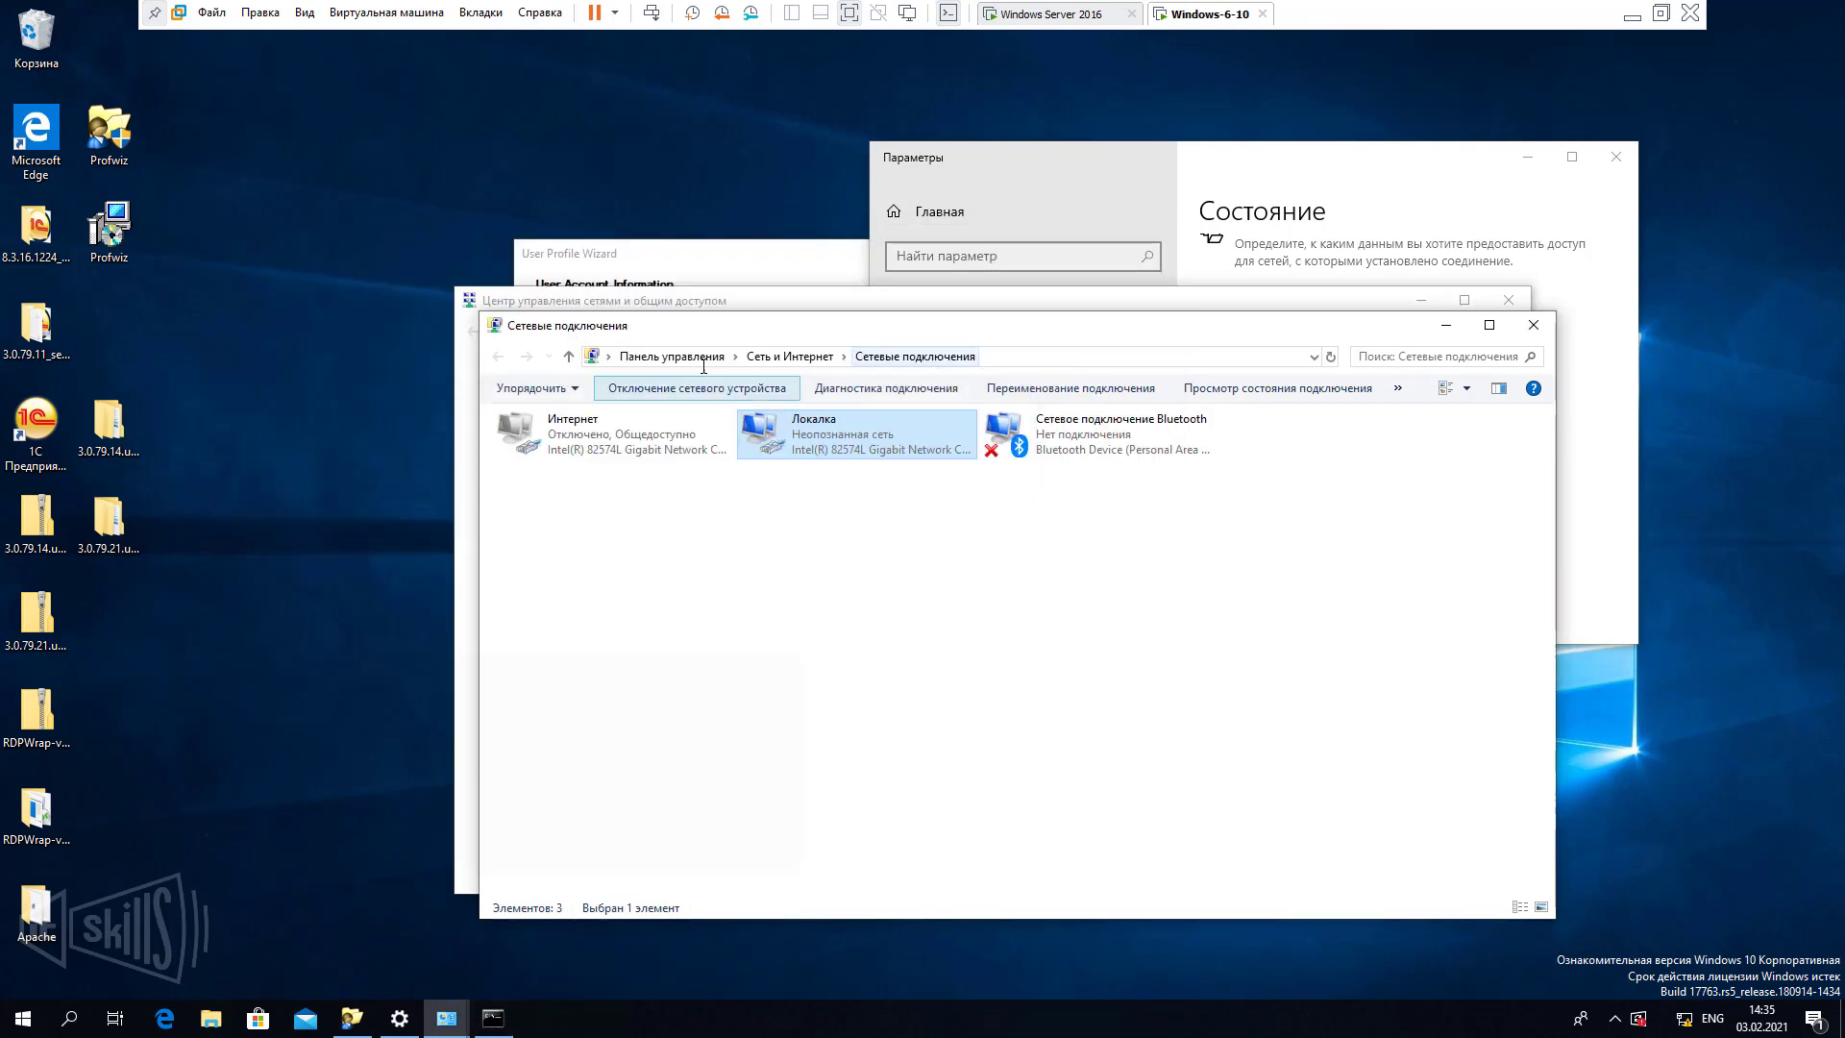
Verify the office.loc domain and account name entries and start the migration.
click(699, 248)
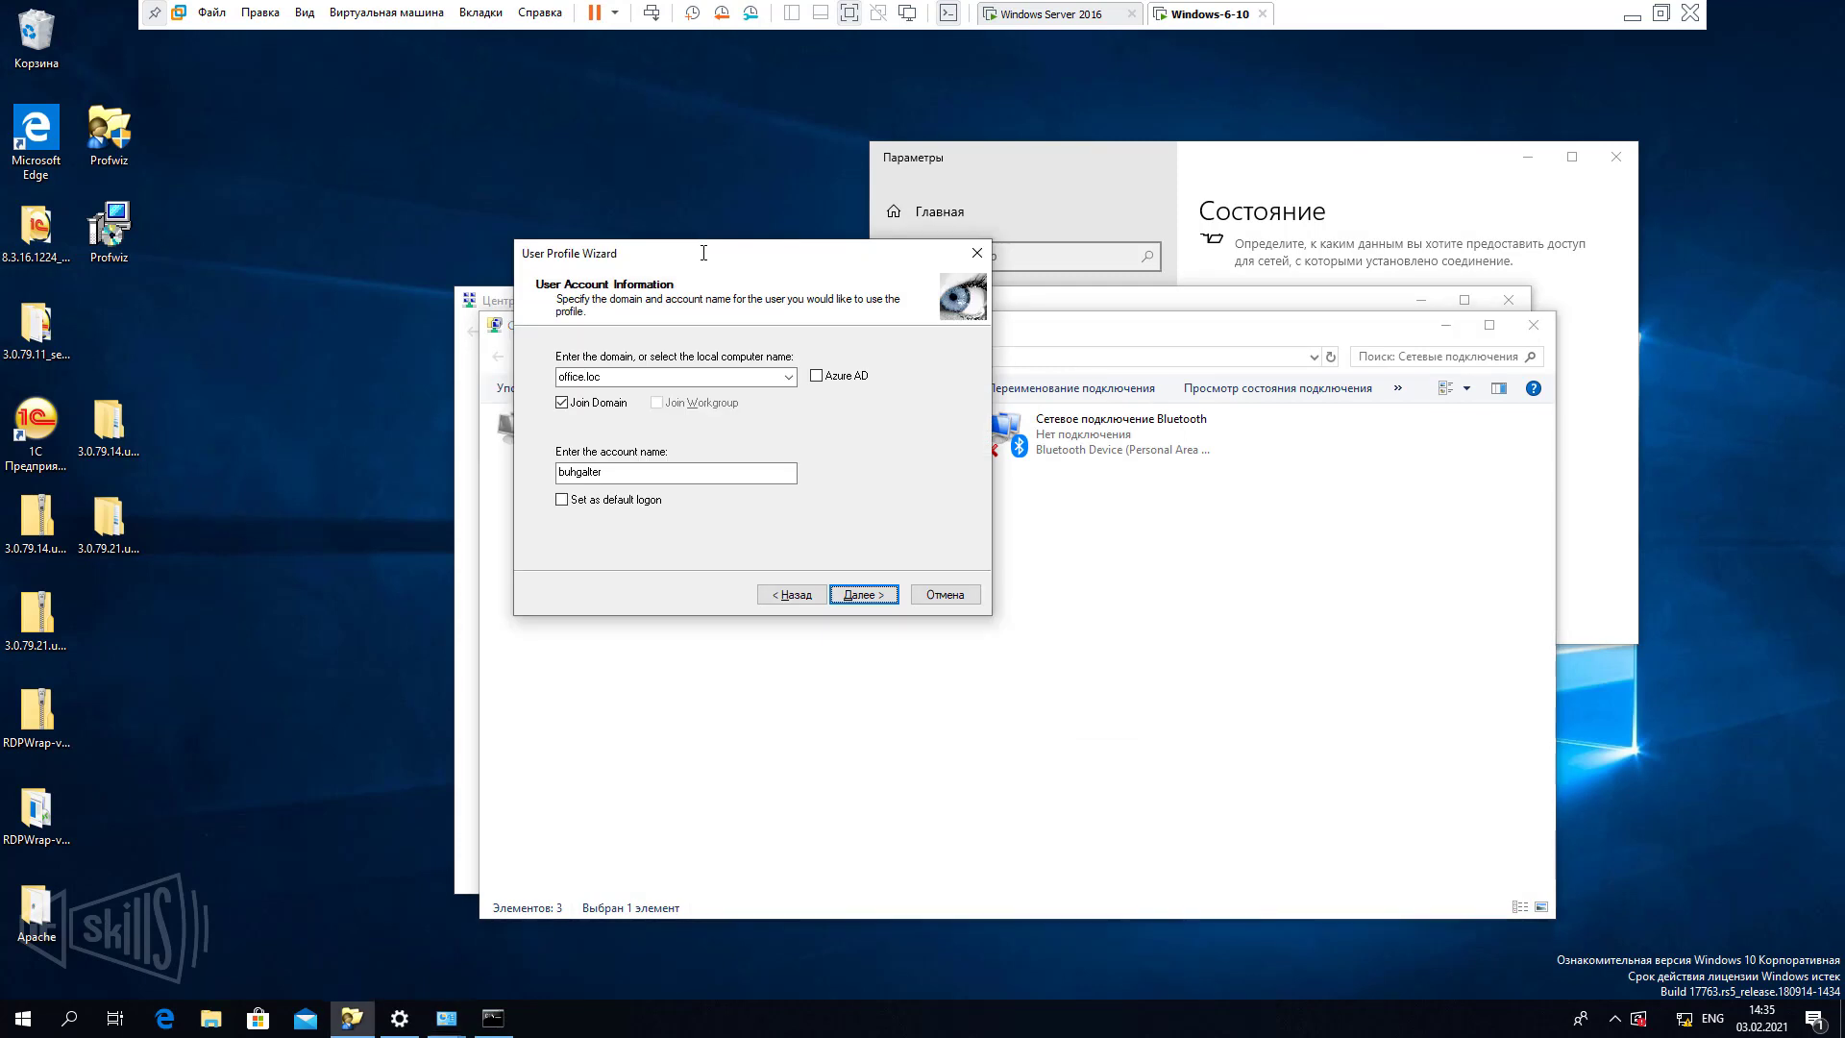
click(616, 377)
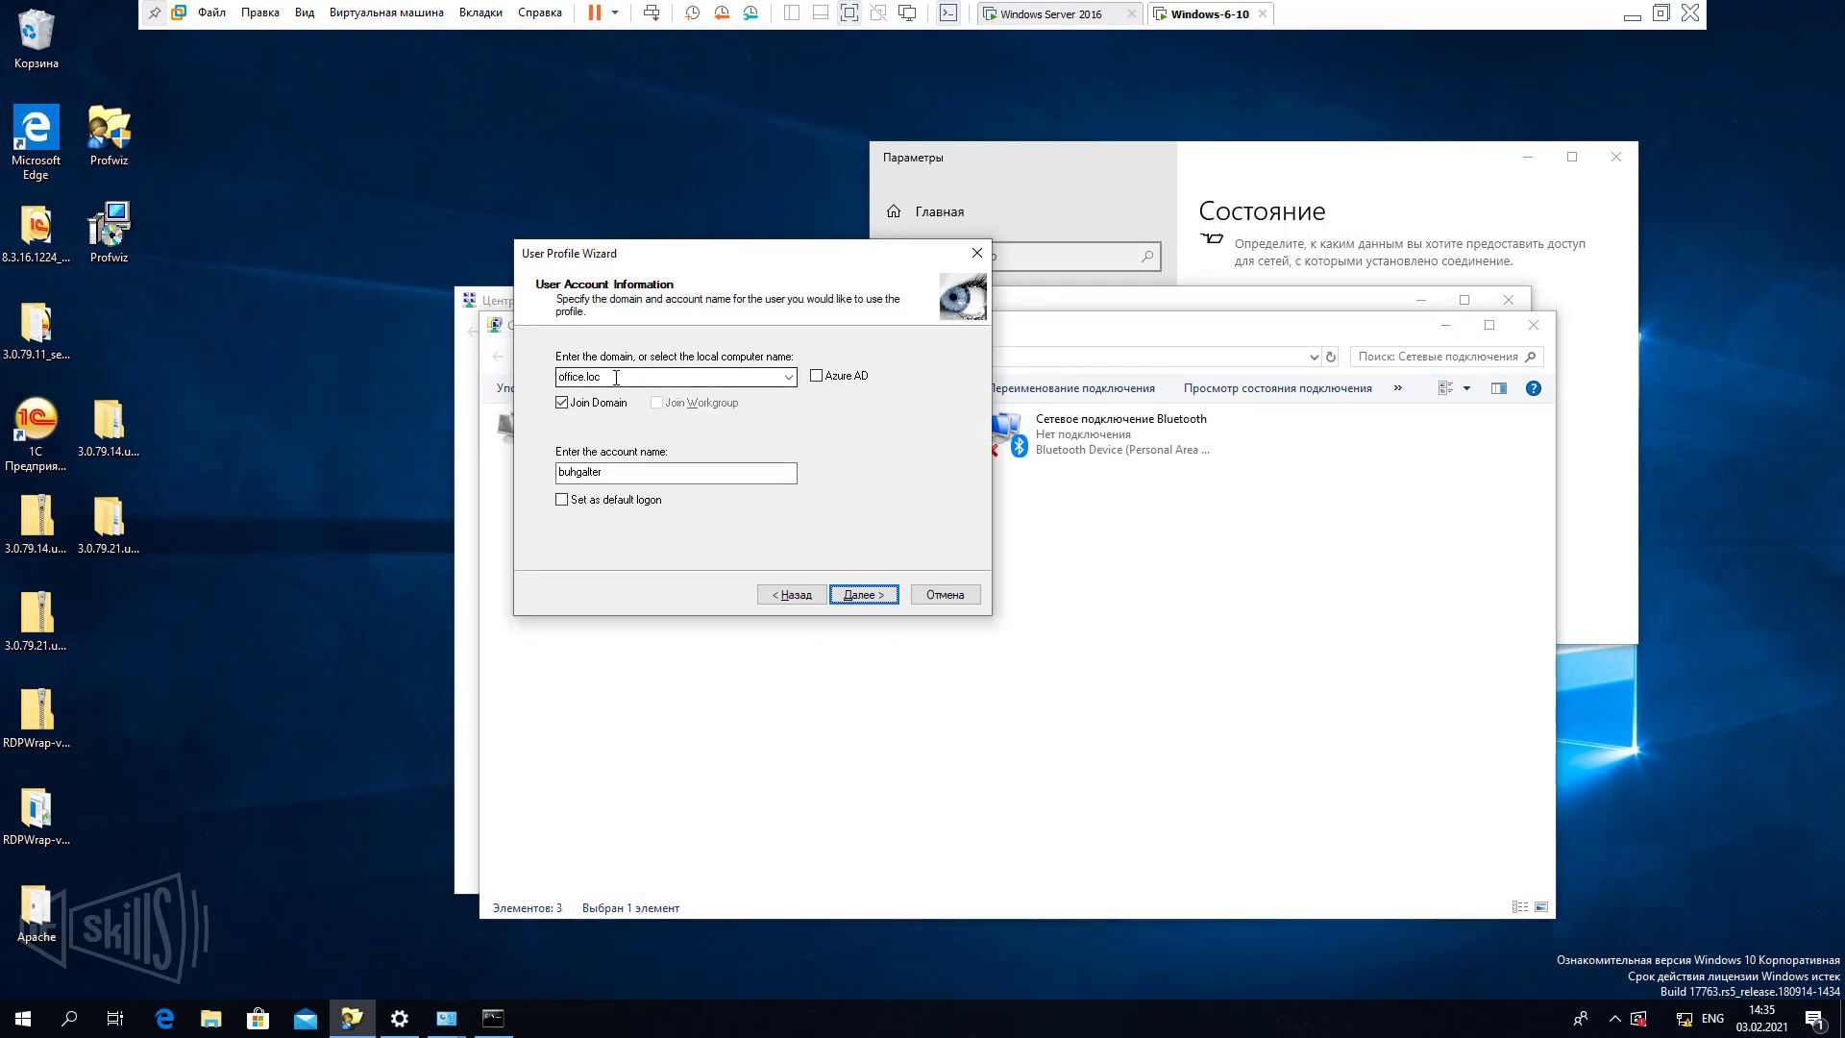
click(599, 472)
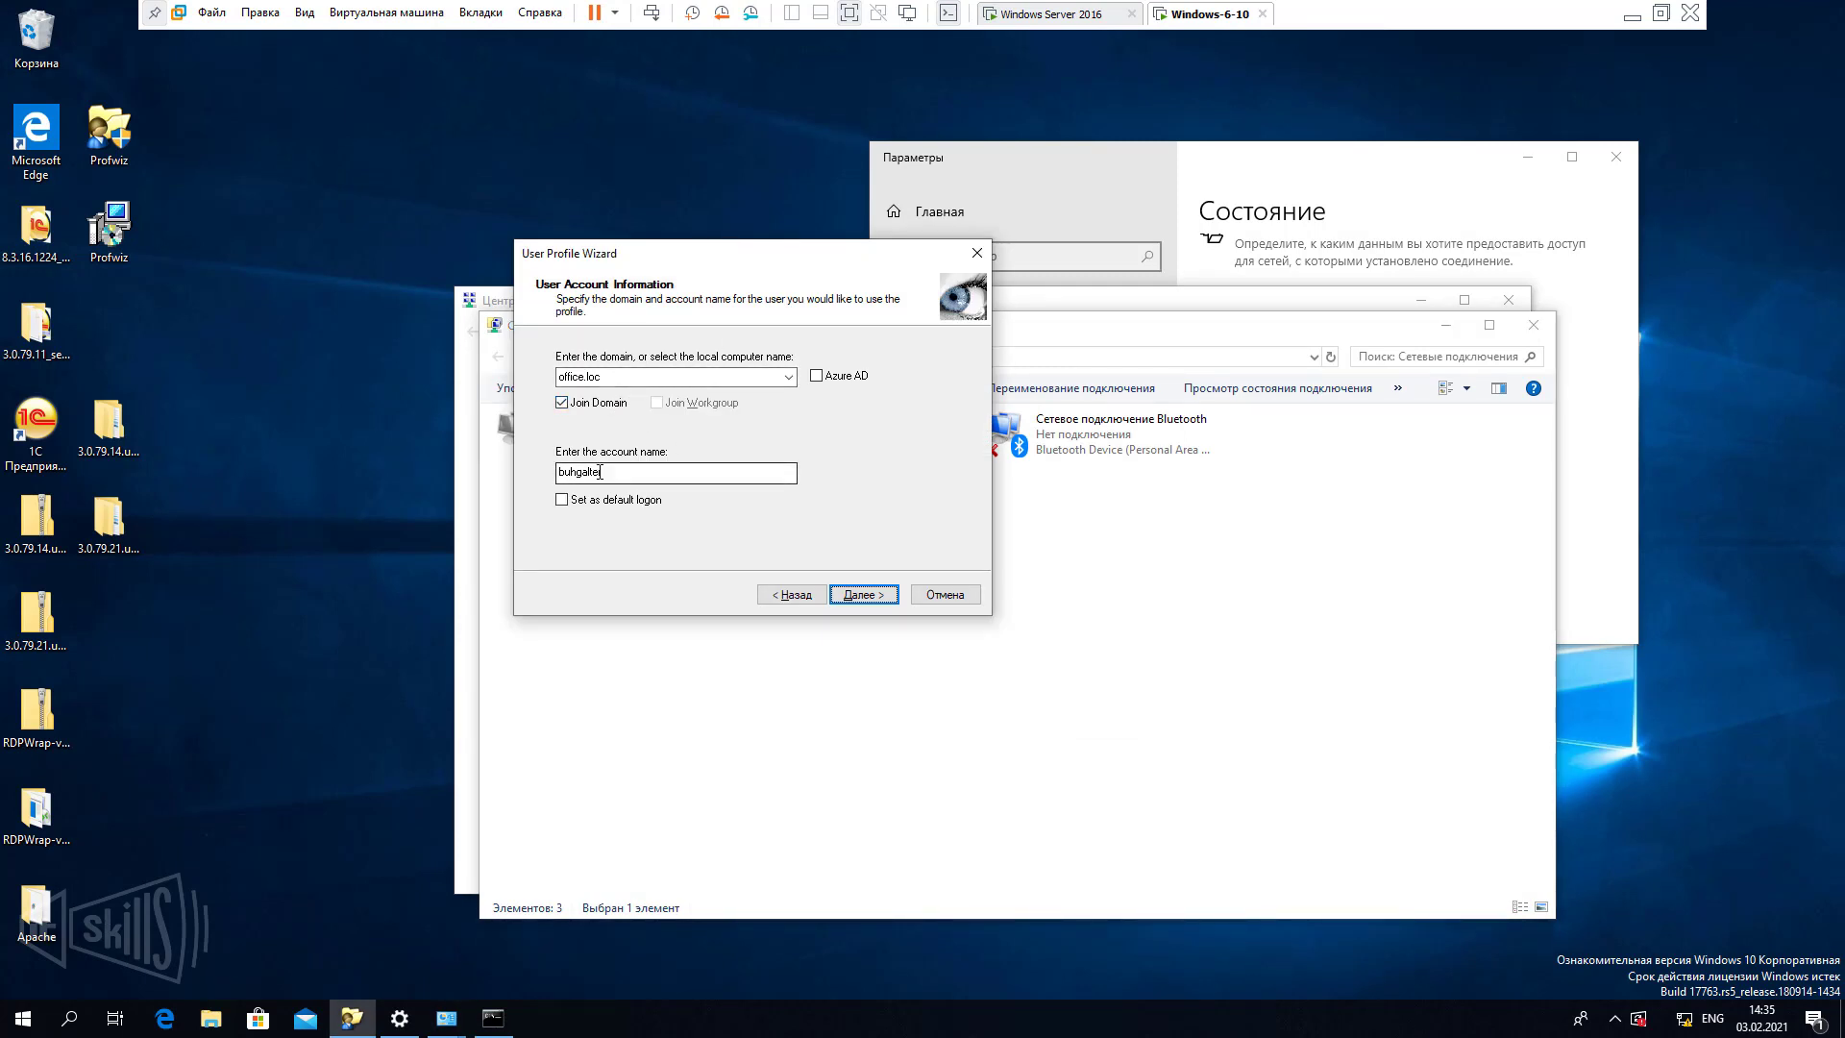
click(599, 472)
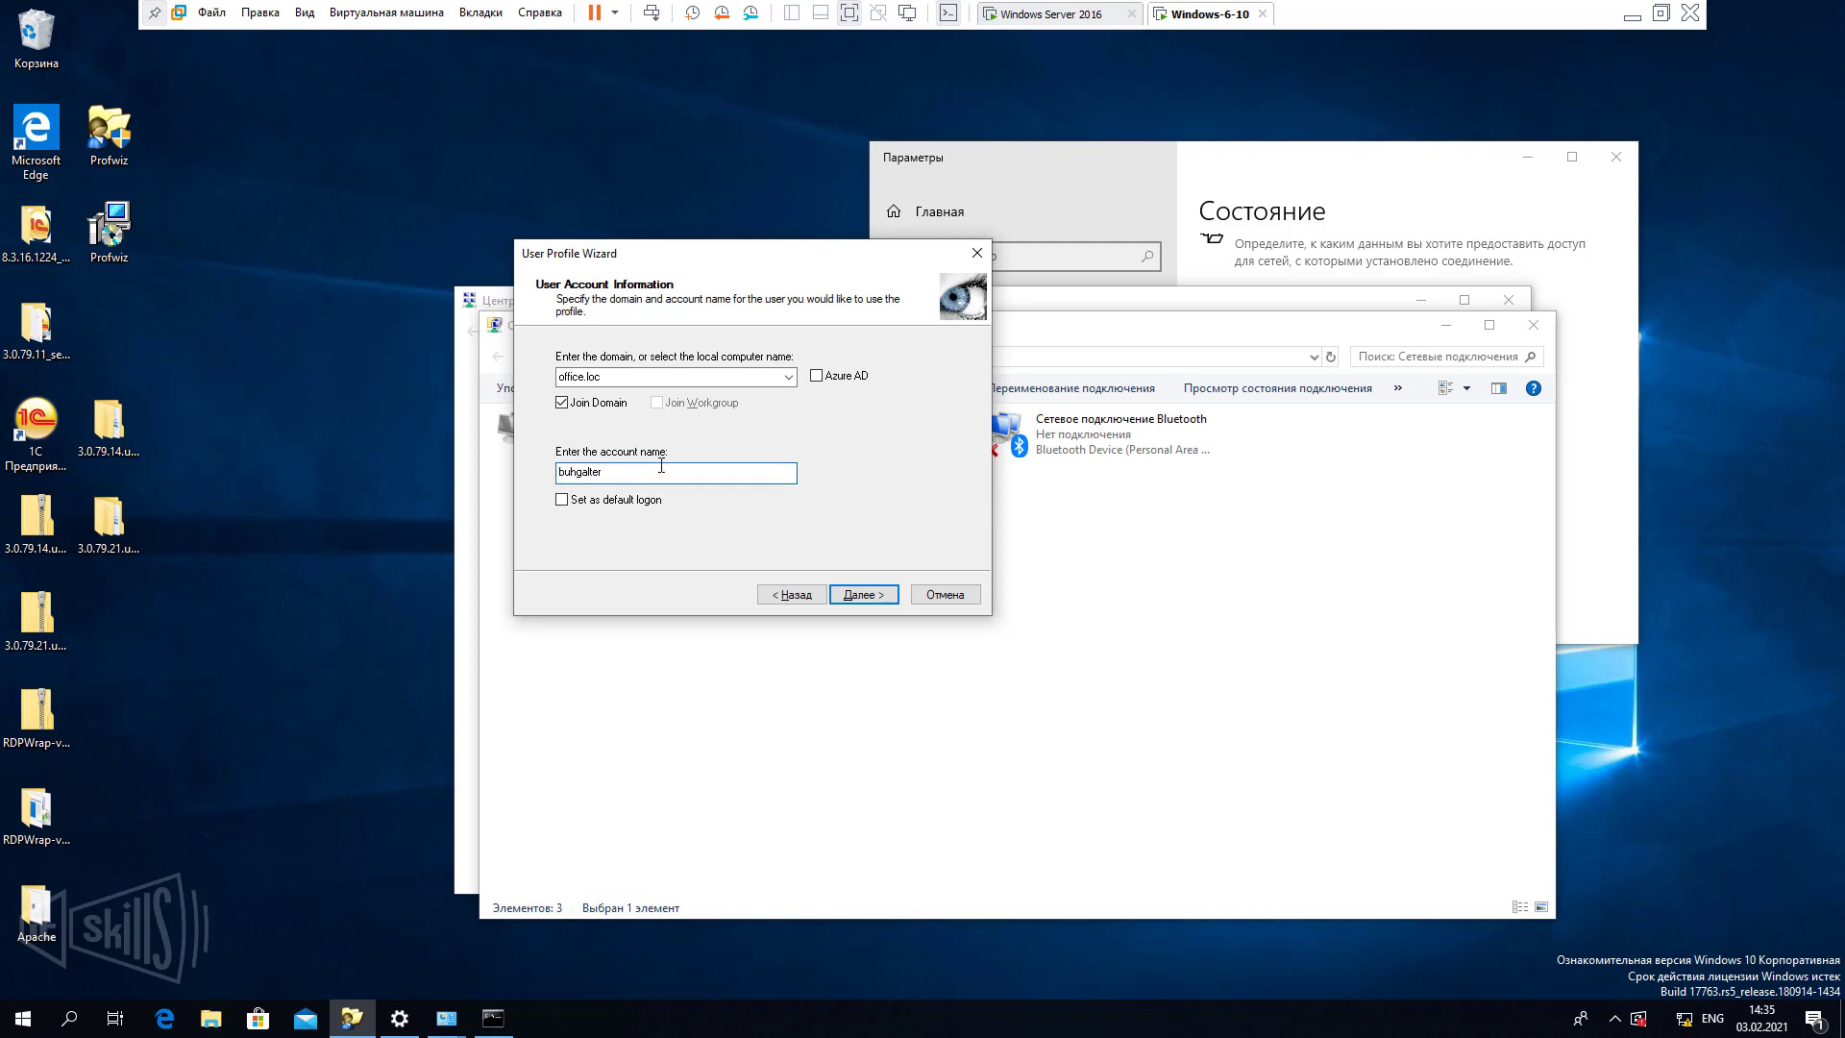
click(863, 594)
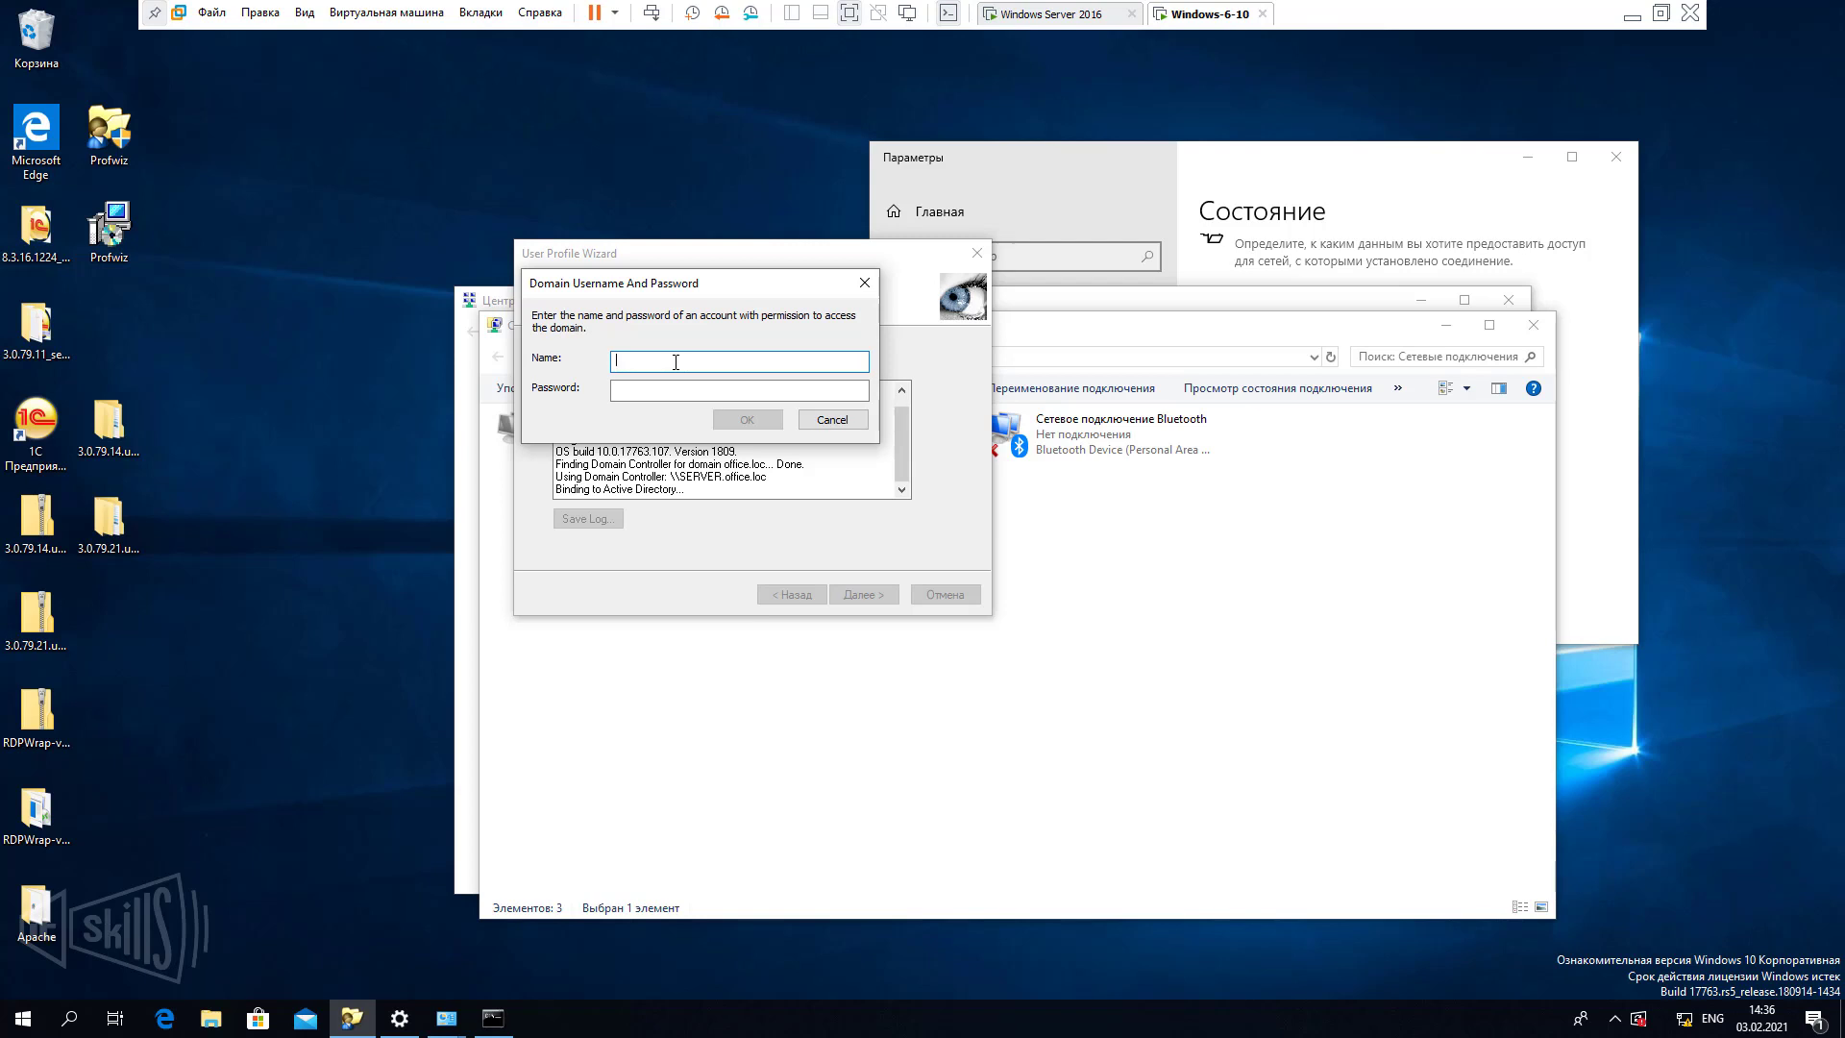
Enter the domain administrator's user name and password to authorize joining office.loc.
text(fl)
key(alt+shift)
text(администратор)
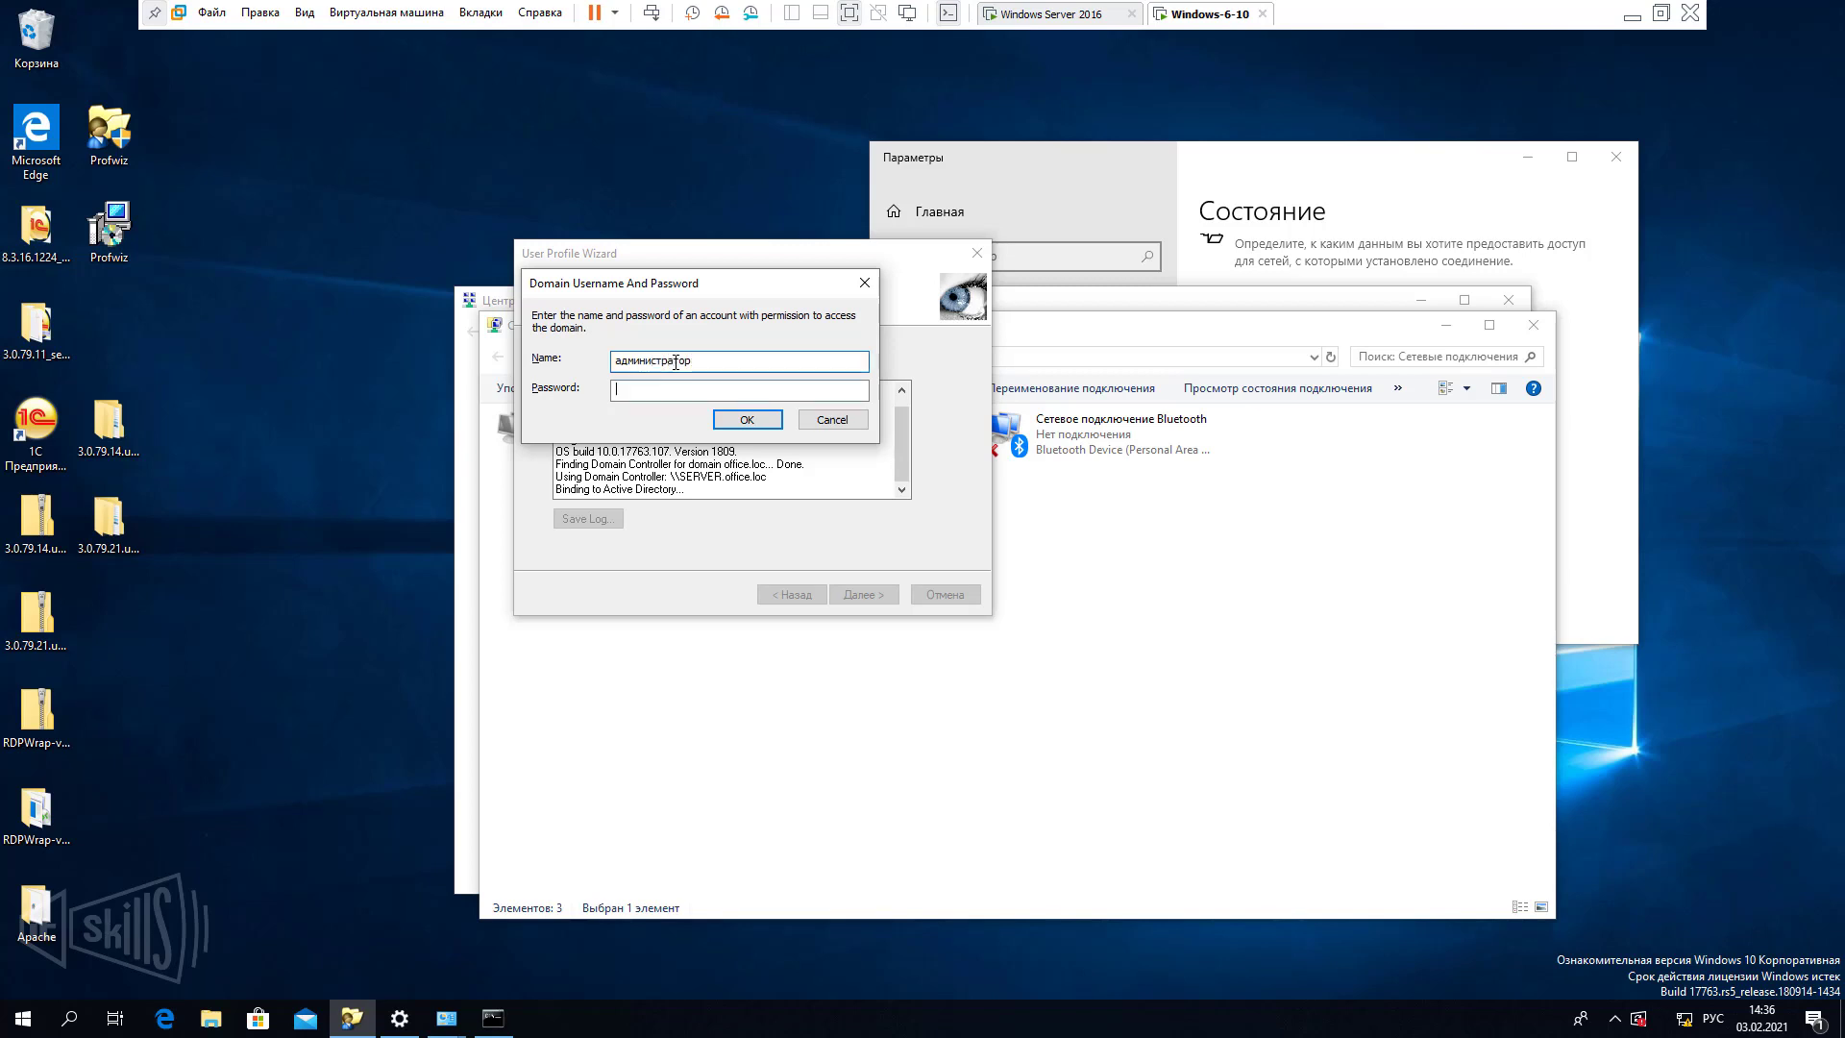
key(Tab)
key(alt+shift)
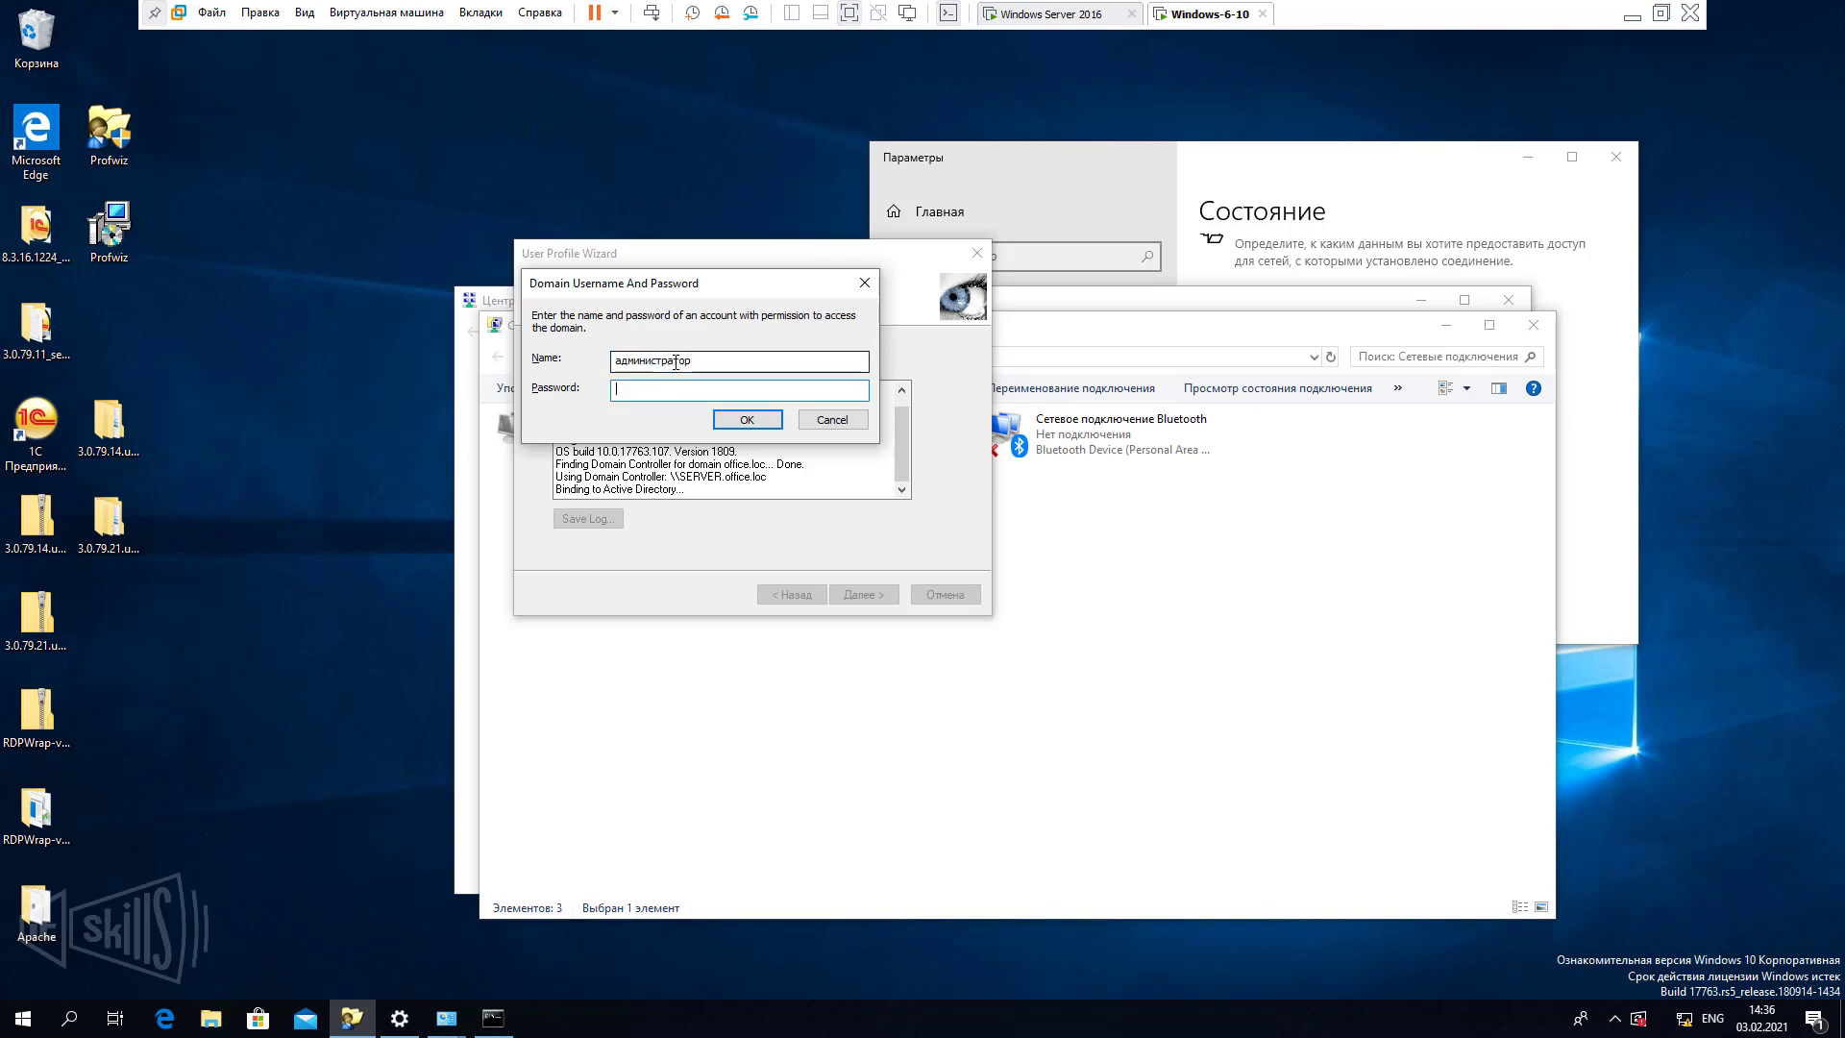
text(1234567890)
click(748, 420)
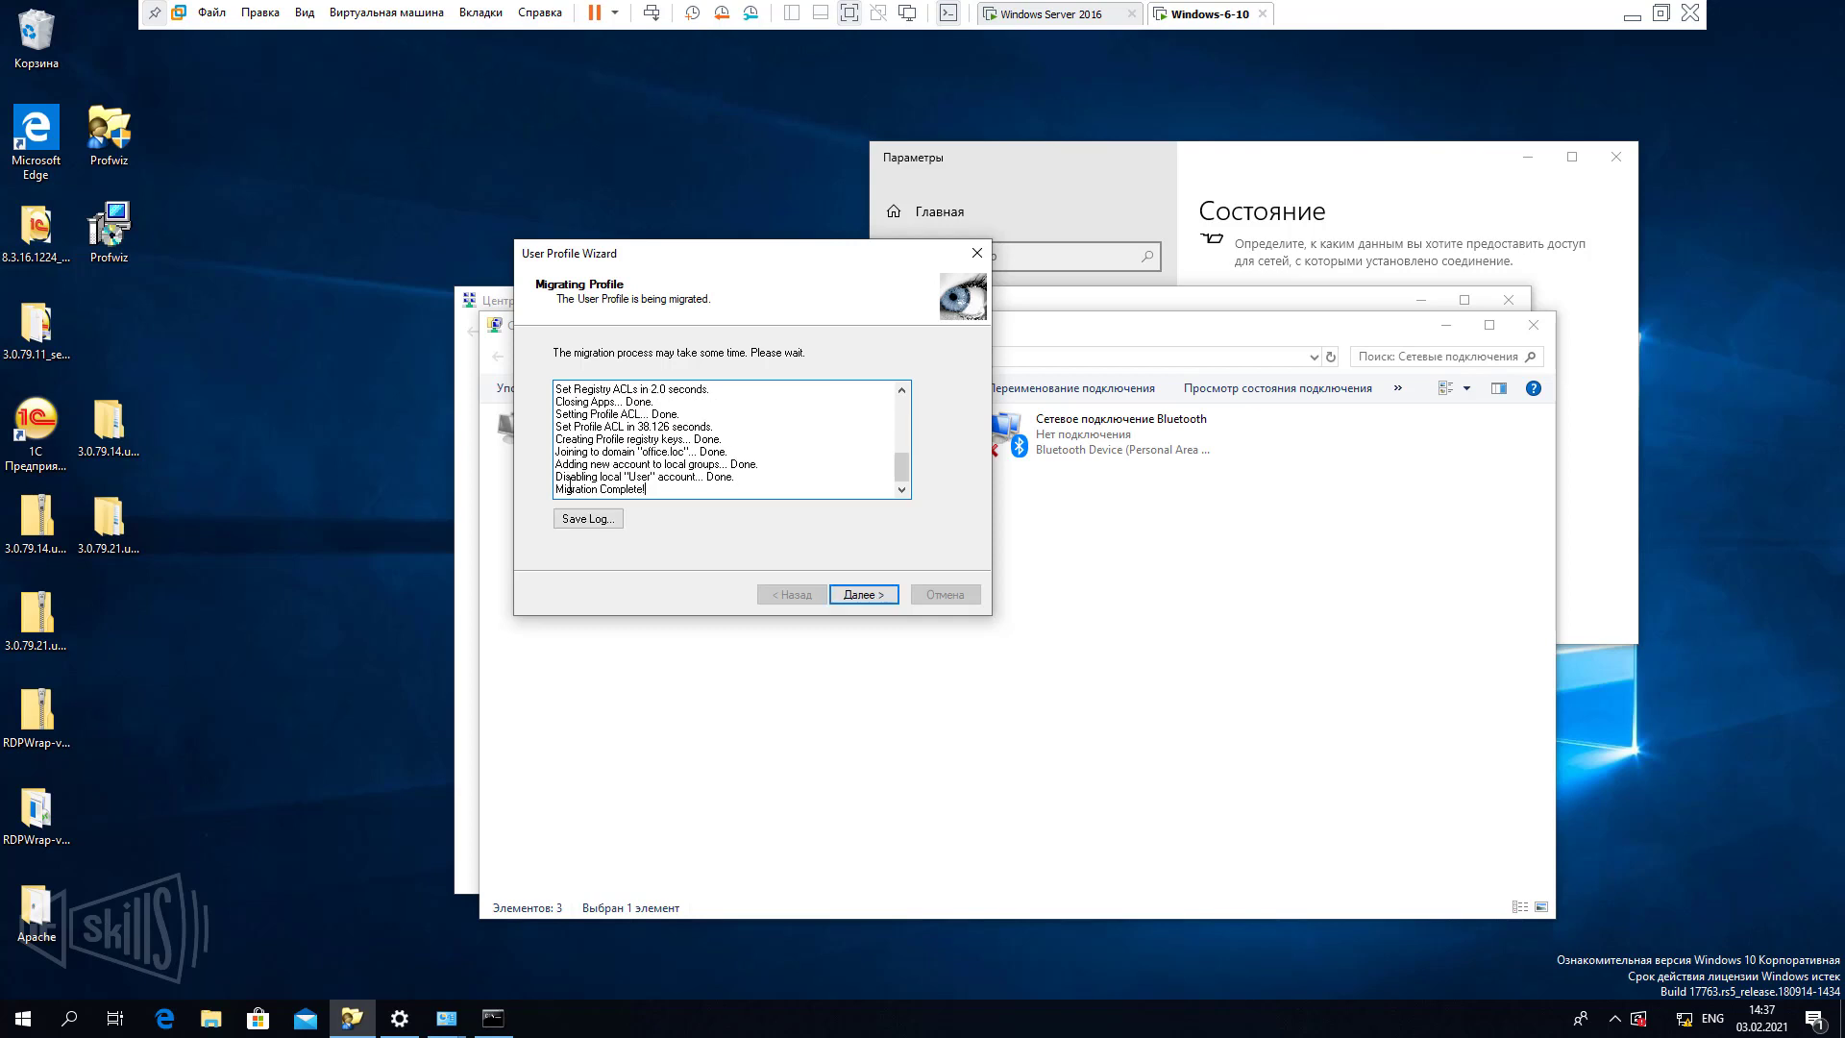
Confirm 'Migration Complete!' in the log and finish the wizard.
drag(557, 489, 649, 489)
click(864, 594)
click(864, 594)
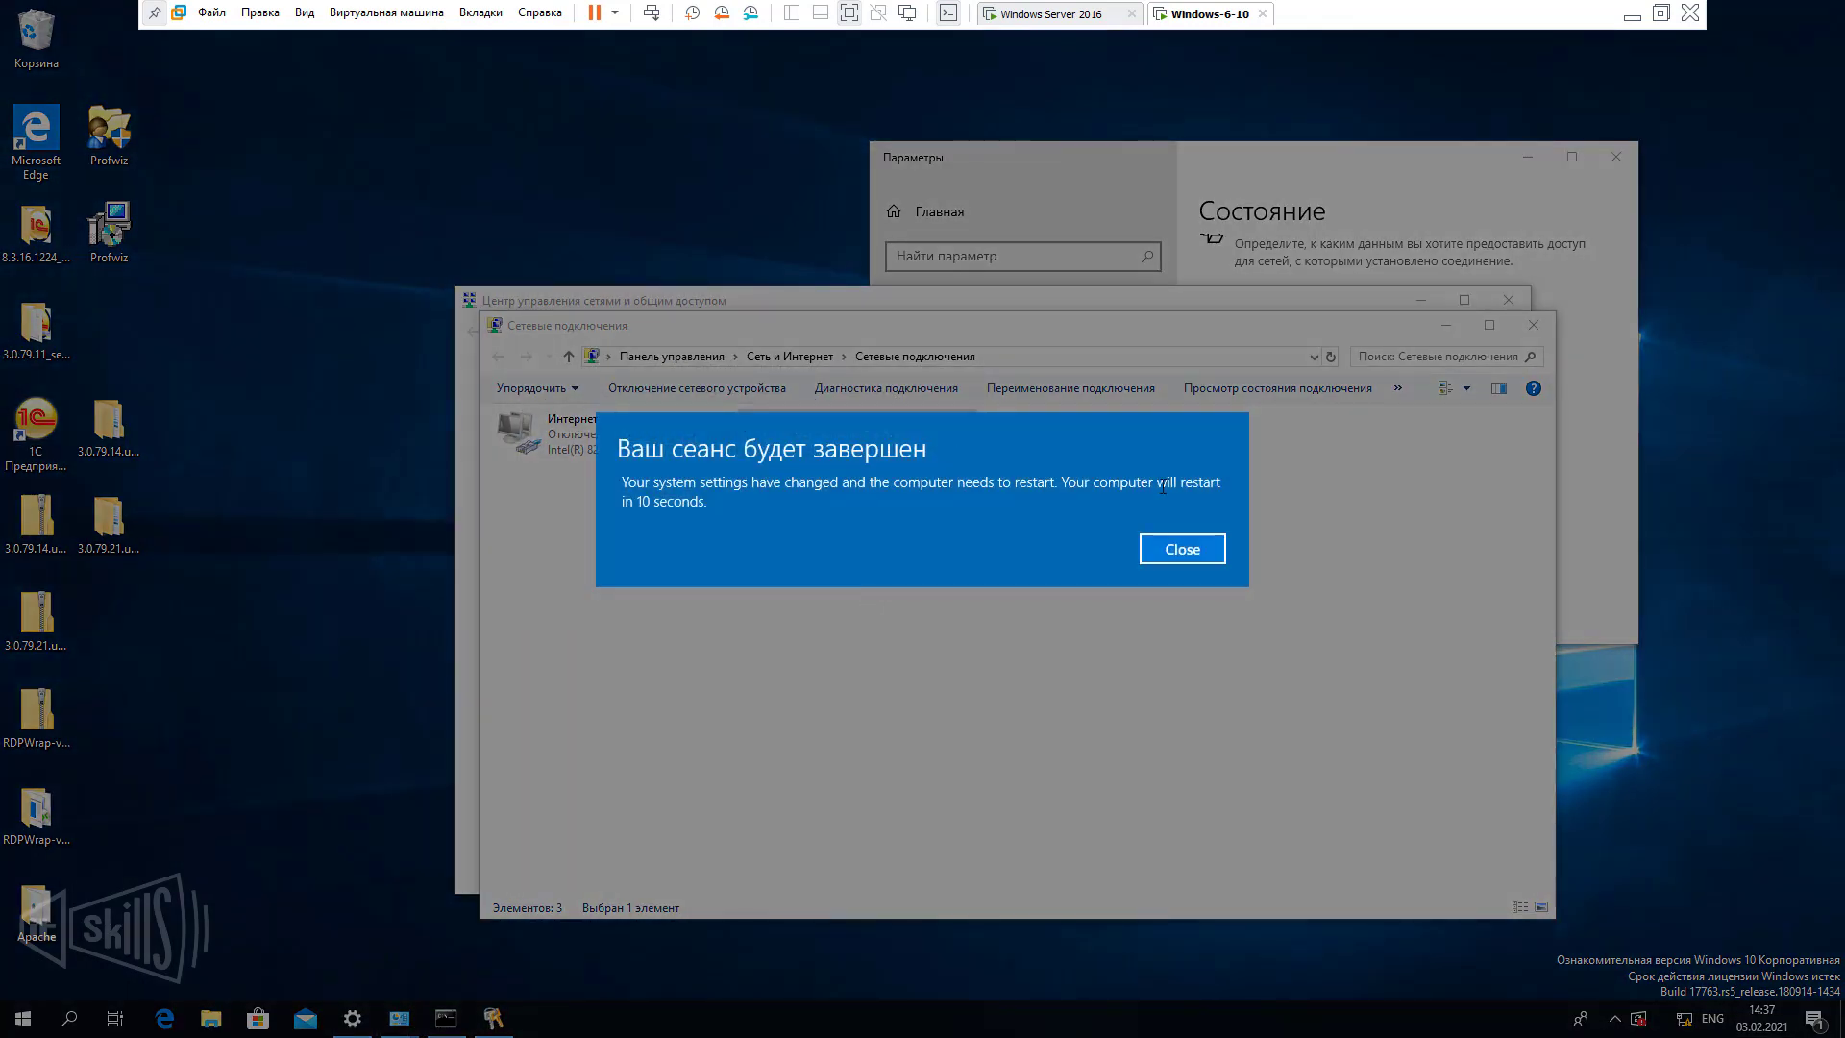
Dismiss the 'Ваш сеанс будет завершен' notice so Windows 10 reboots to the sign-in screen.
click(1182, 550)
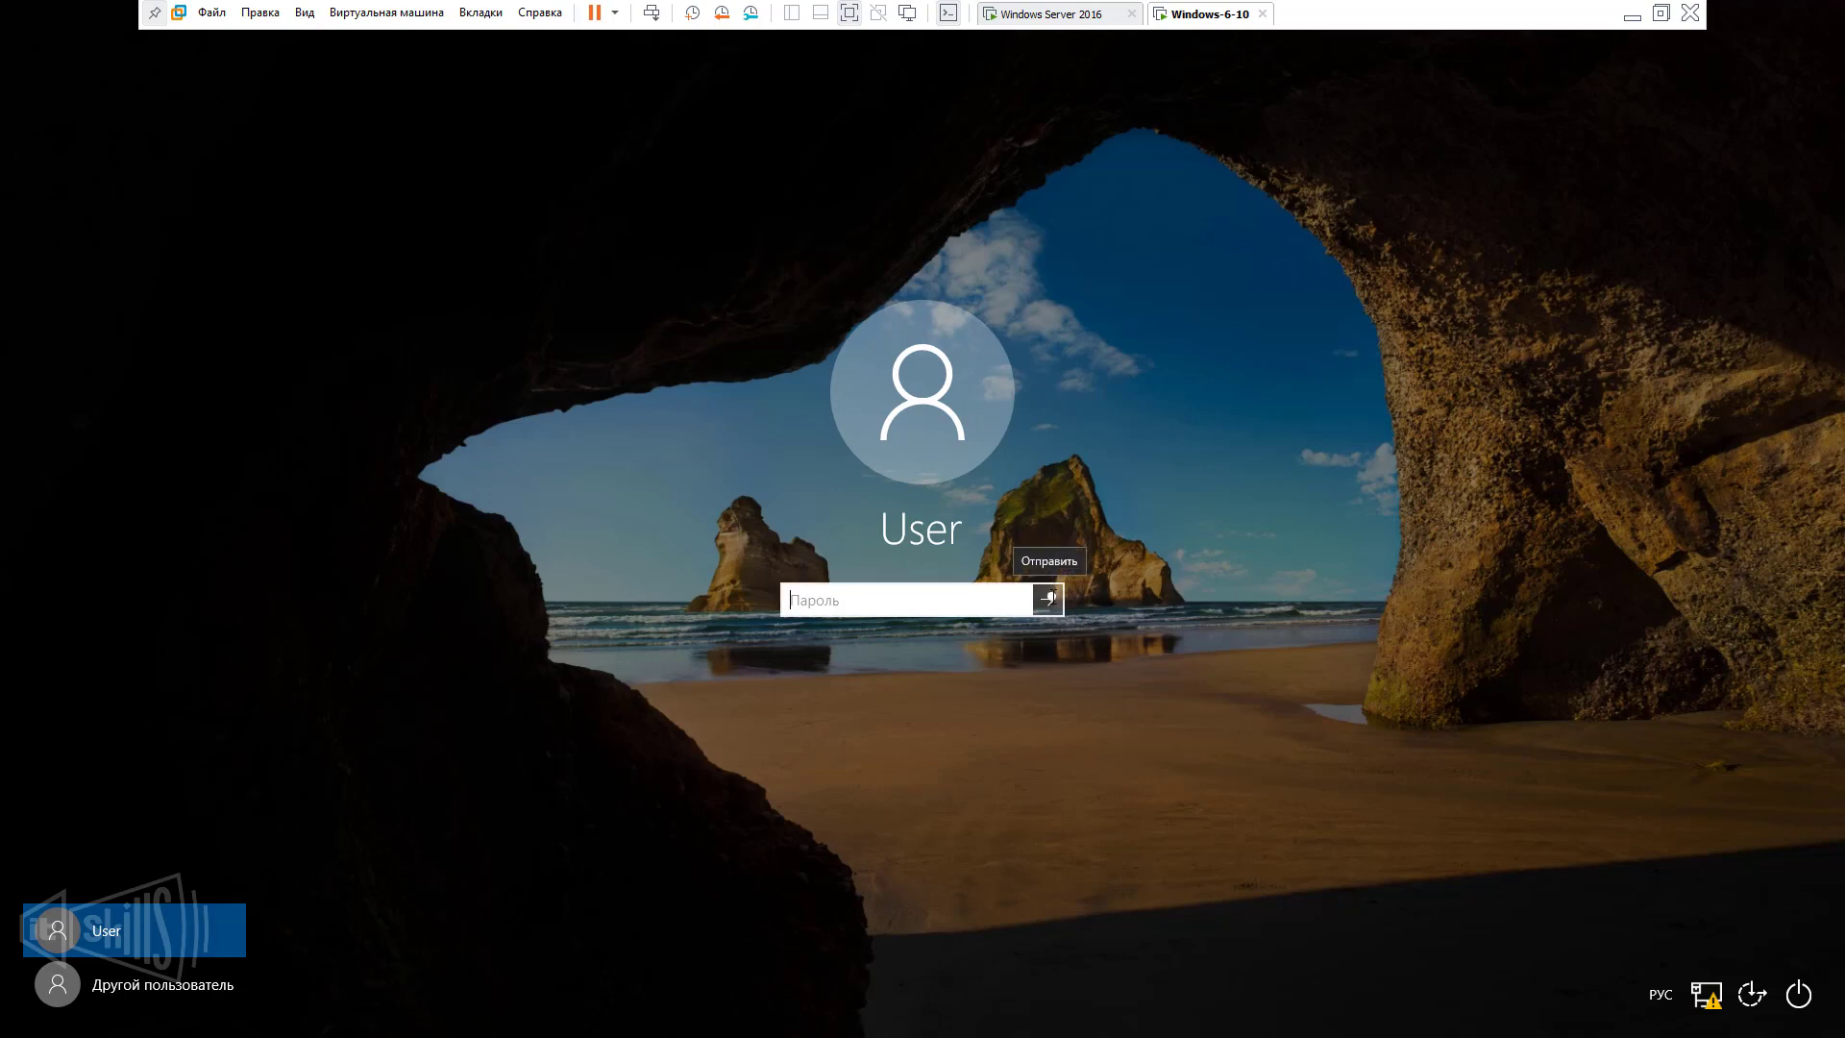
Try the disabled local User account, acknowledge the error, and choose Другой пользователь.
click(1050, 597)
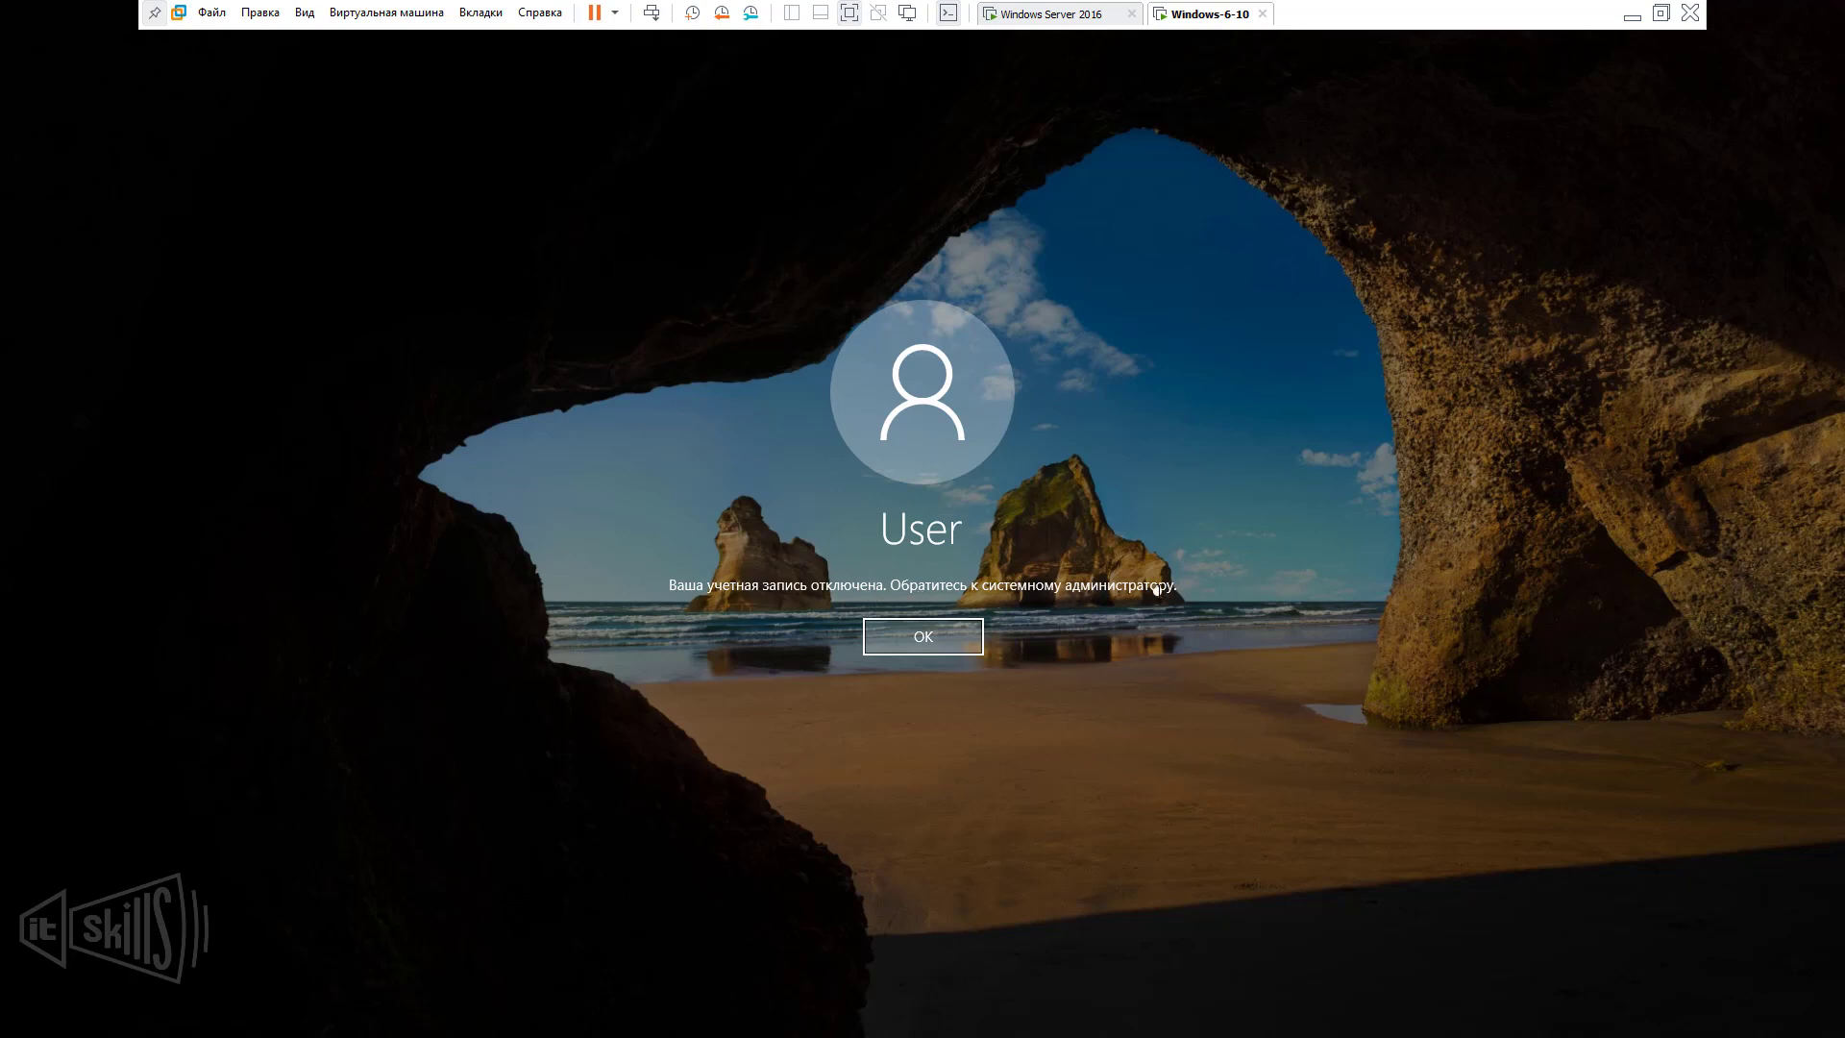
click(900, 646)
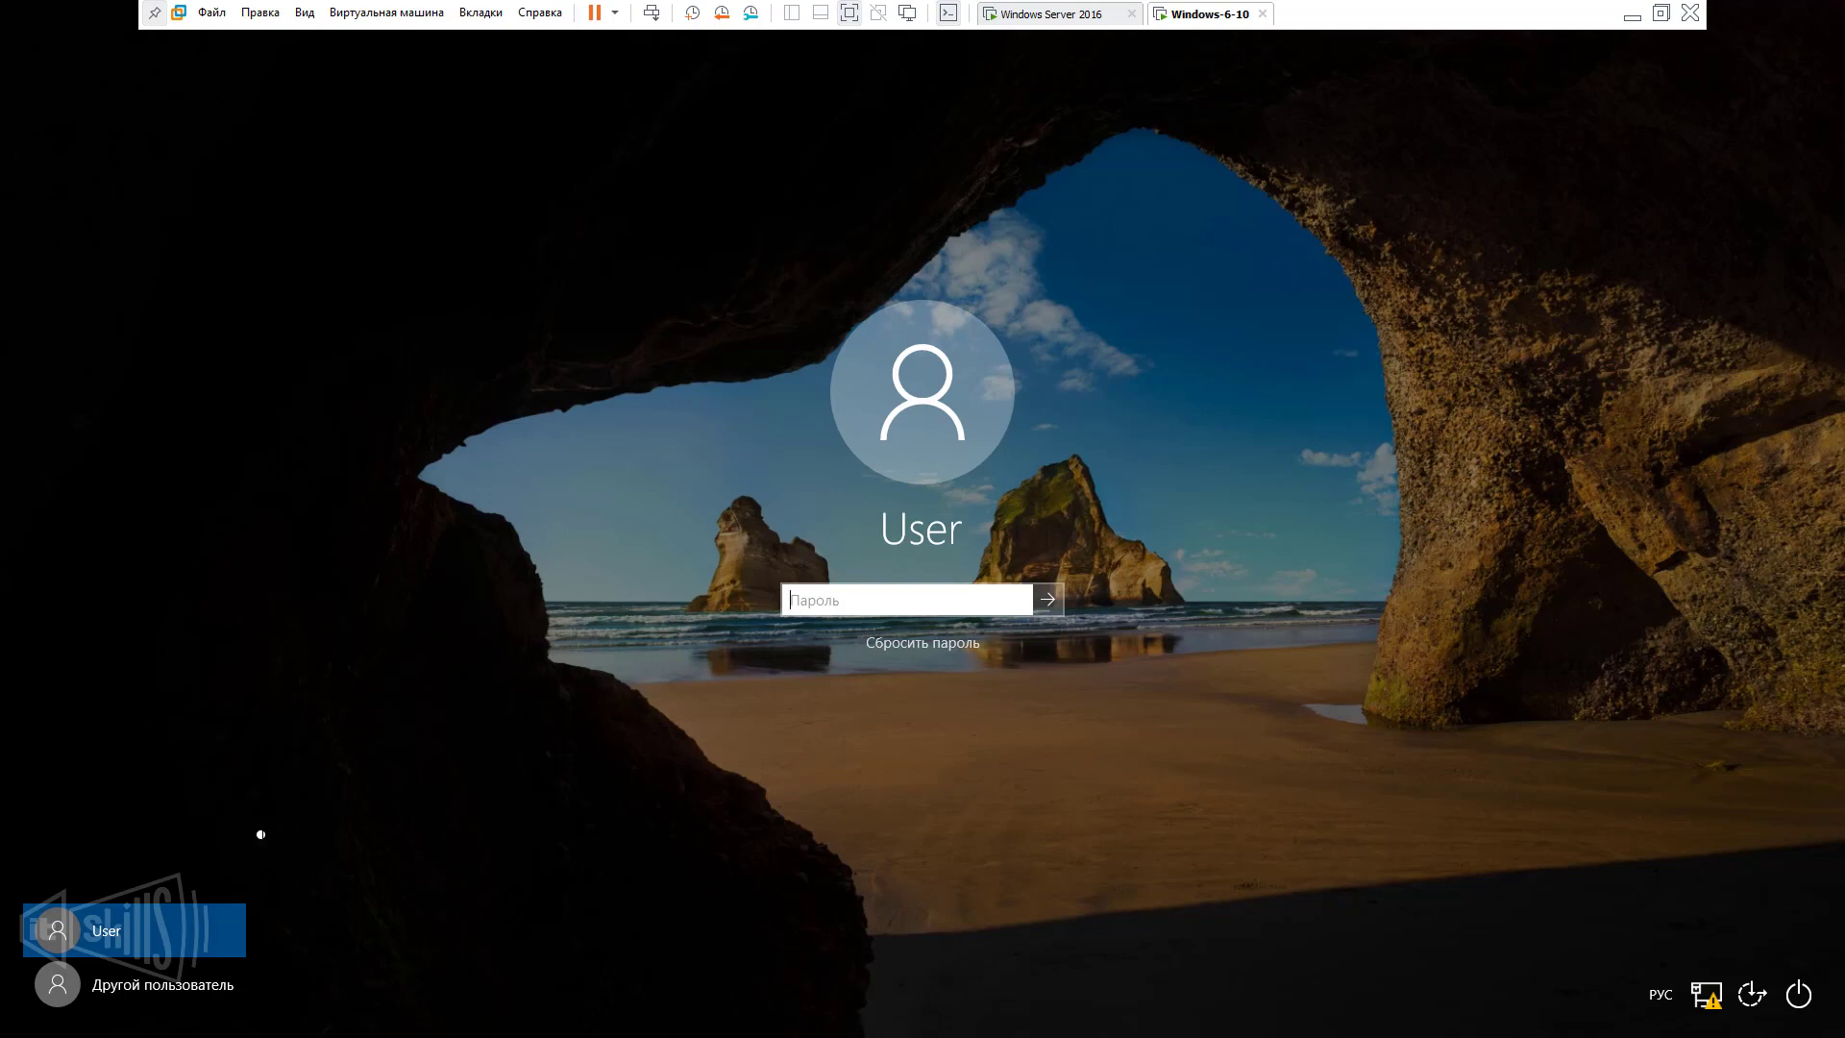
click(231, 999)
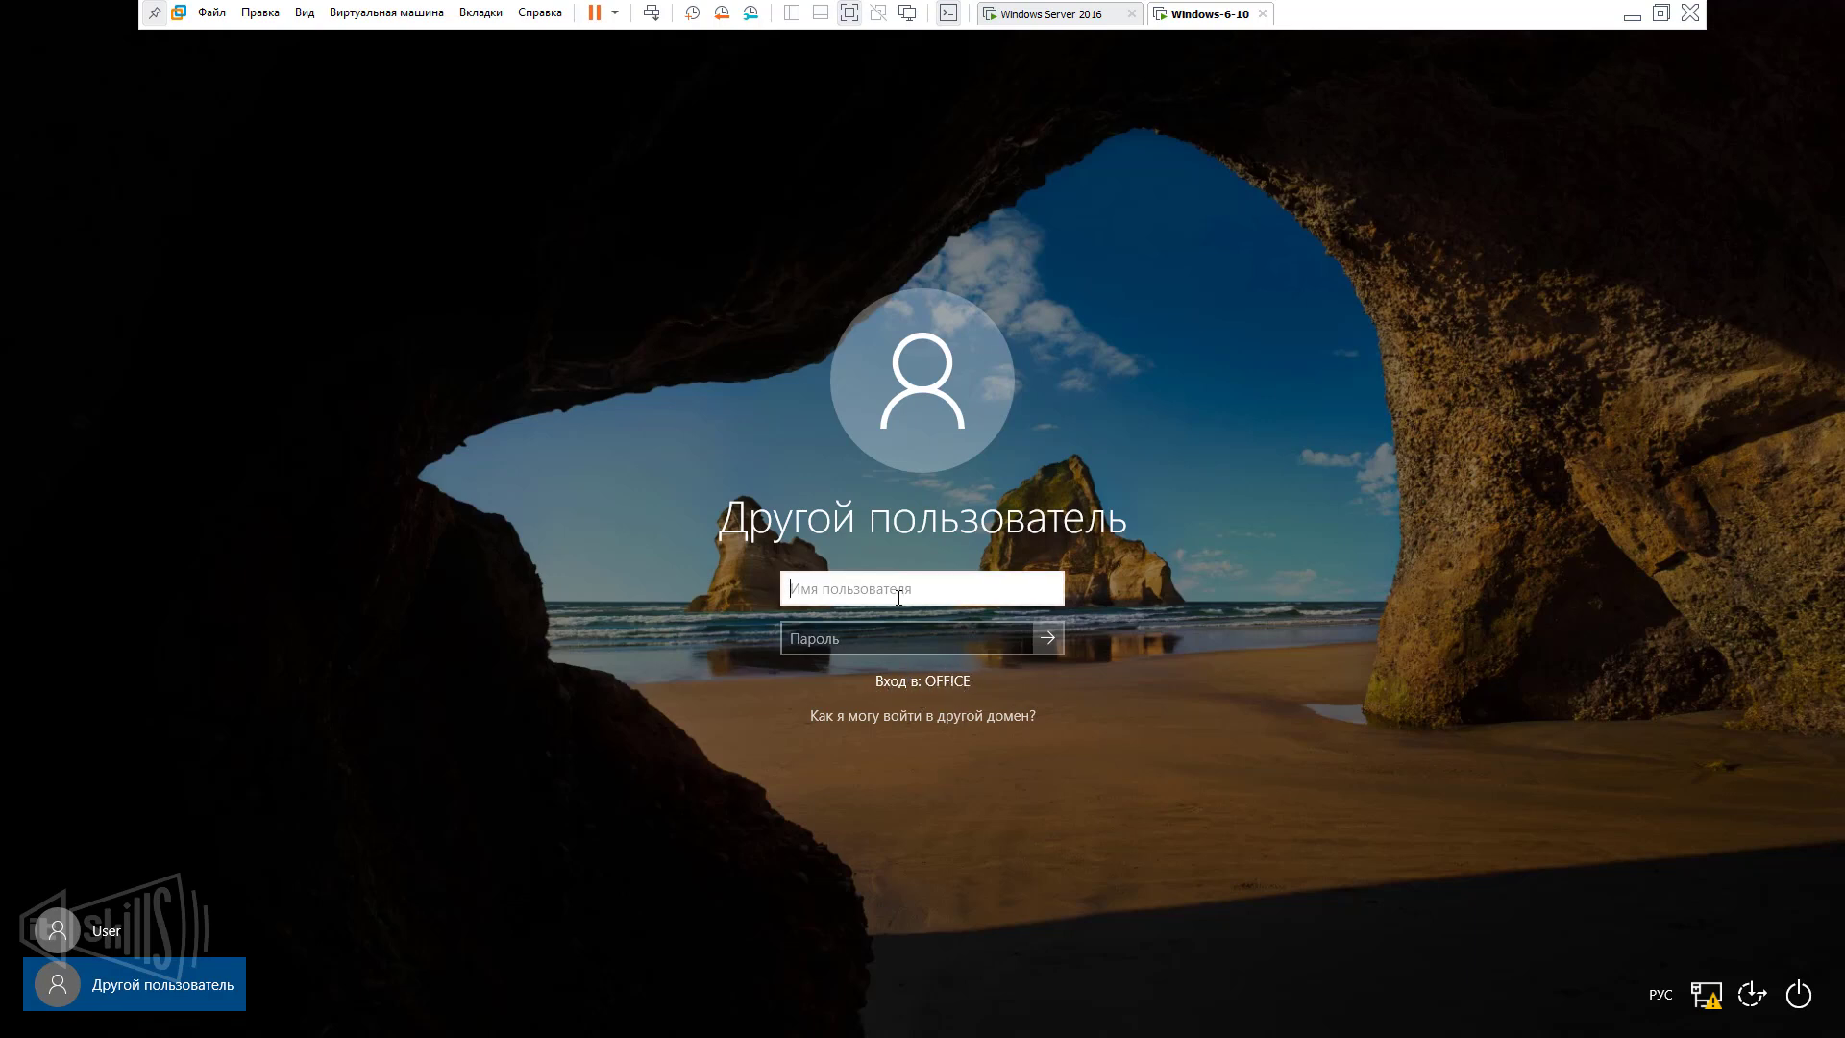
Sign in to OFFICE as domain user buhgalter with its password, using the English layout.
key(alt+shift)
text(buhgalter)
click(913, 646)
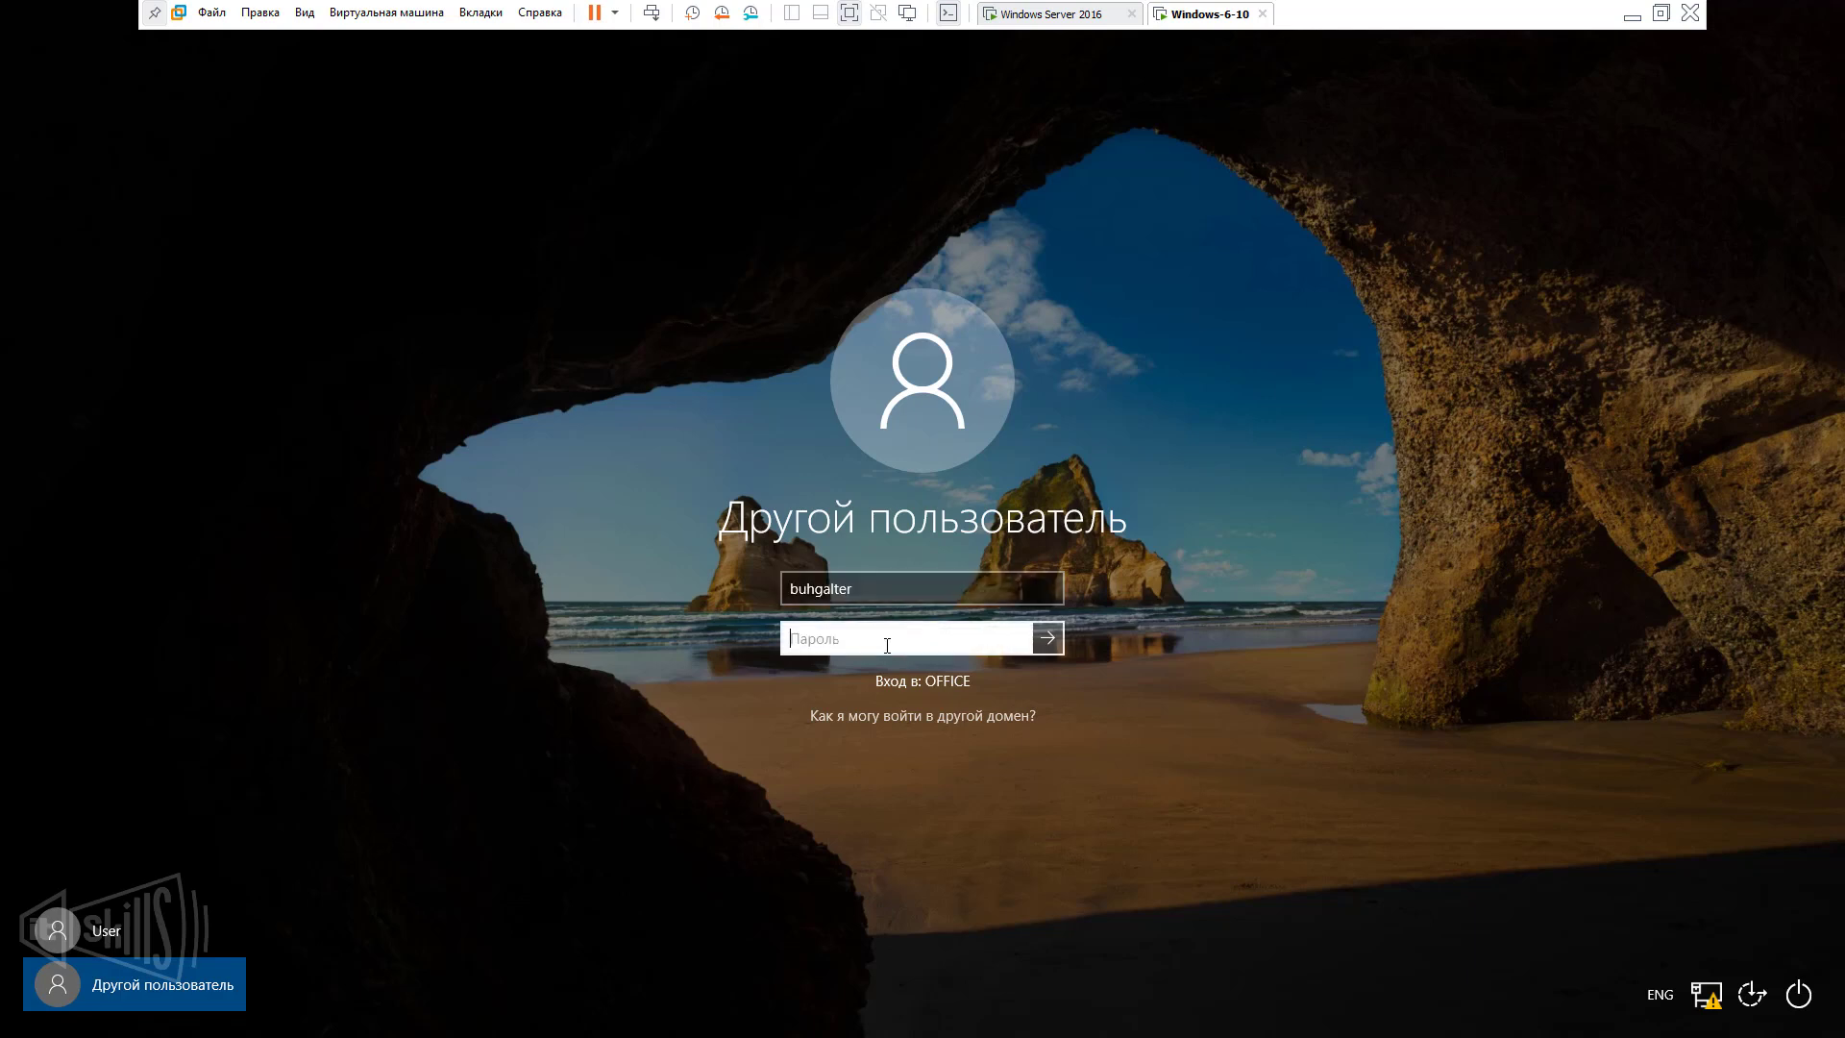
text(••••••••••)
key(Return)
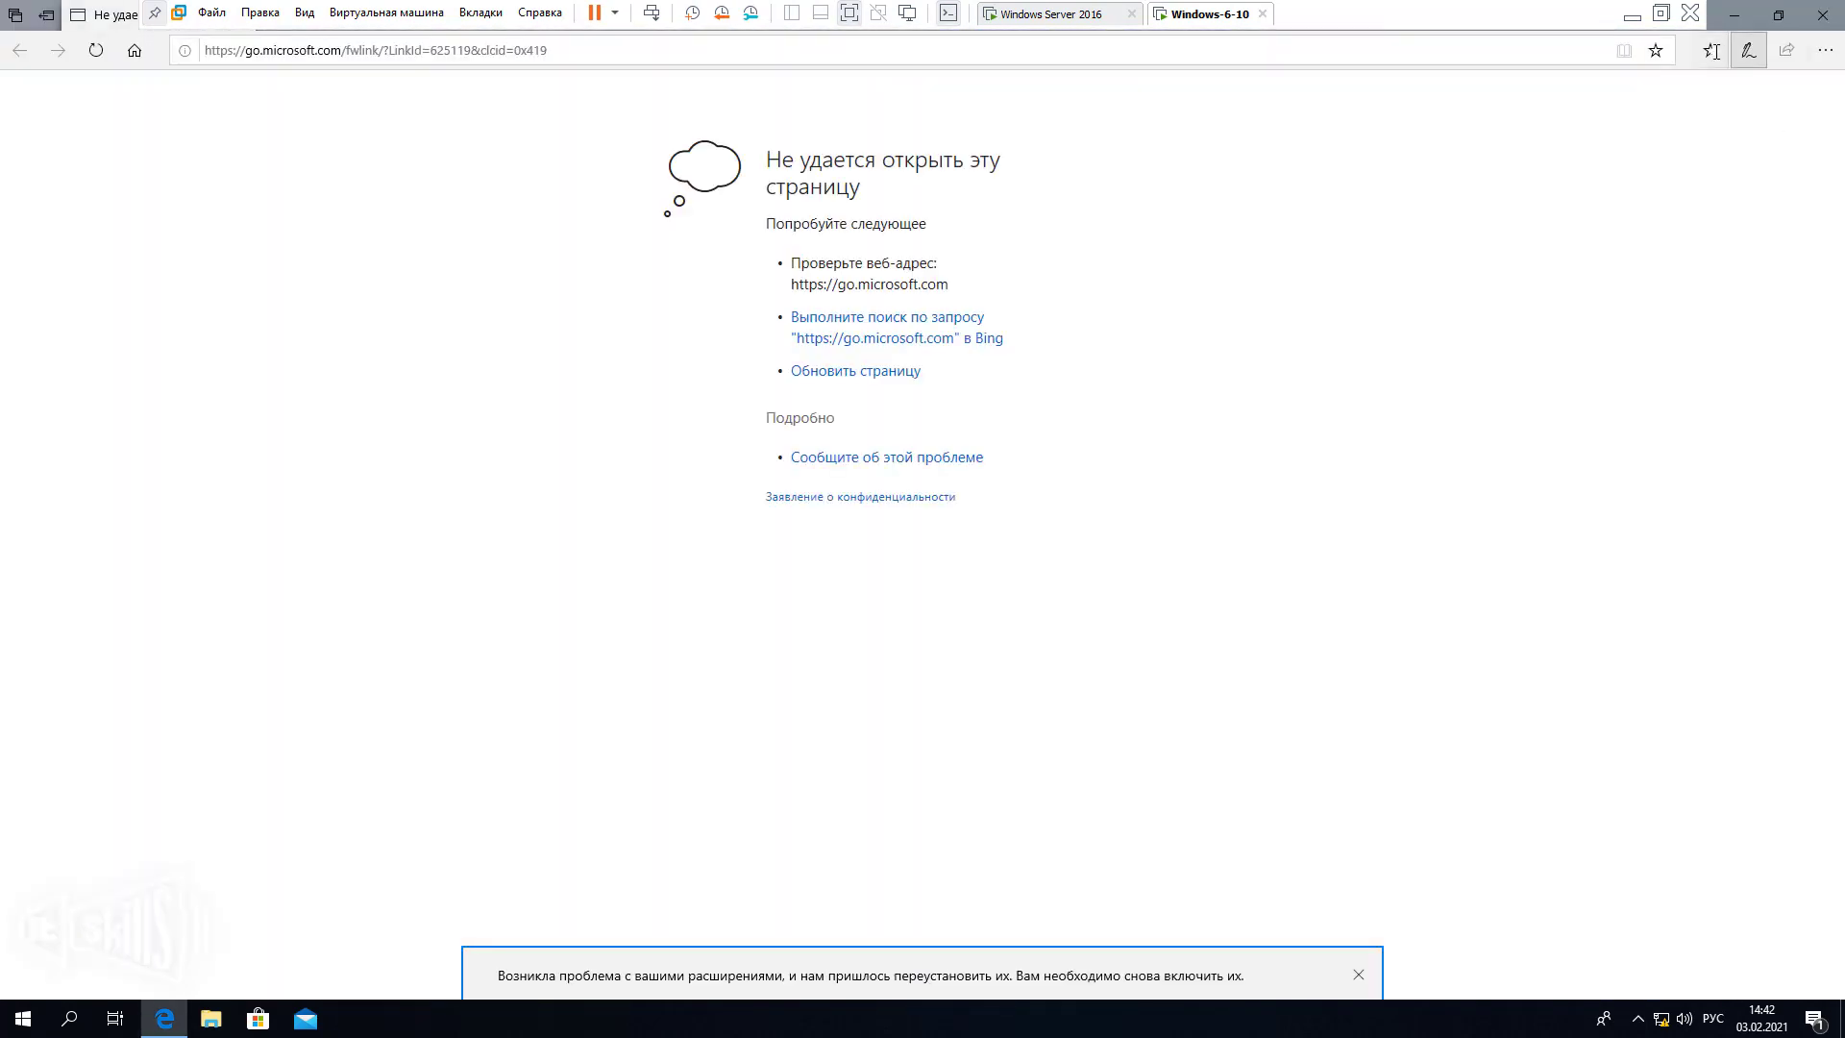
Close Edge after glancing at its favourites list.
click(1711, 51)
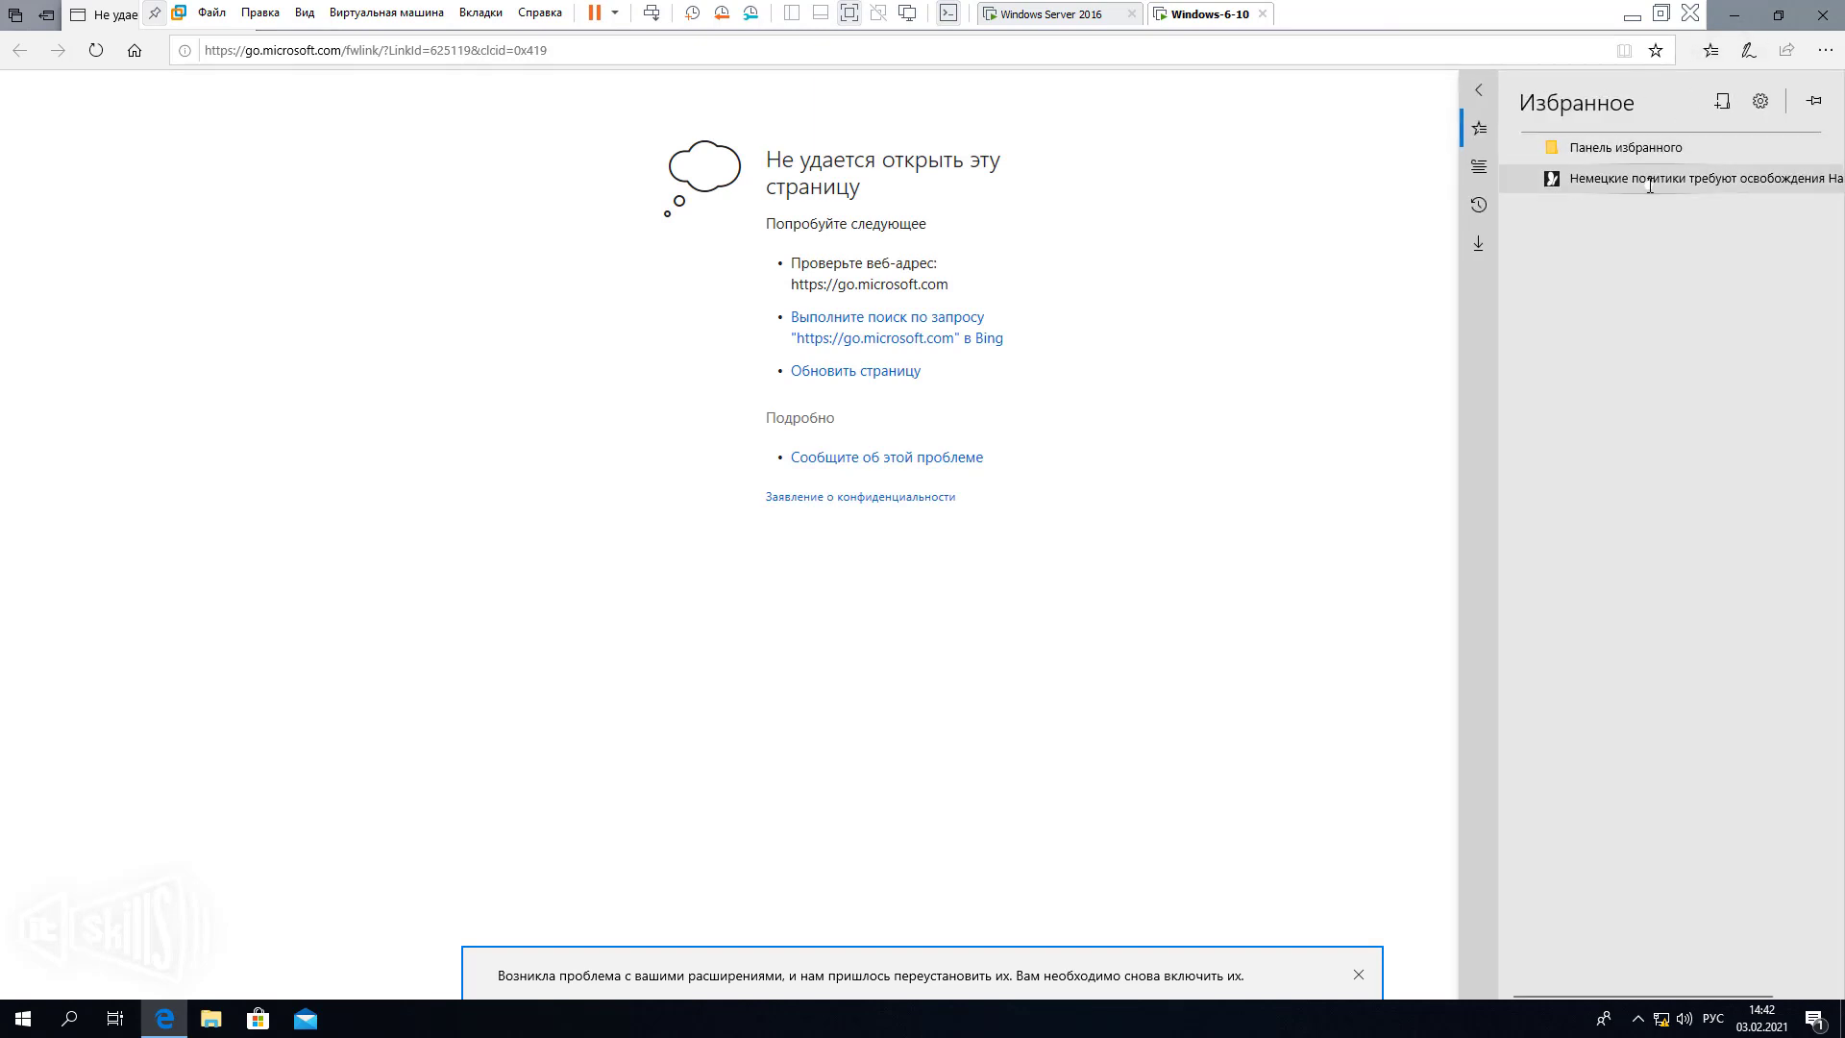
click(1410, 180)
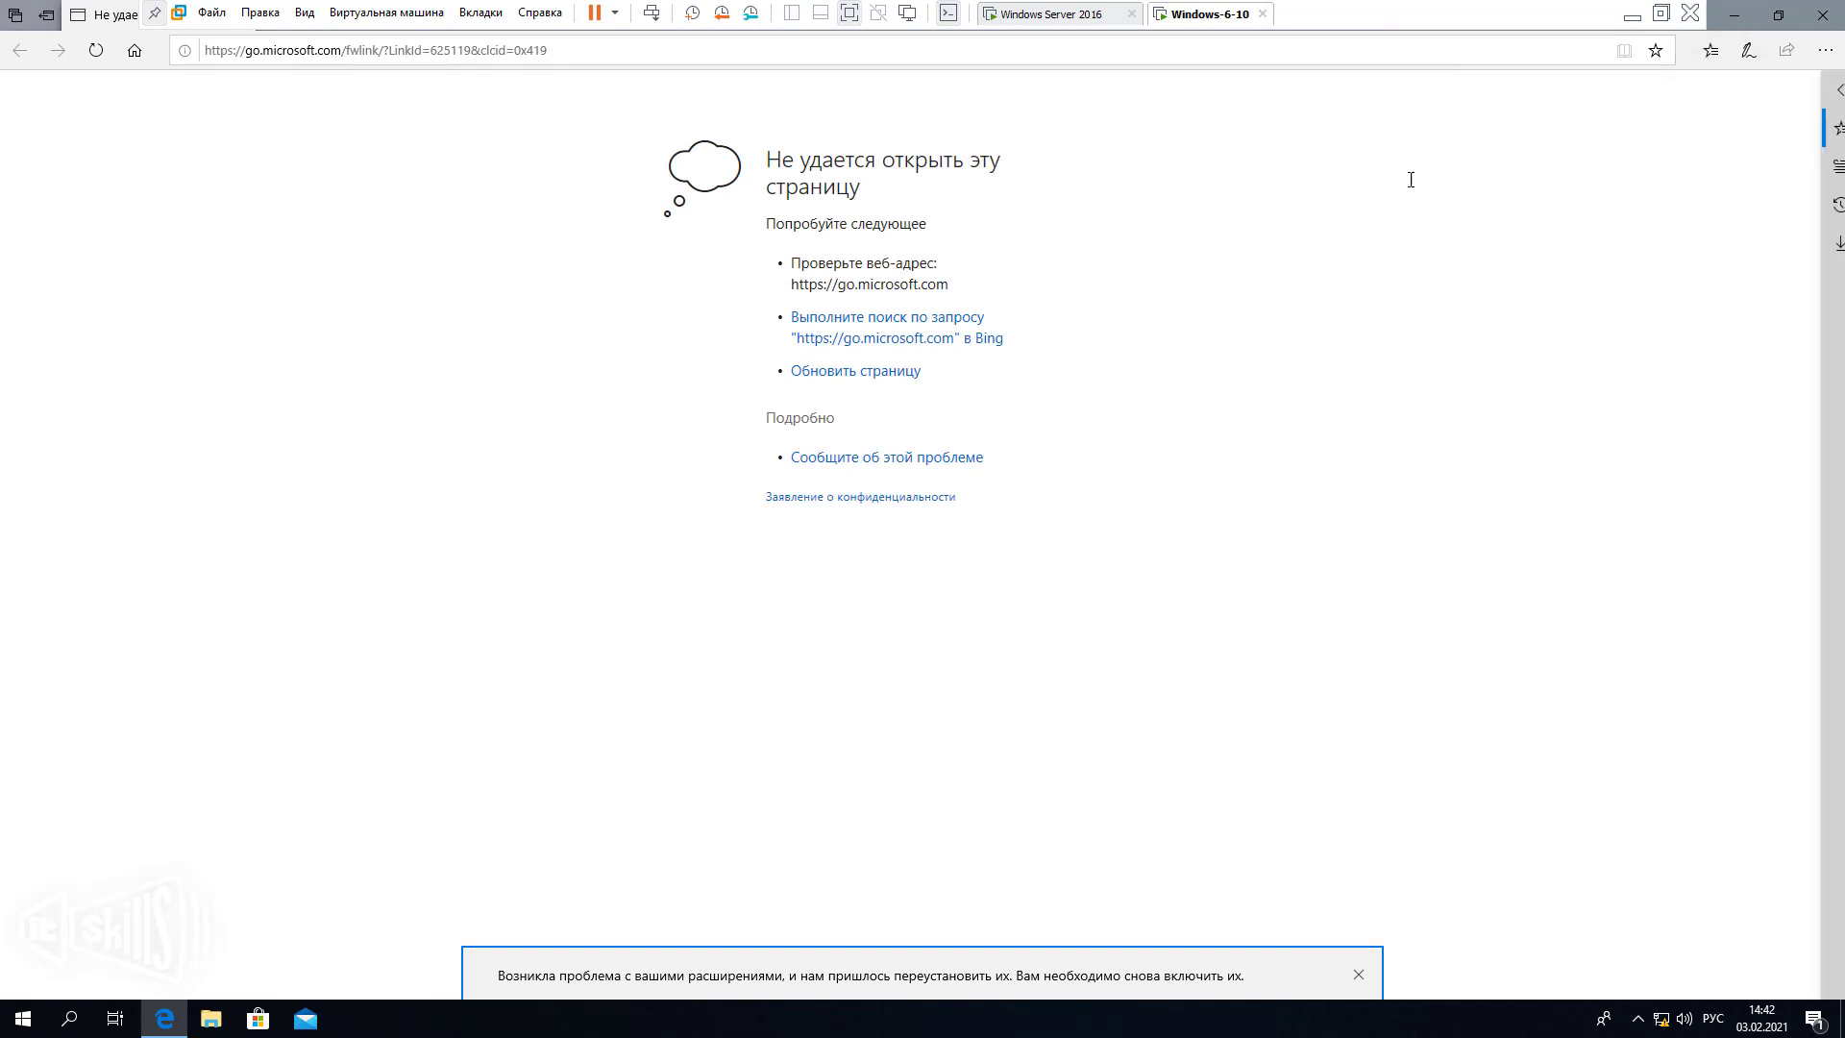
click(1821, 15)
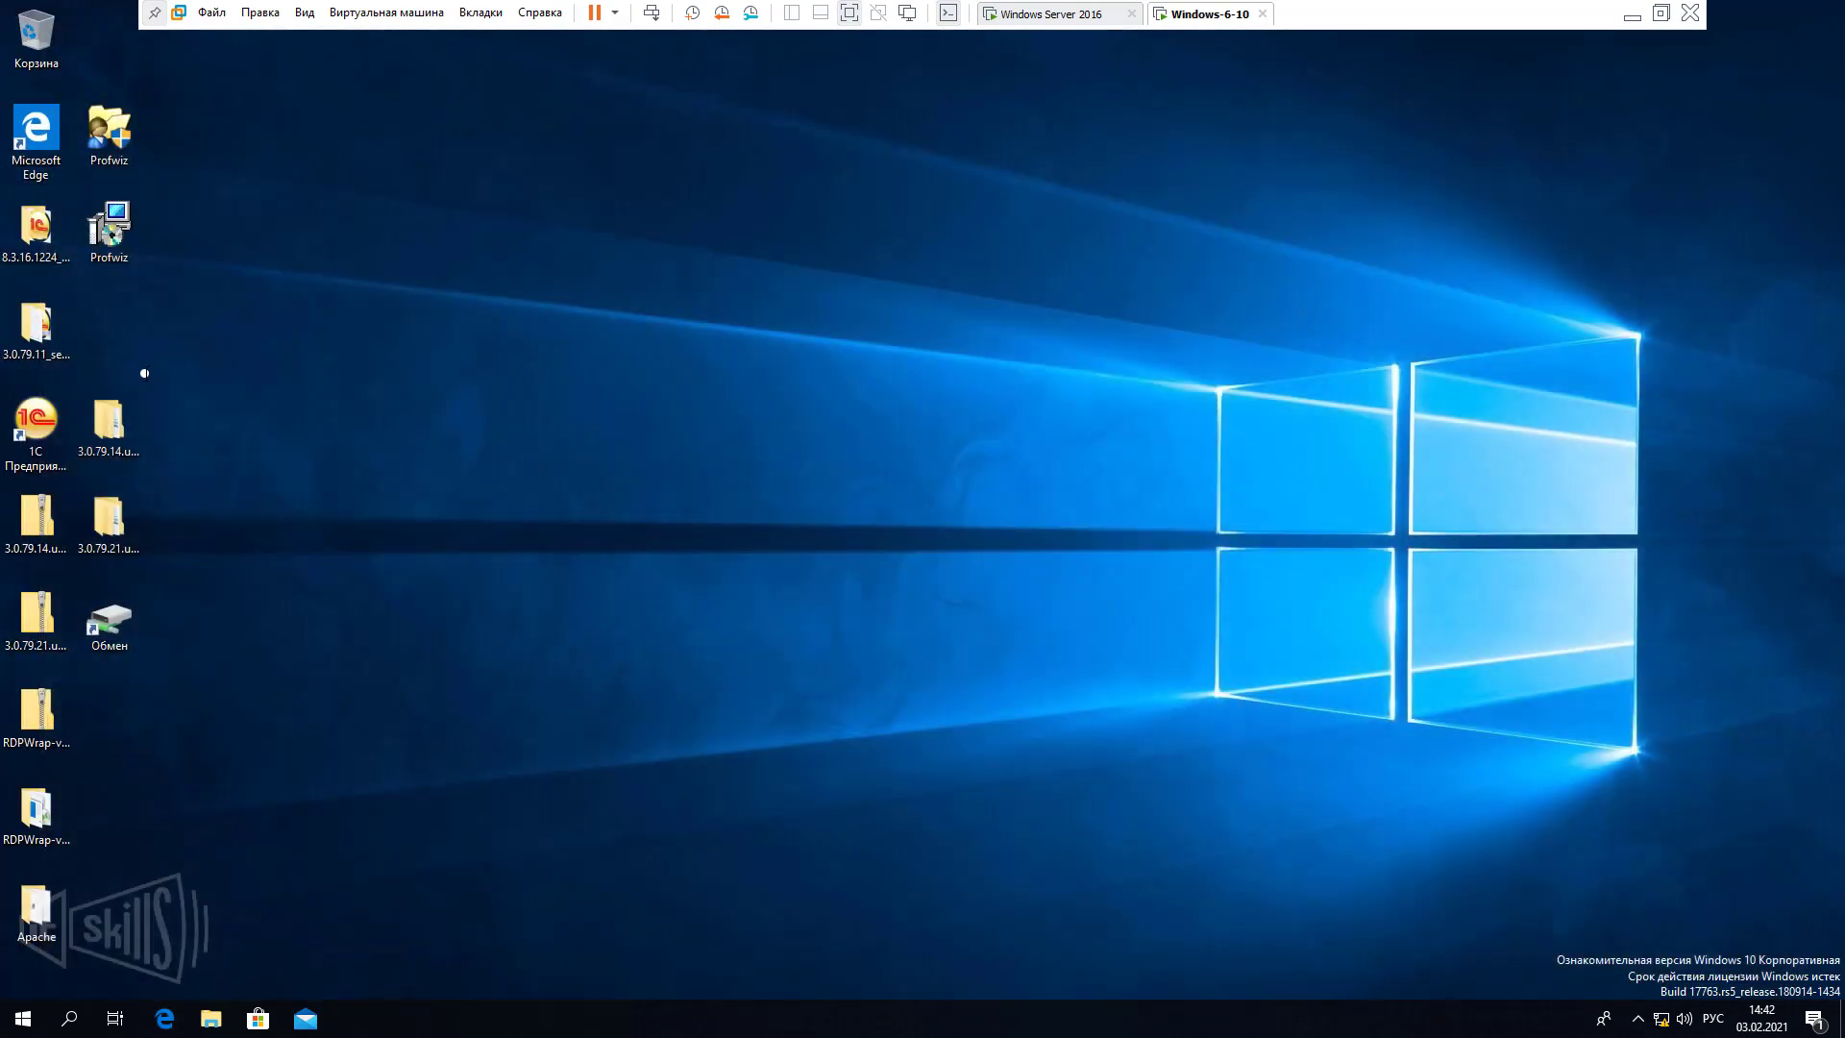
Open the 1C launcher, check the demo accounting bases, and close it.
click(37, 428)
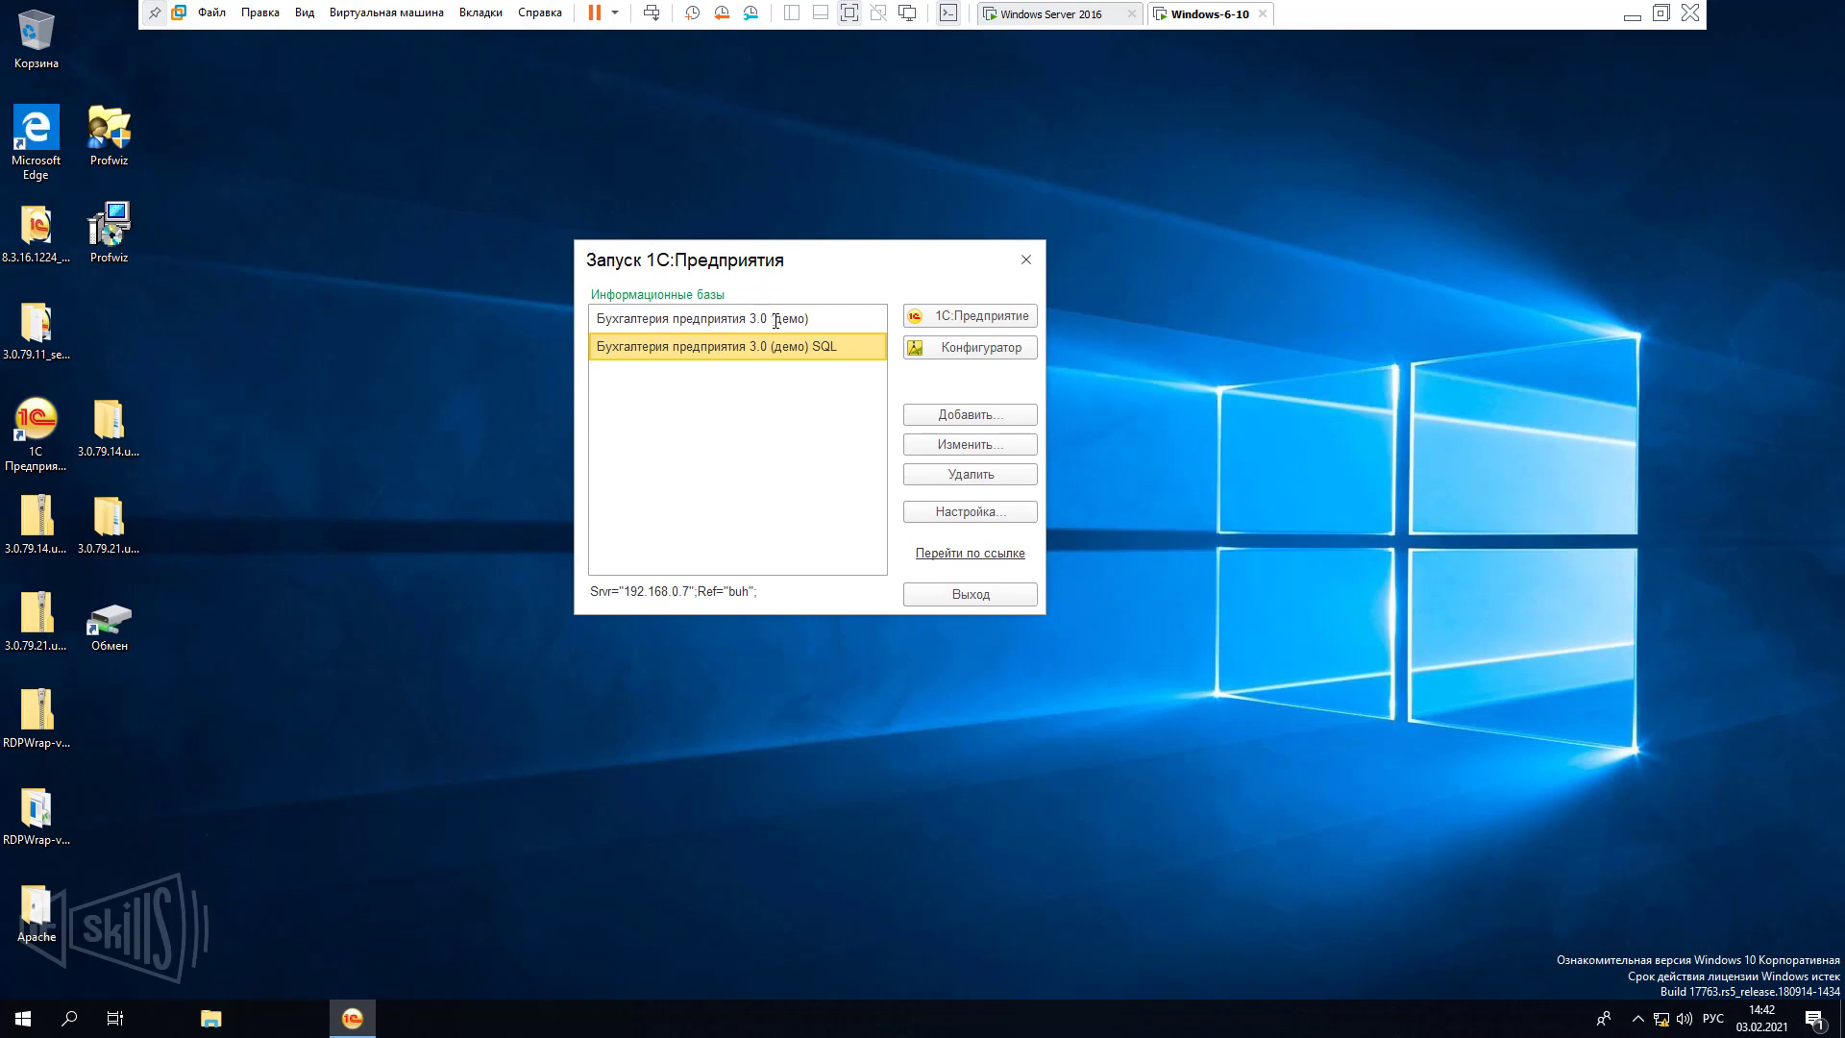
click(764, 320)
click(775, 347)
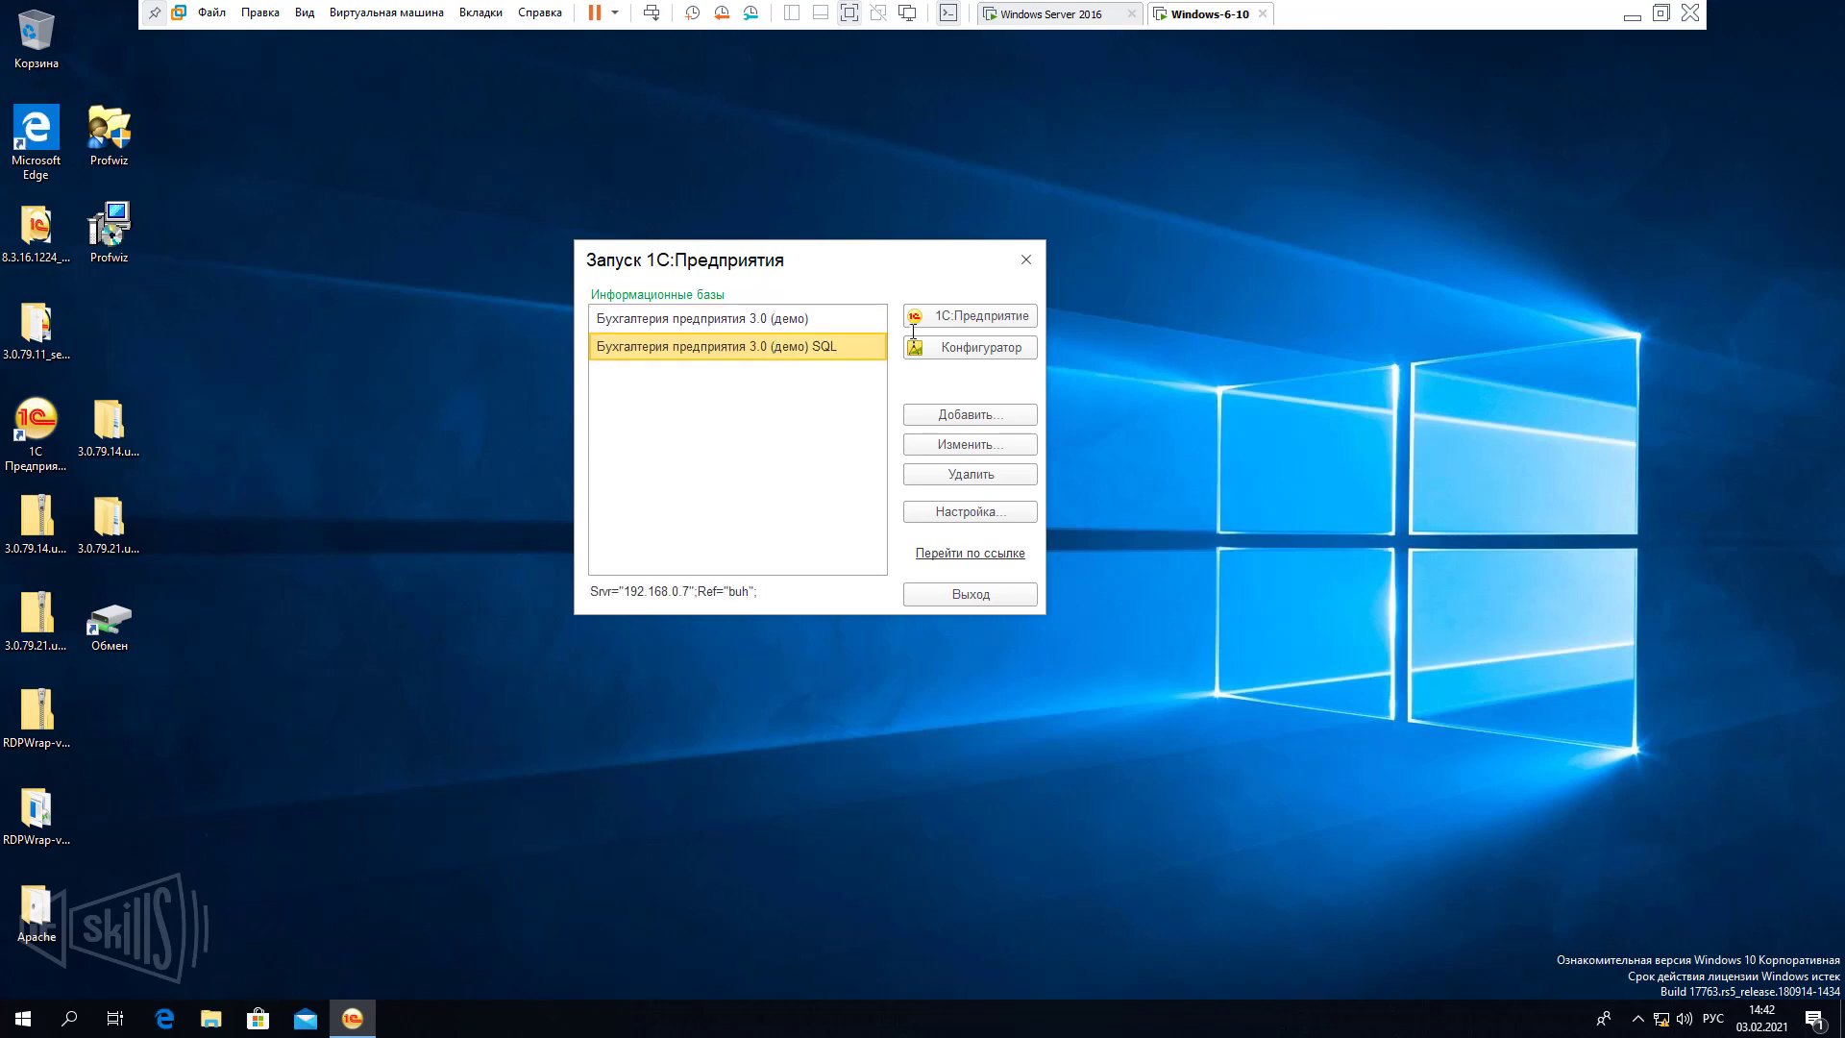
click(1031, 257)
click(481, 436)
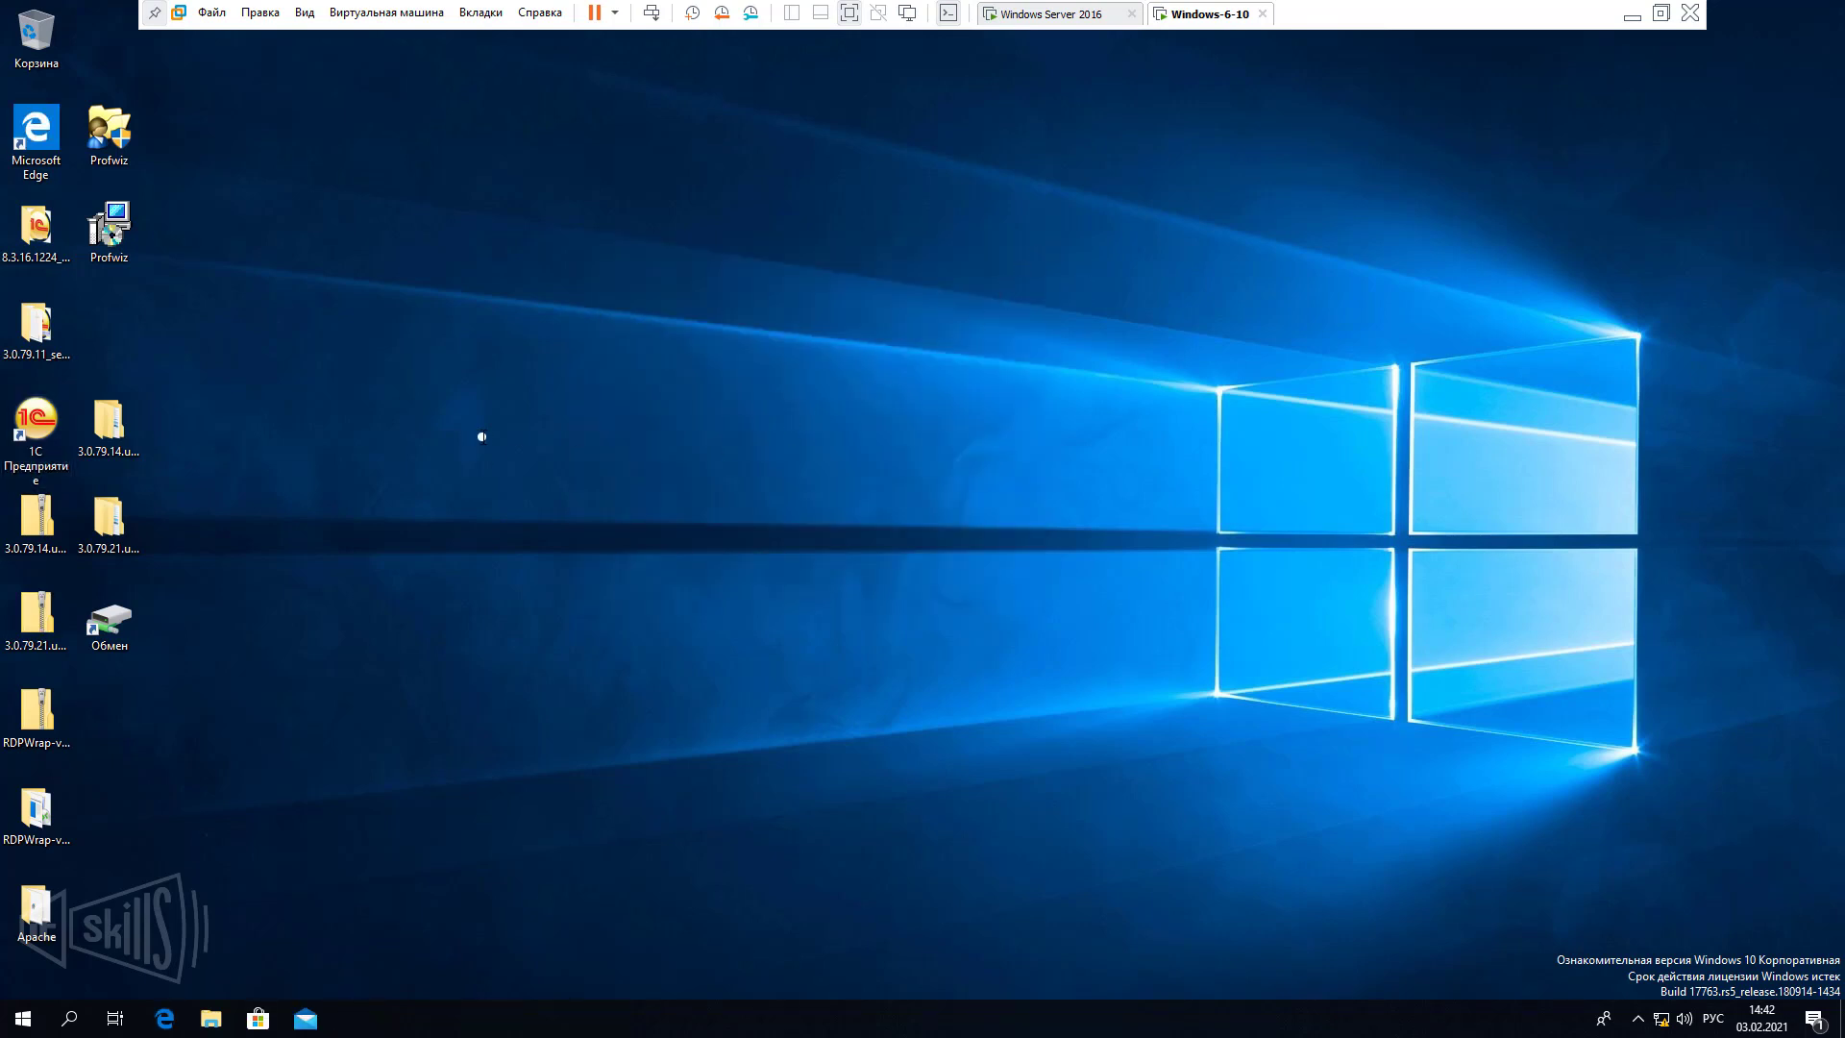
Inspect the 3.0.79.14.update folder's properties and location, then cancel.
right_click(131, 444)
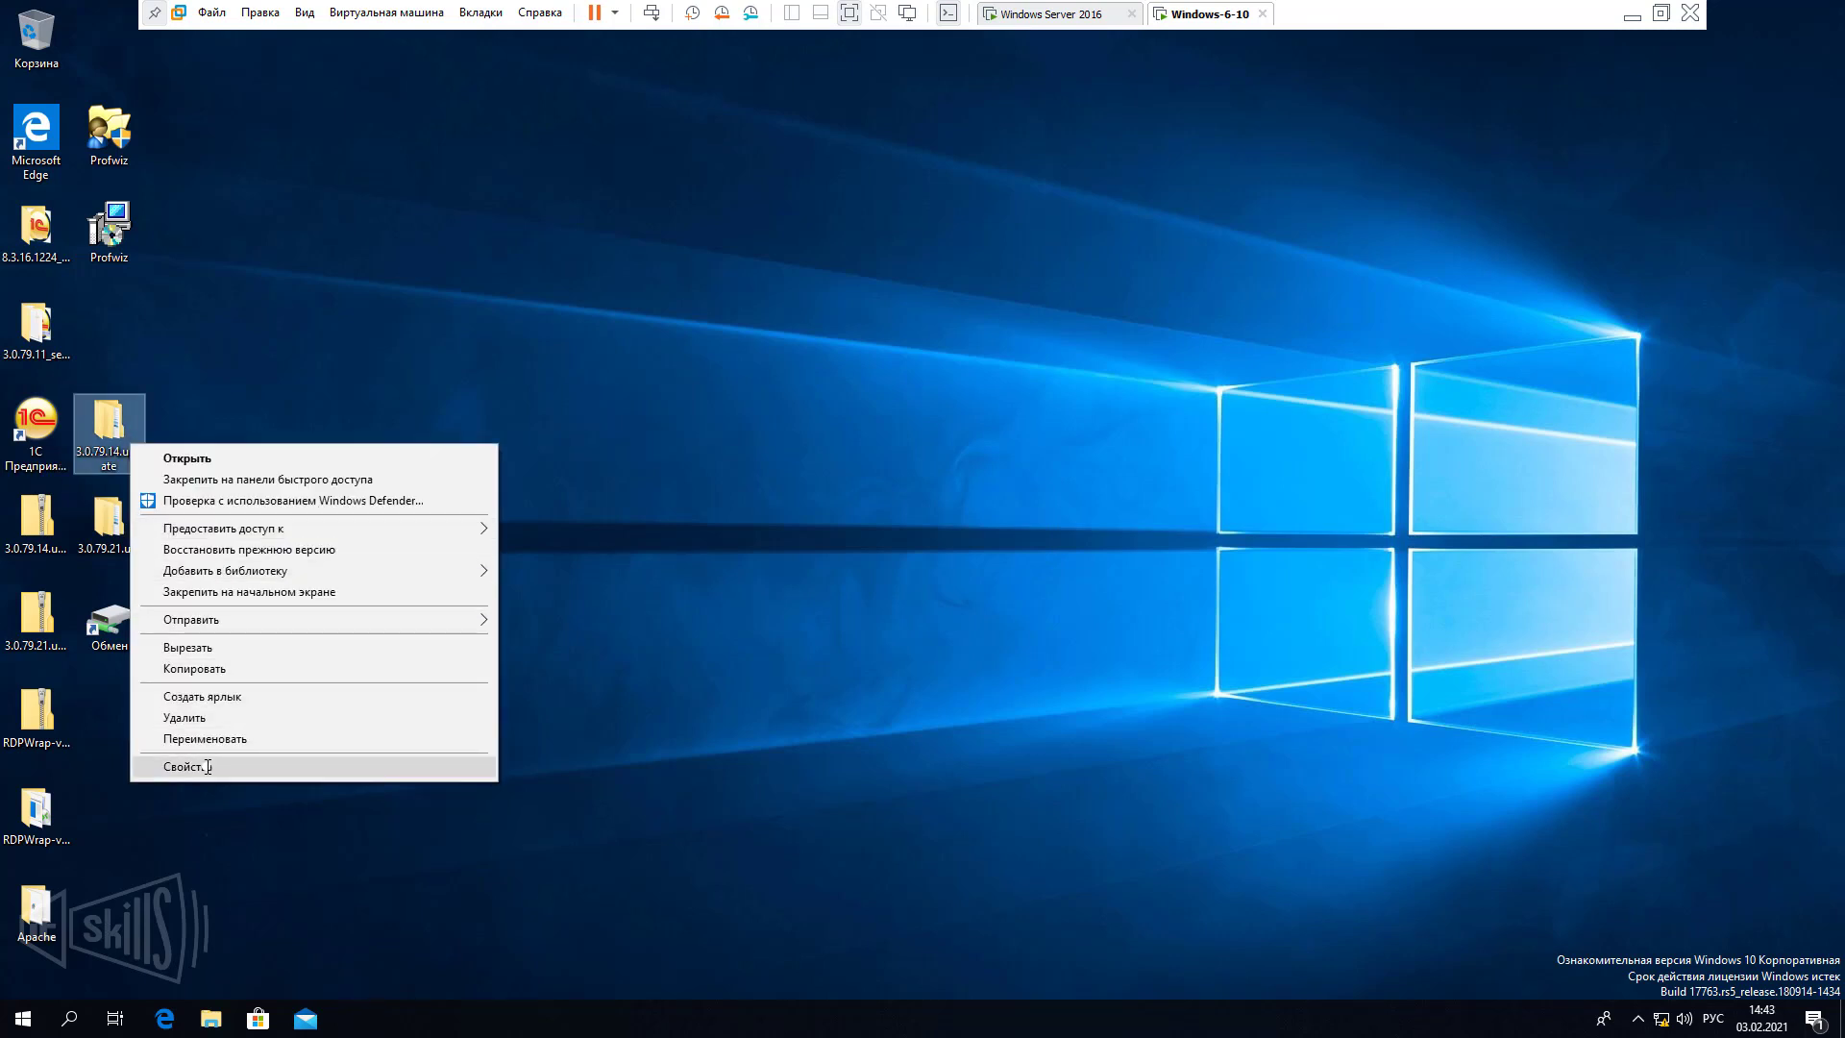
click(207, 765)
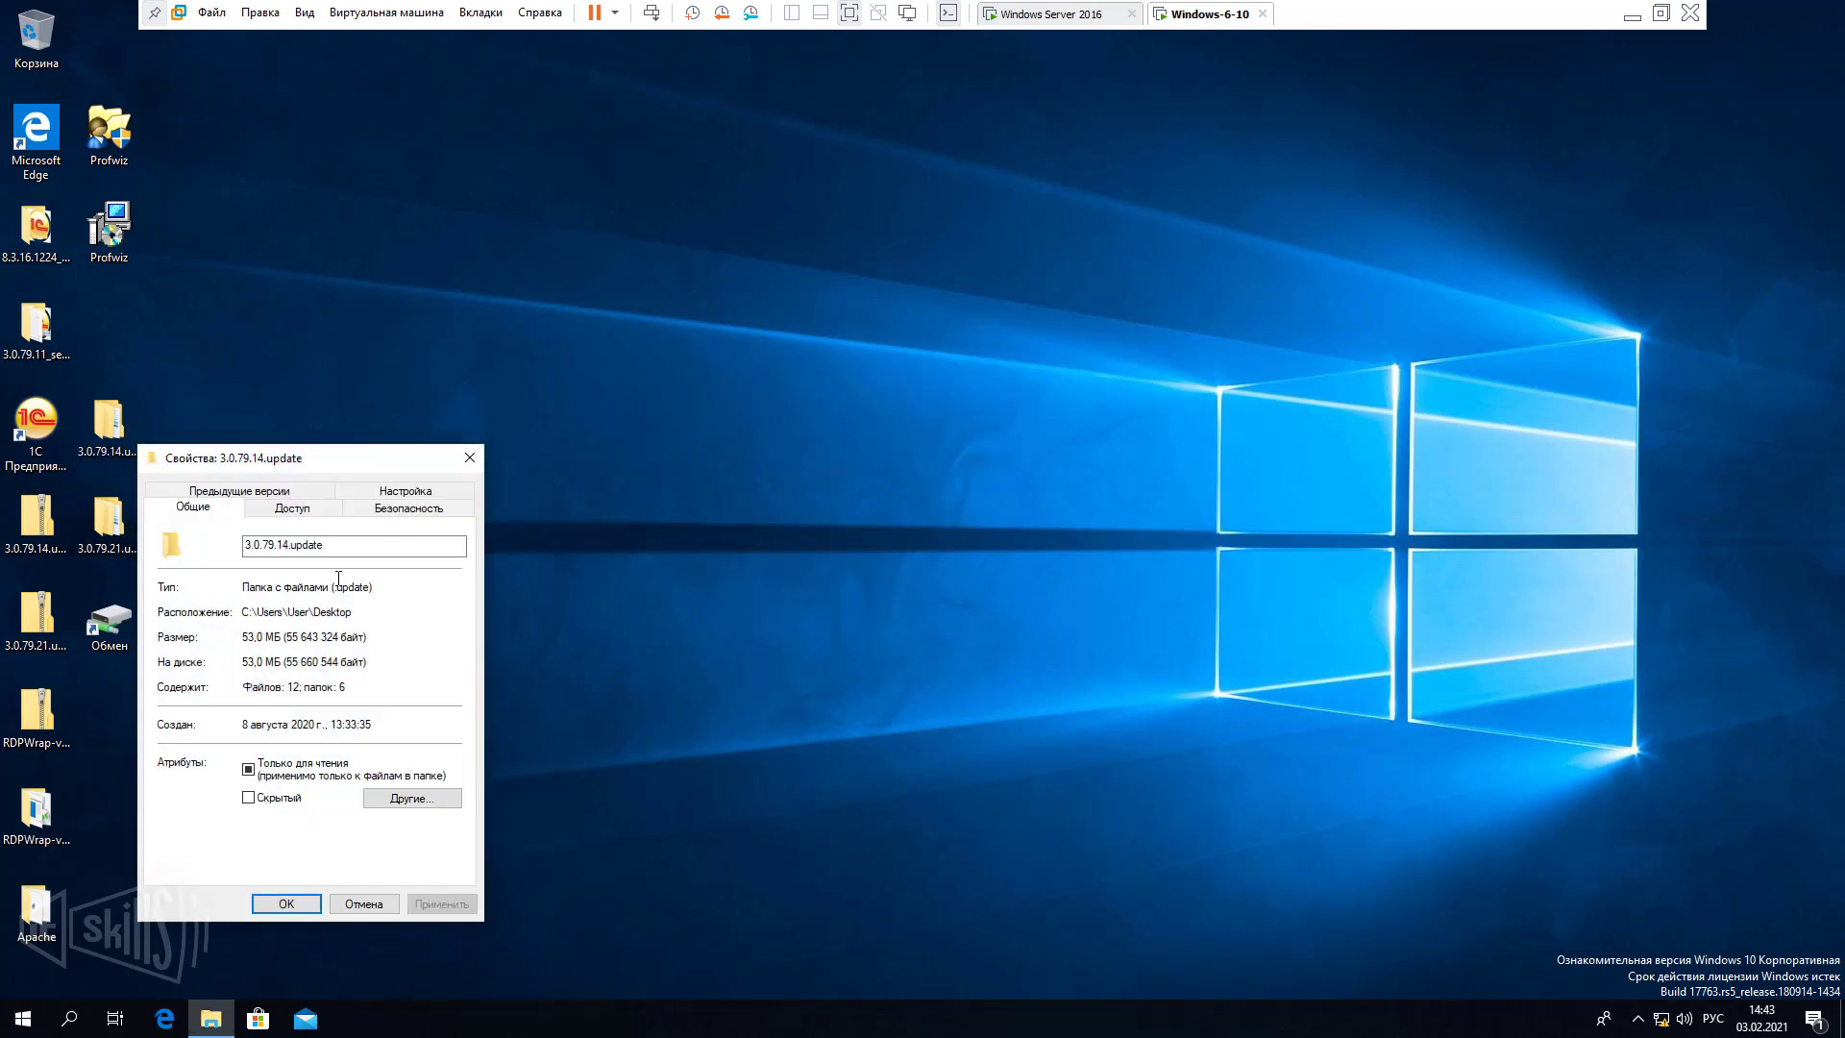
drag(243, 612, 313, 611)
click(363, 903)
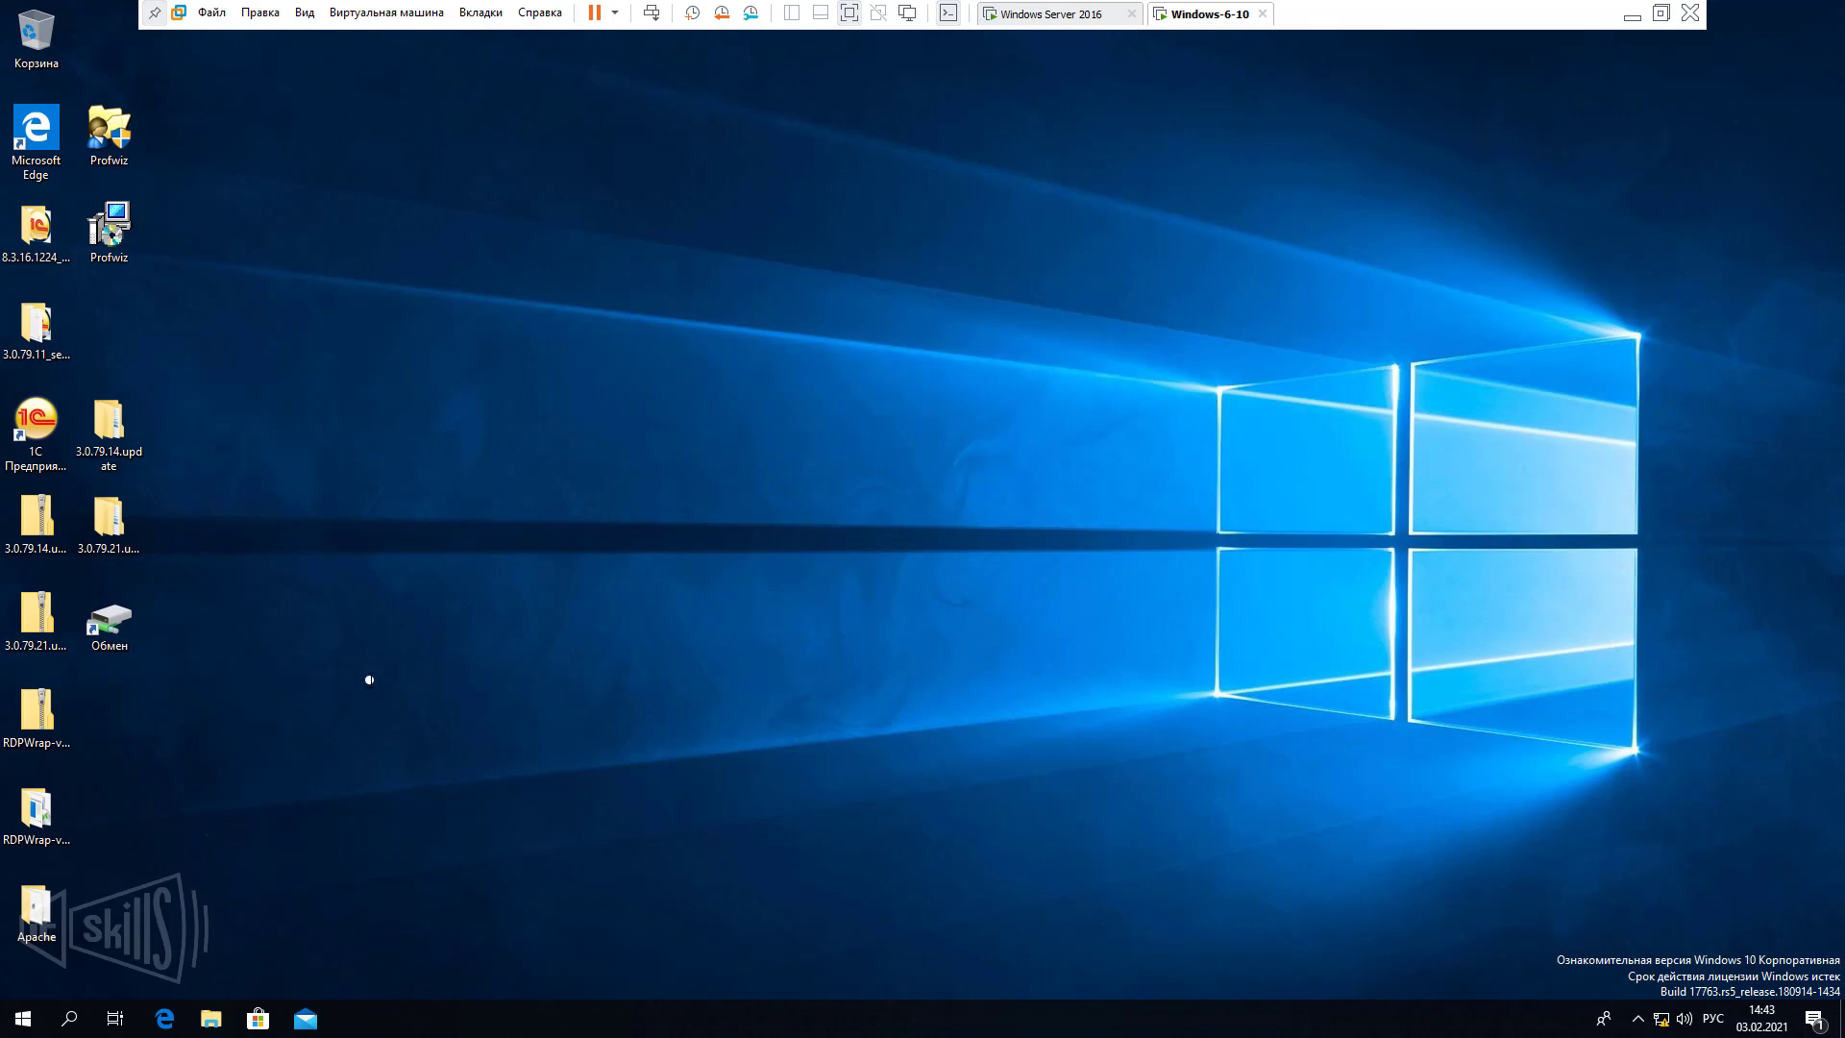
Move the Обмен shortcut higher on the desktop and open it to the \\SERVER\Shara share.
click(118, 636)
drag(232, 496, 145, 331)
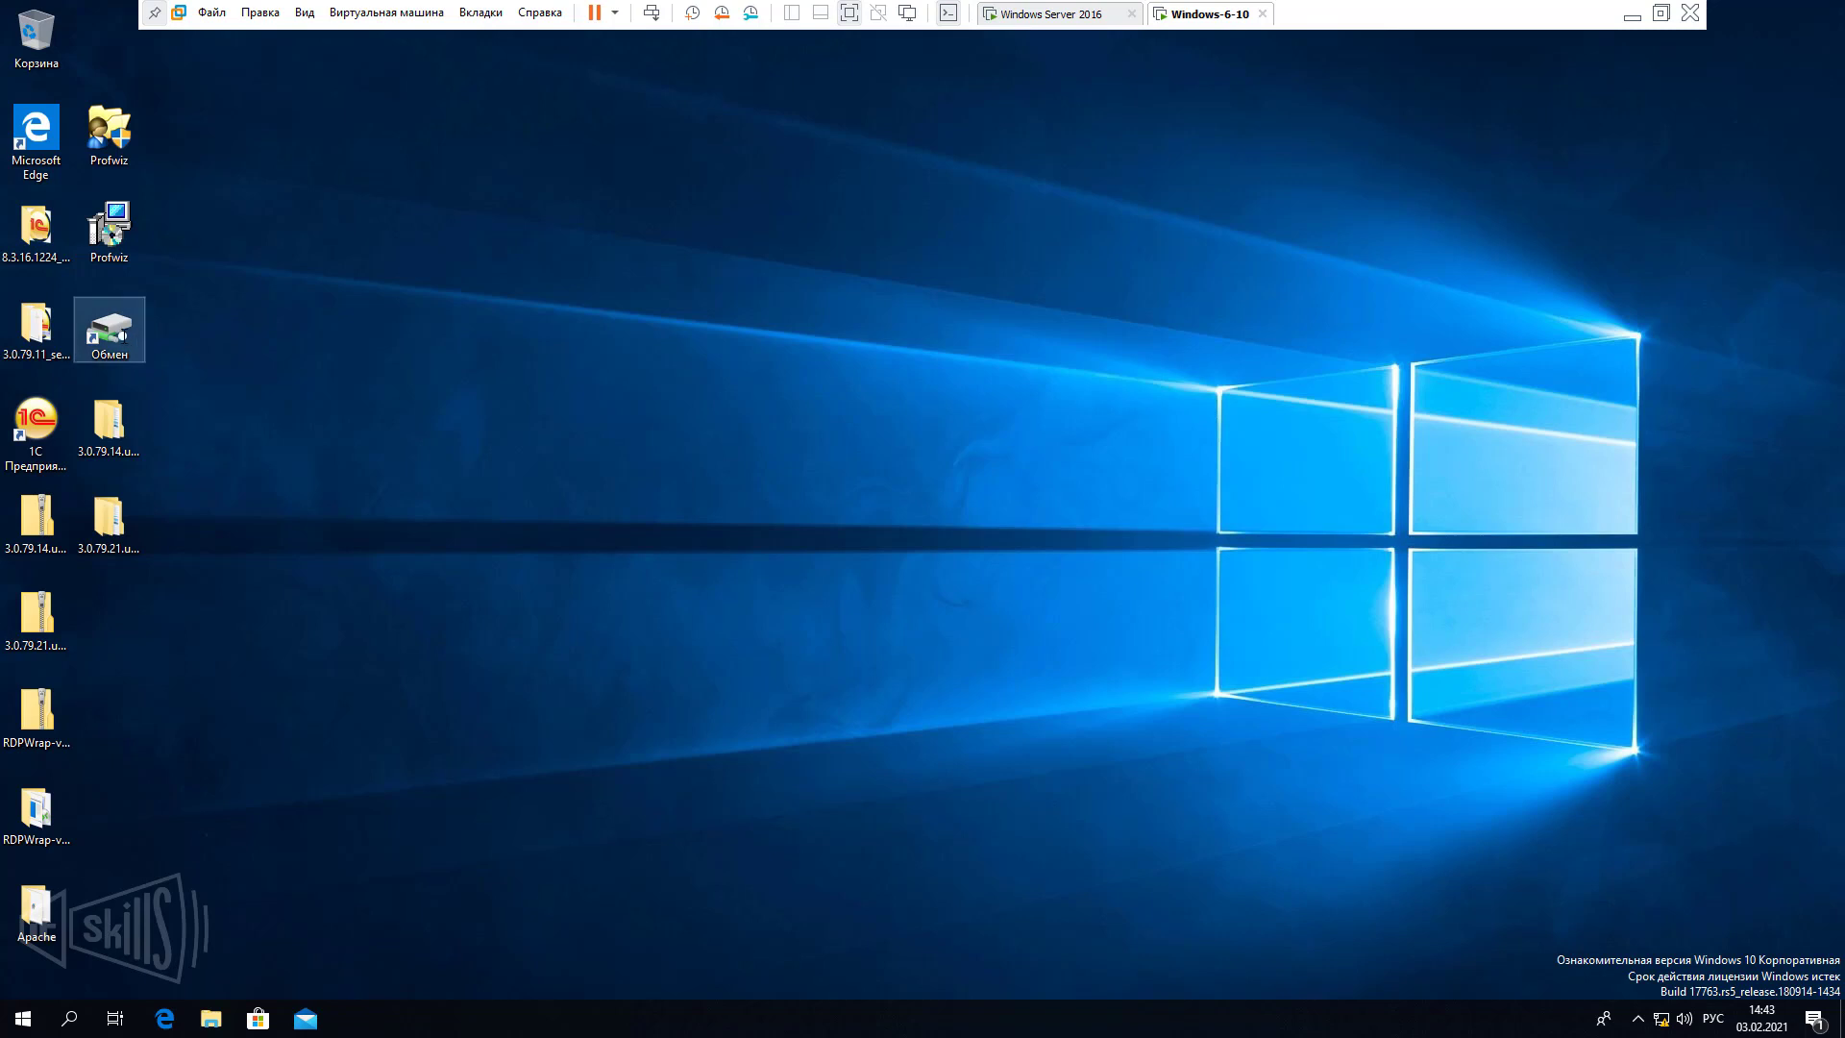
double_click(110, 329)
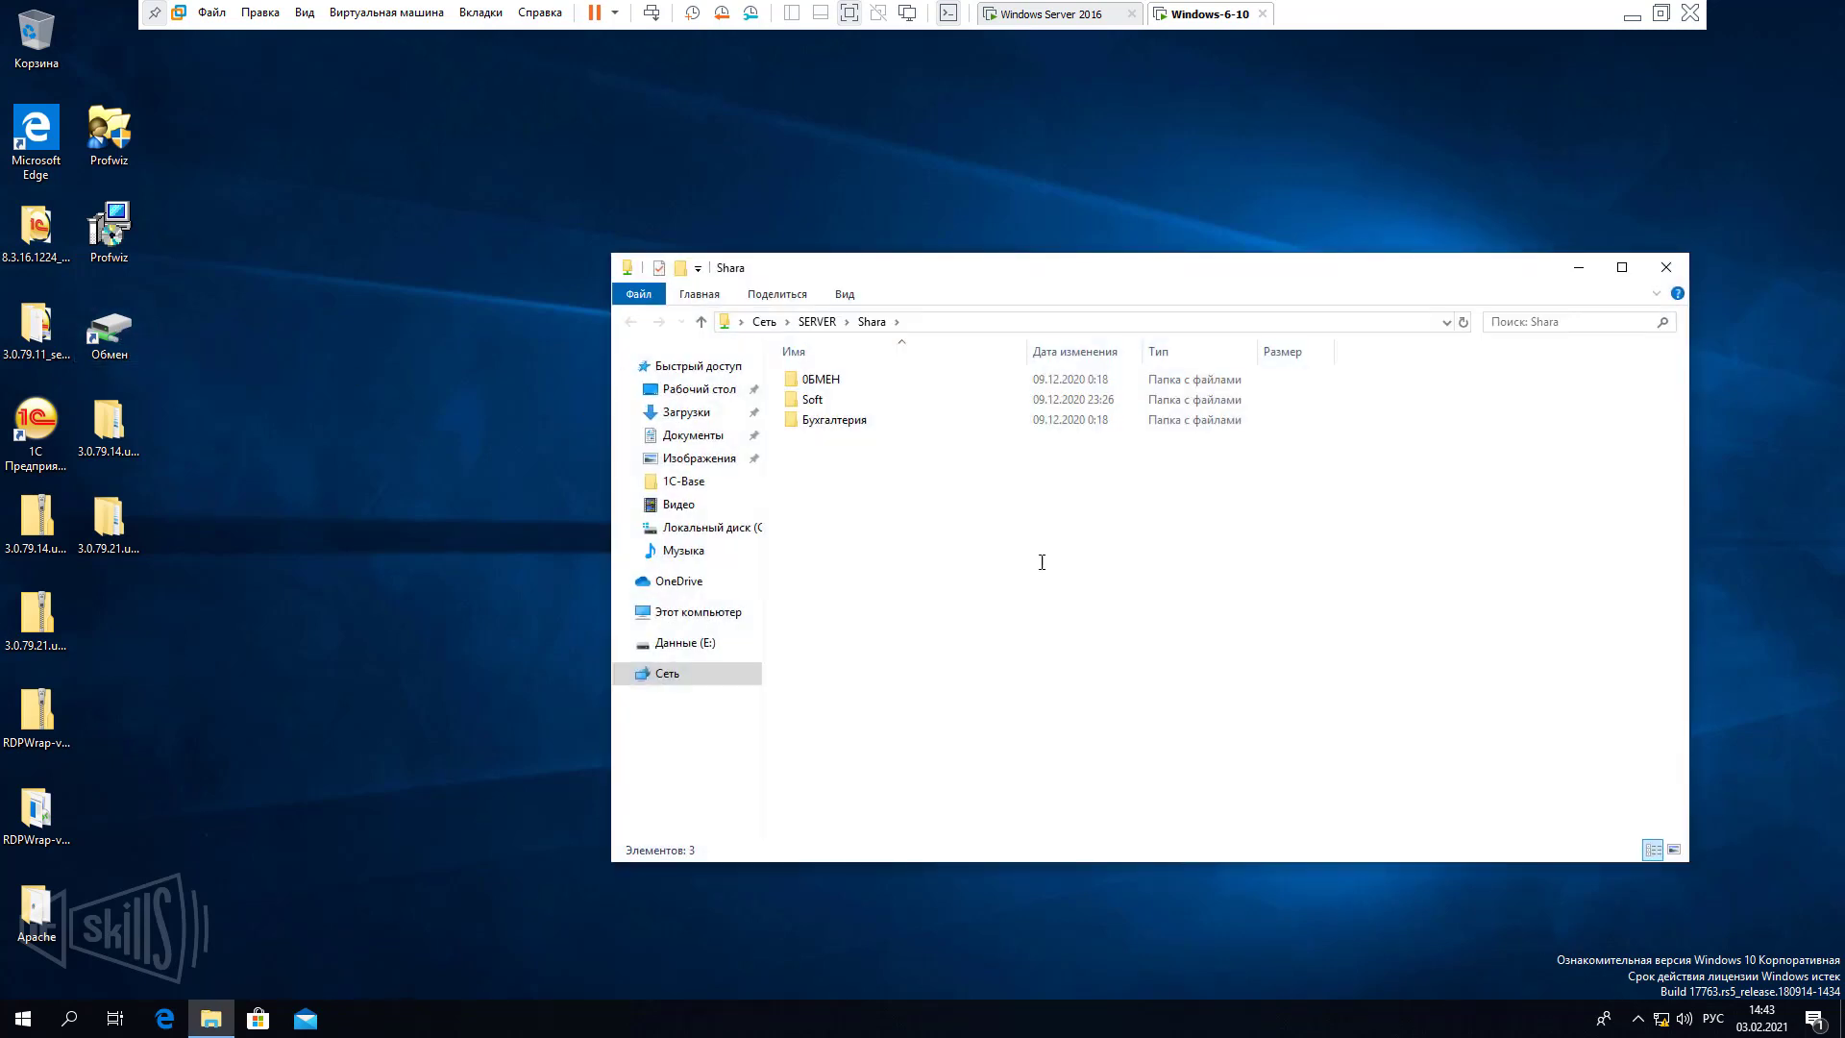
click(890, 324)
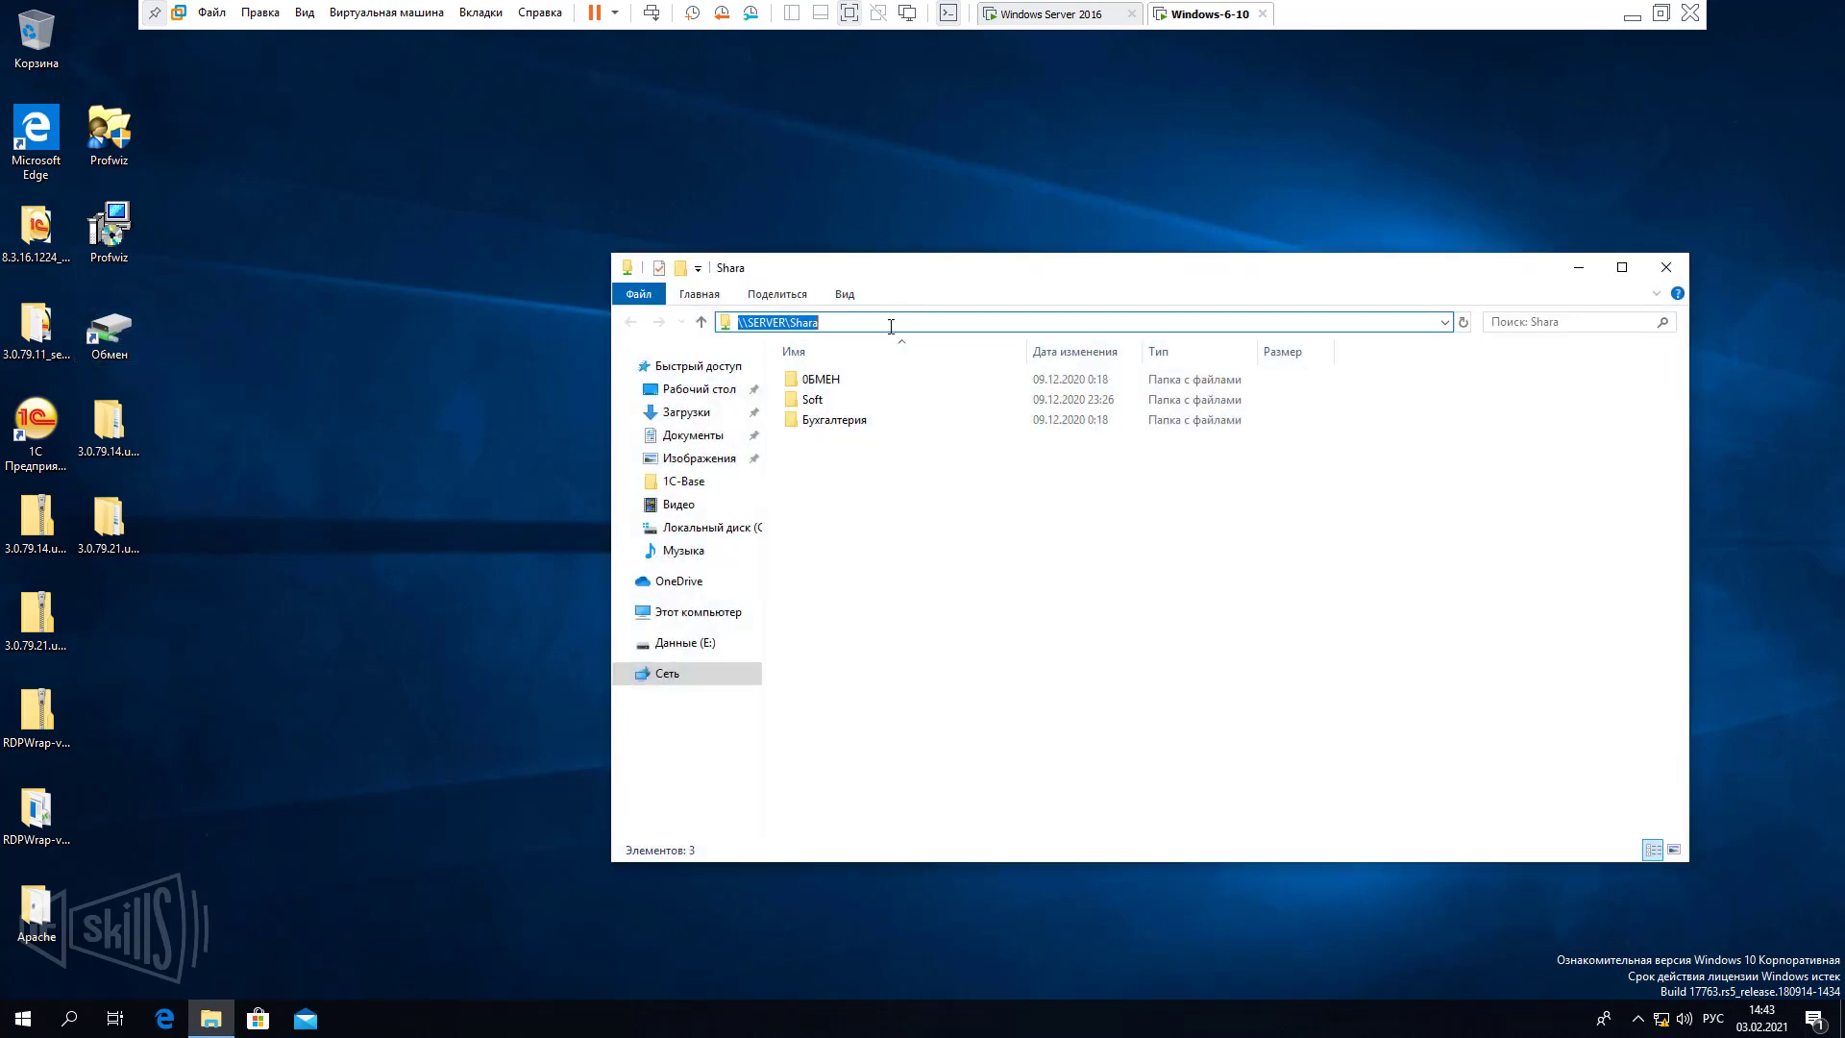
click(915, 551)
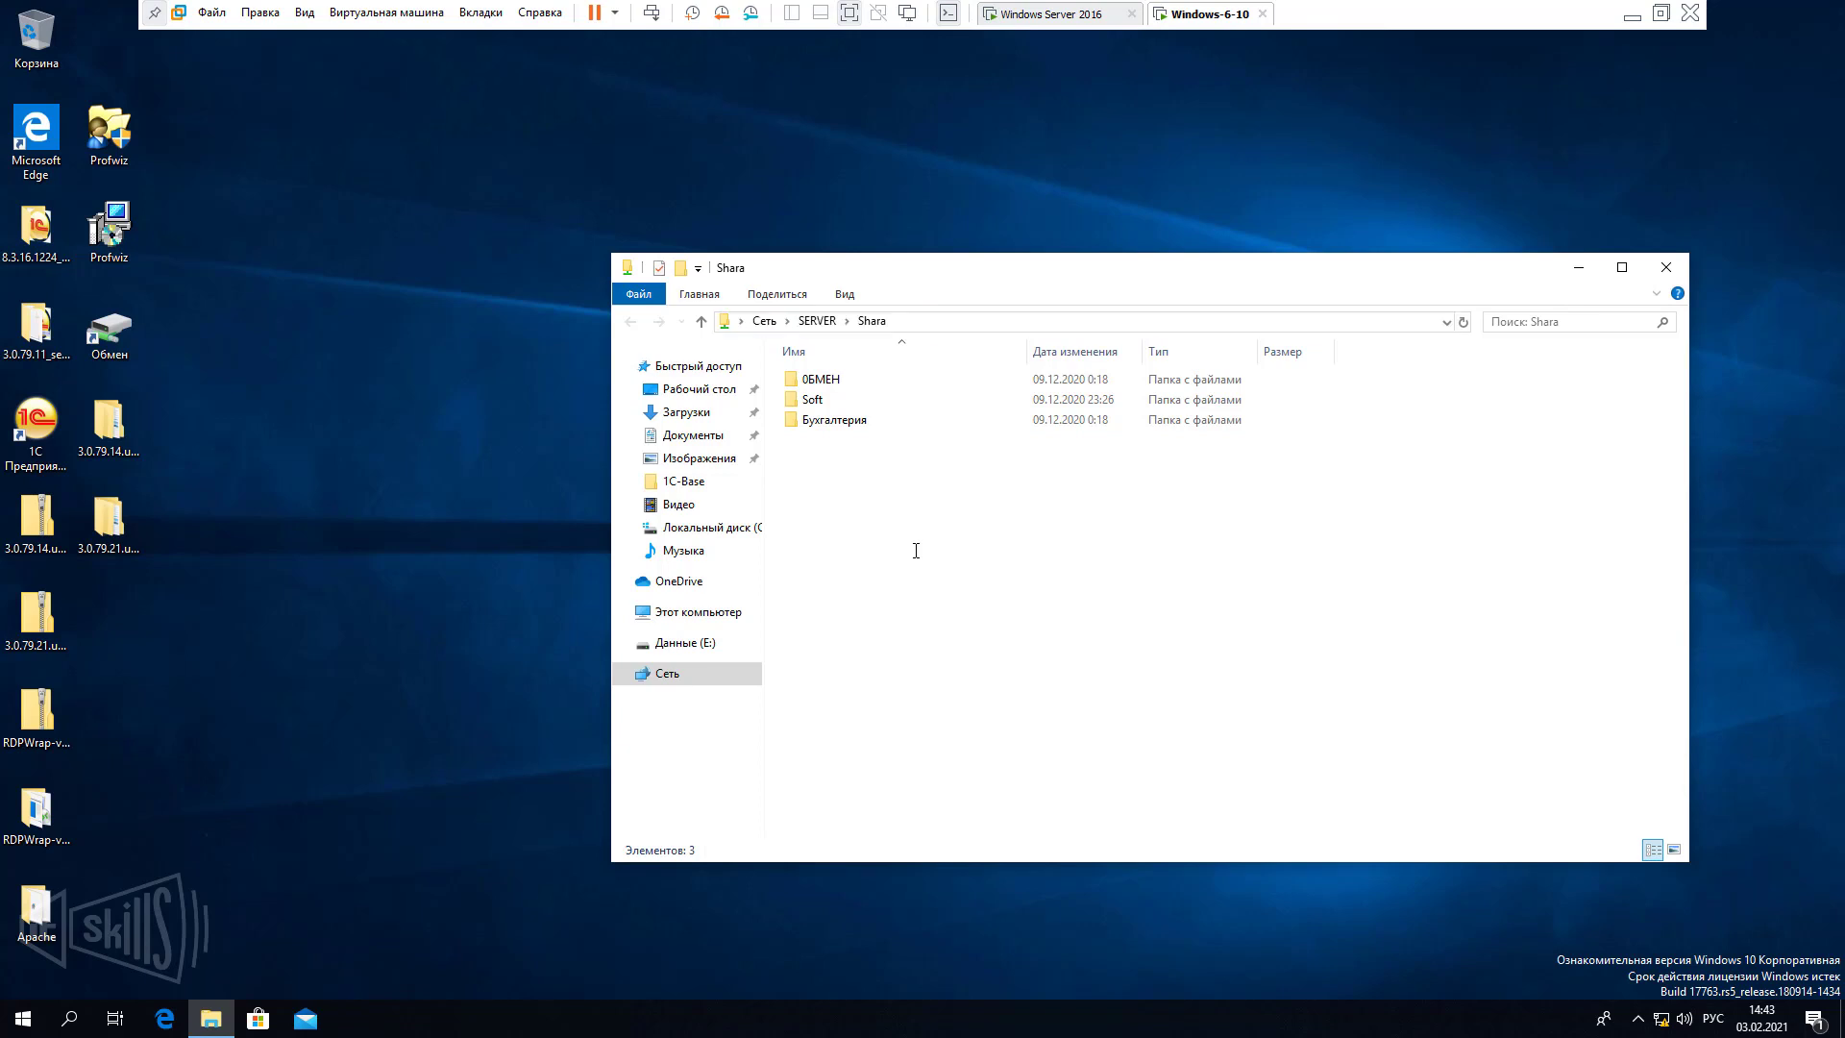
Browse the Soft and ОБМЕН folders in the share, then close Explorer.
double_click(812, 400)
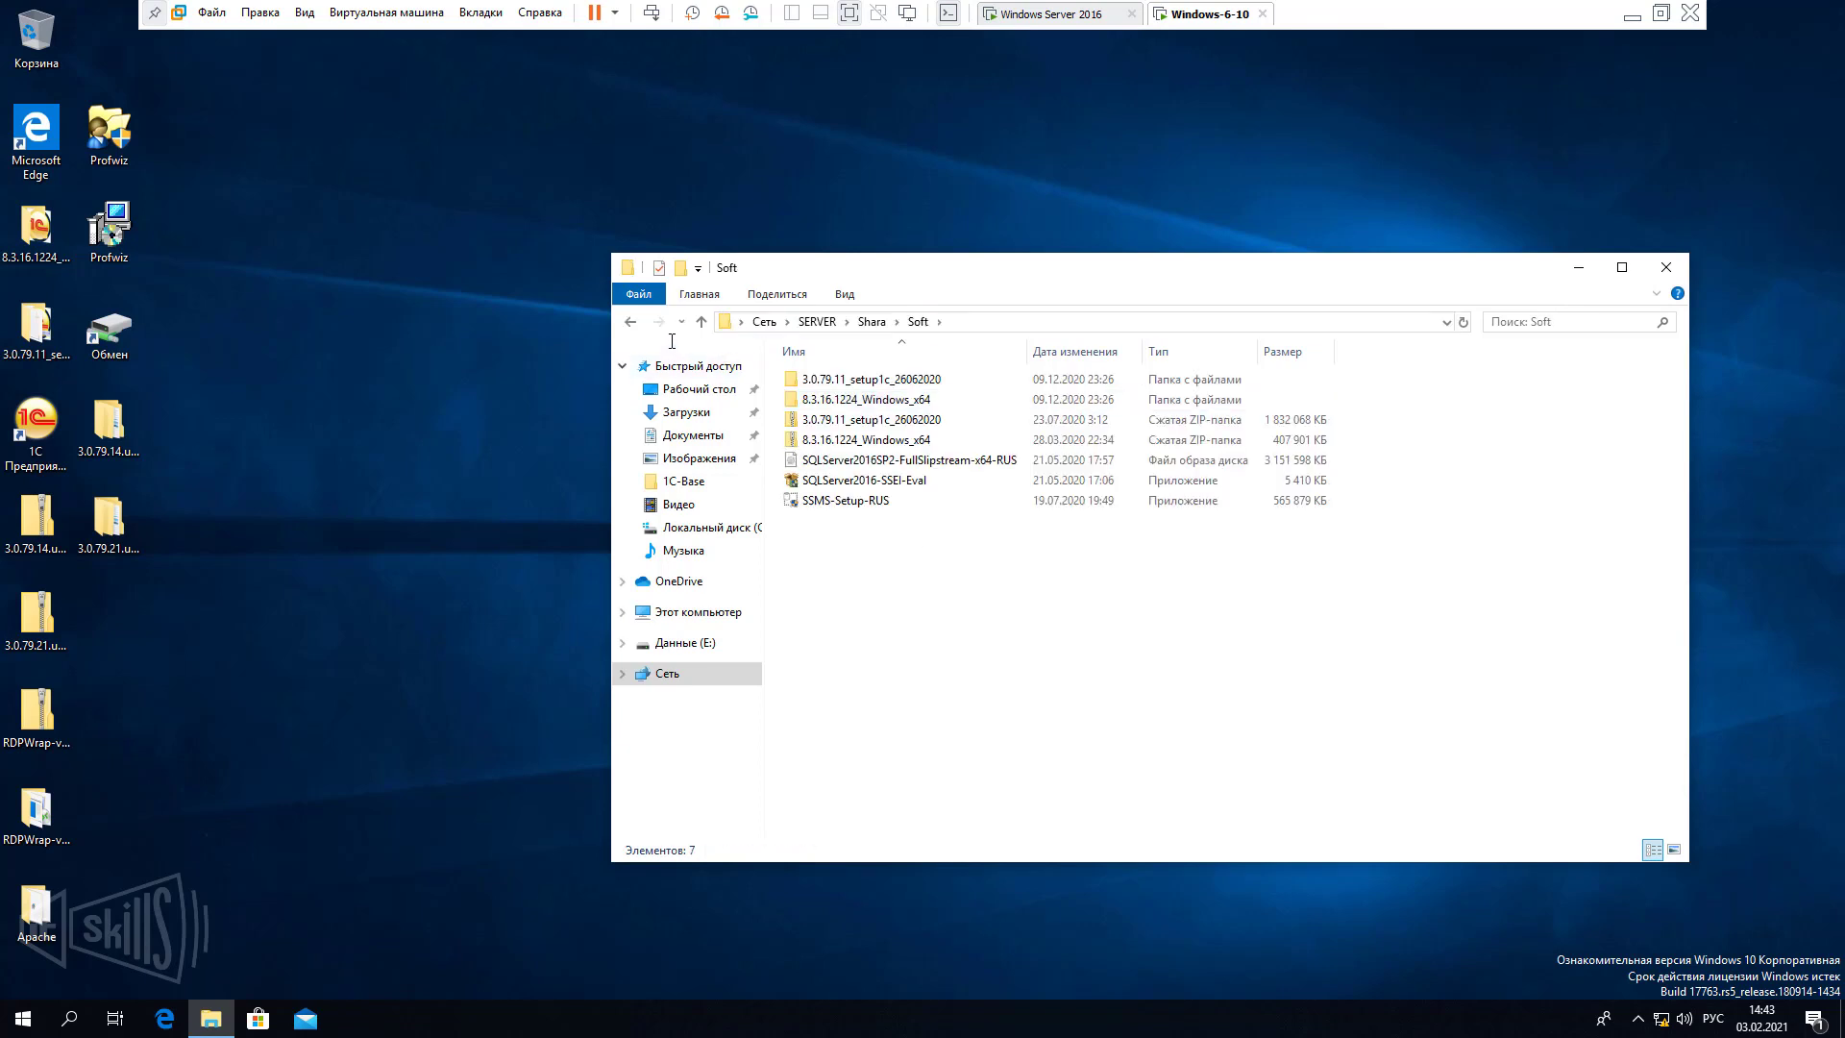
click(630, 322)
key(Down)
key(Return)
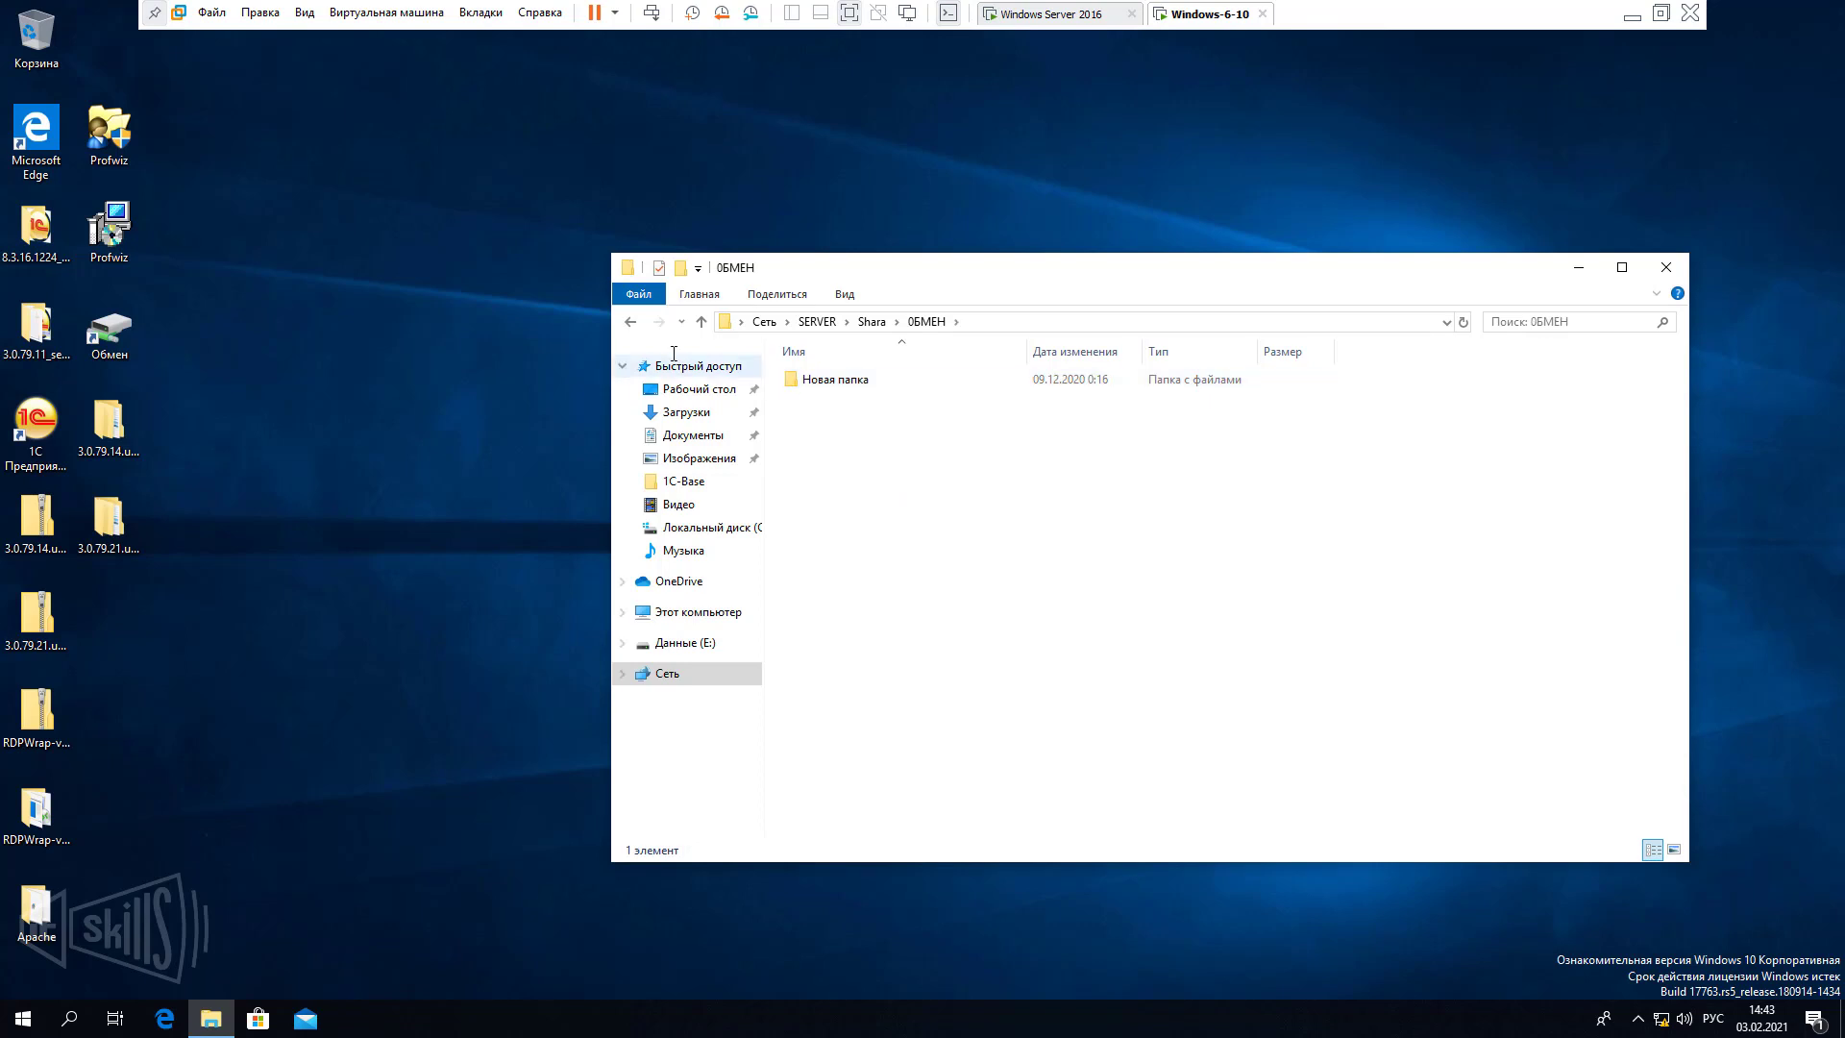
key(BackSpace)
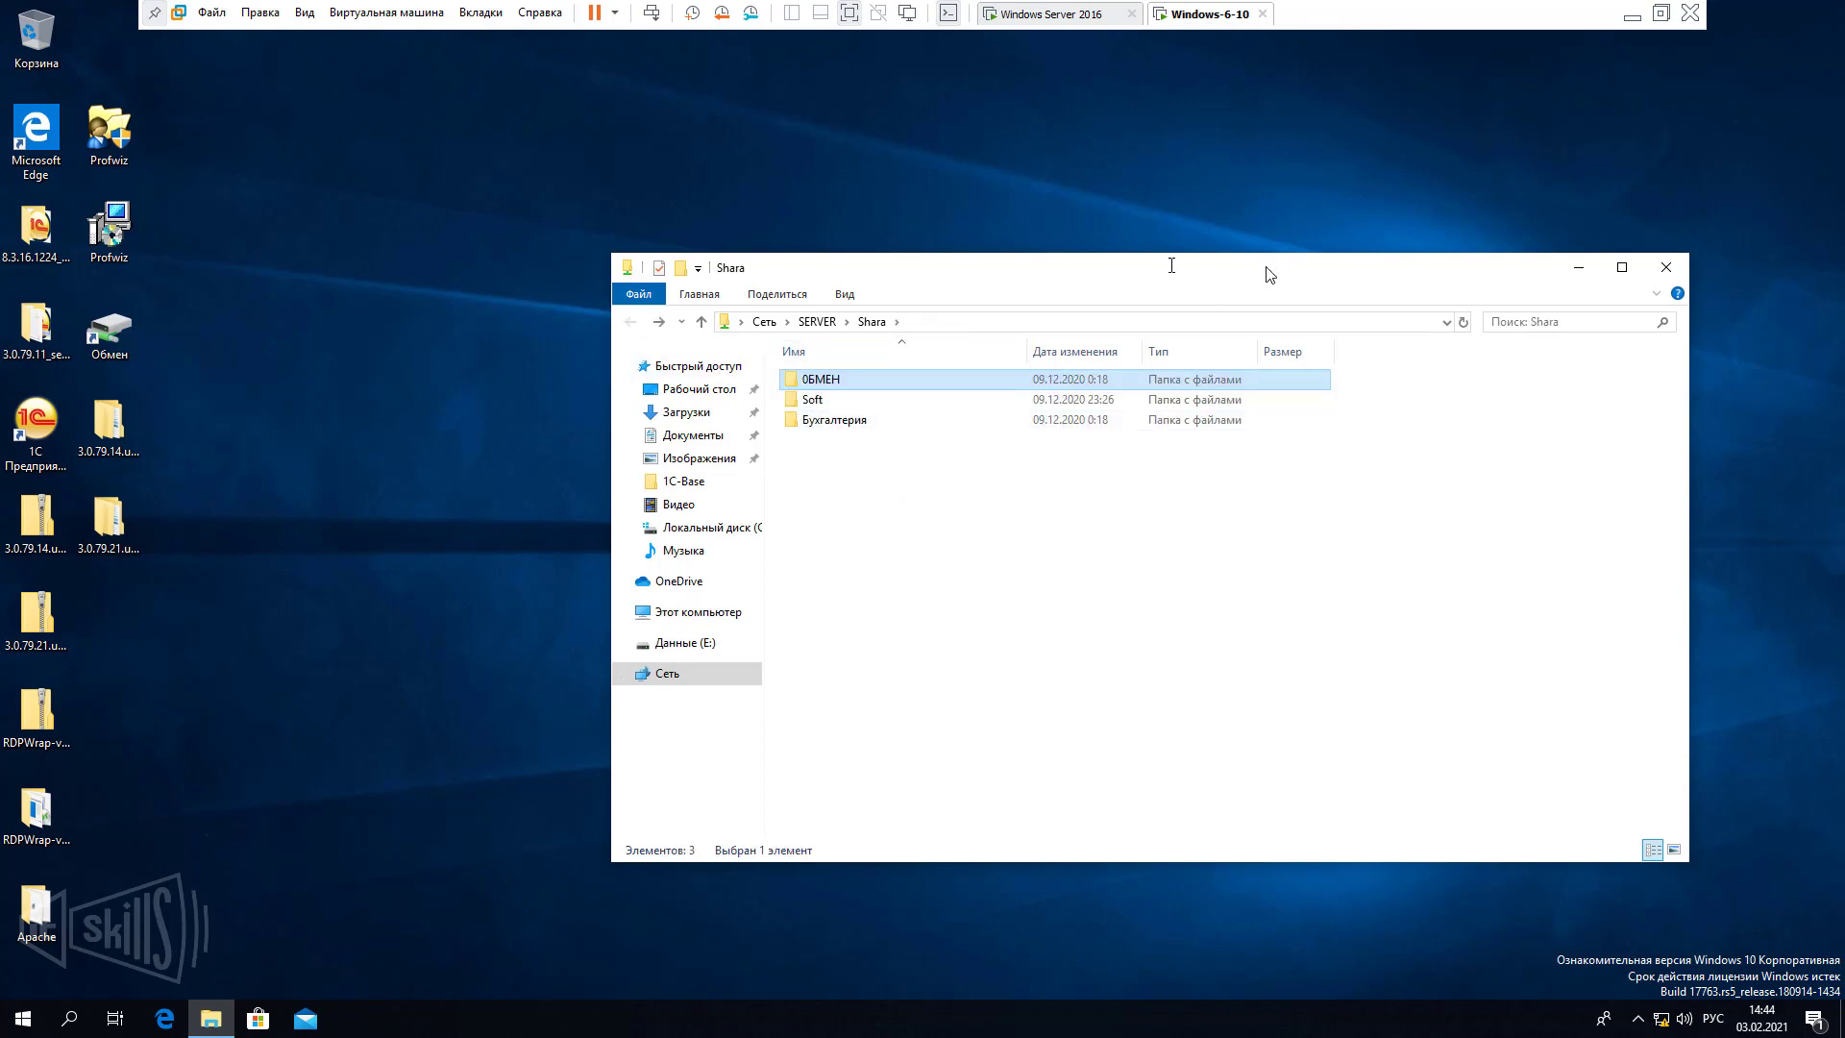
drag(1269, 272, 1045, 304)
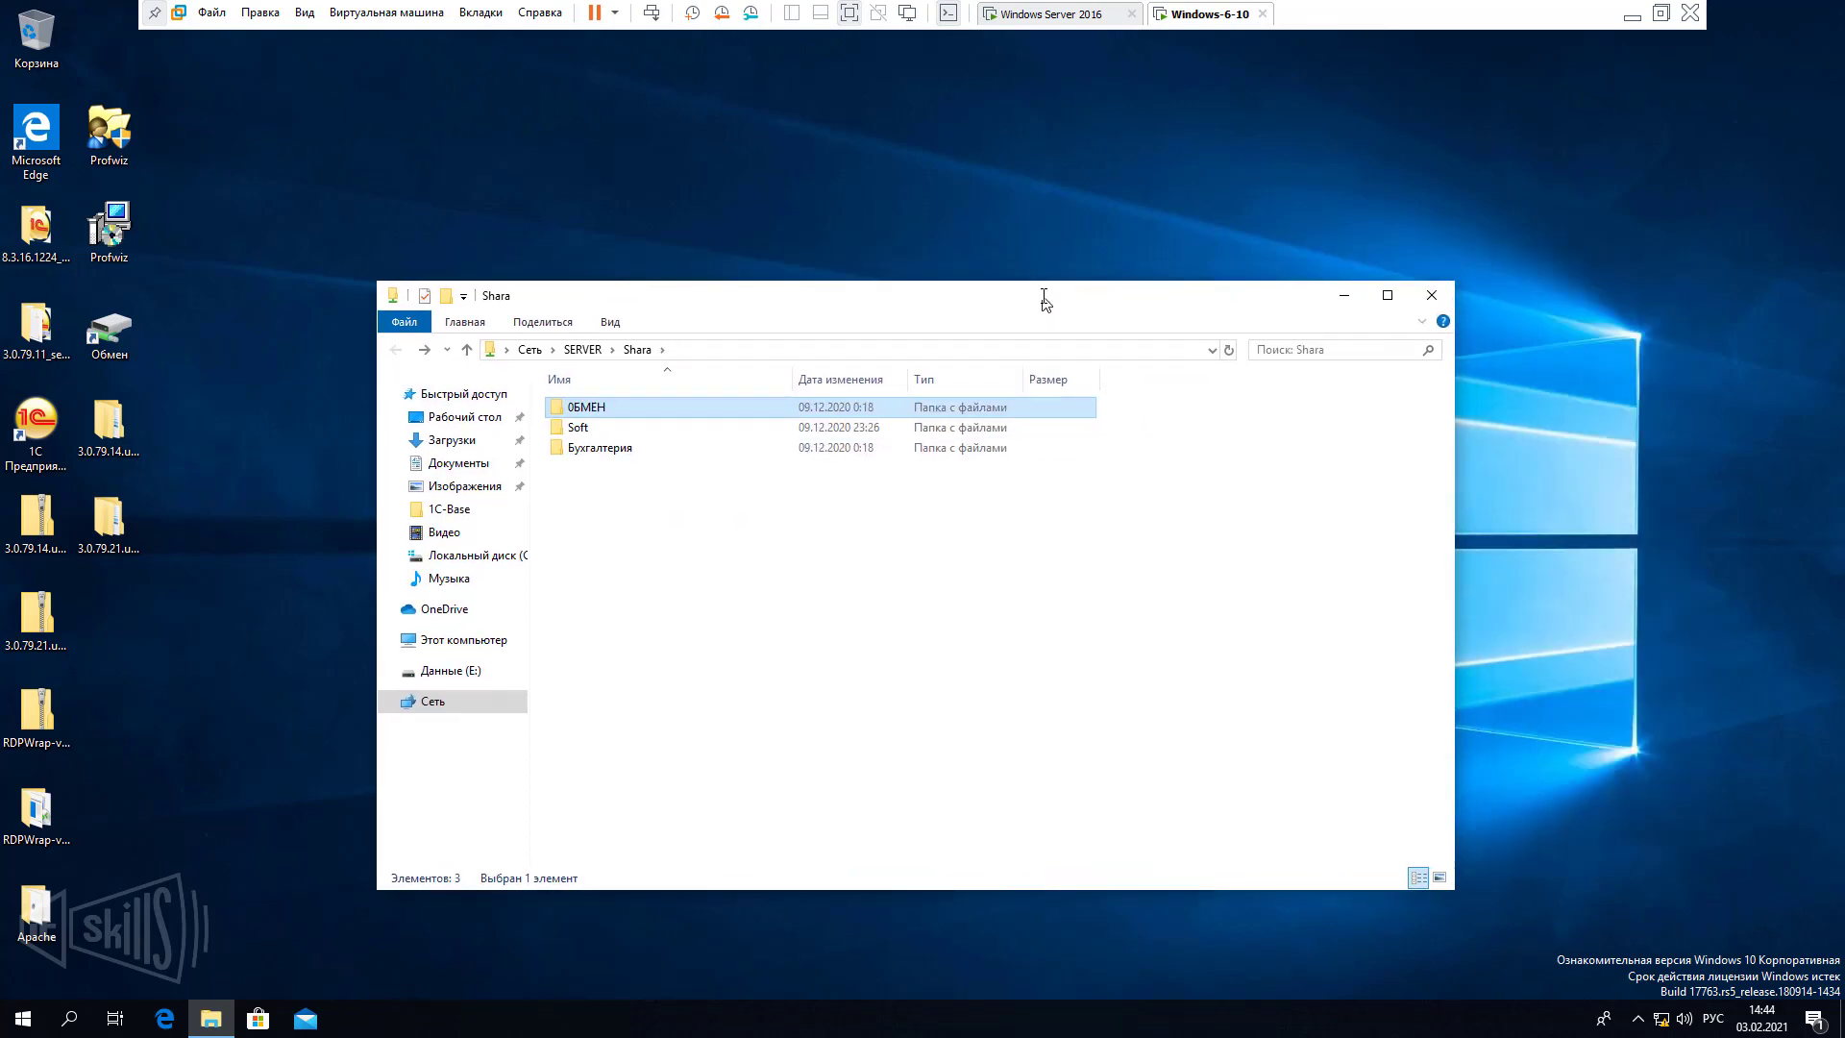
click(1436, 297)
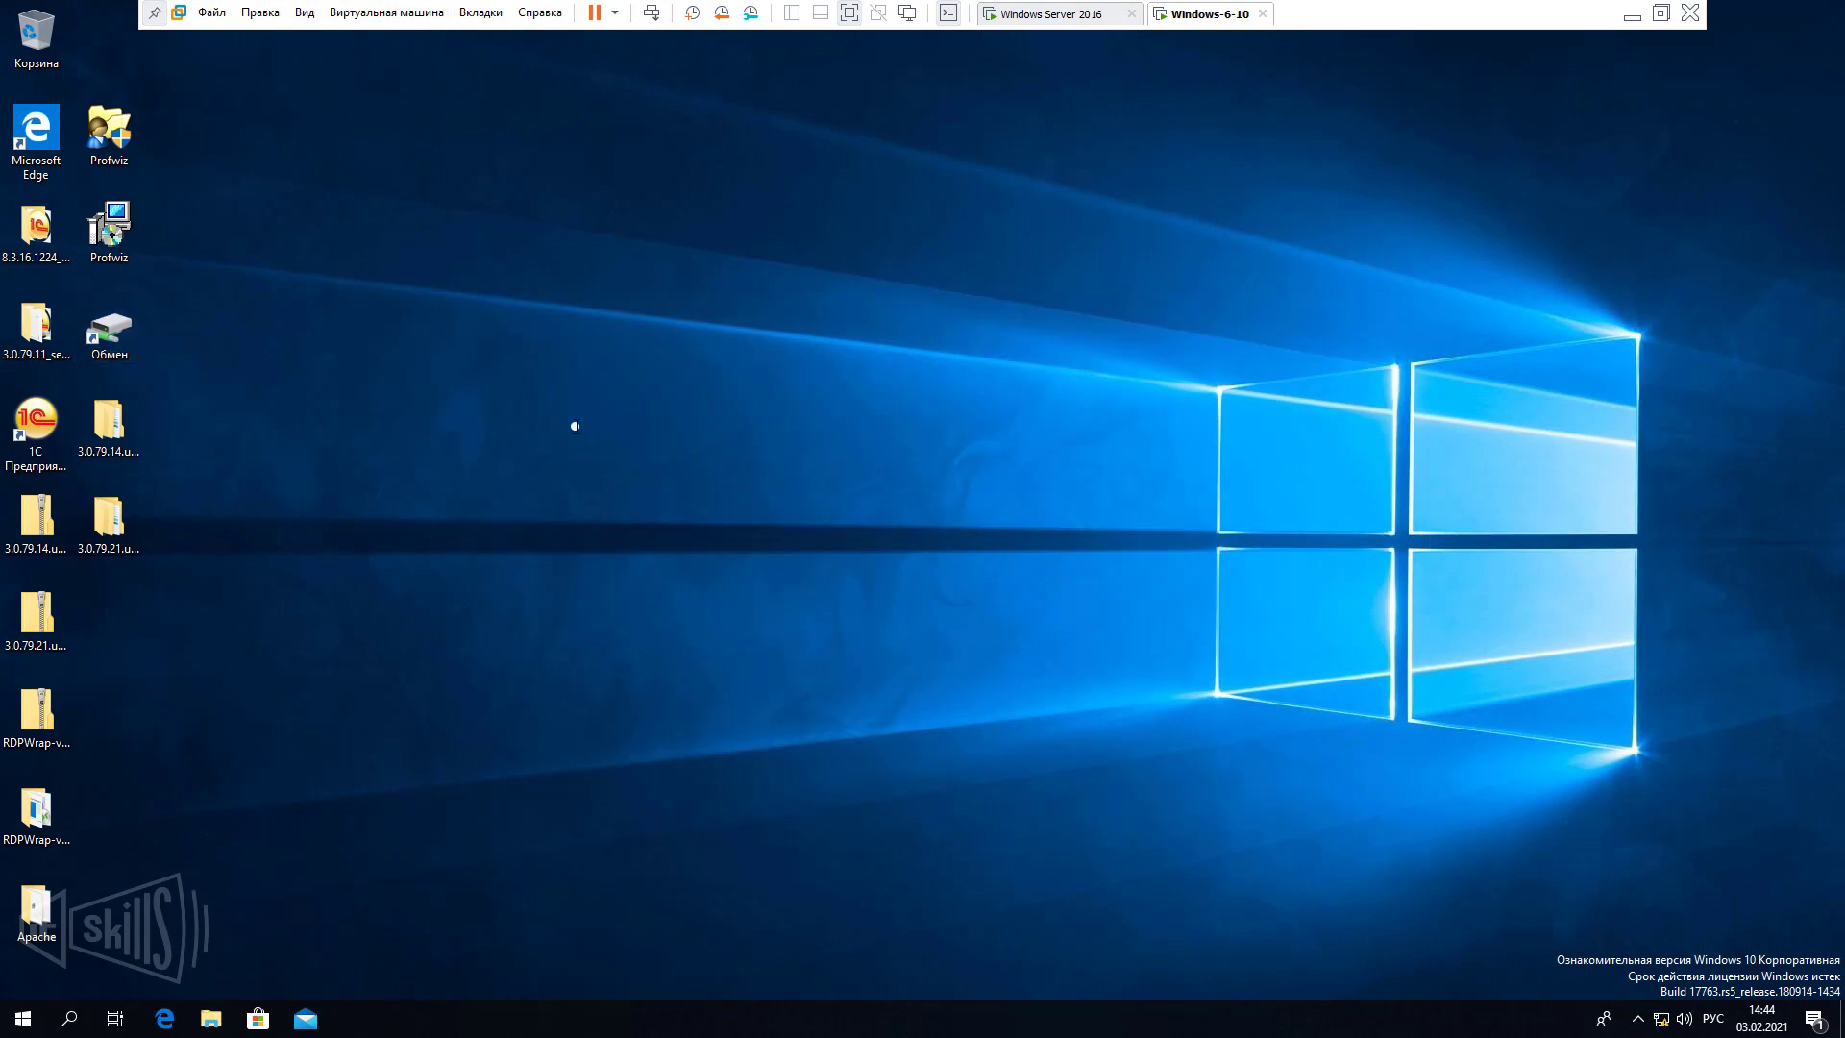
Open Computer Management via Управление on Этот компьютер and centre its window.
click(210, 1019)
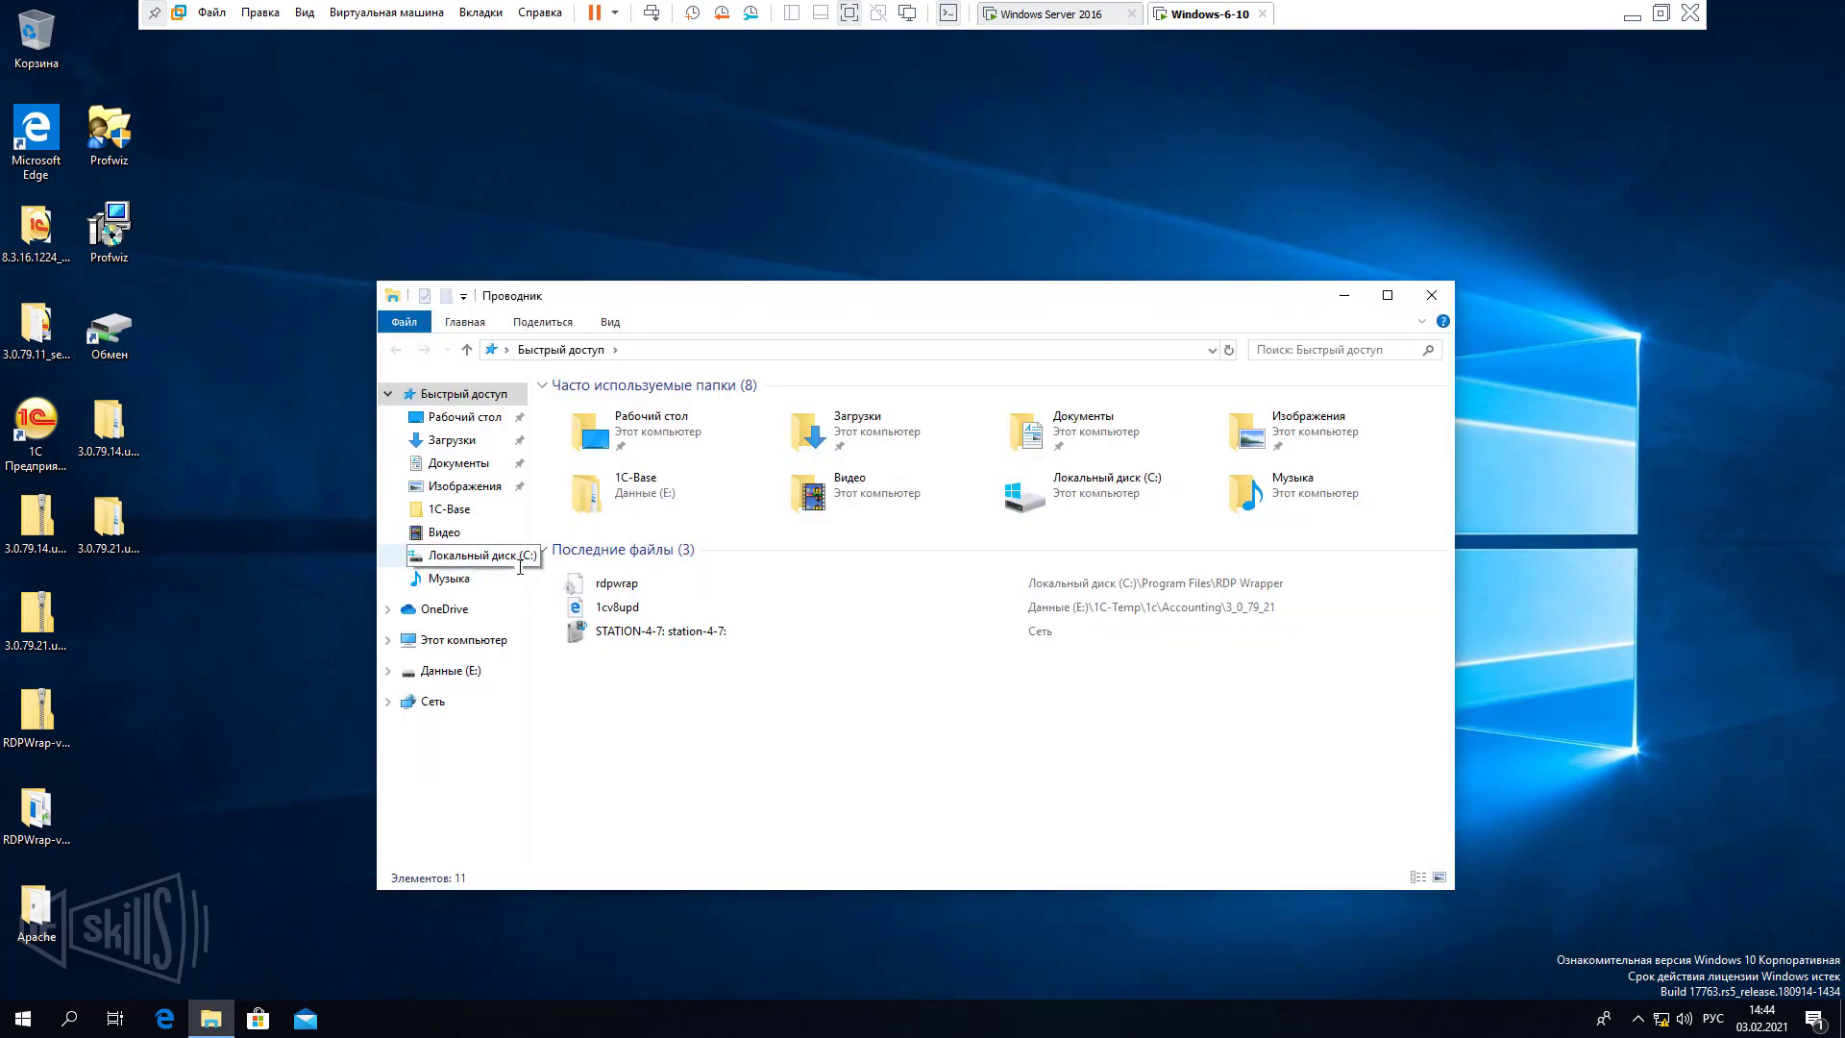
right_click(443, 640)
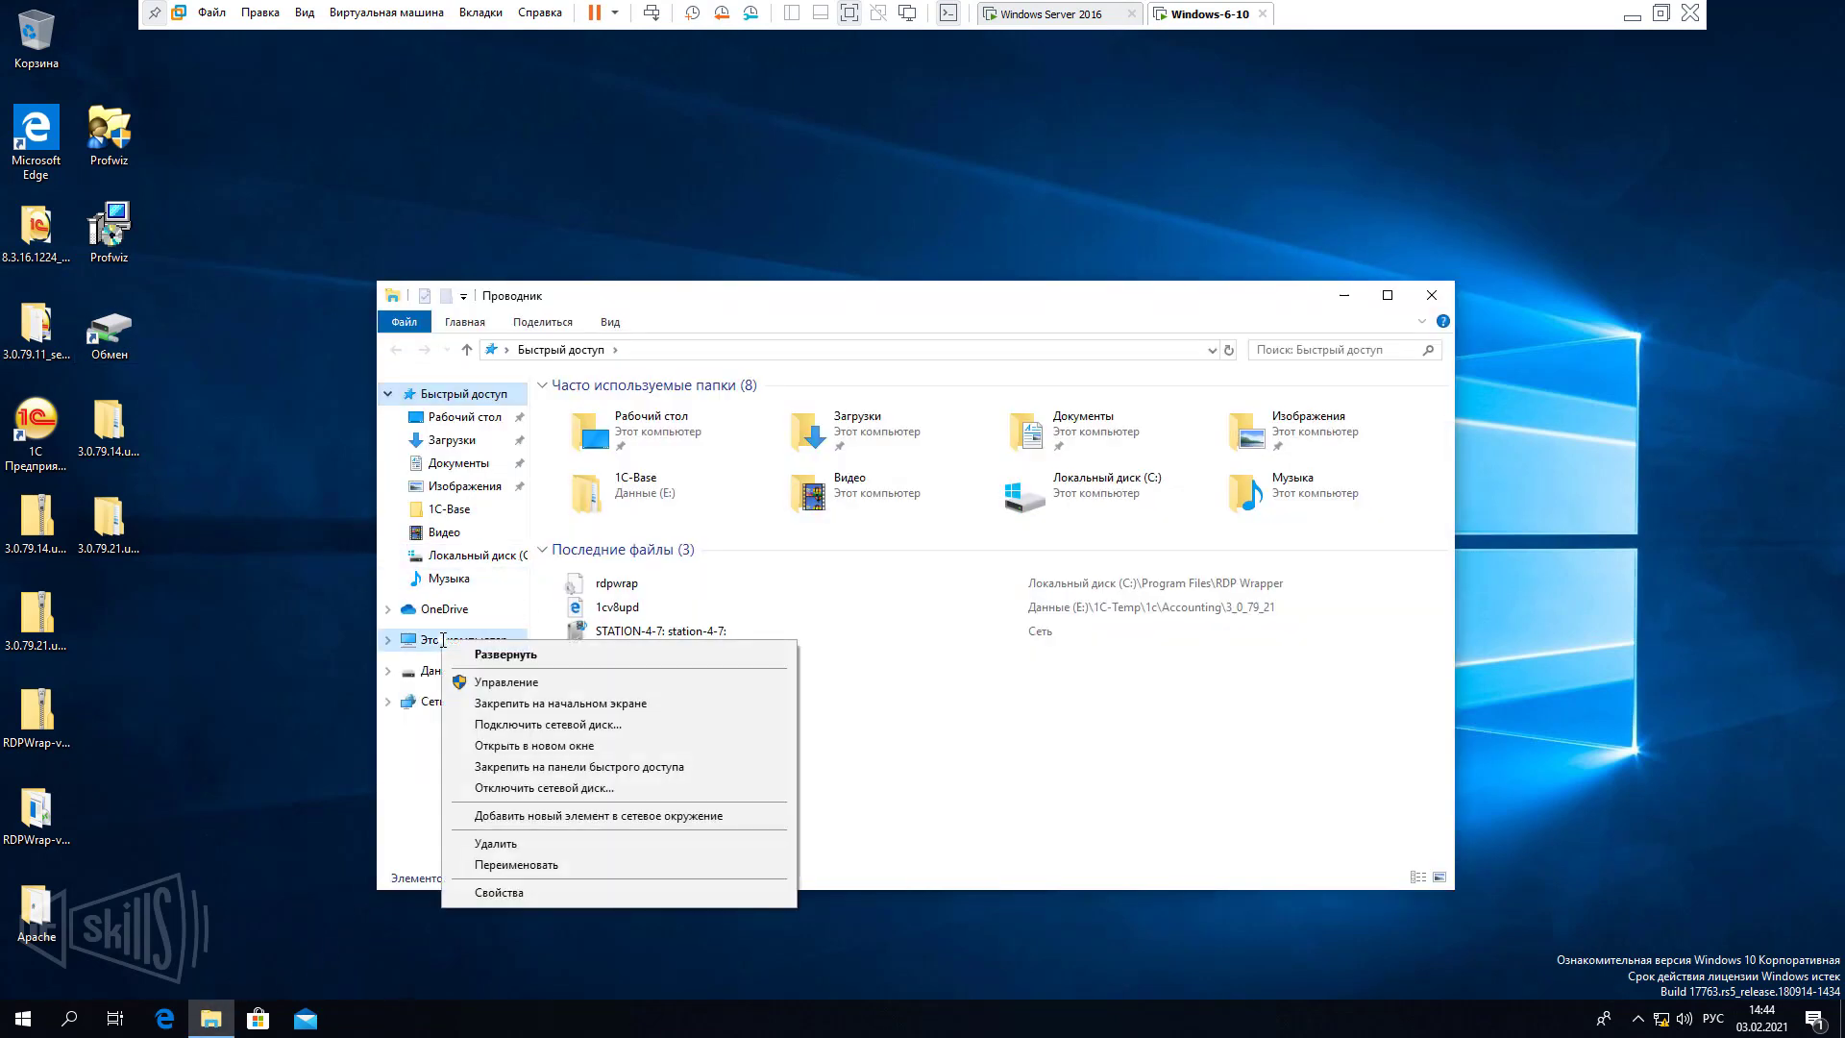
click(560, 684)
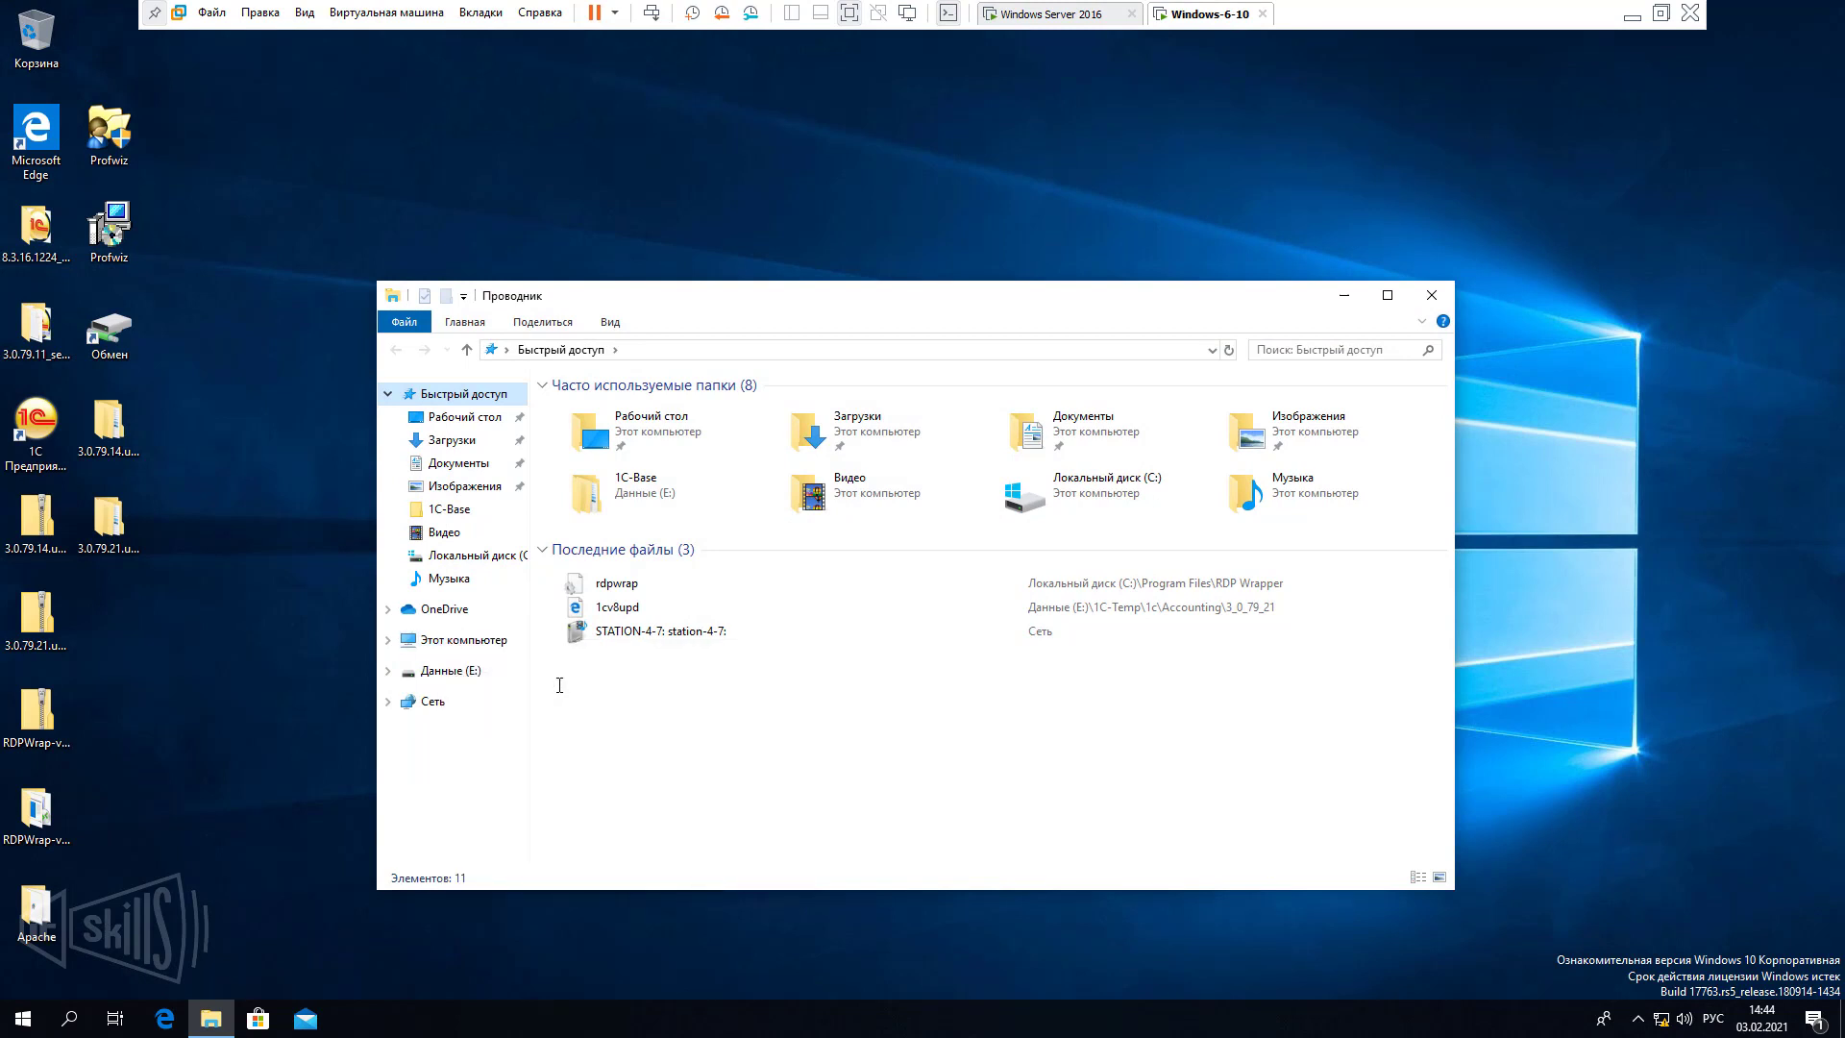
drag(94, 27, 745, 142)
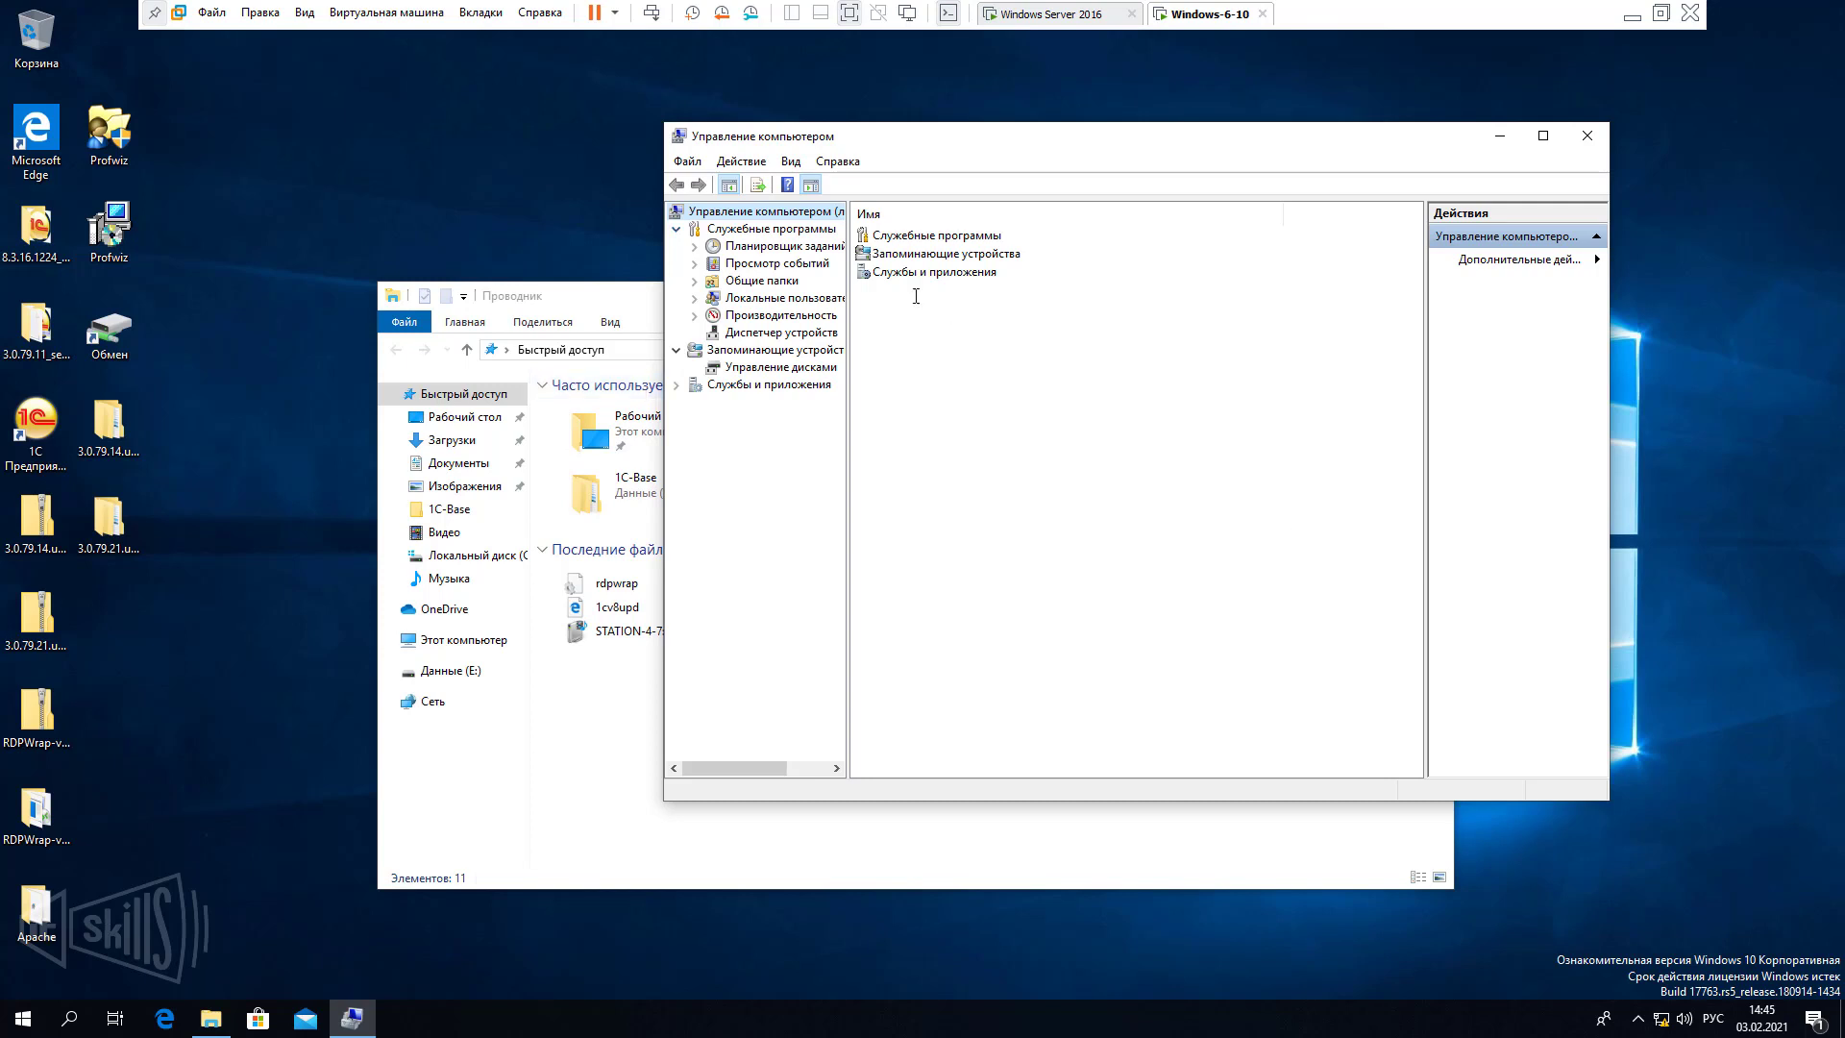
Remove OFFICE\buhgalter from the local Administrators group and apply the change.
double_click(775, 299)
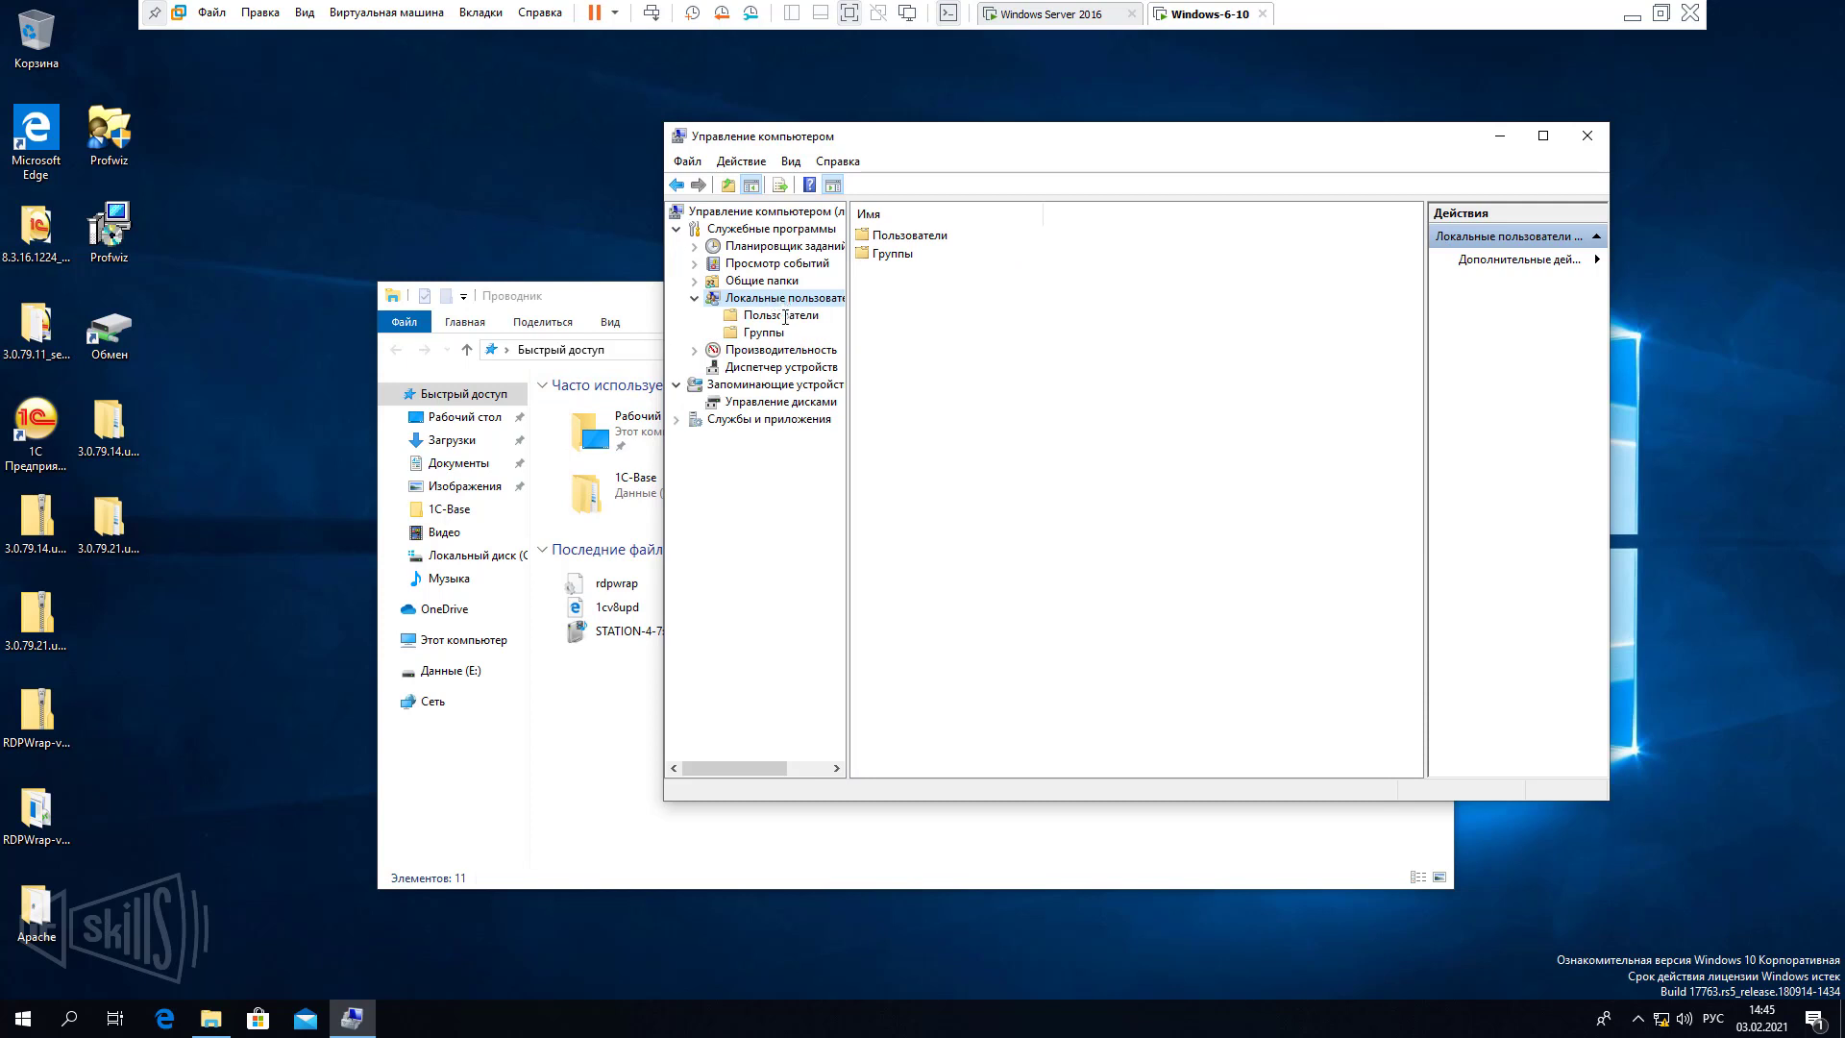
click(785, 315)
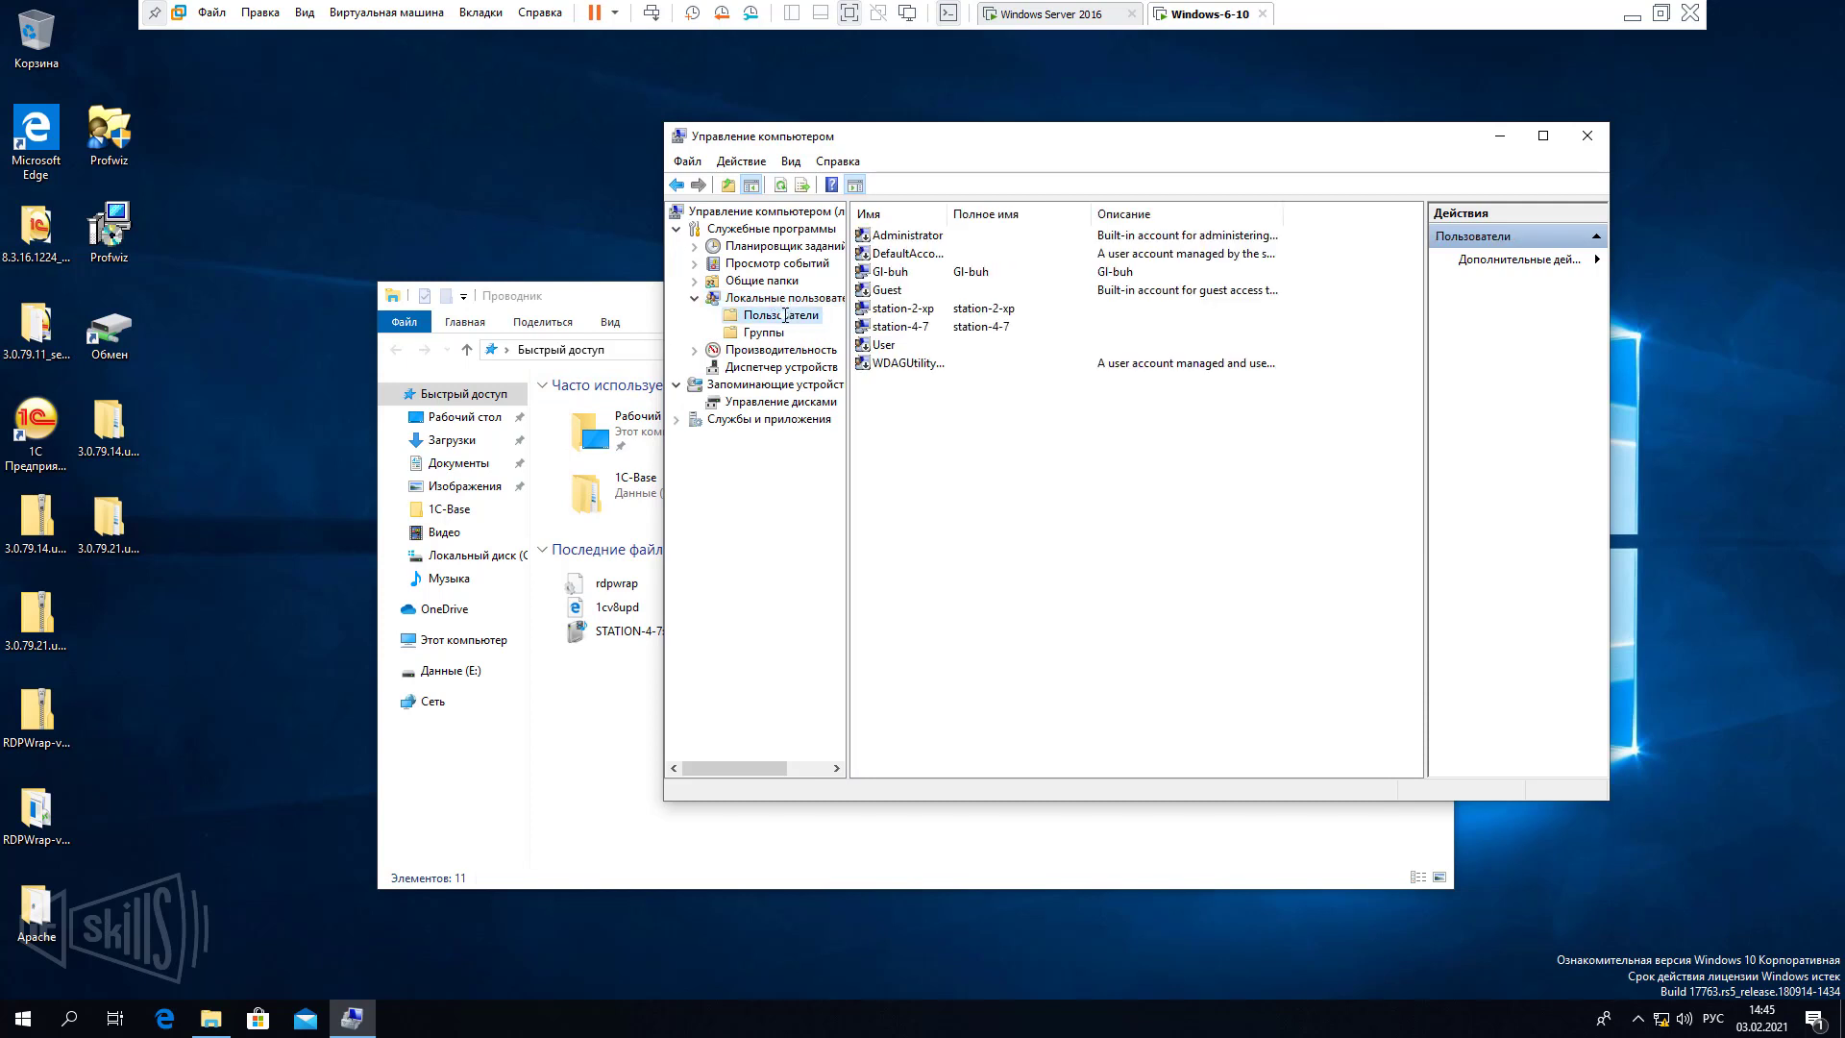
click(761, 333)
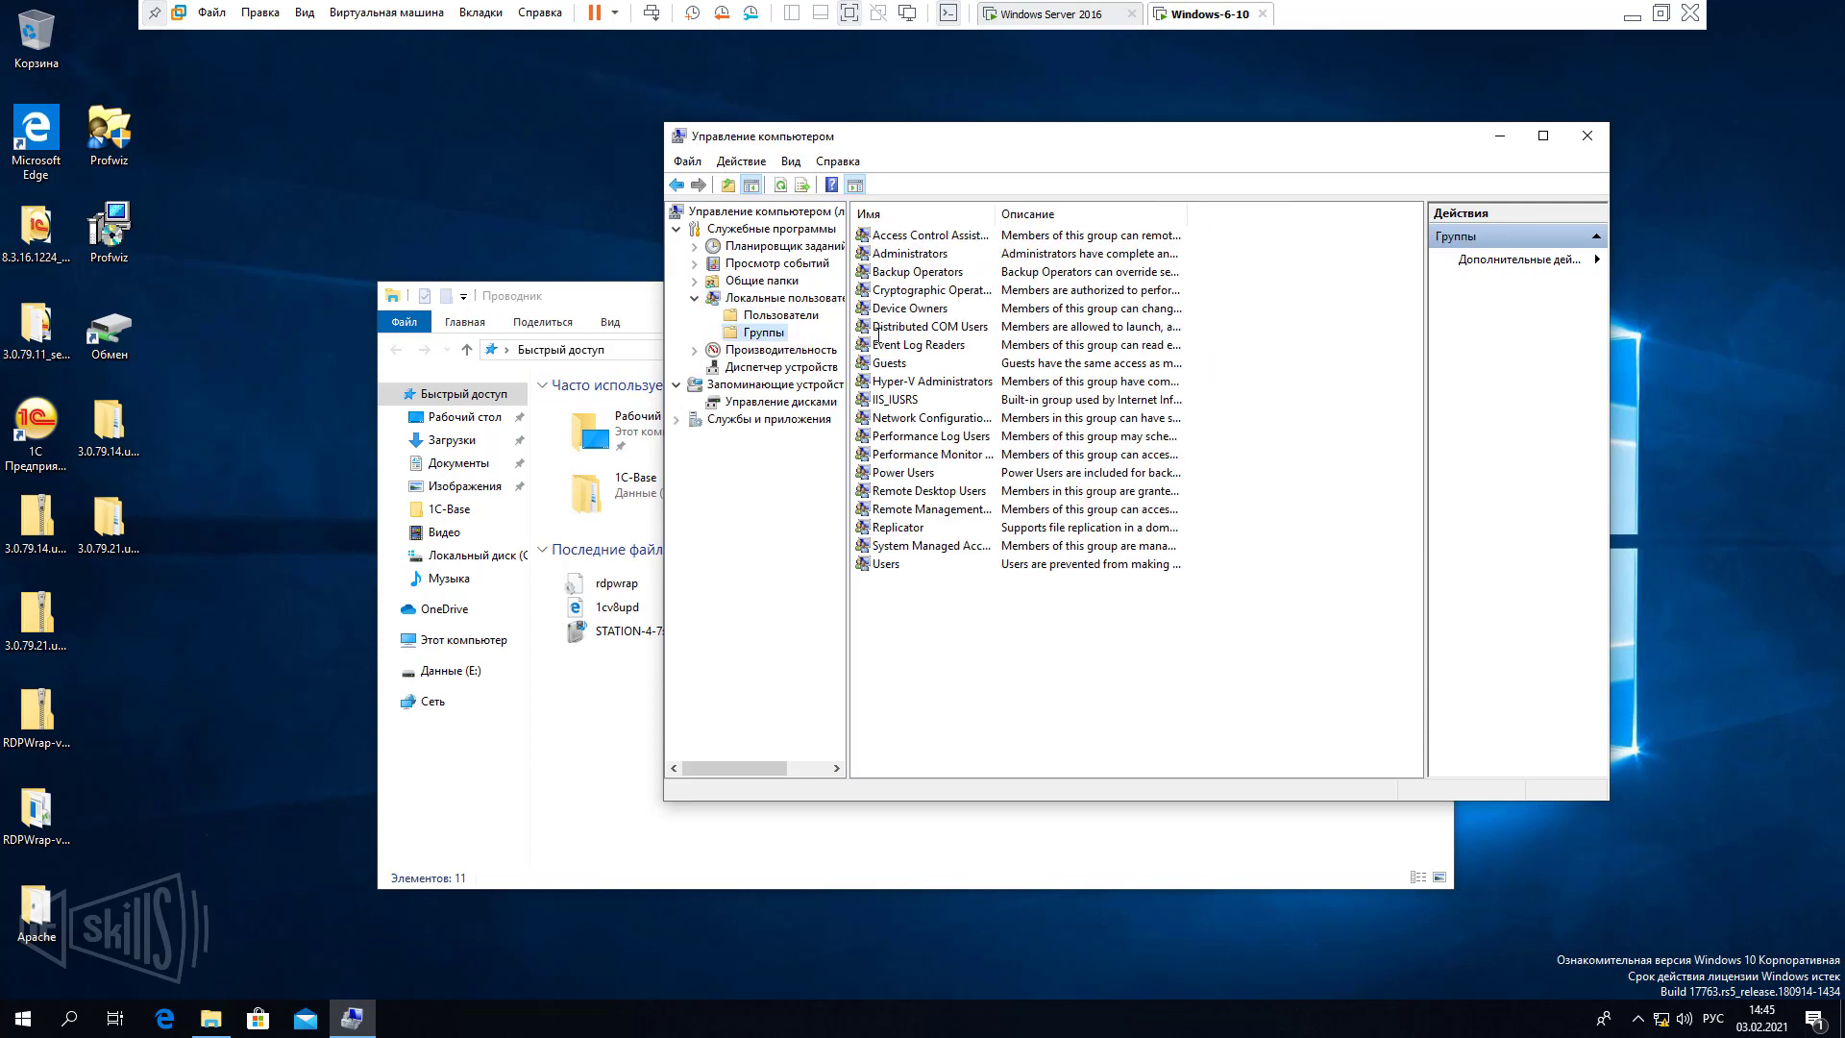
double_click(957, 256)
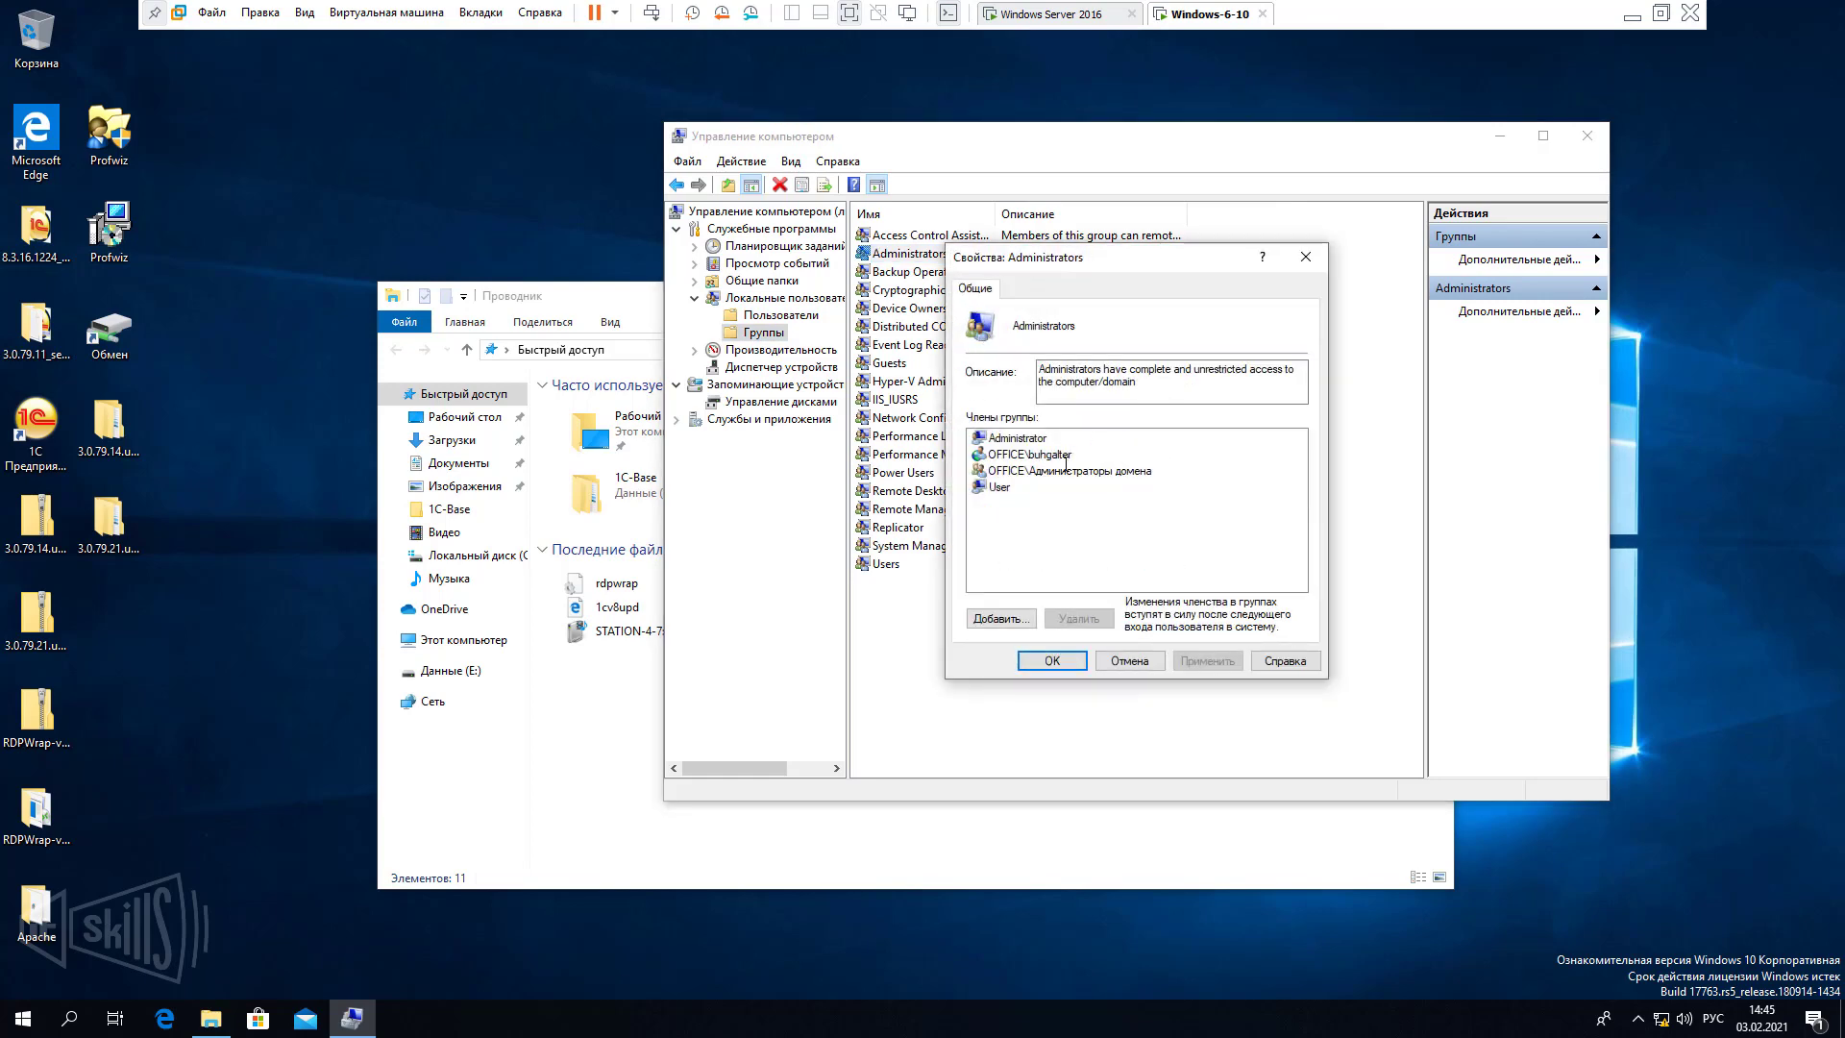
click(1065, 456)
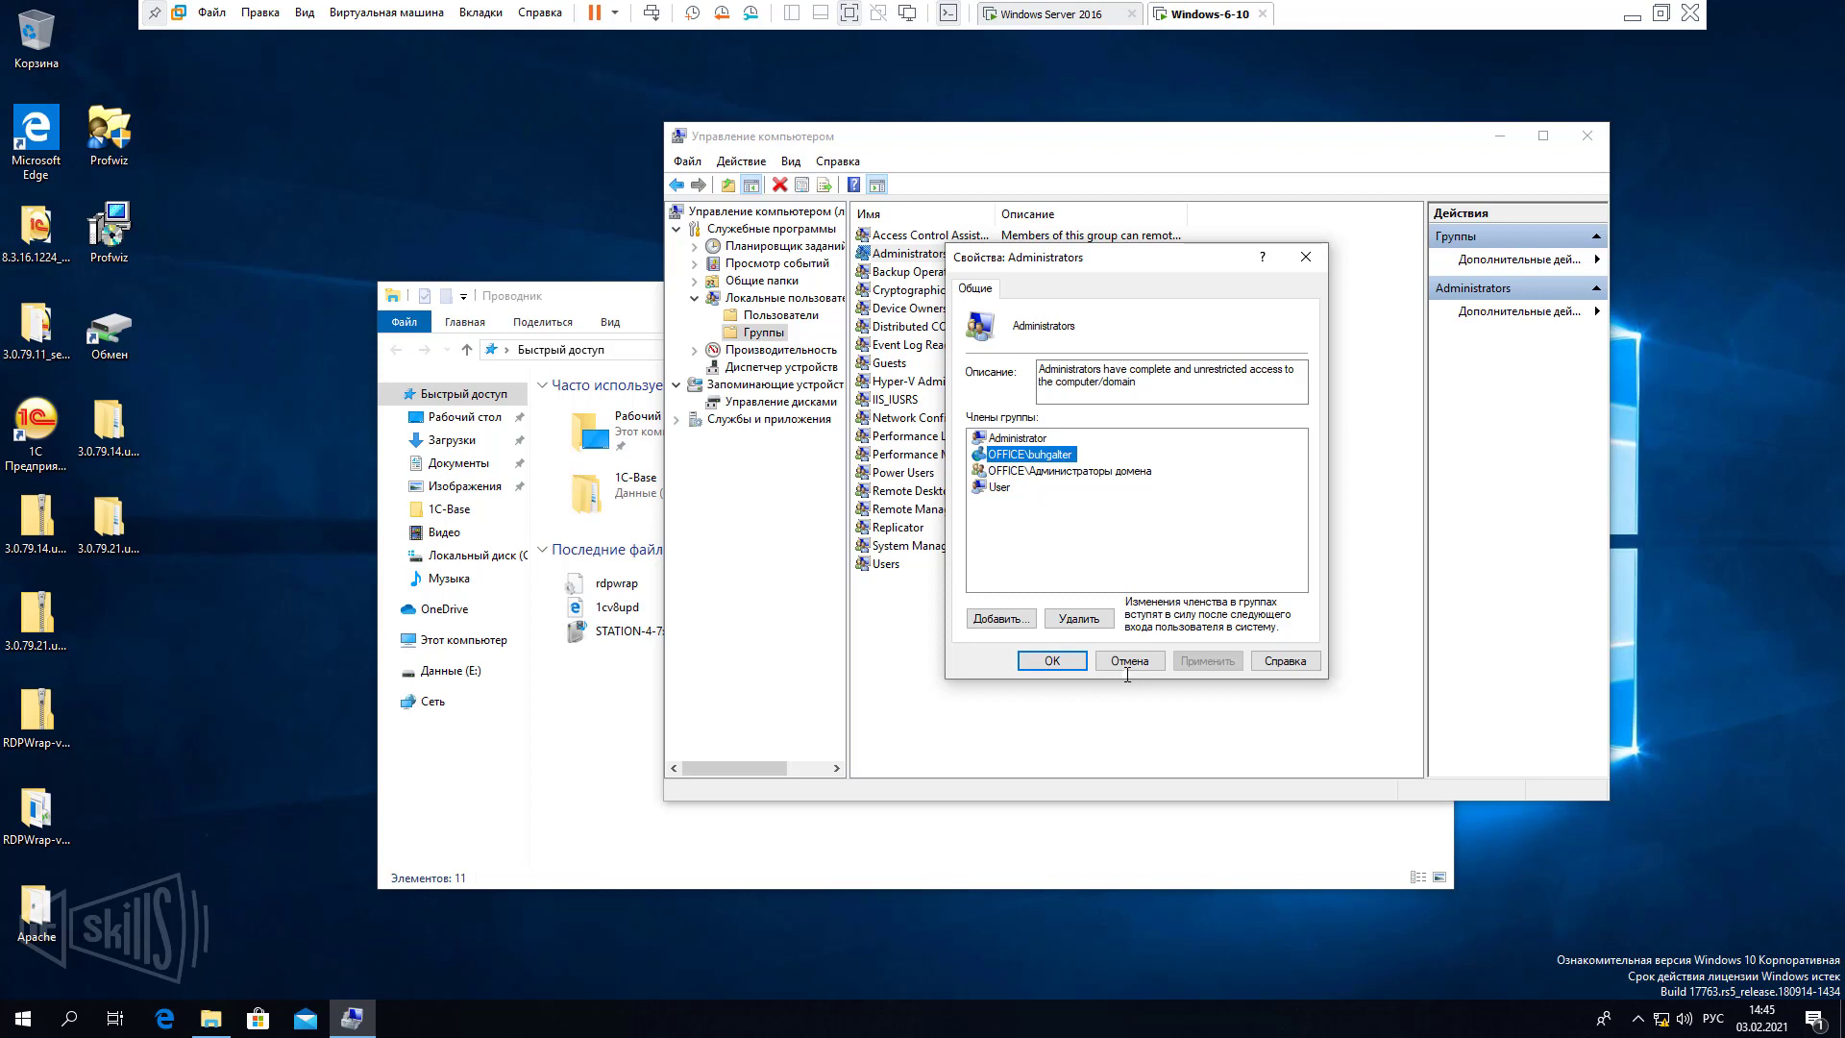
click(1105, 616)
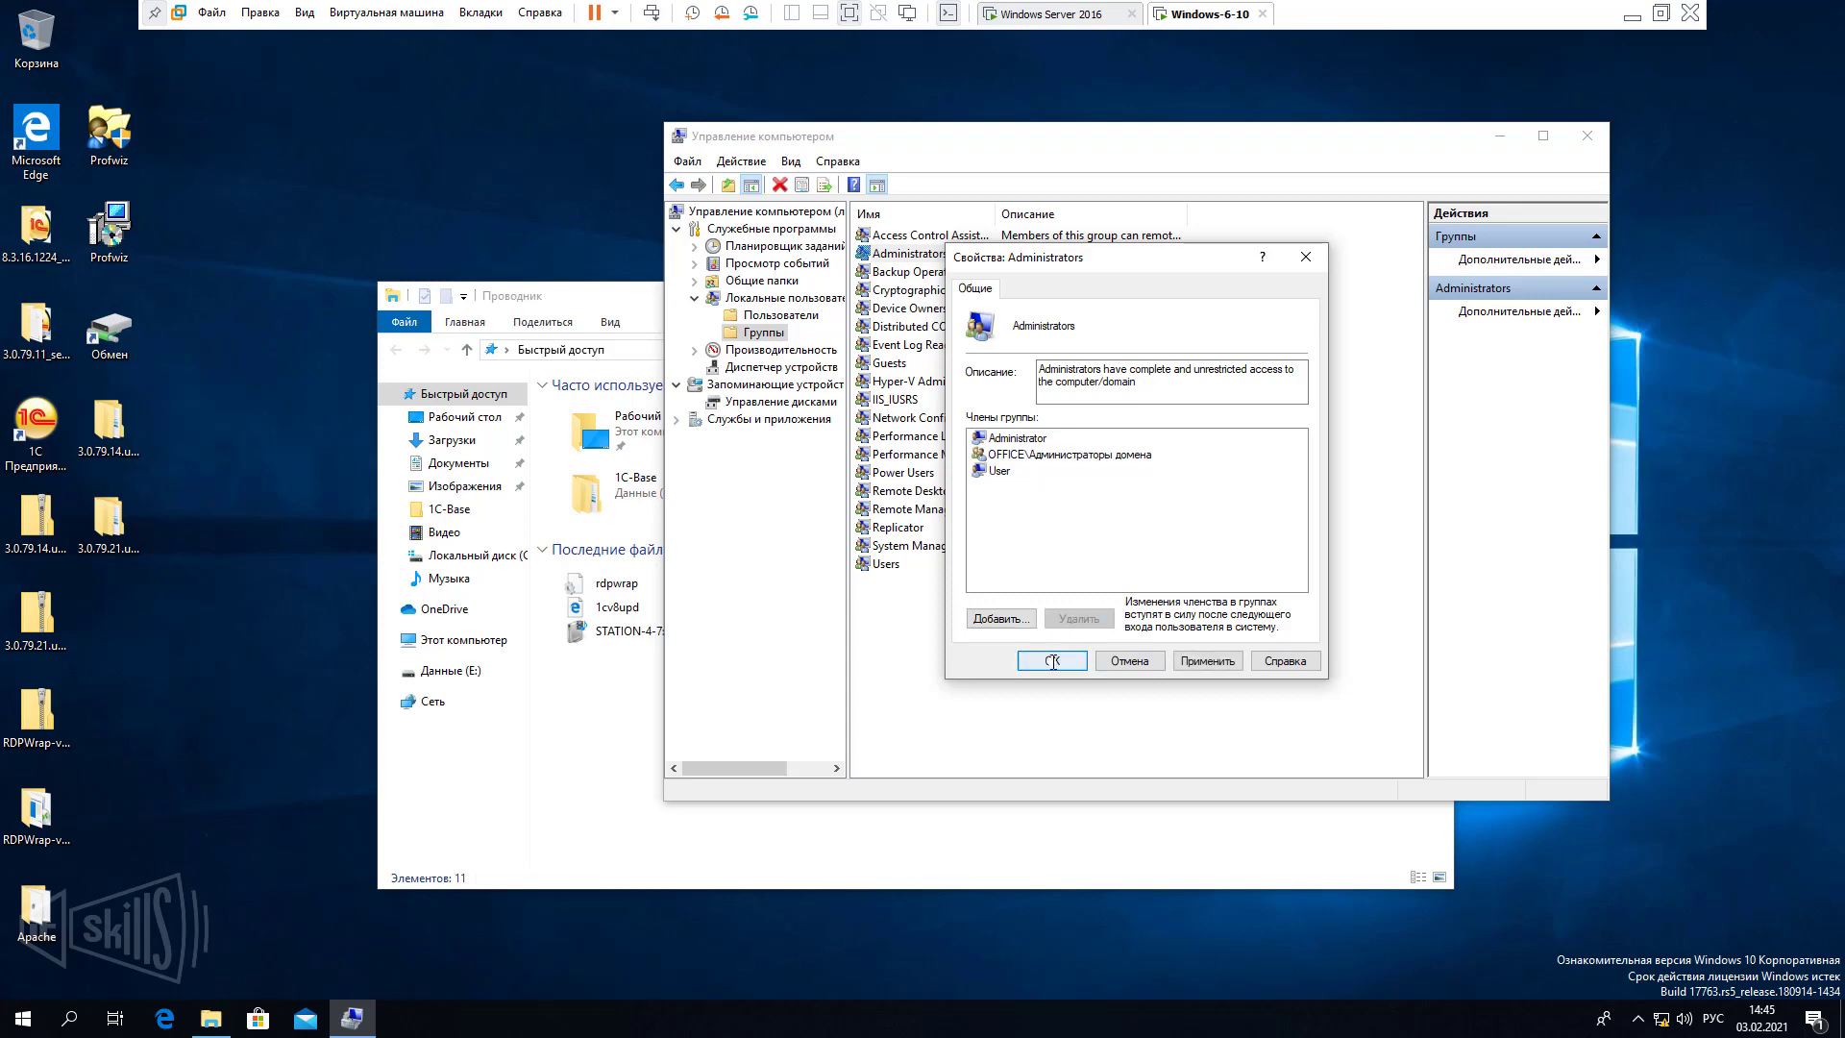
click(1207, 660)
click(1047, 662)
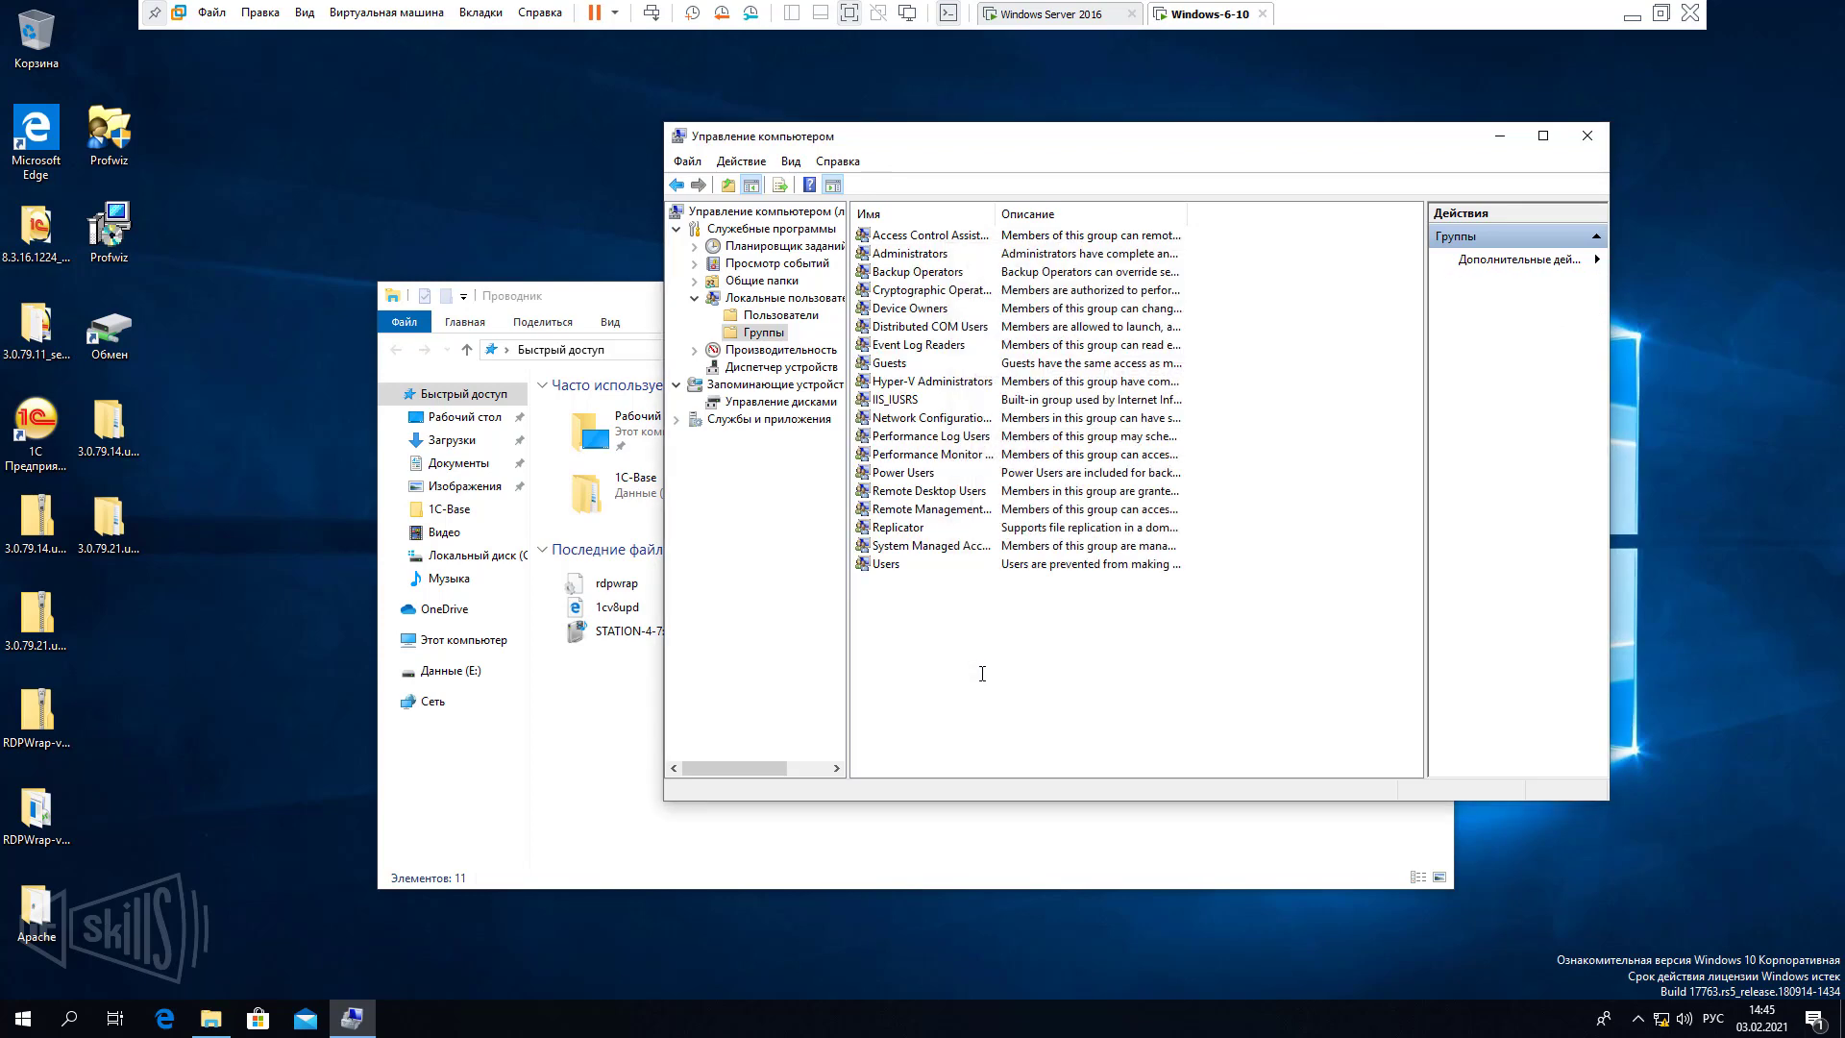
Reopen the Обмен share, recheck local users with a wider Name column, then go to the server.
click(594, 738)
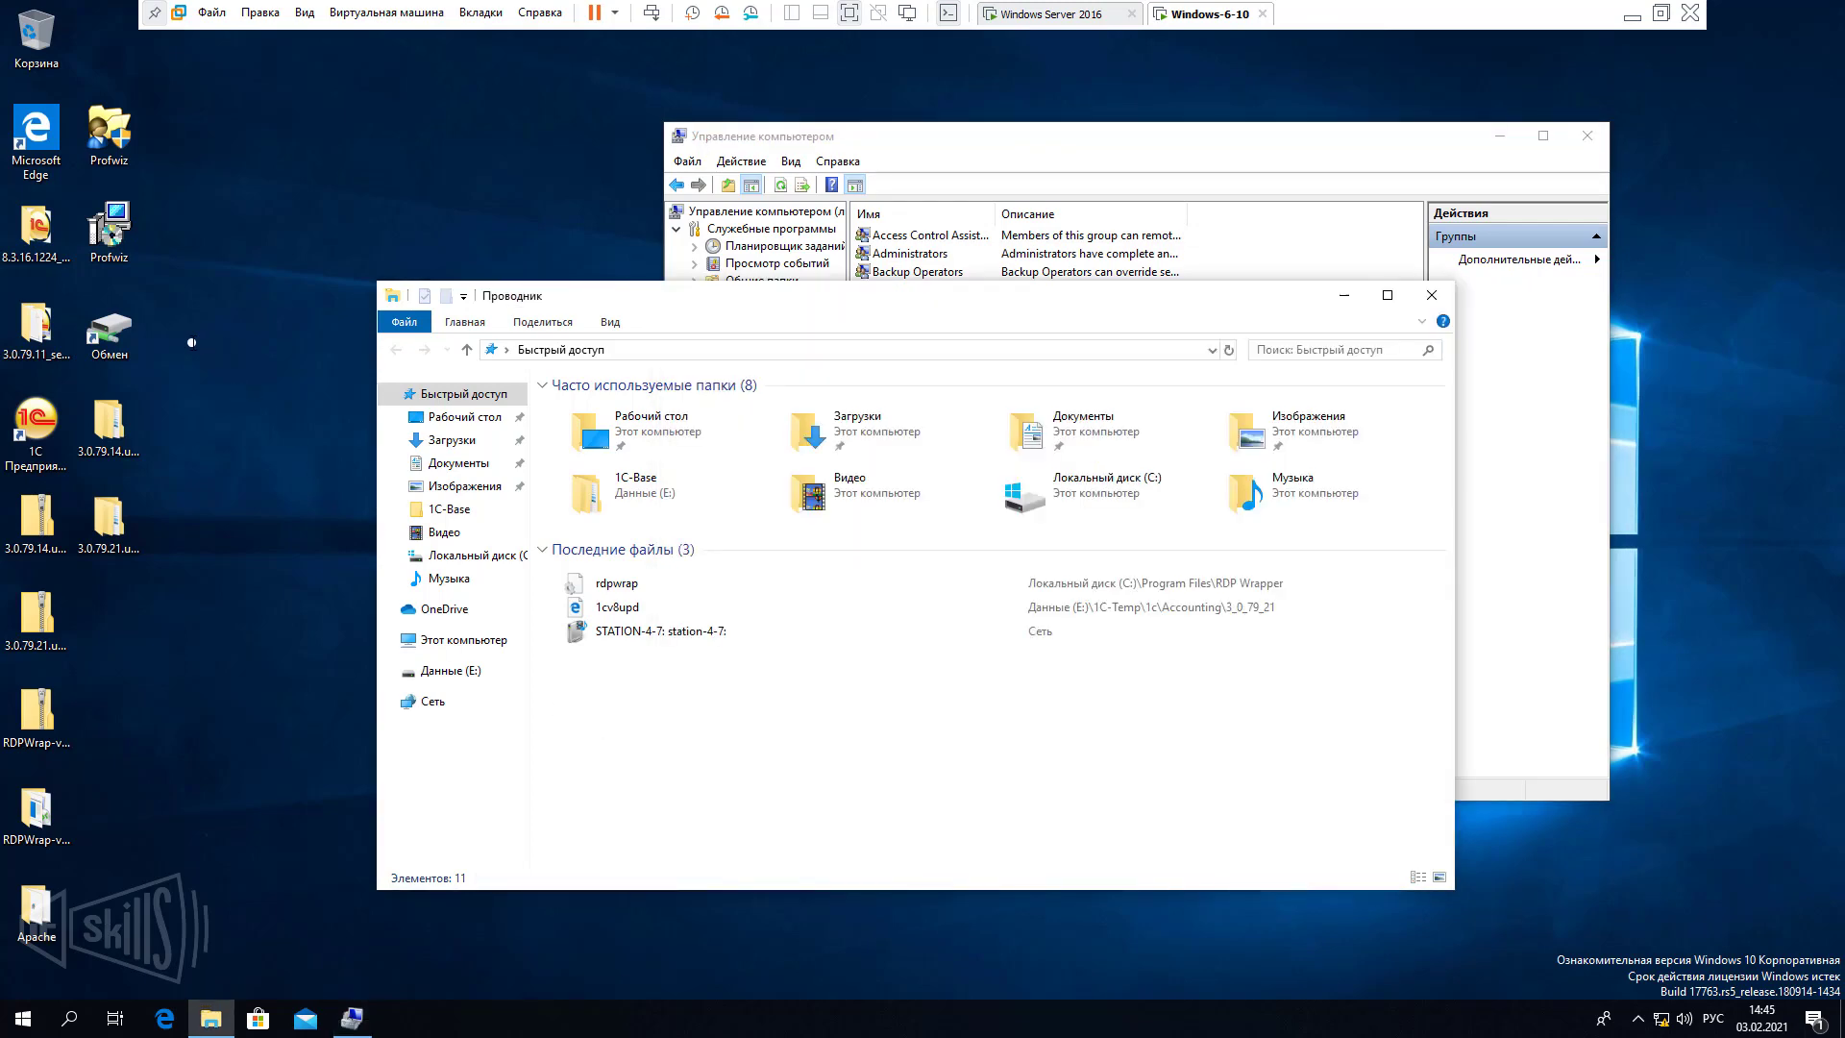
double_click(110, 329)
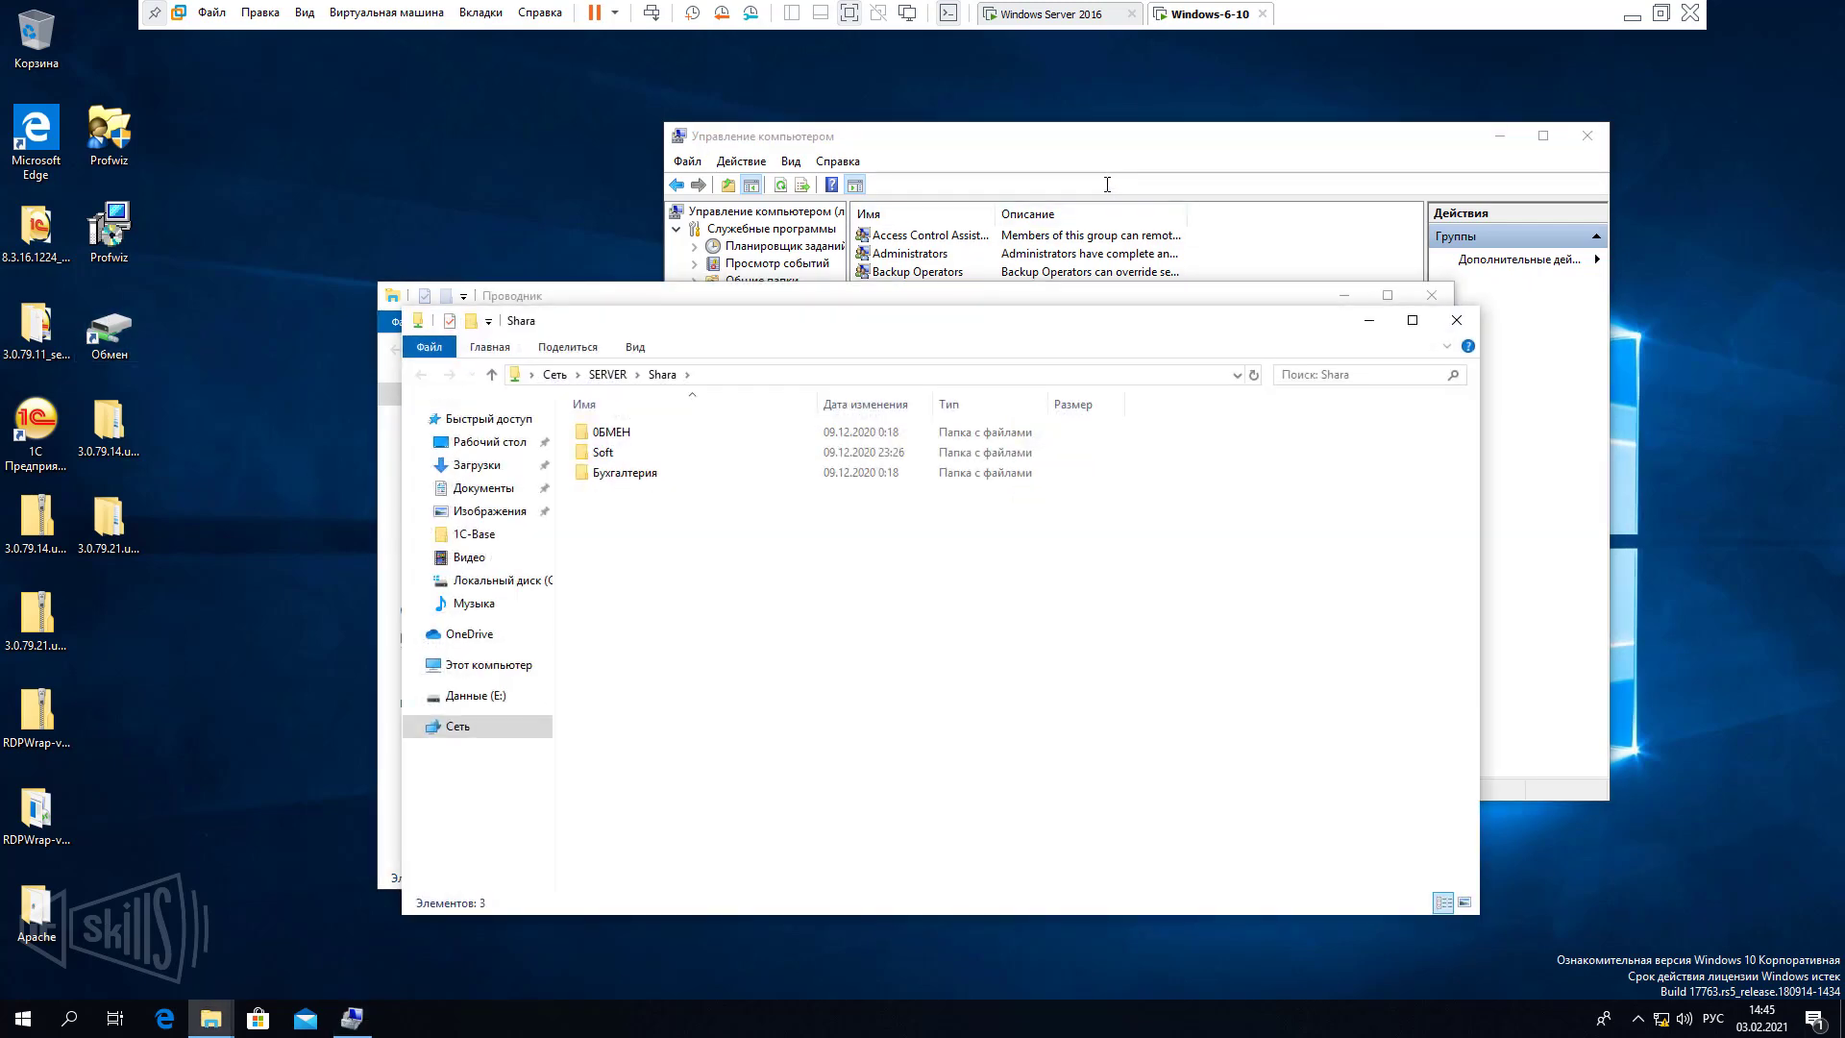
click(1087, 146)
click(780, 315)
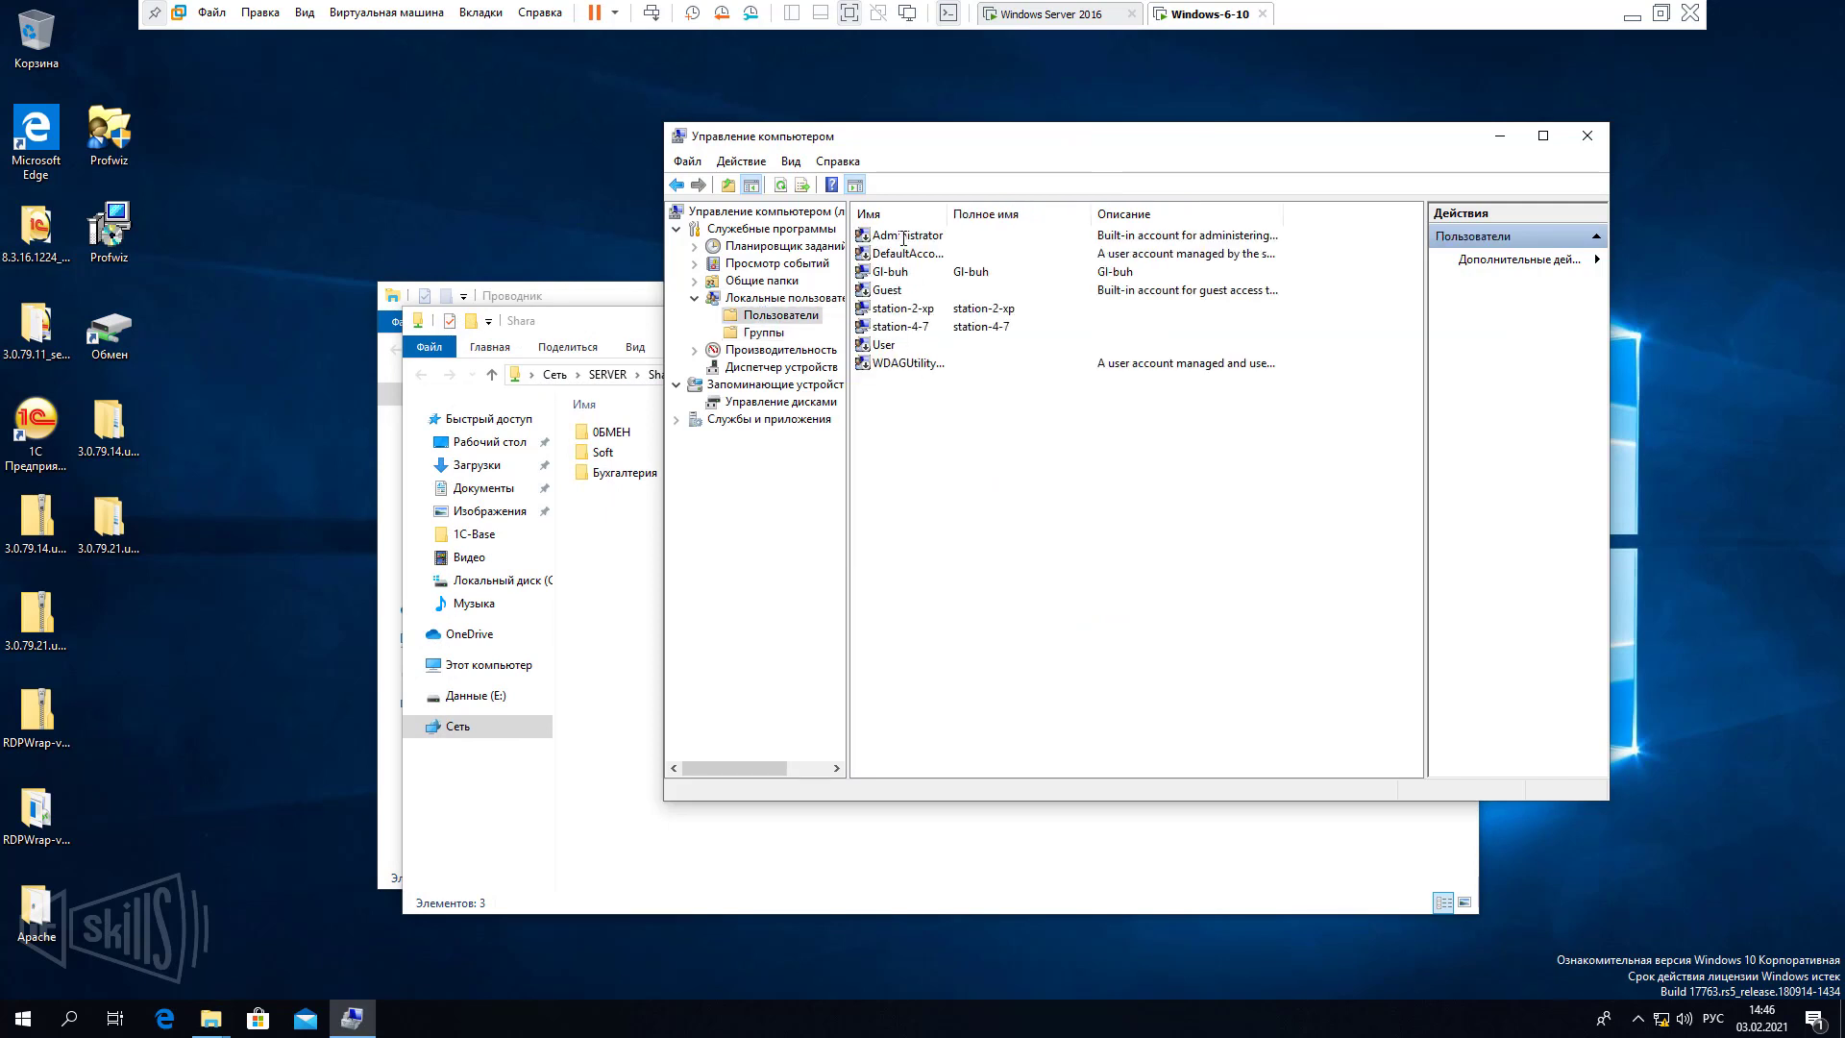
double_click(946, 213)
drag(1057, 221, 1054, 217)
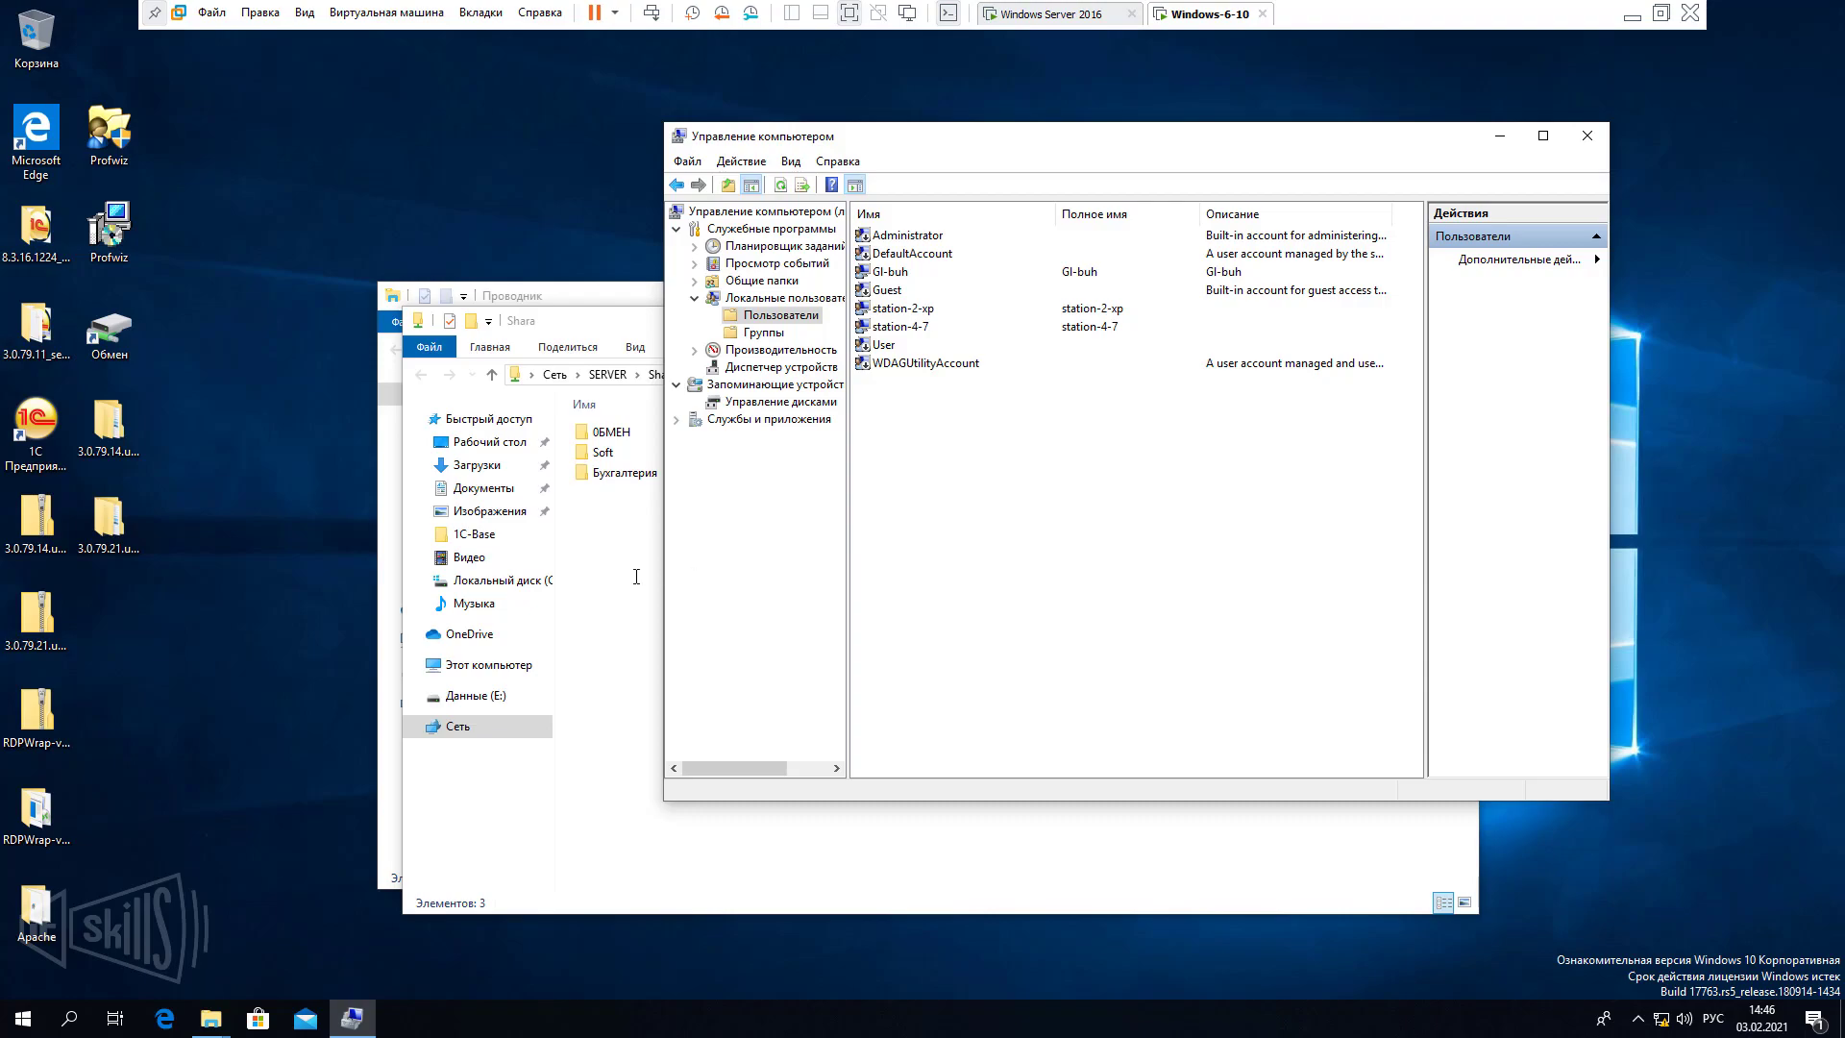
key(alt+Tab)
click(1081, 3)
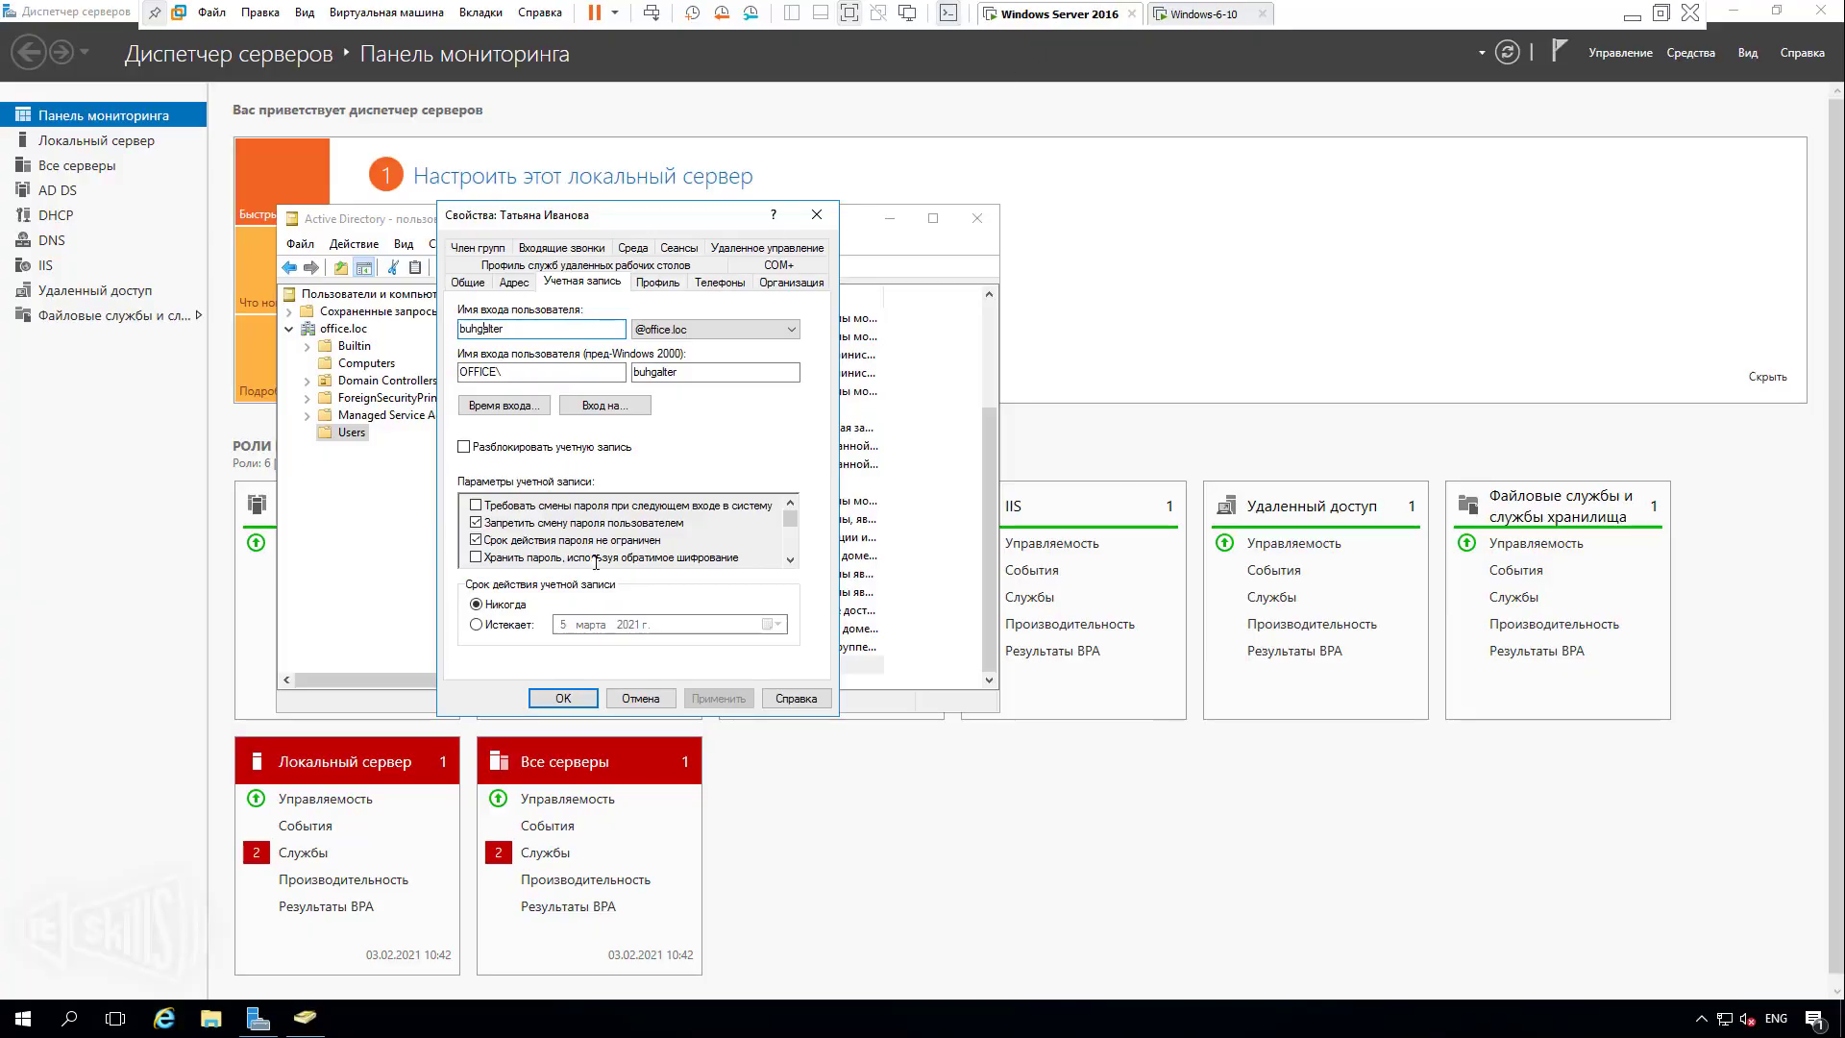
Close the user properties and refresh the Computers container to show WINDOWS-6-10.
click(634, 698)
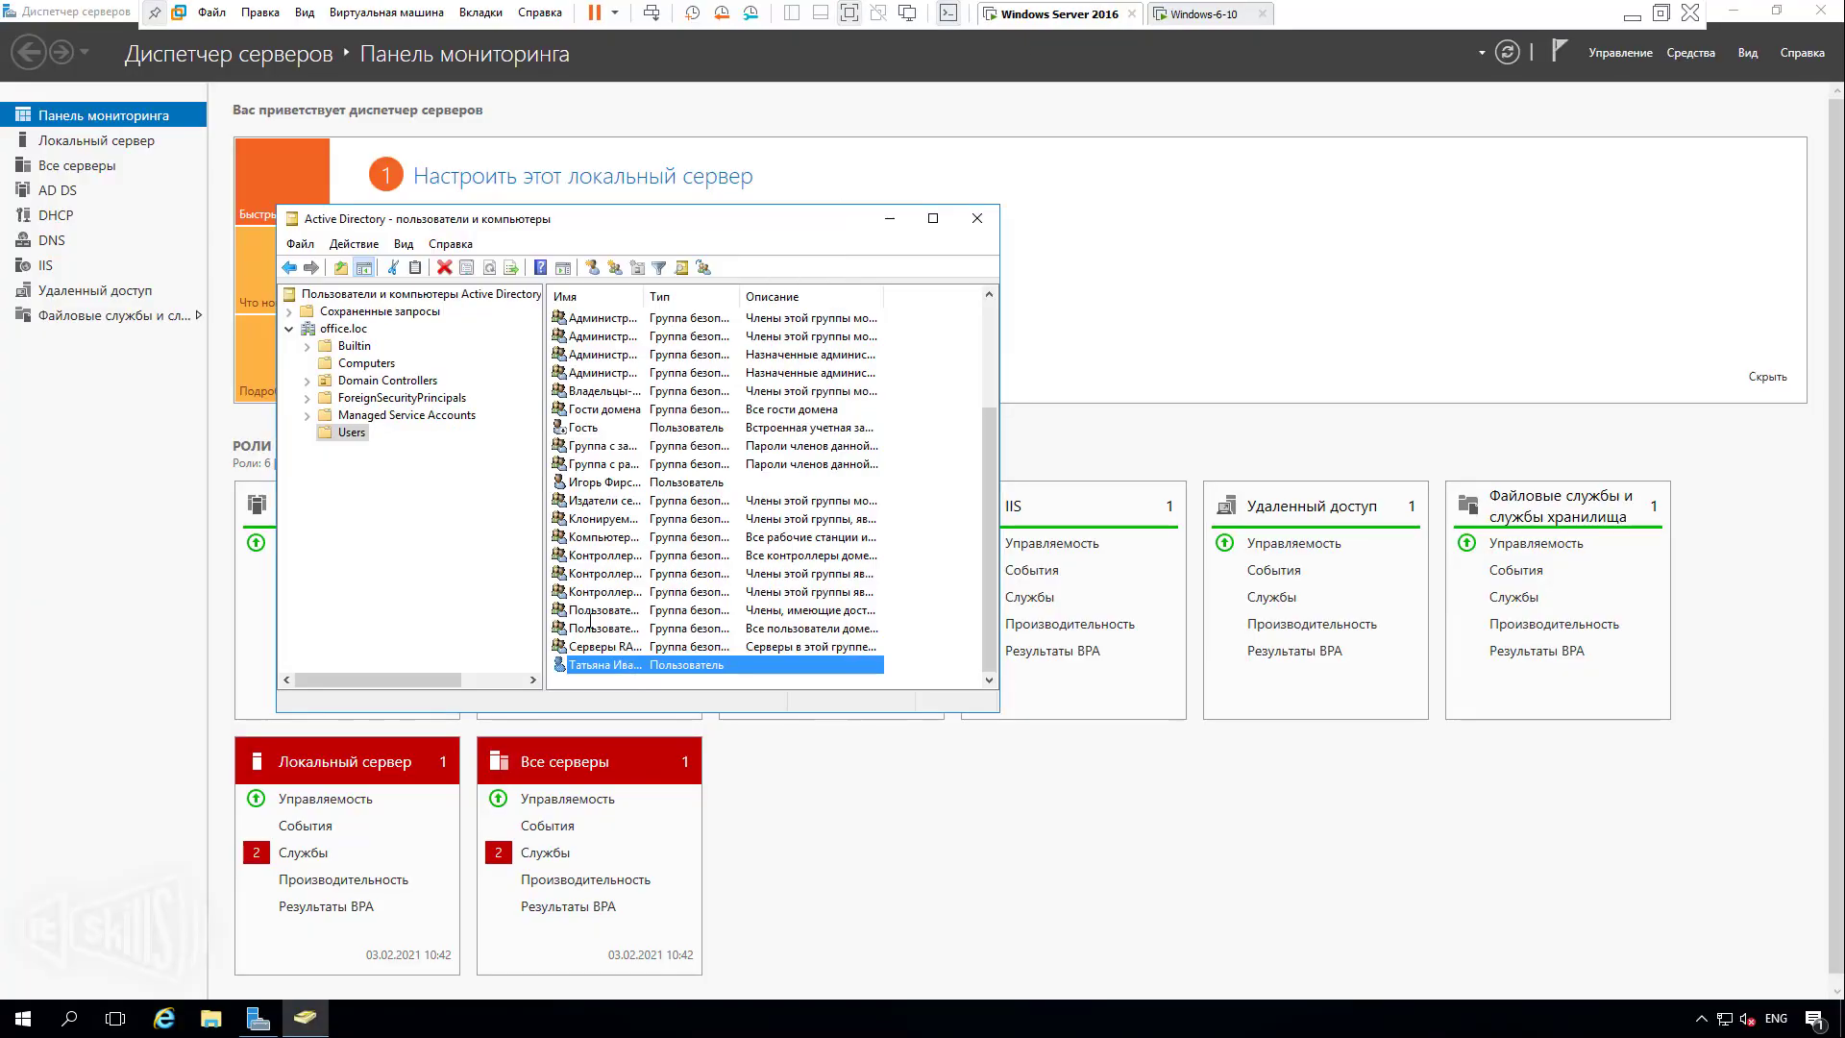
click(365, 362)
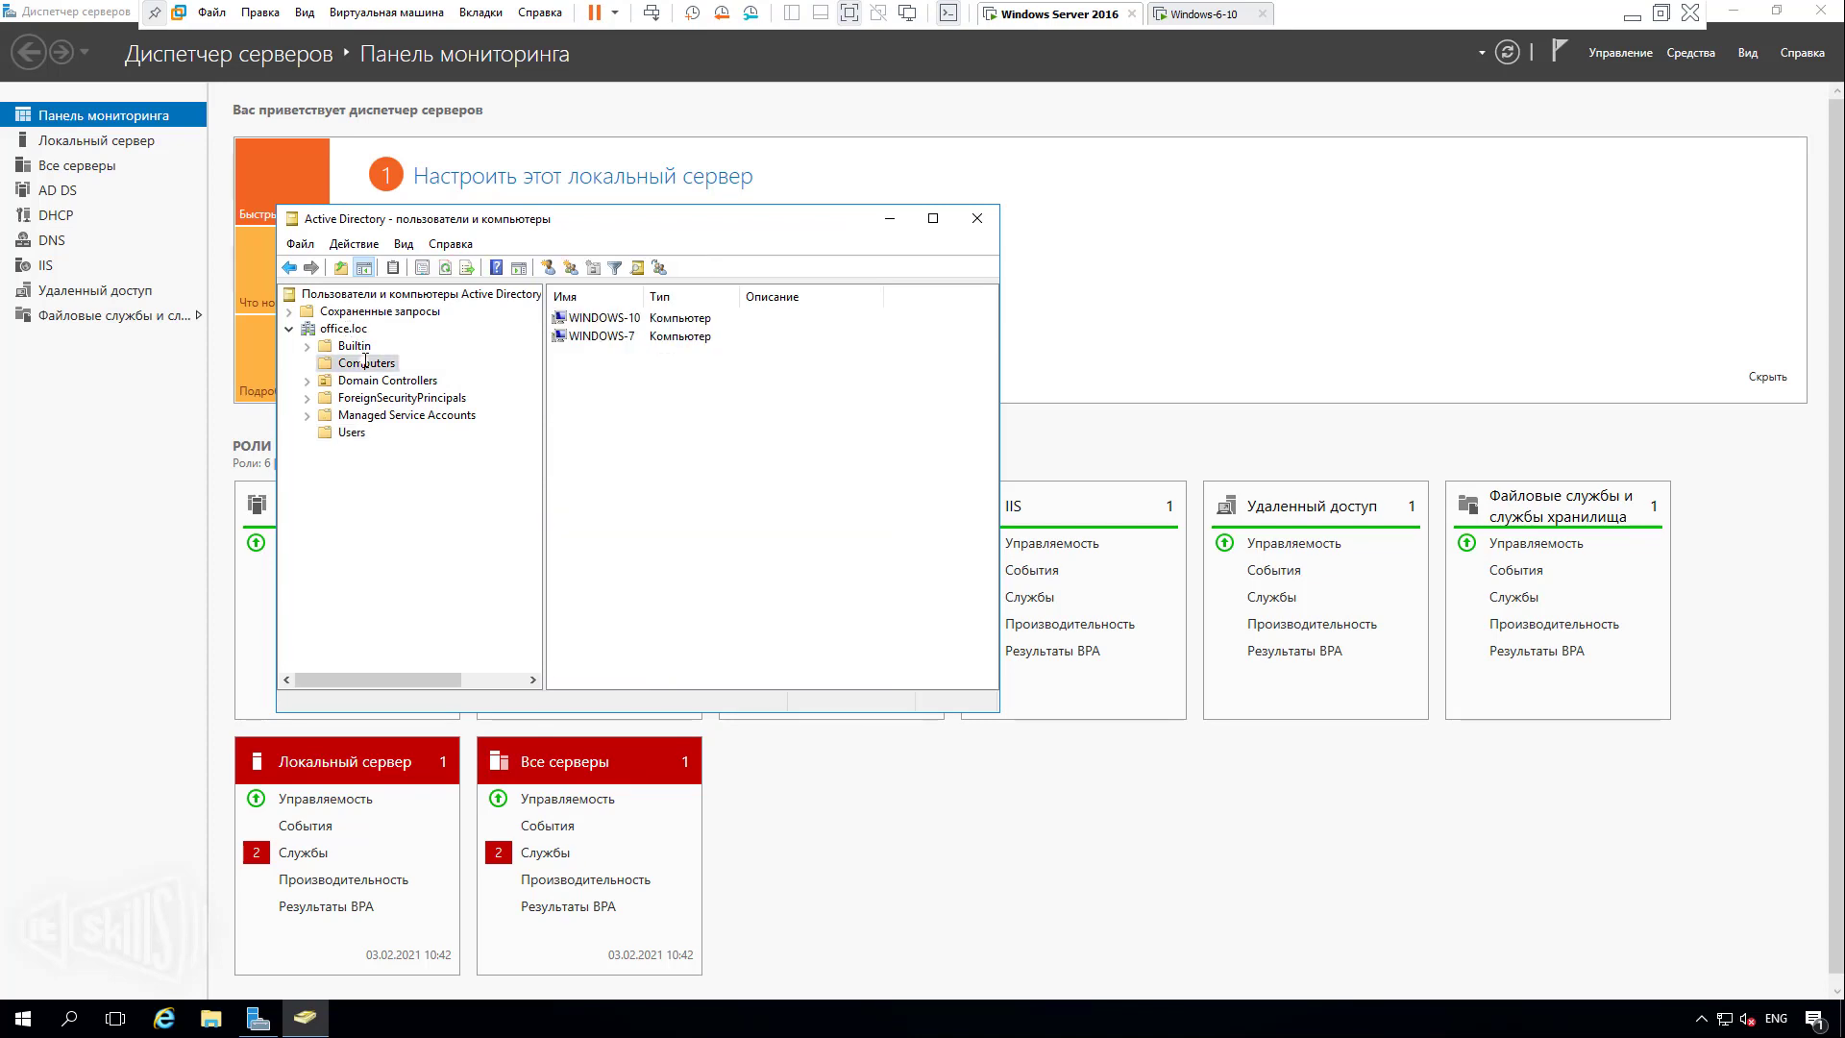
right_click(720, 434)
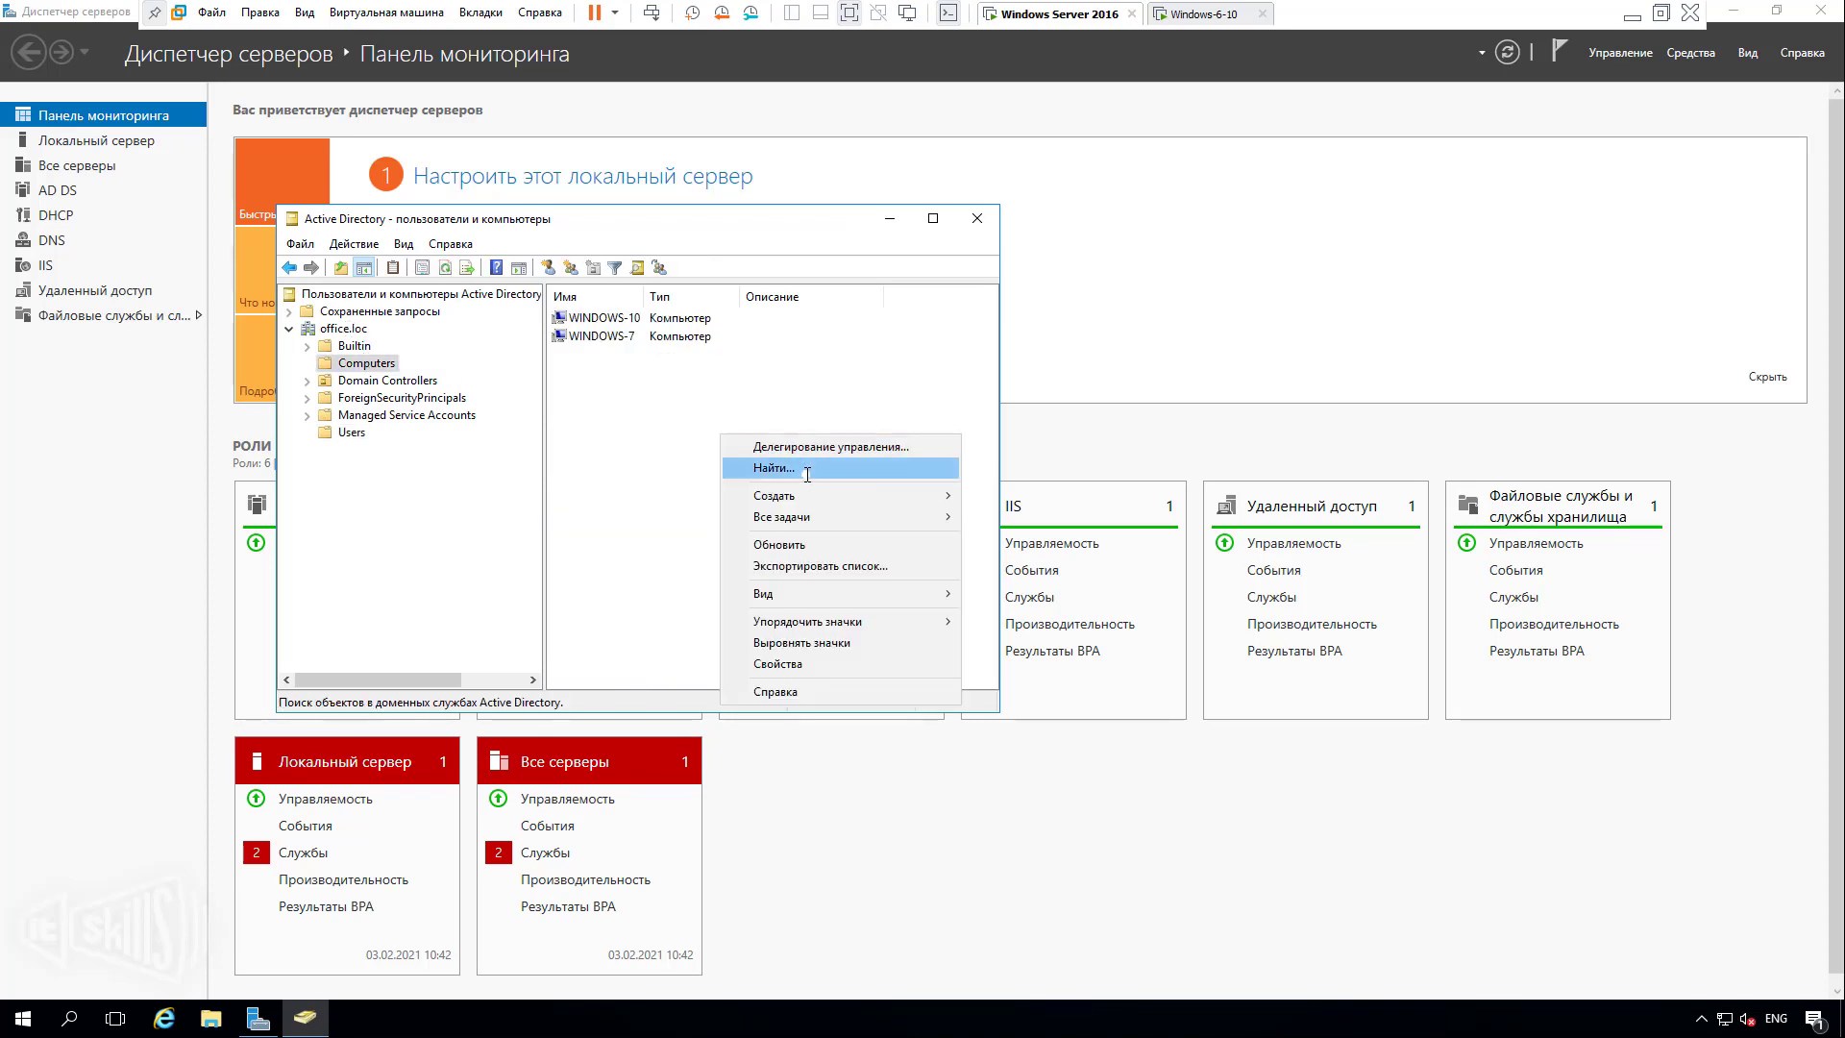
click(807, 543)
click(634, 338)
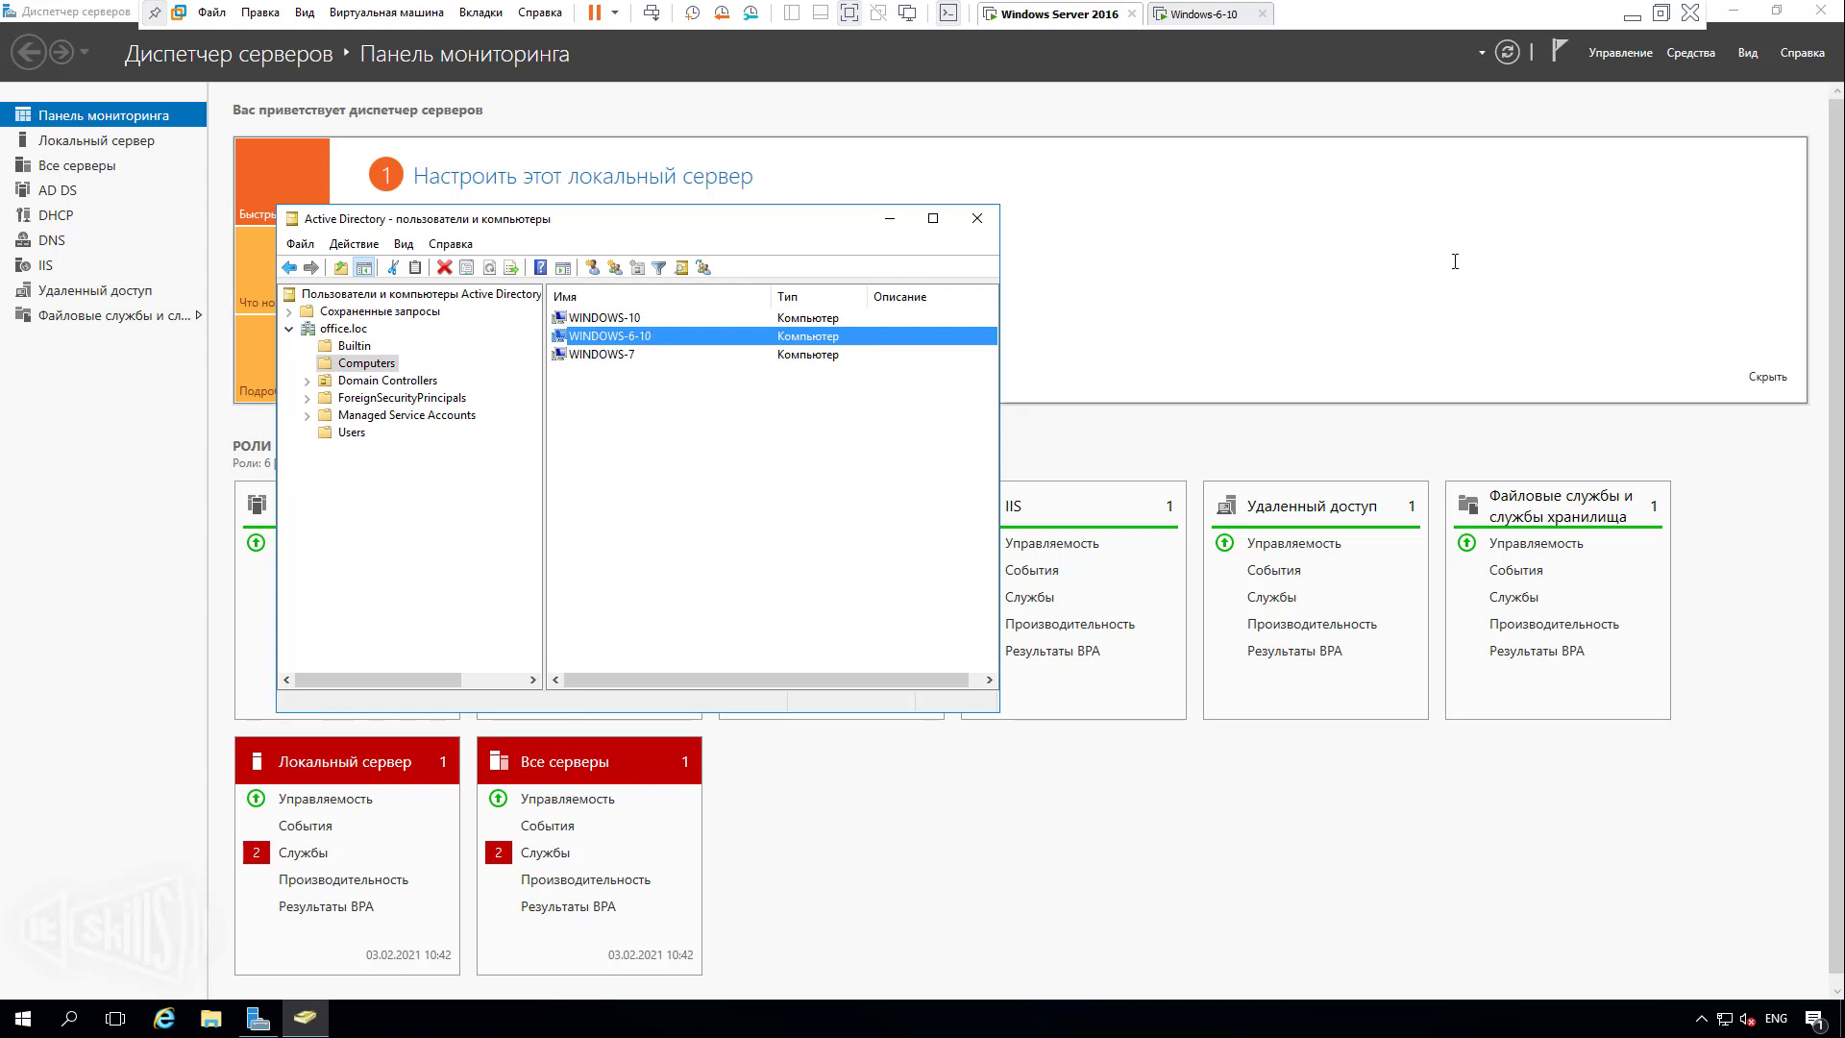
Launch Управление компьютером from the server's Средства menu, then return to Windows 10.
click(1690, 52)
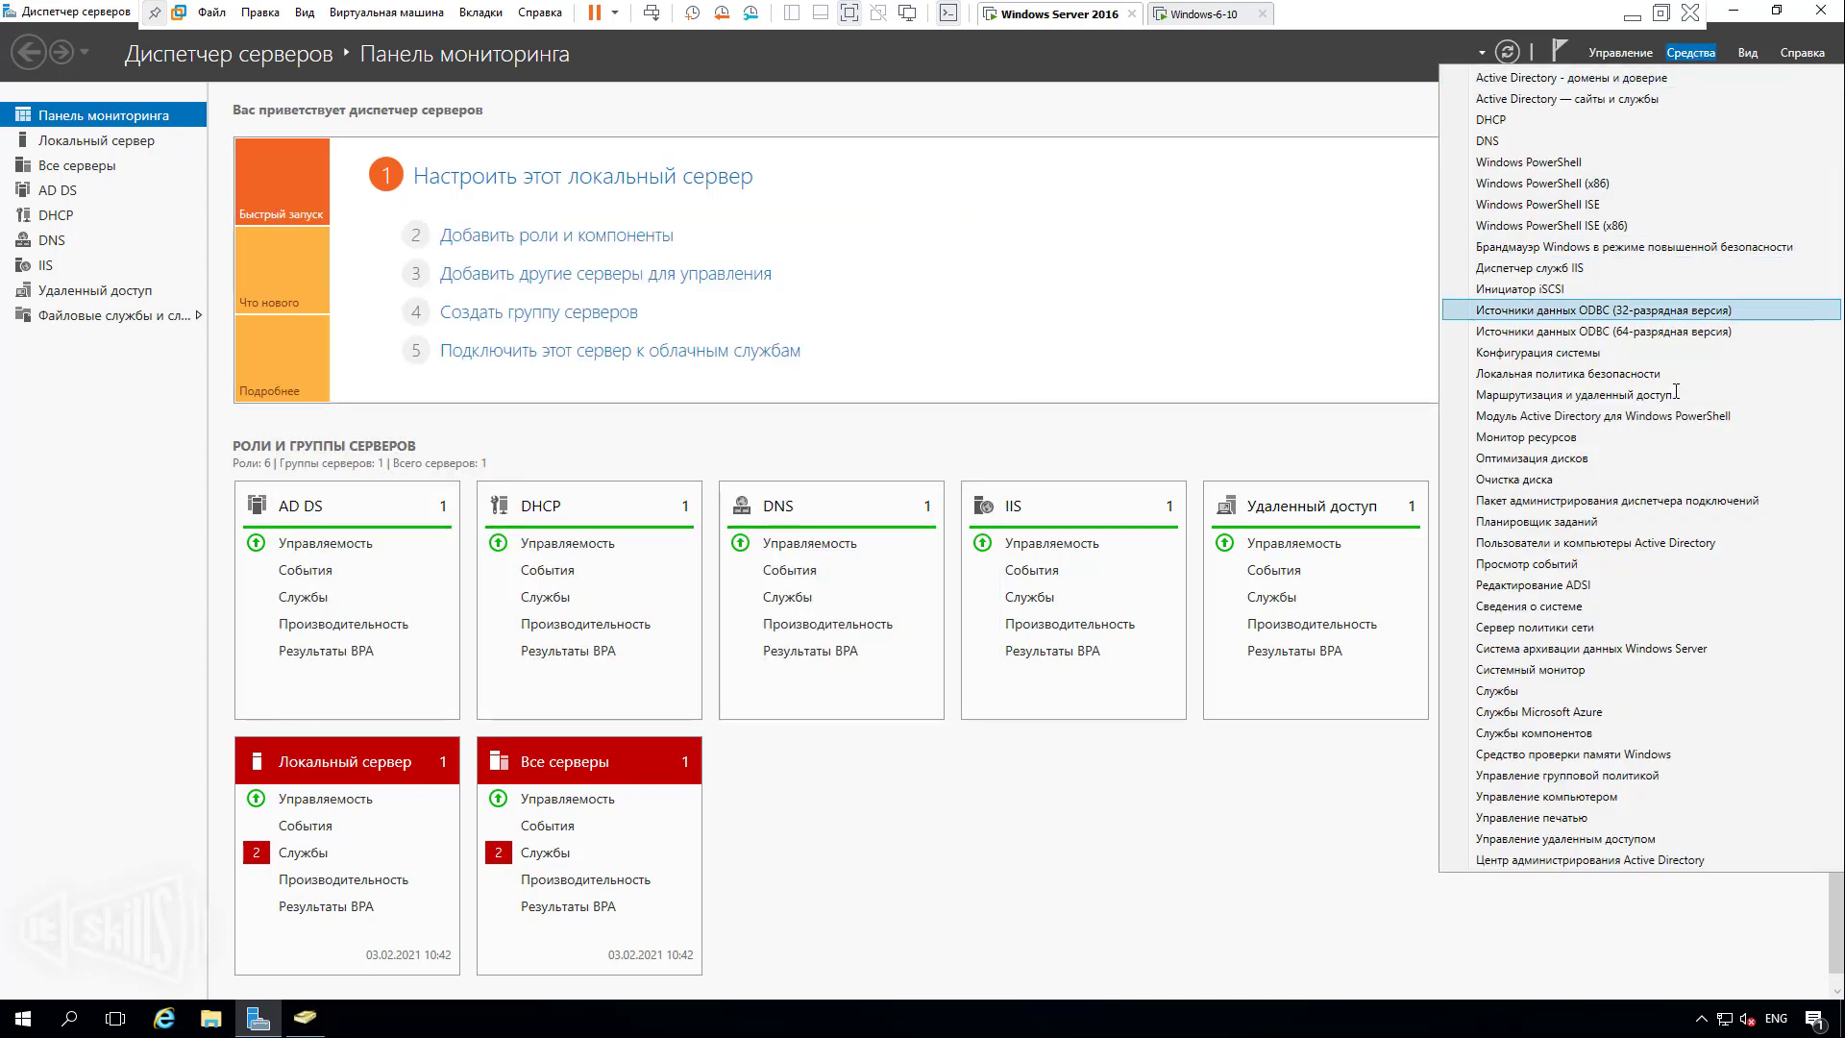
click(1645, 797)
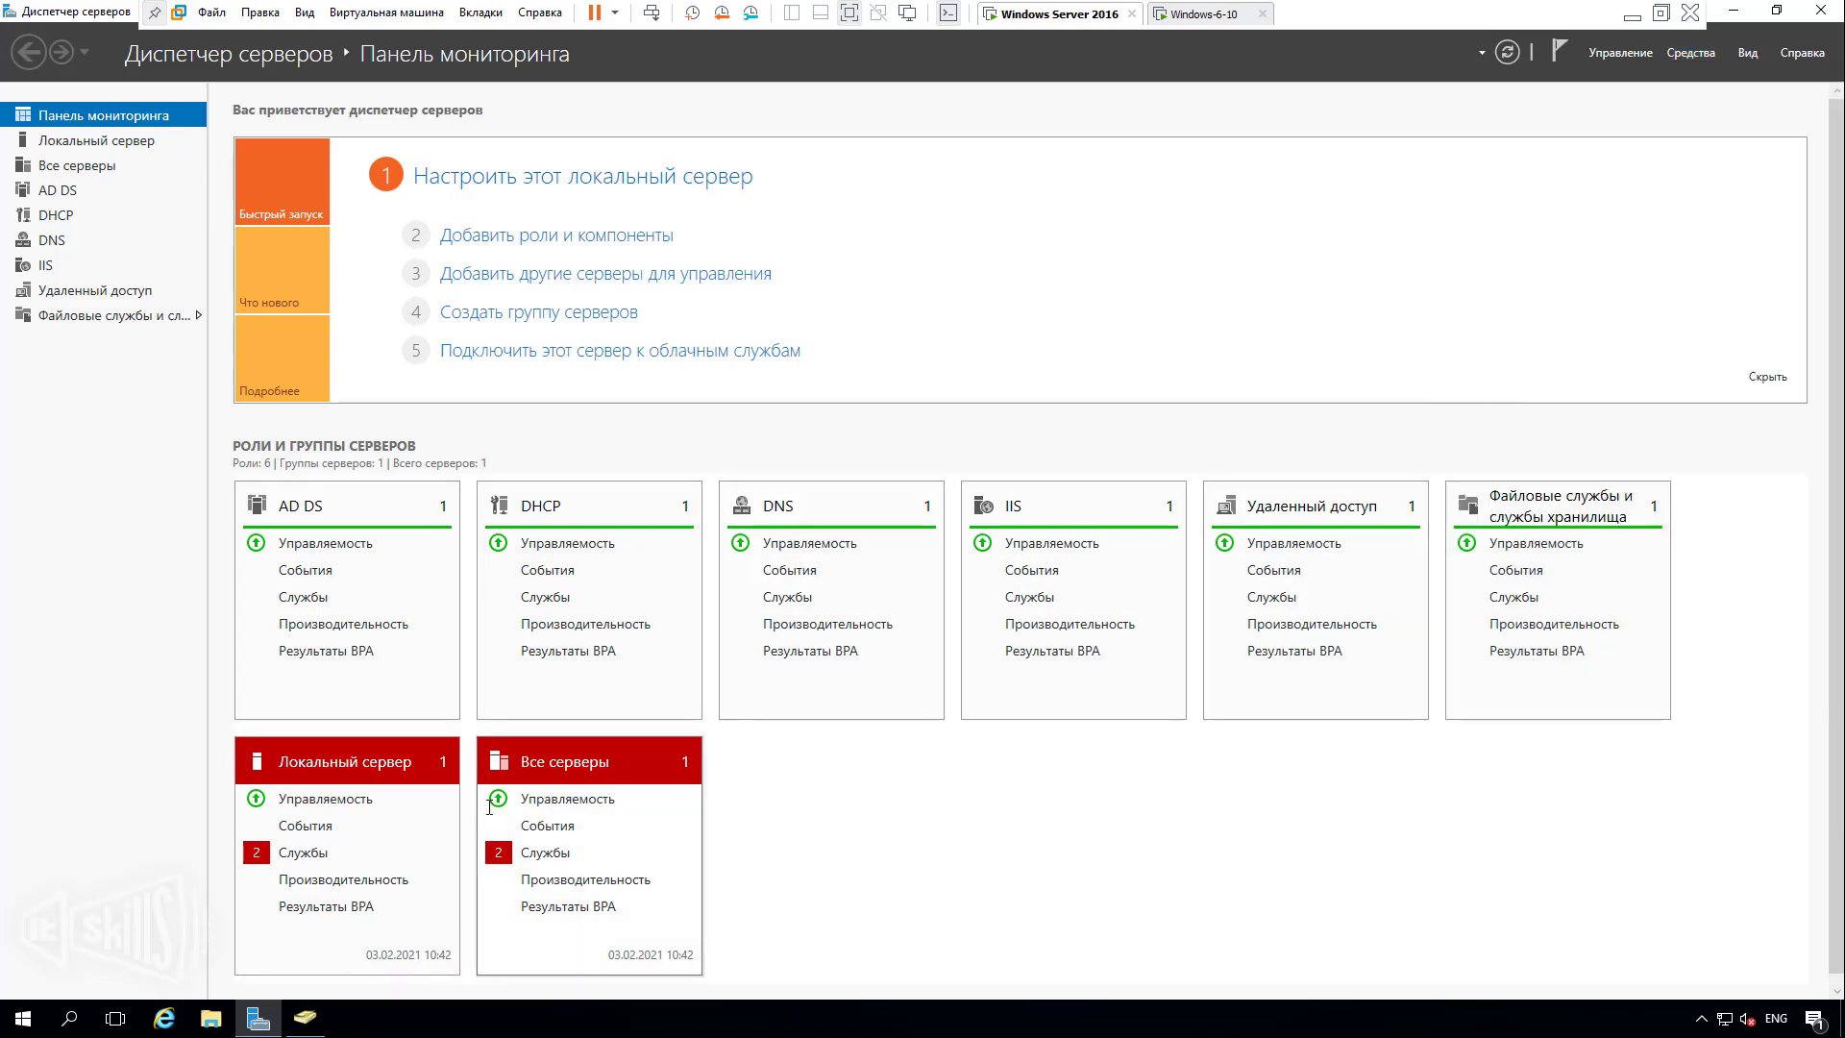
click(1204, 13)
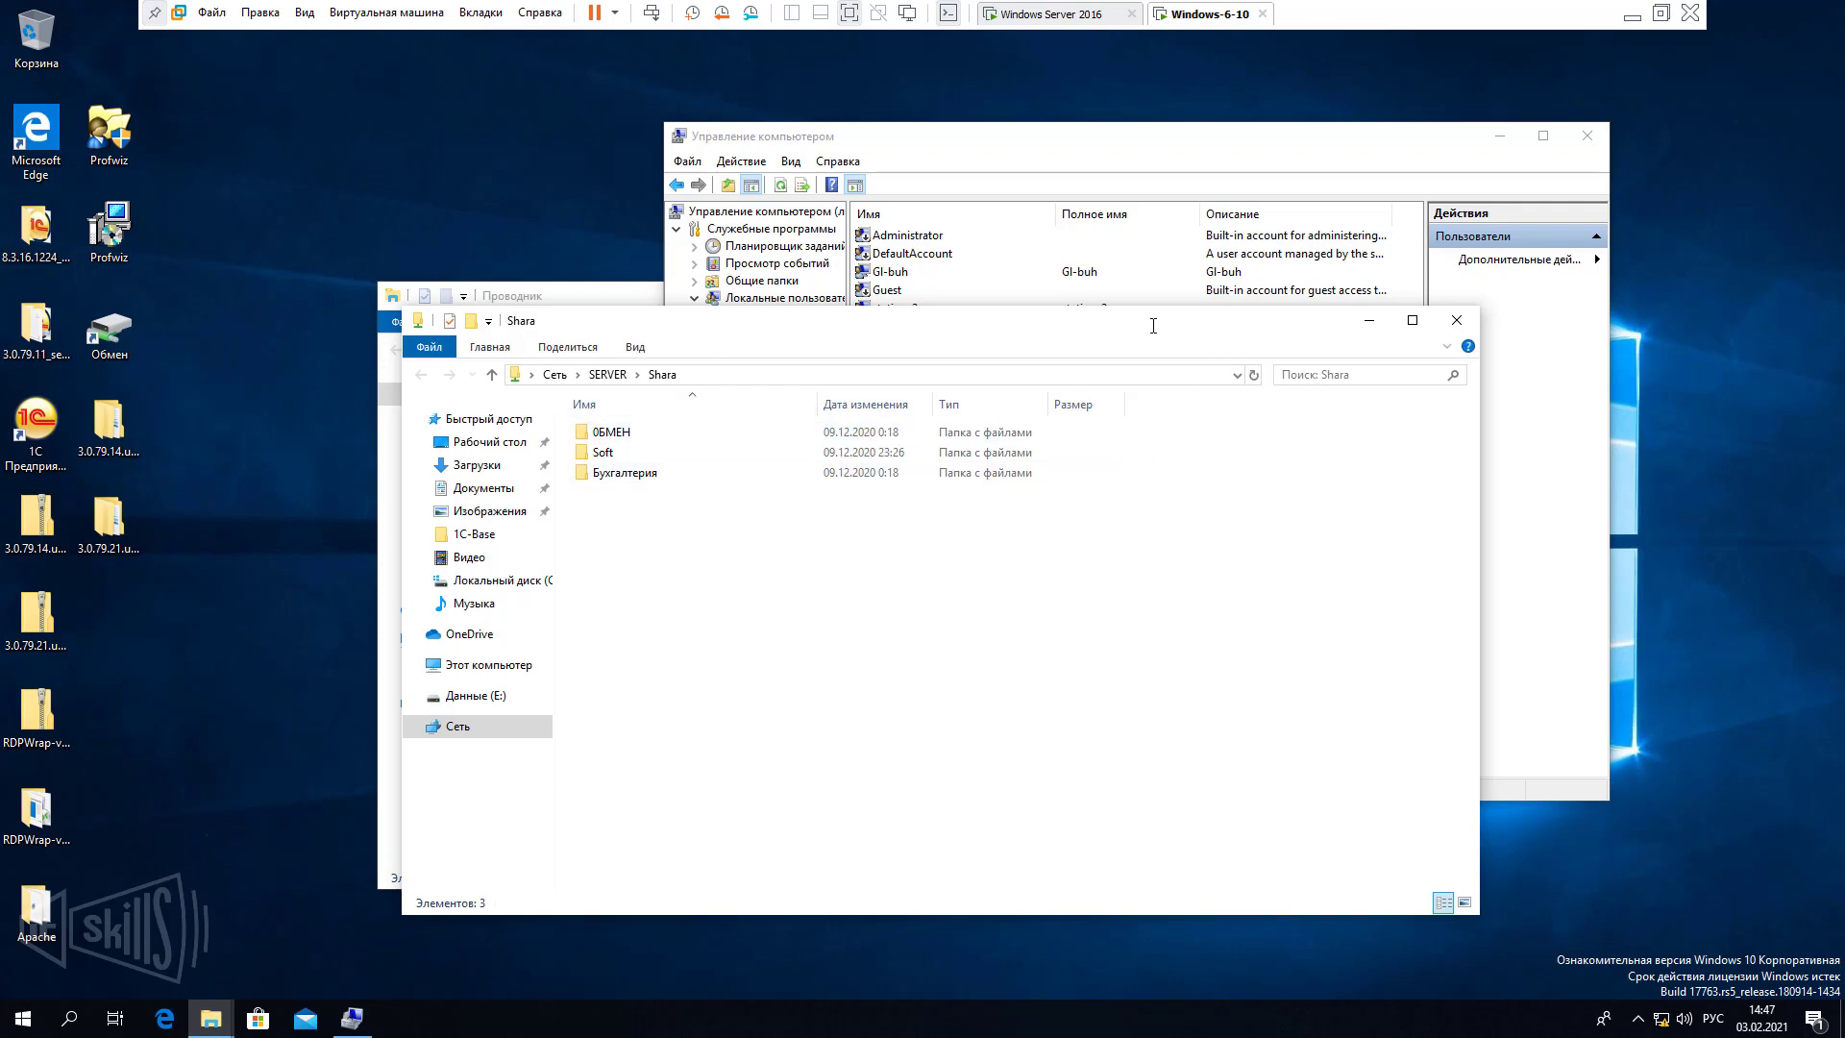
Move the Shara window down-left and return to the Windows Server 2016 machine.
drag(1151, 328, 1125, 407)
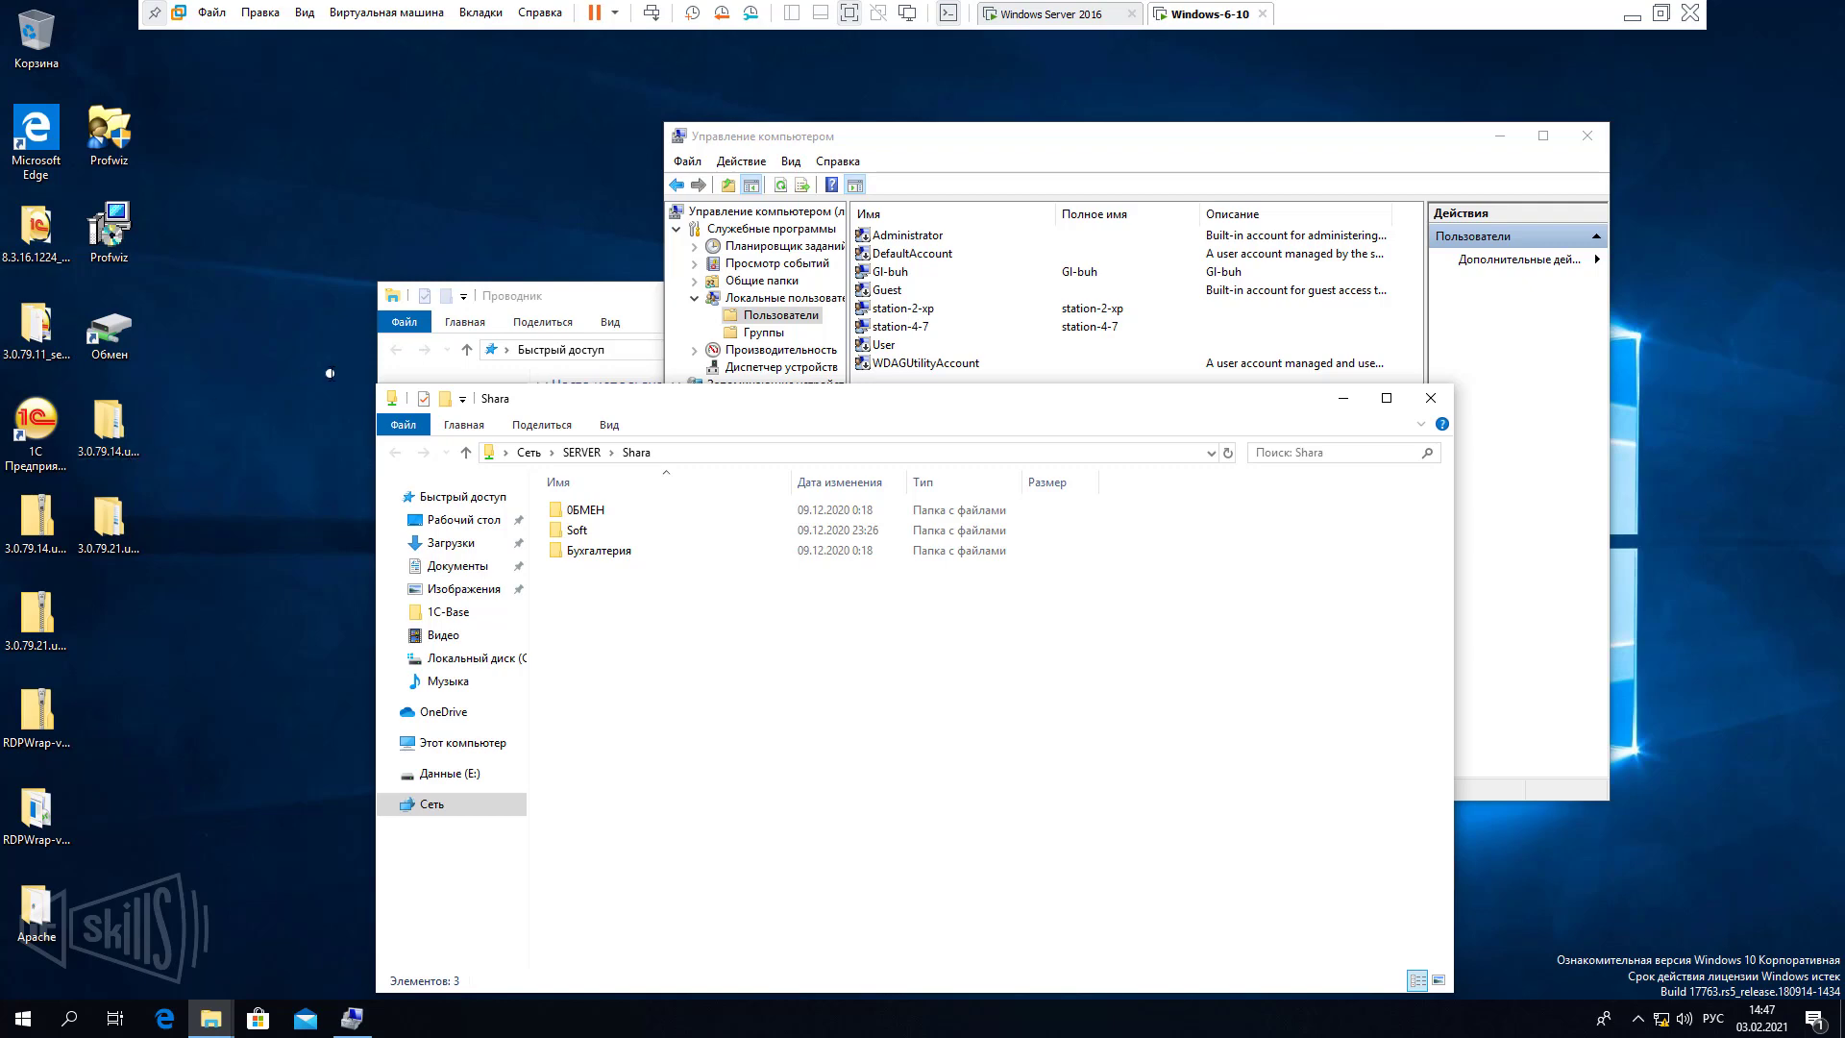
click(1084, 12)
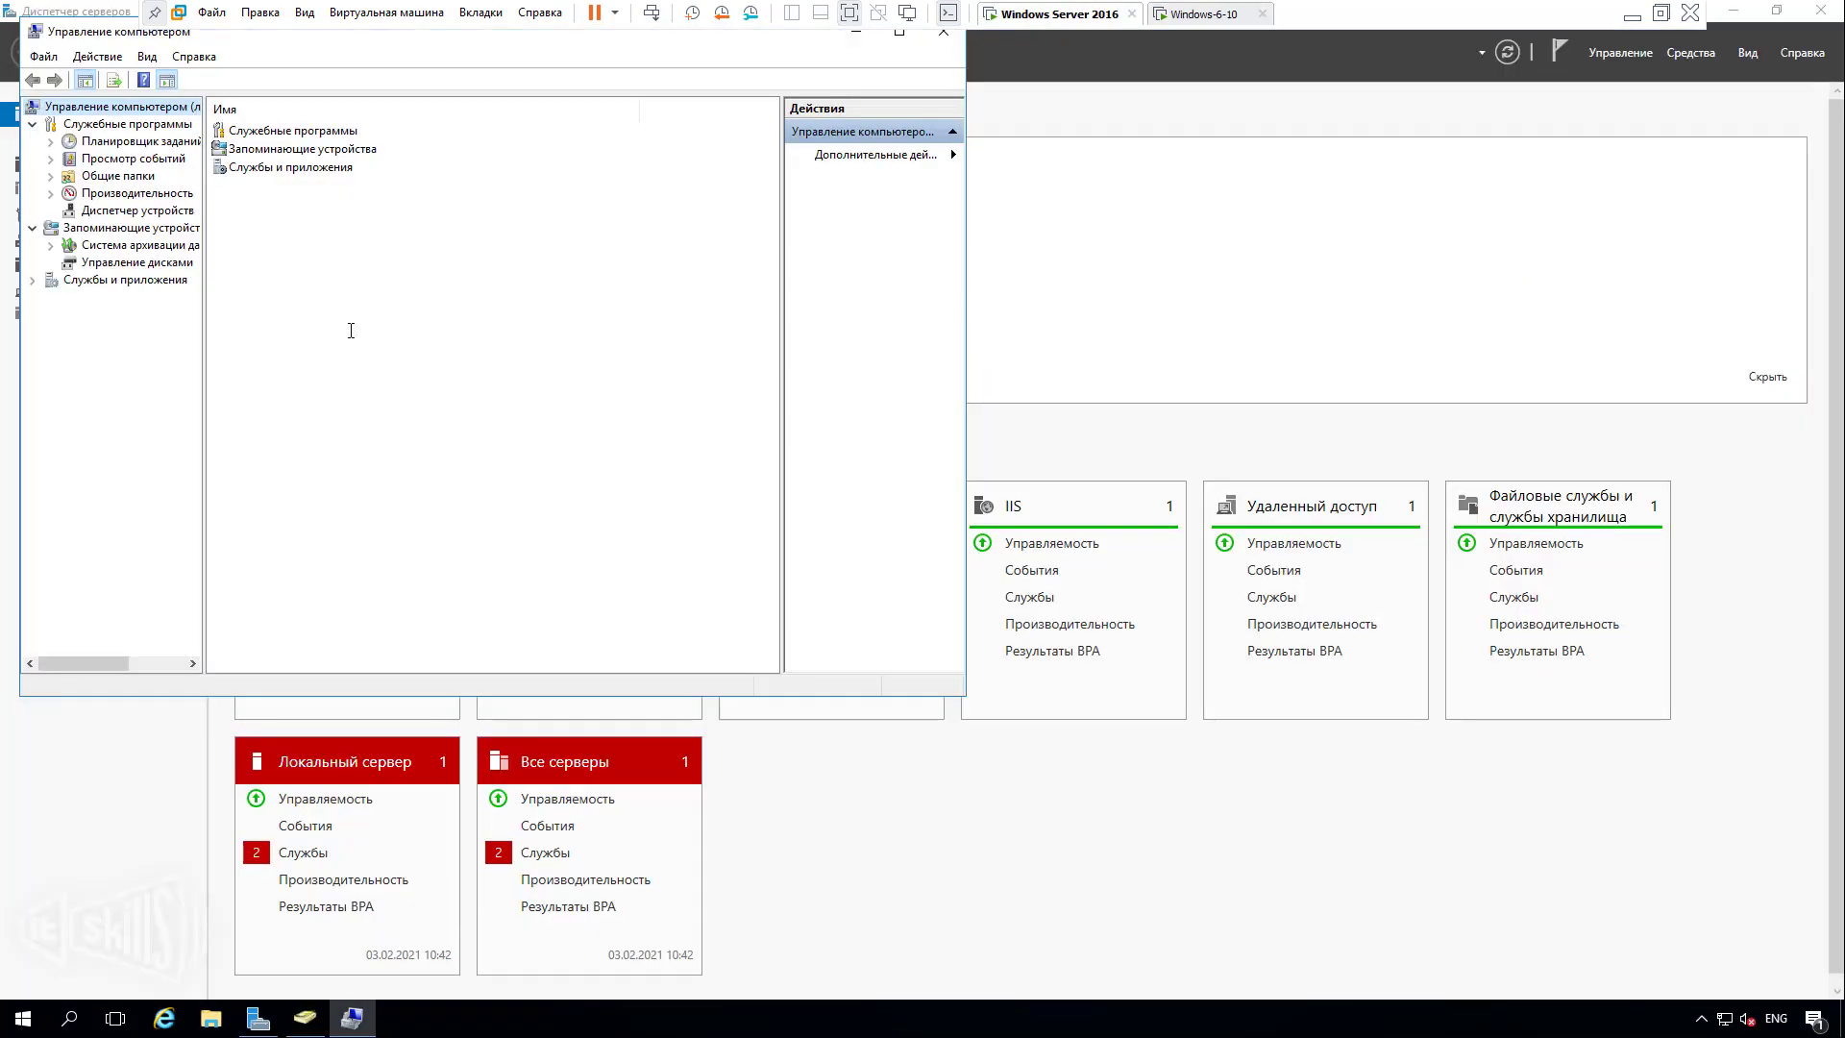
Open Общие папки > Сеансы and resize columns to read buhgalter's session from Windows-6-10.office.loc.
double_click(145, 179)
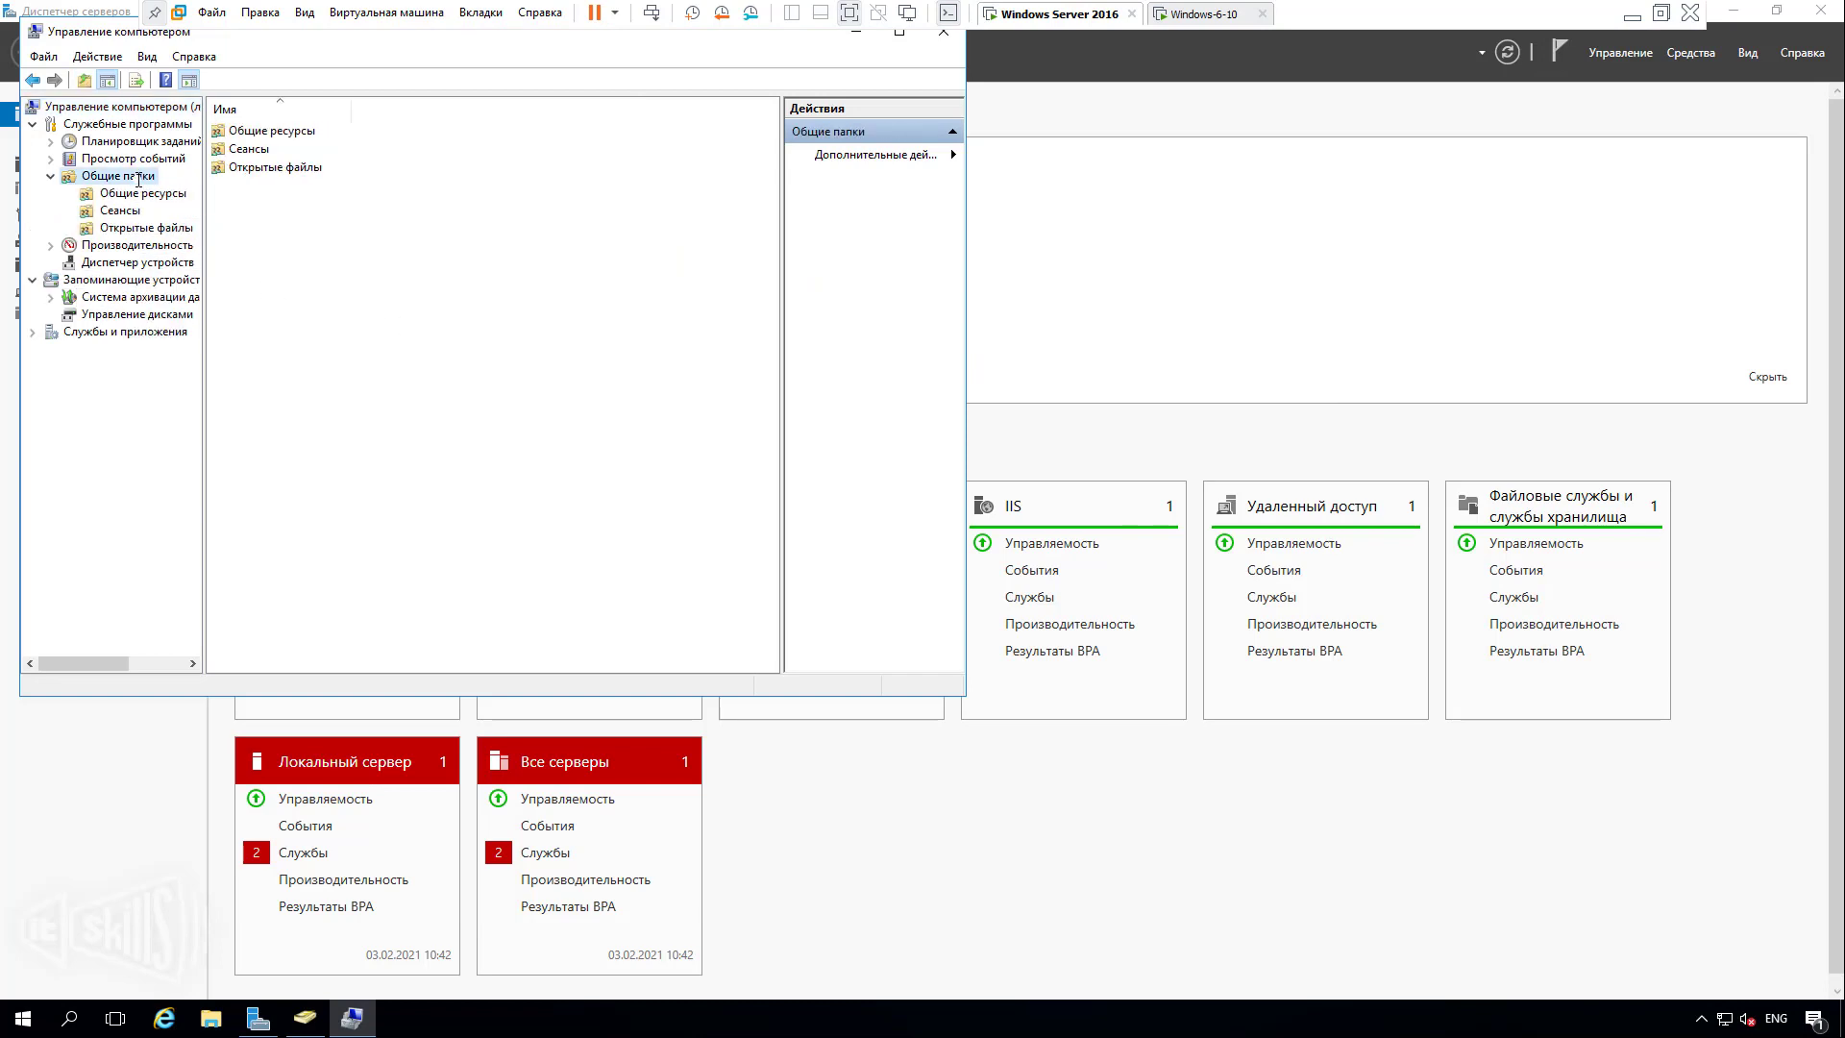
click(128, 214)
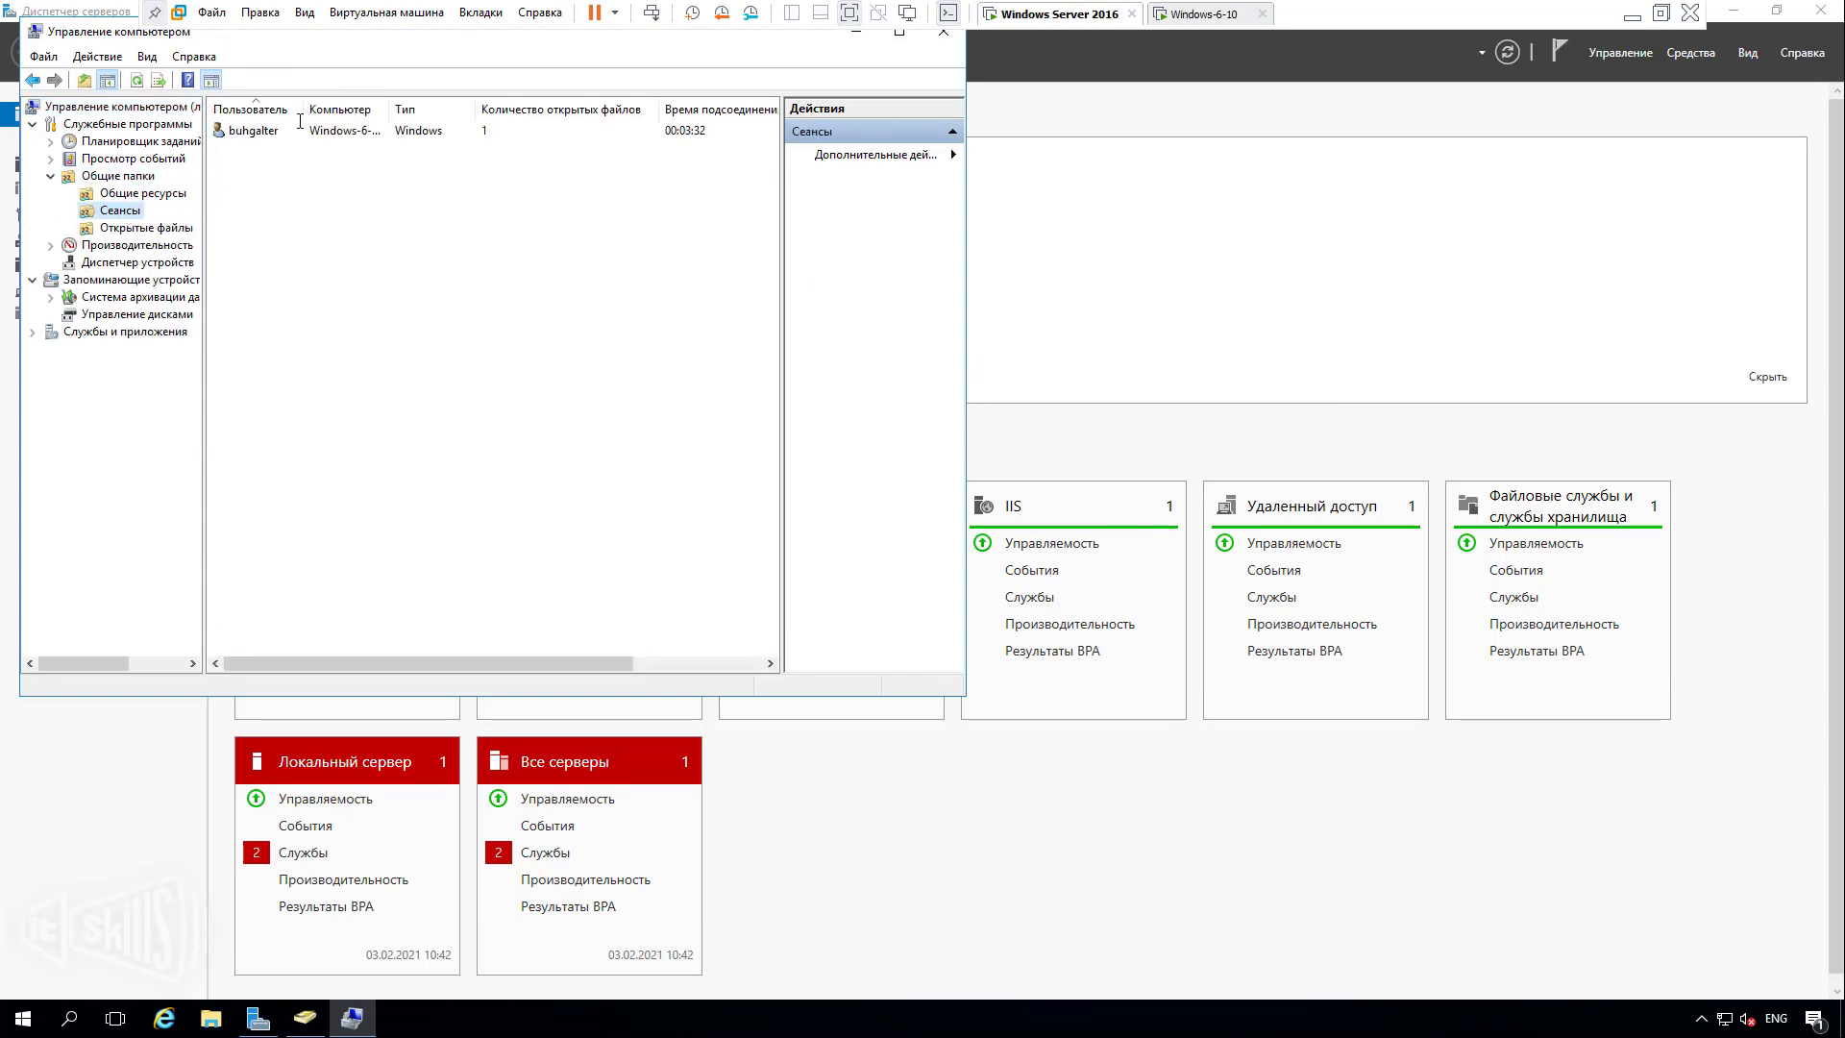
drag(300, 114, 536, 113)
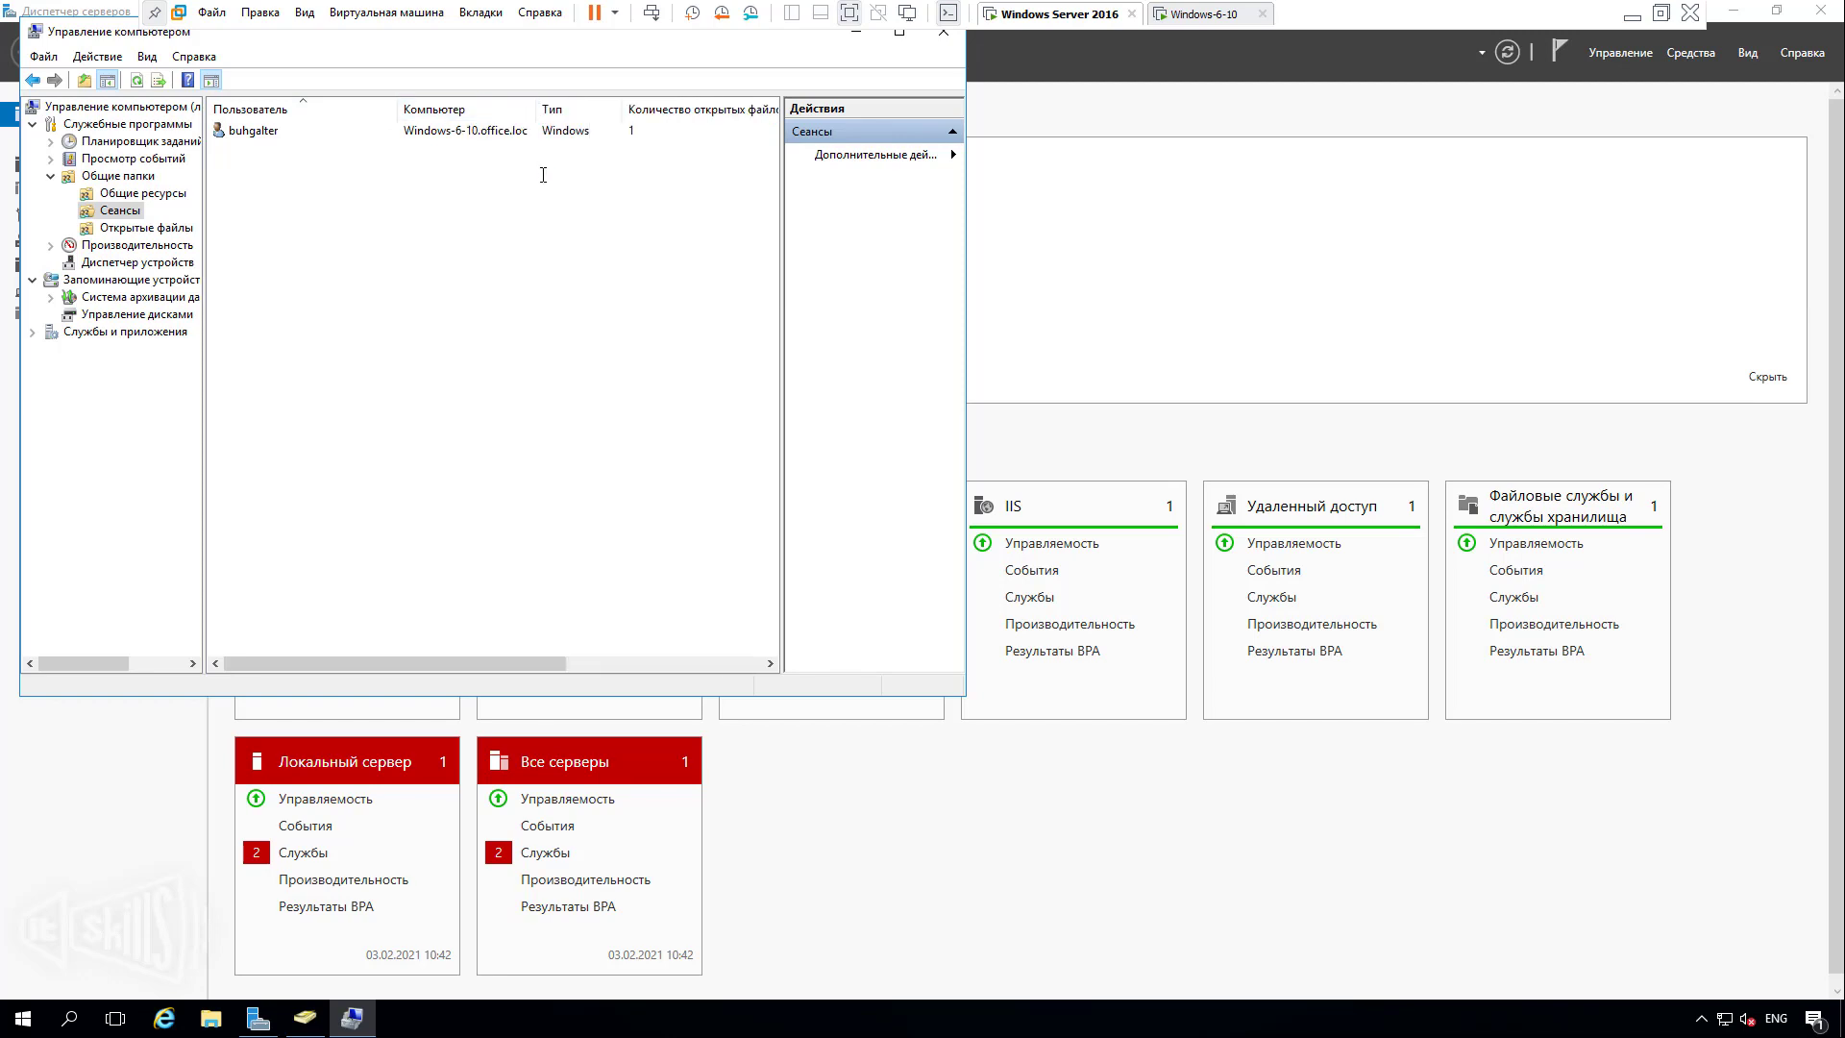
click(327, 129)
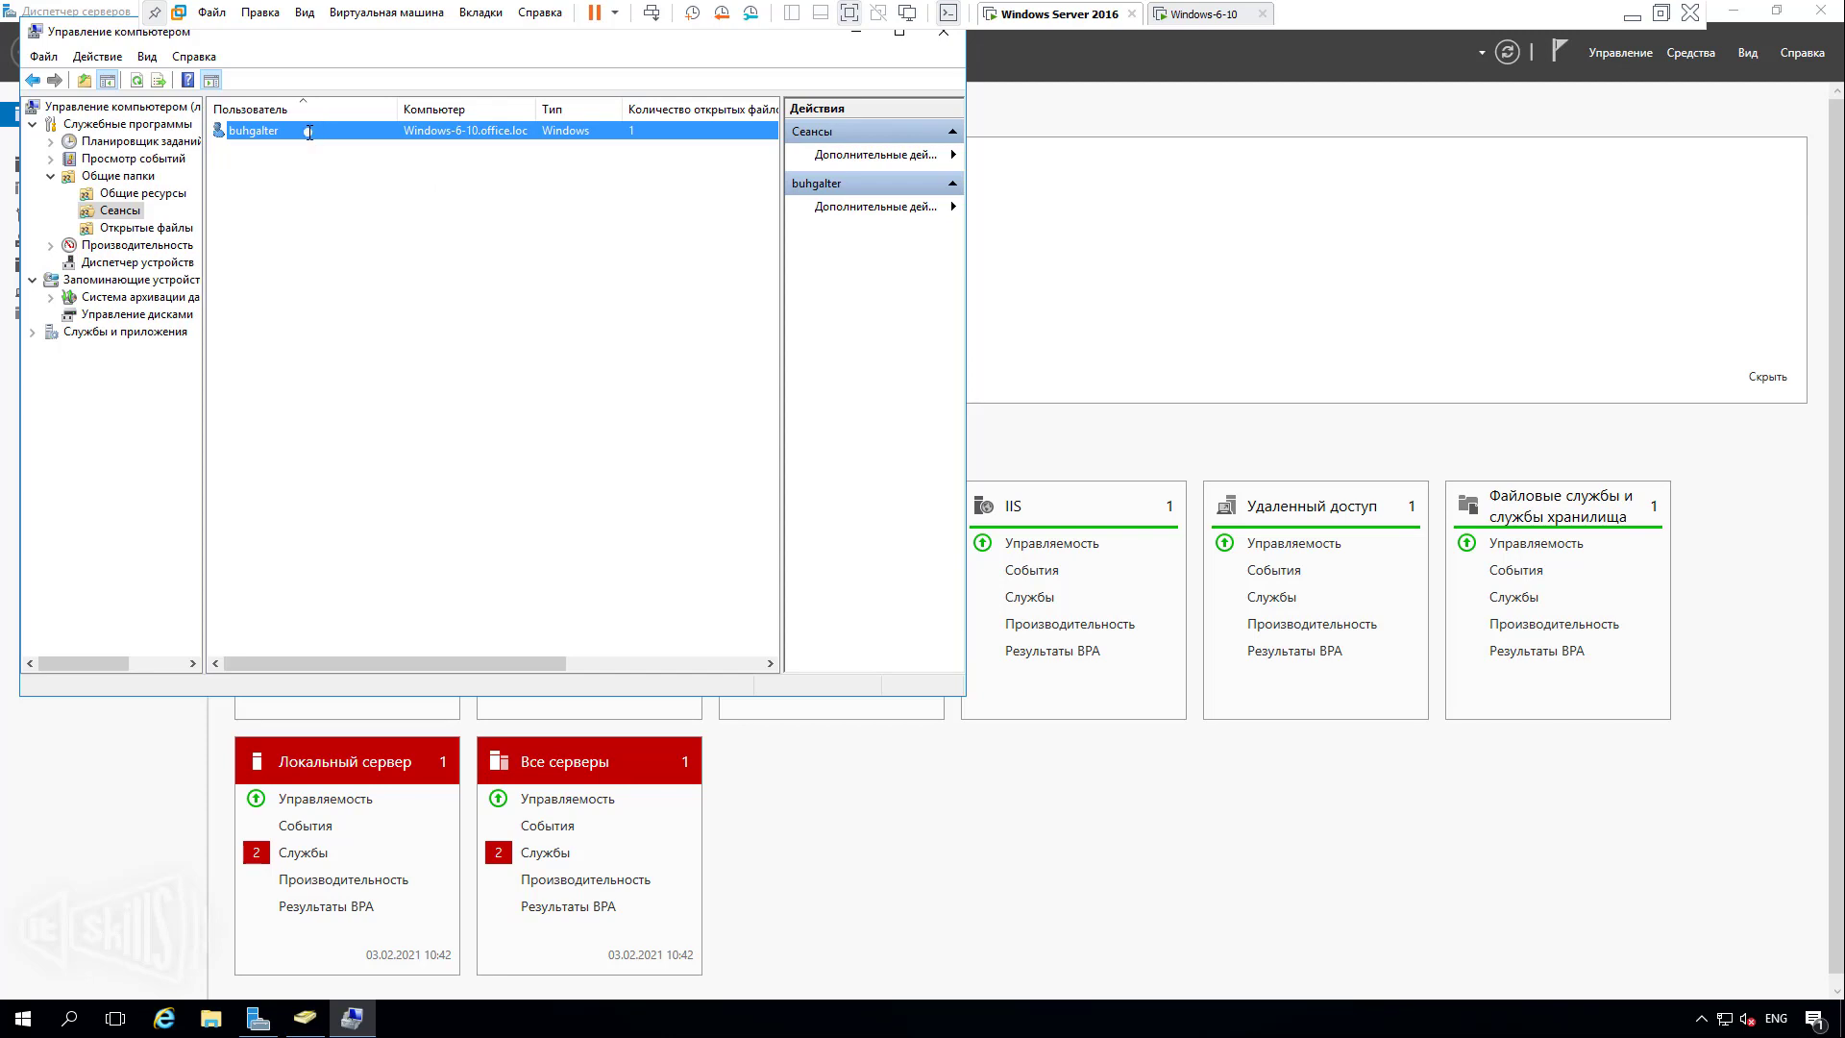
drag(397, 105, 312, 98)
click(341, 247)
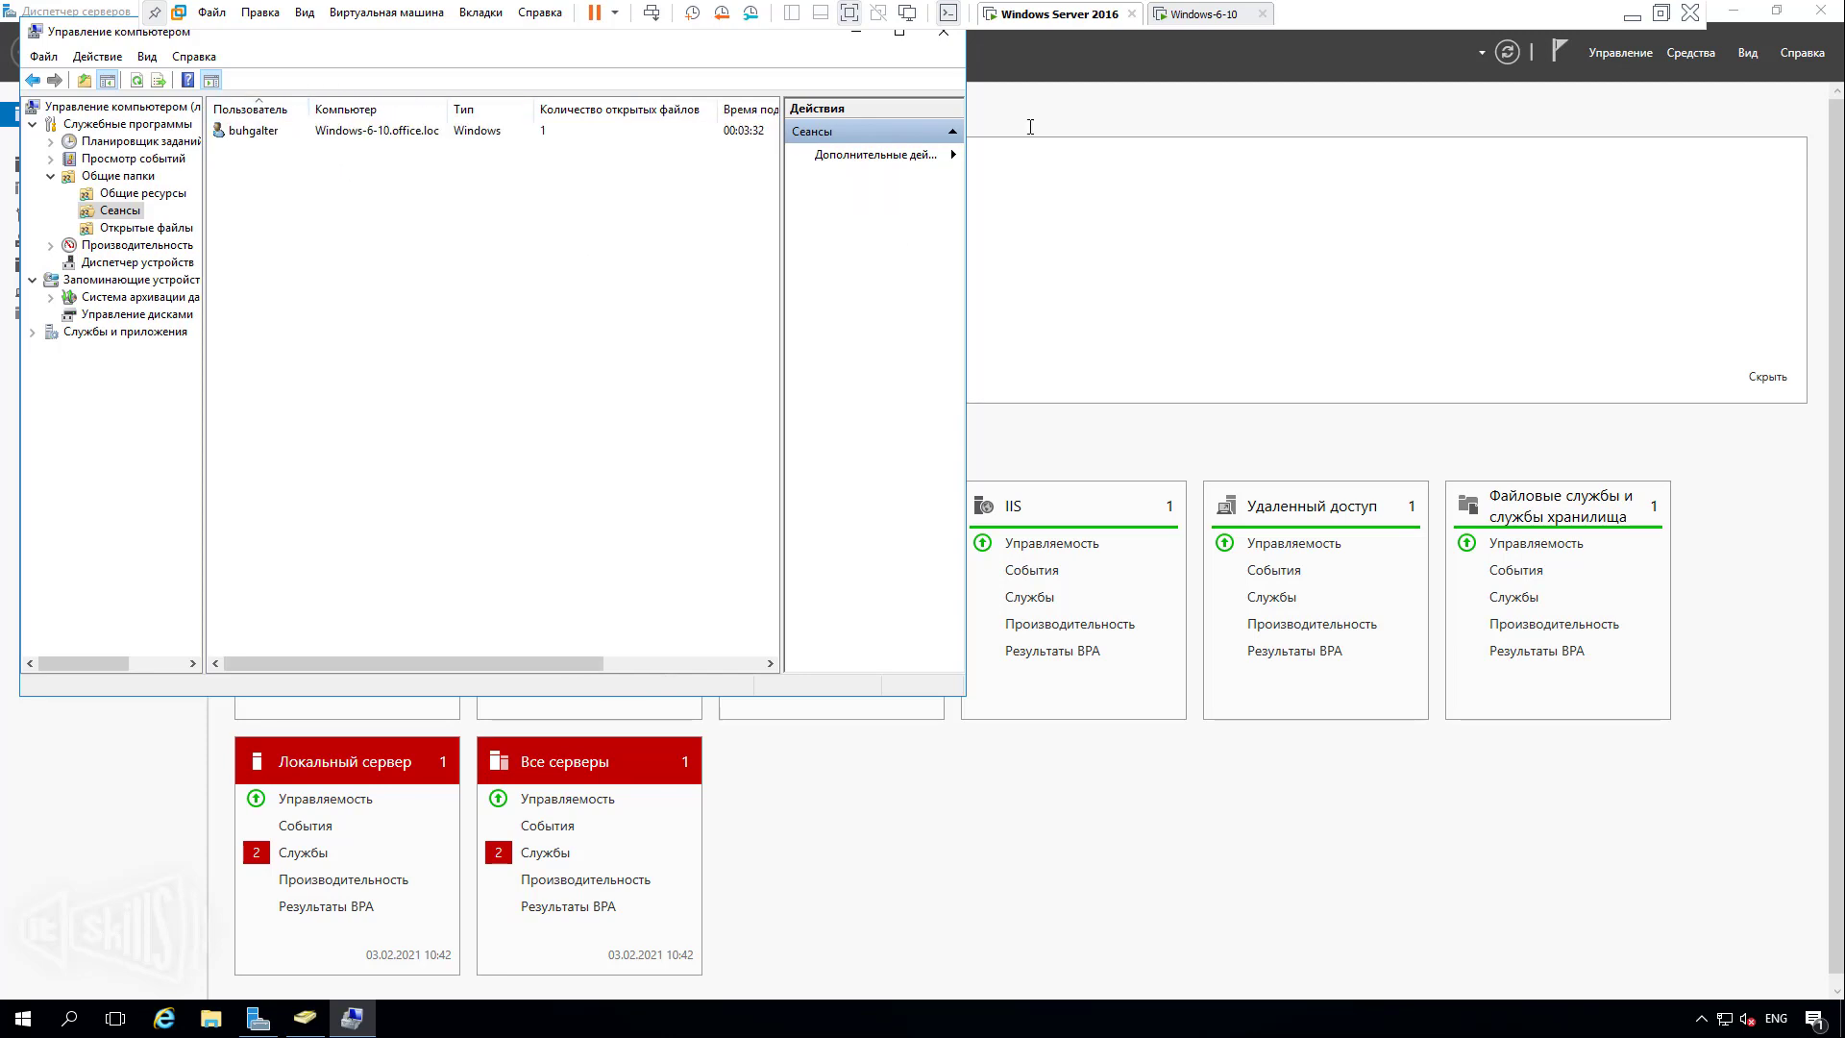
click(1206, 6)
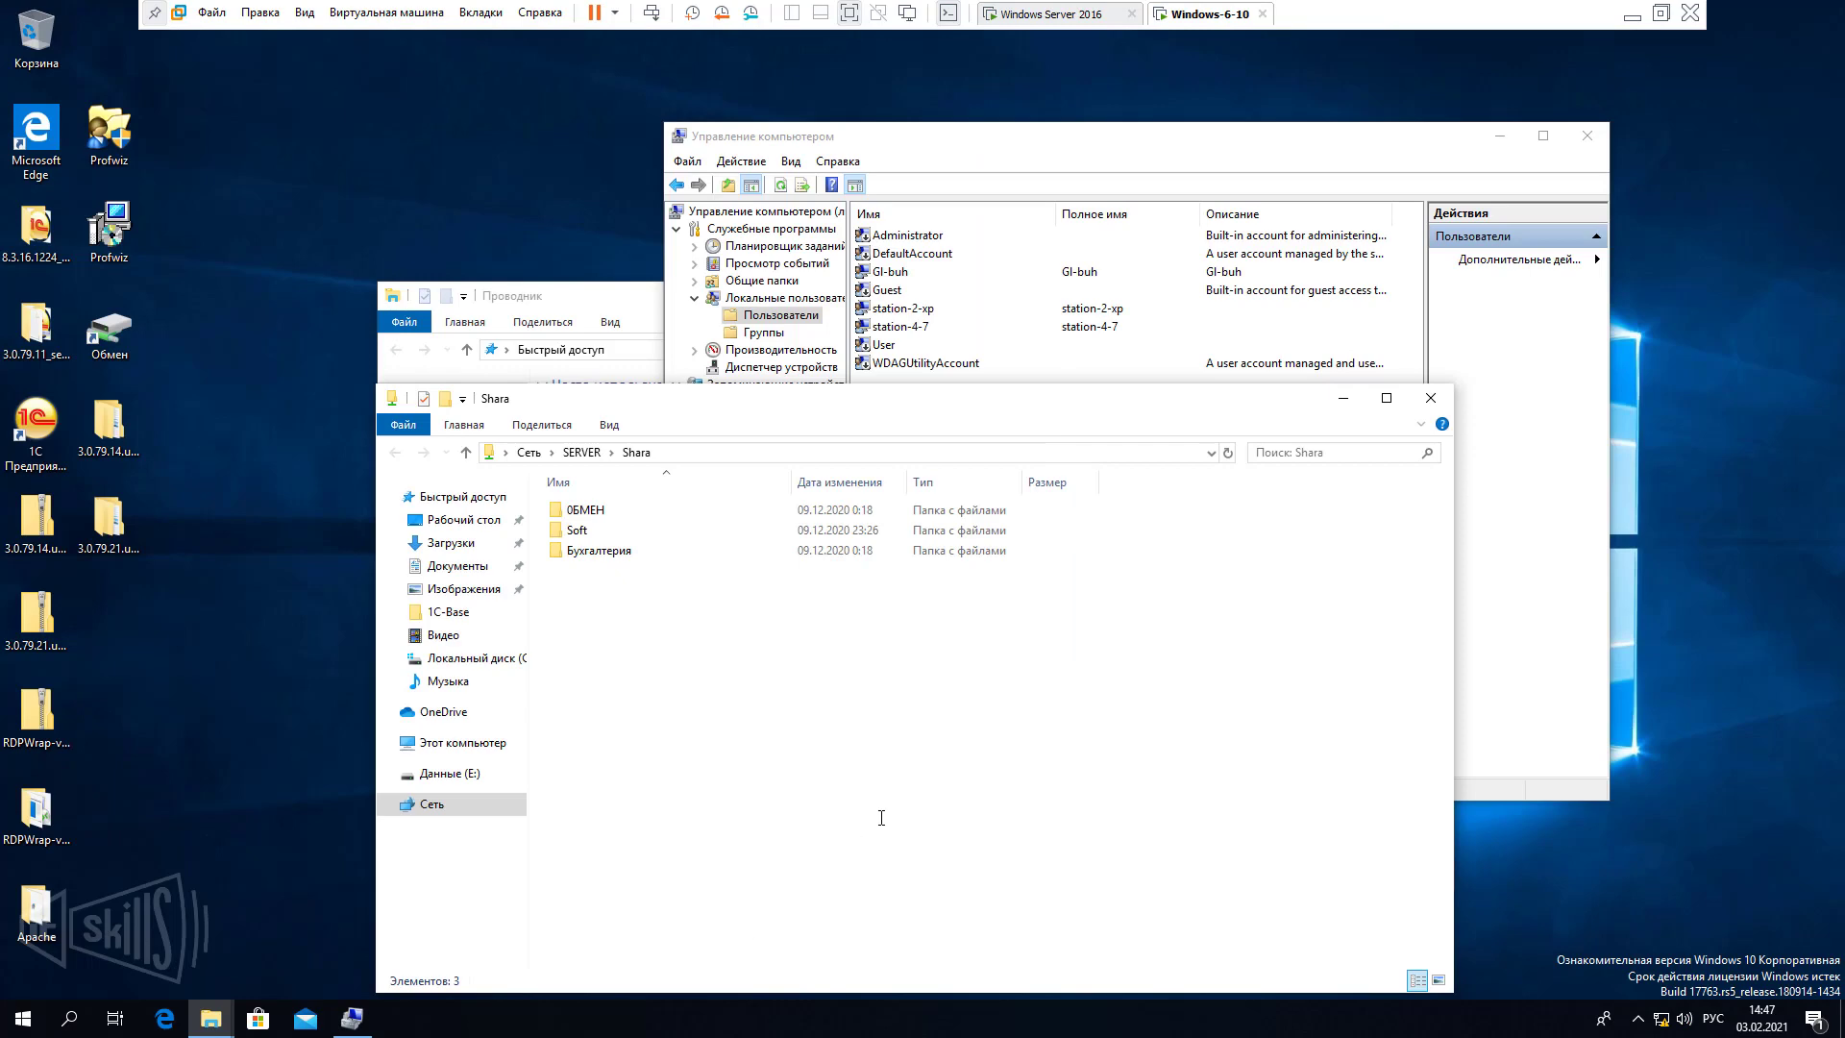